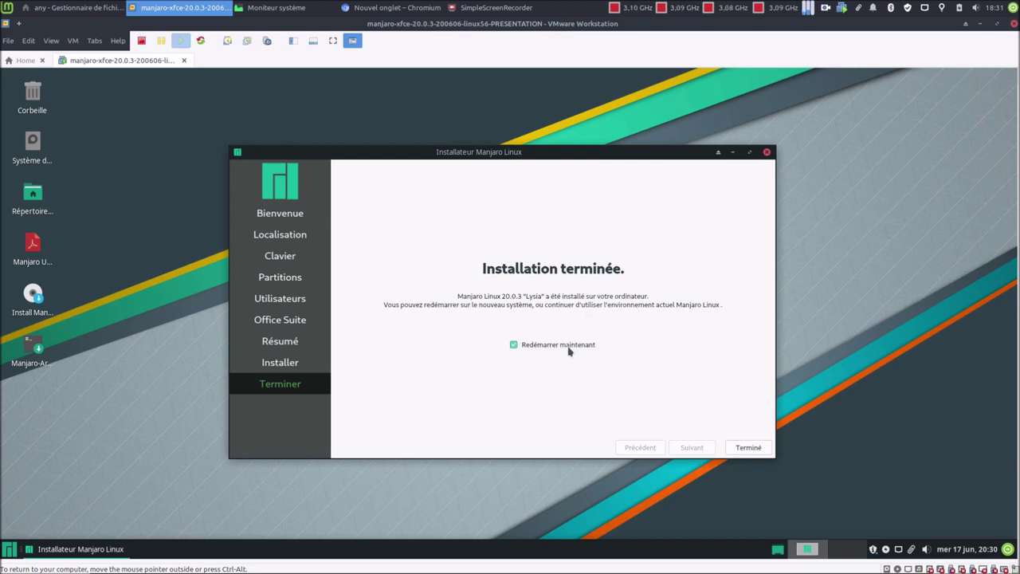
Finish the Manjaro installation with the immediate restart option and power off the virtual machine during boot
left_click(749, 448)
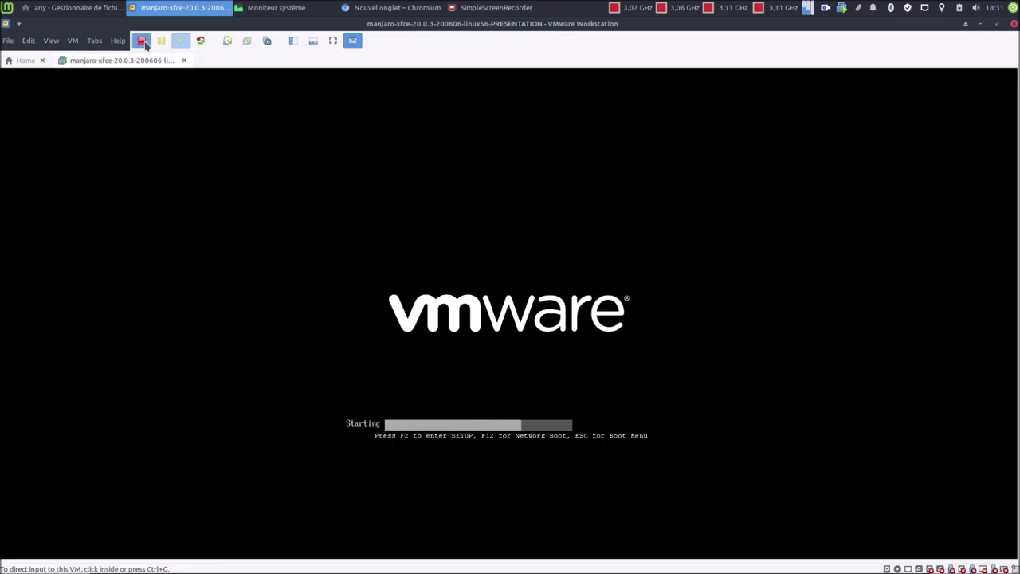
left_click(142, 41)
Switch the virtual machine's CD/DVD drive from the ISO image to a physical drive and save the settings
left_click(100, 124)
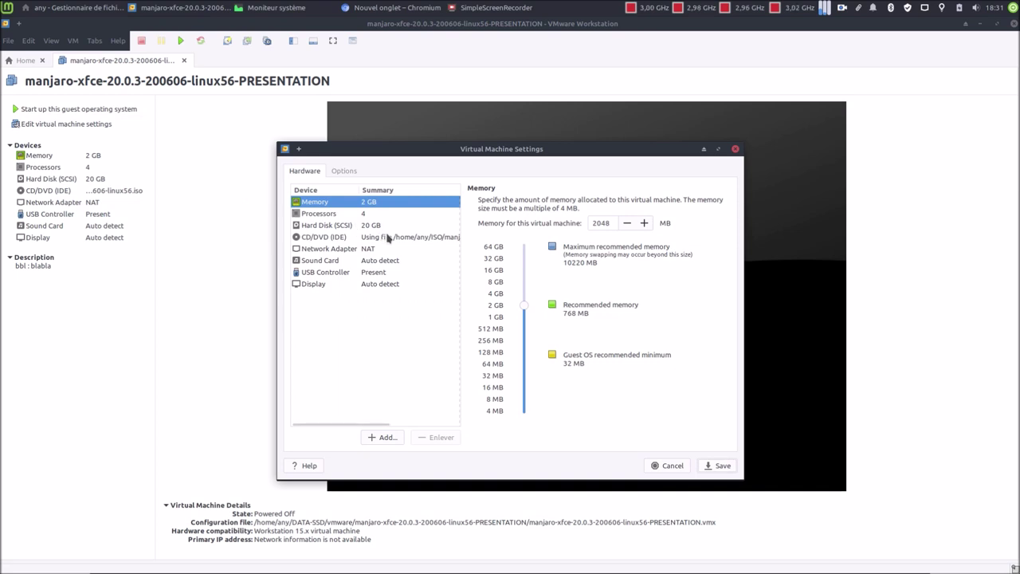
left_click(389, 238)
left_click(509, 251)
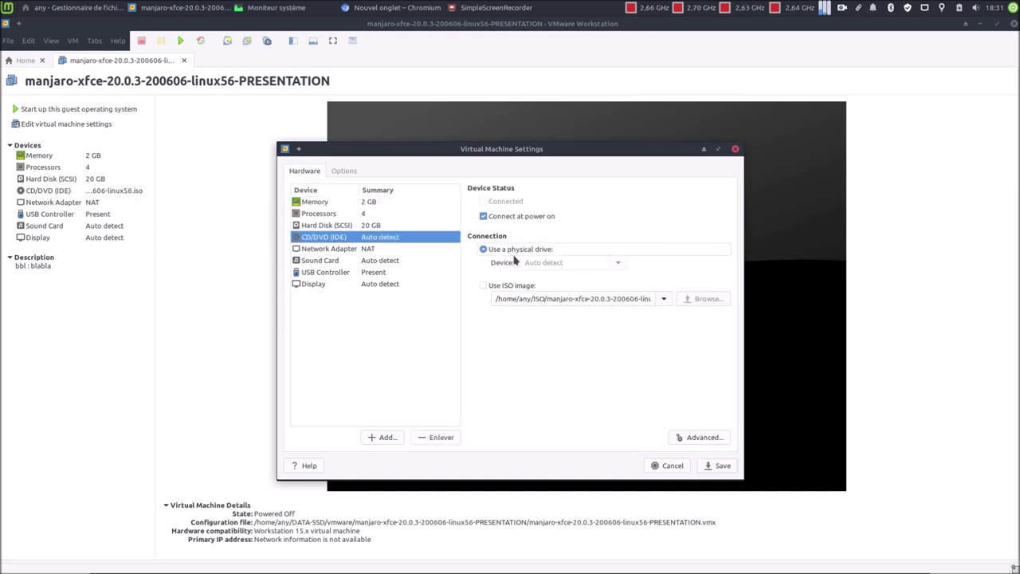
left_click(717, 467)
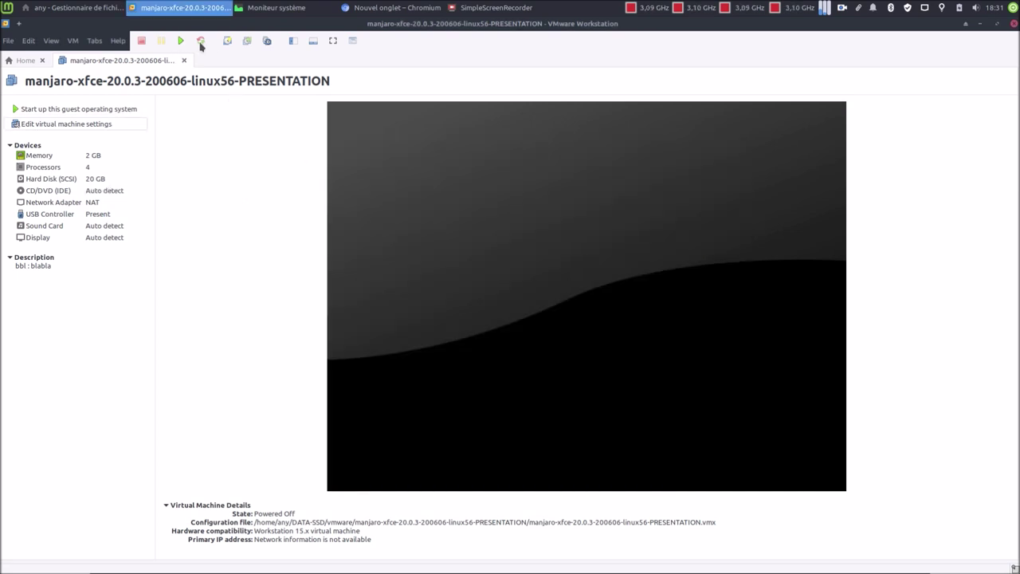
Take a snapshot of the powered-off virtual machine named "fresh-install"
left_click(229, 42)
left_click(521, 252)
left_click_drag(520, 252, 435, 246)
type("fr")
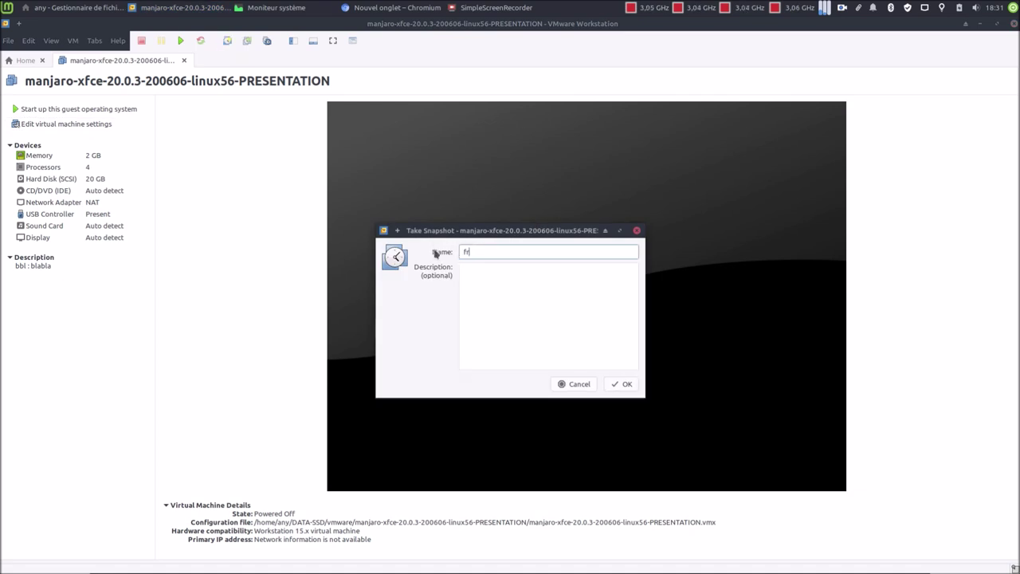
type("esh-install")
key("Return")
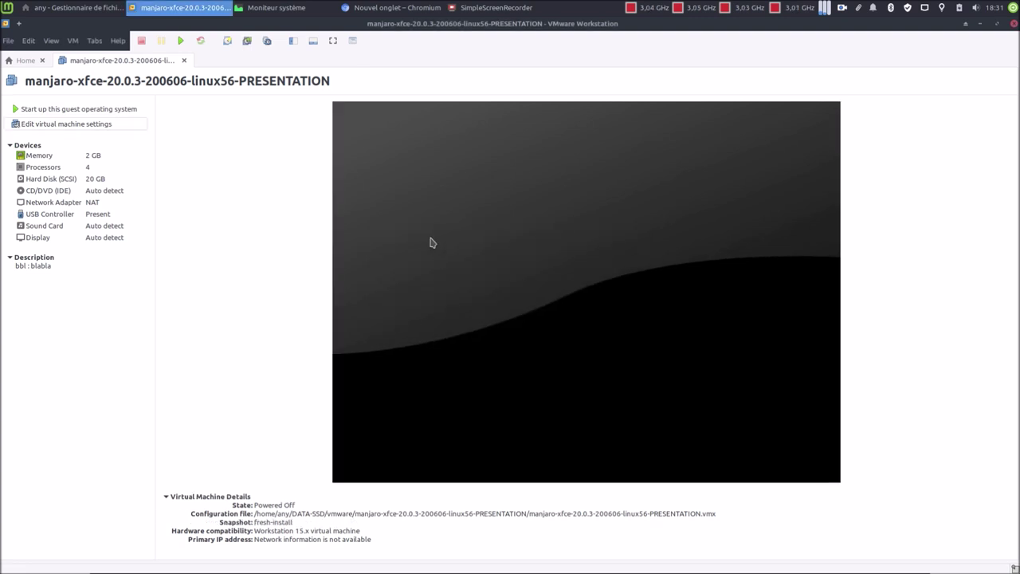
Start the virtual machine and log in to Manjaro with the account password
left_click(181, 41)
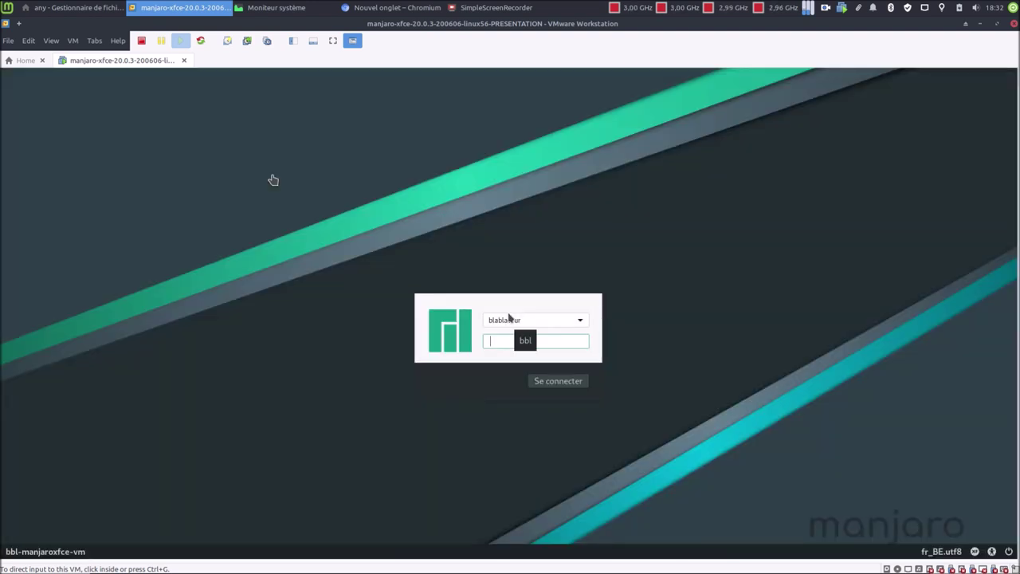
left_click(562, 346)
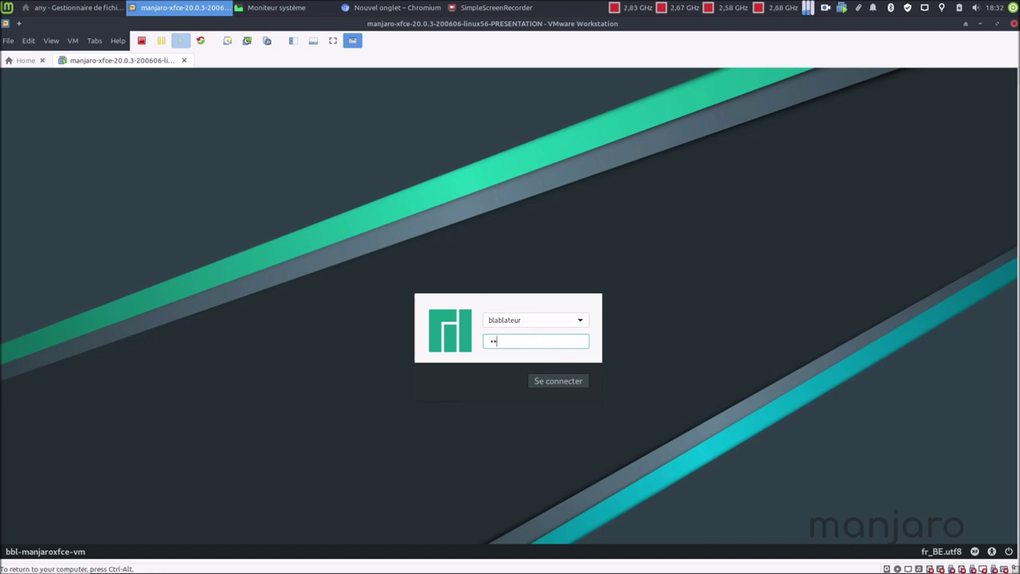
key("Return")
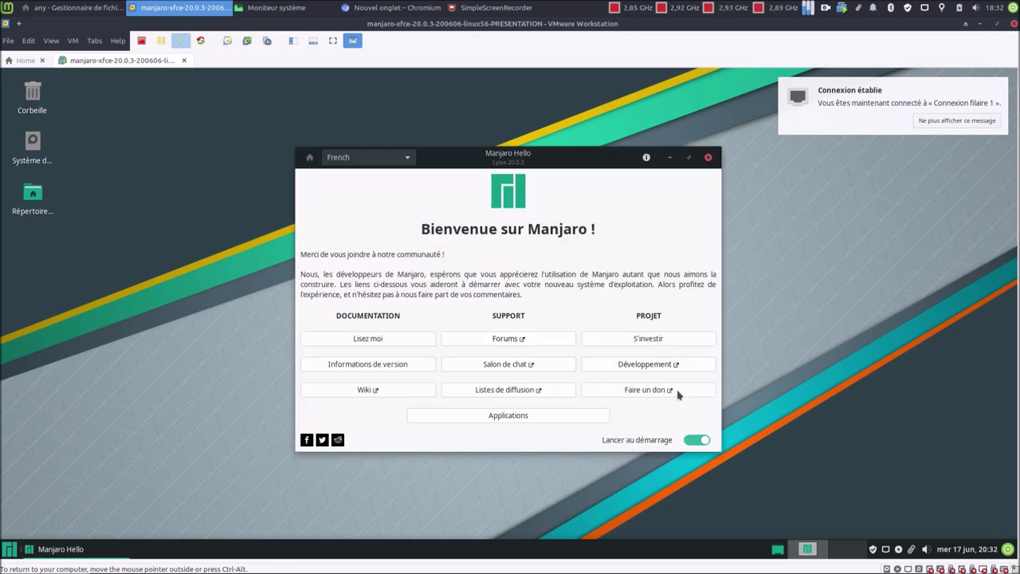
Disable launching Manjaro Hello at startup and close its welcome window
left_click(702, 439)
left_click(708, 157)
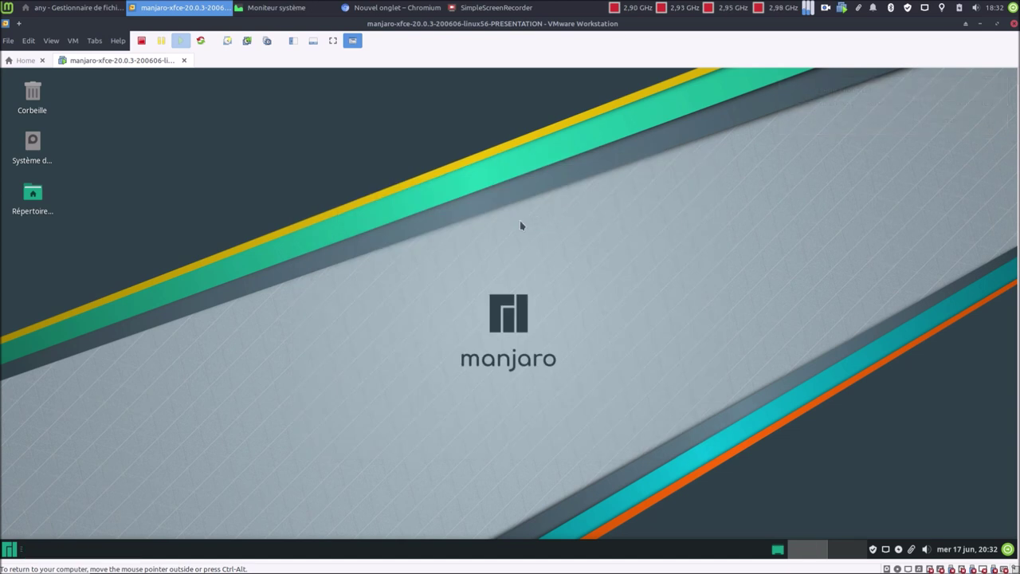
Browse the wallpapers offered in the Manjaro desktop settings, then close the window without changing the background
right_click(440, 151)
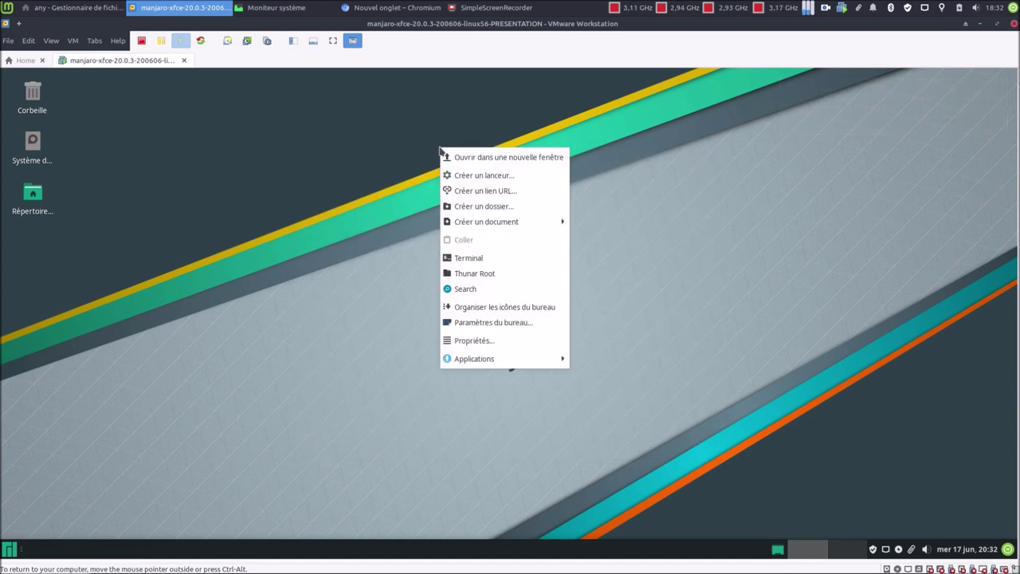
left_click(477, 324)
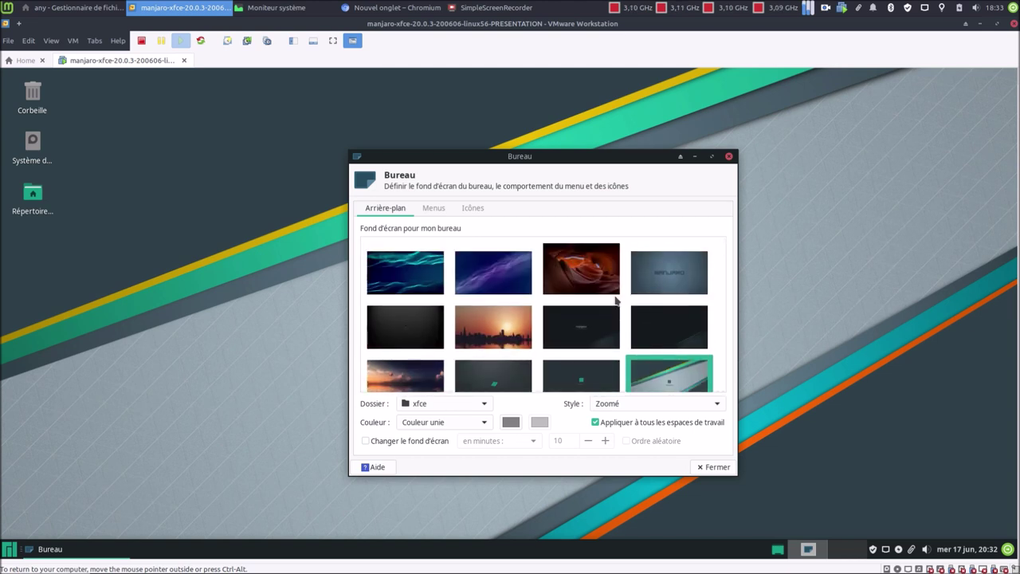
scroll(616, 300, "down", 5)
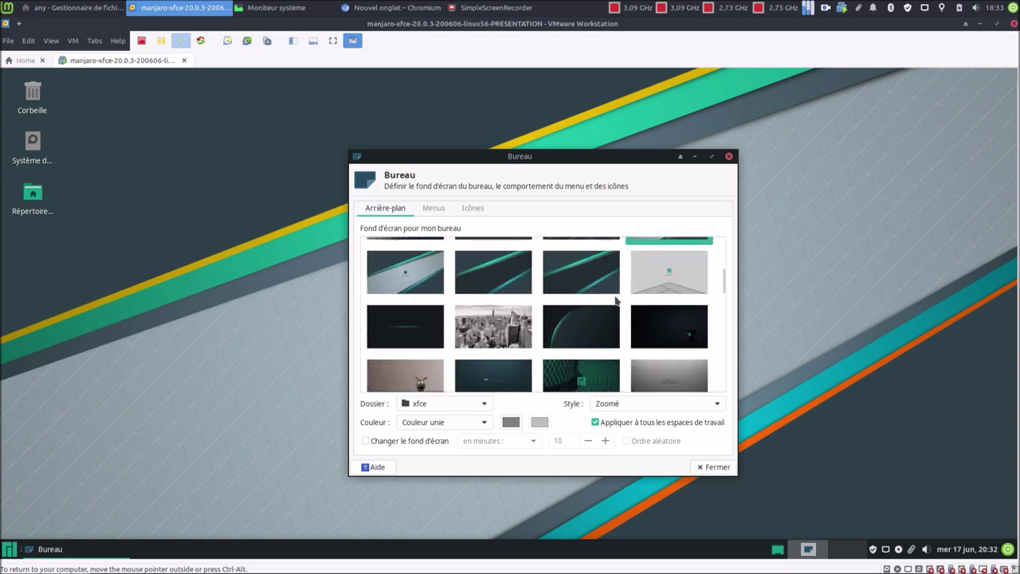
scroll(616, 300, "down", 10)
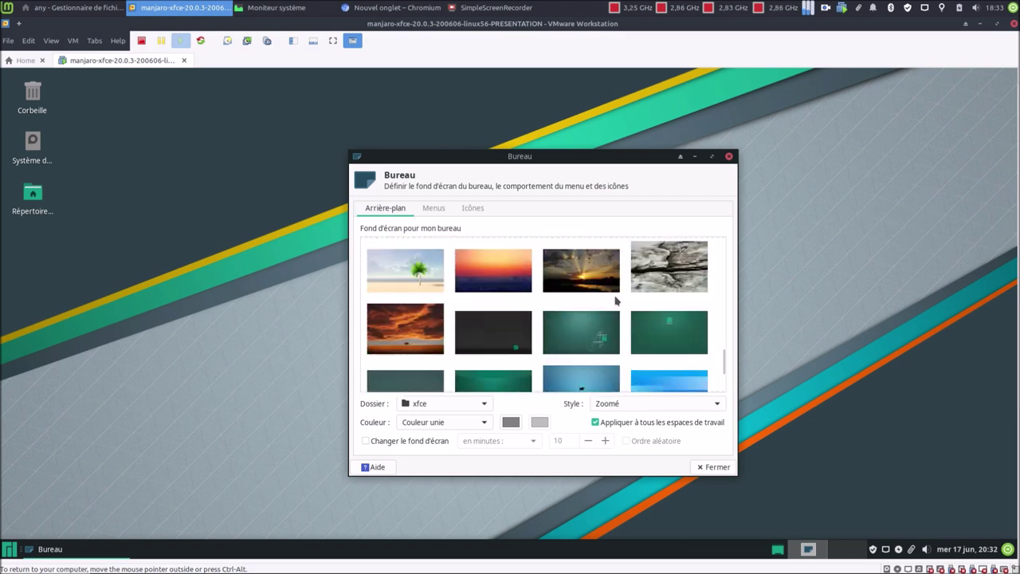
scroll(615, 300, "up", 8)
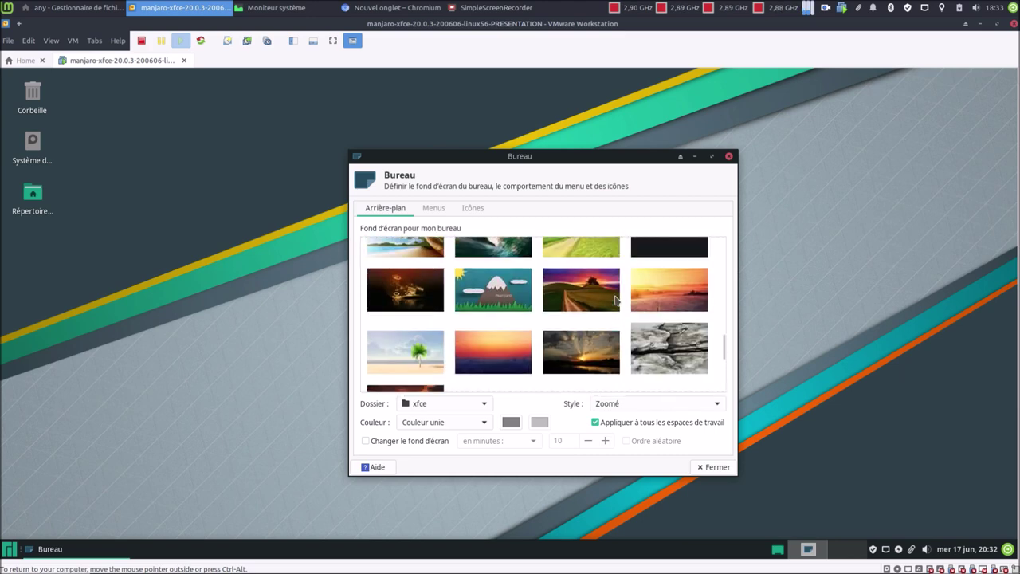
scroll(615, 300, "up", 10)
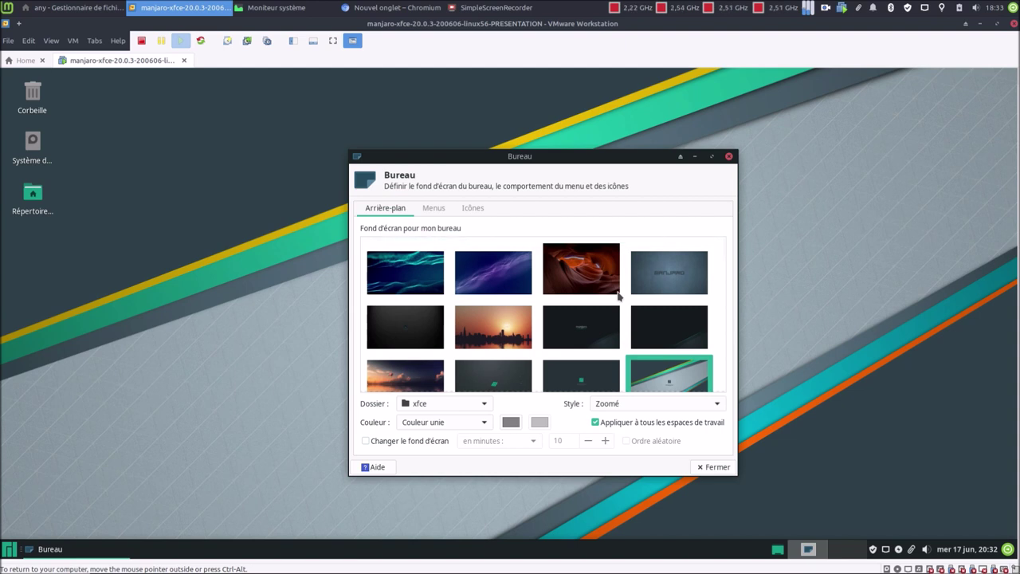
scroll(619, 296, "down", 5)
scroll(619, 296, "down", 8)
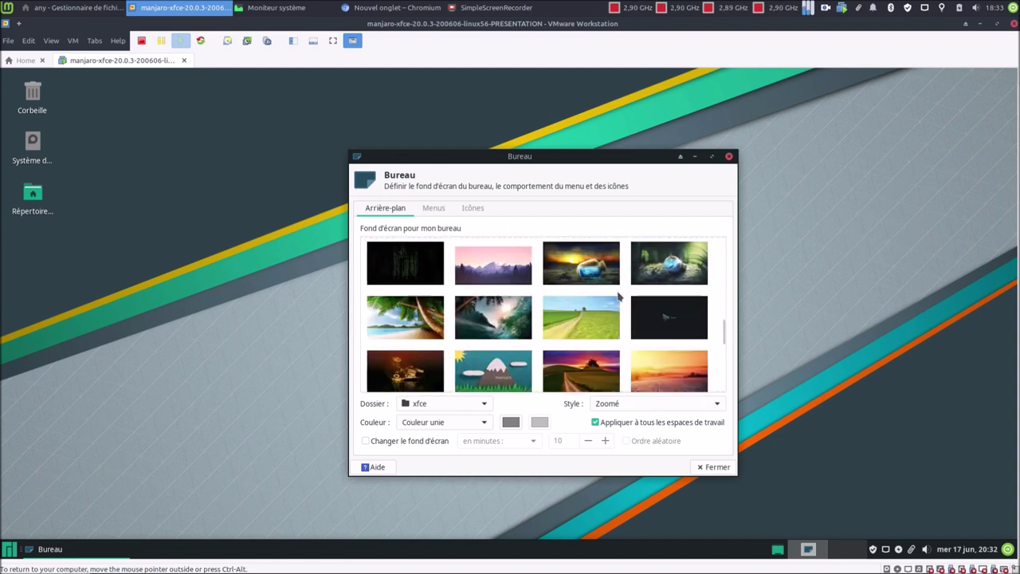
left_click(704, 467)
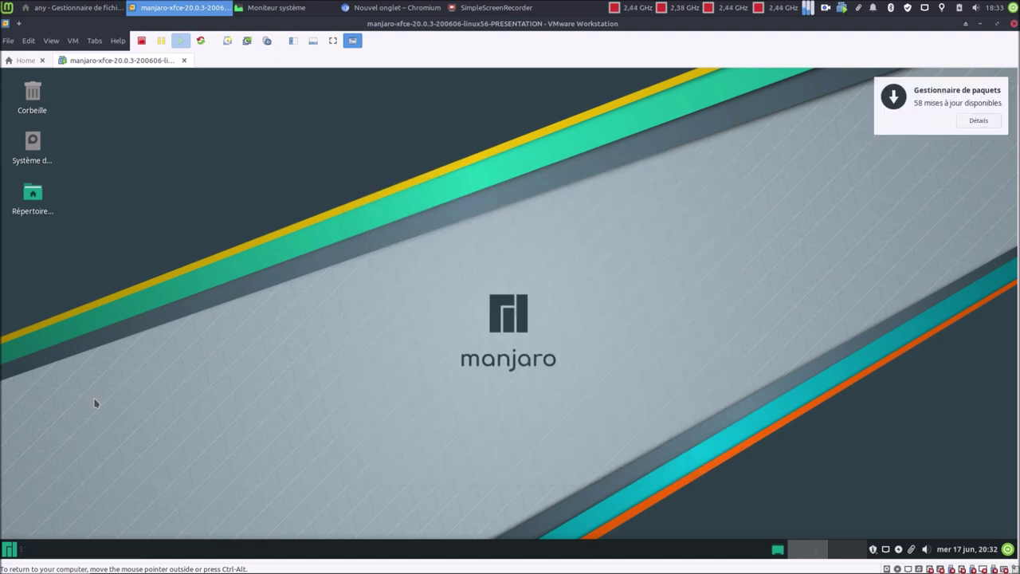
View the style and icon themes in the host system's appearance settings and close them
left_click(7, 8)
left_click(151, 274)
left_click(444, 204)
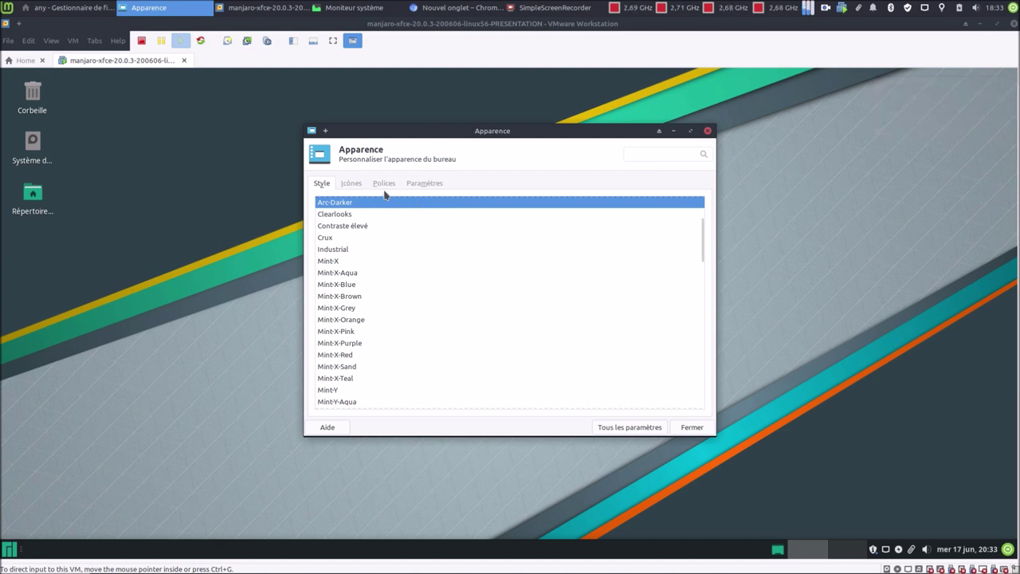
left_click(349, 184)
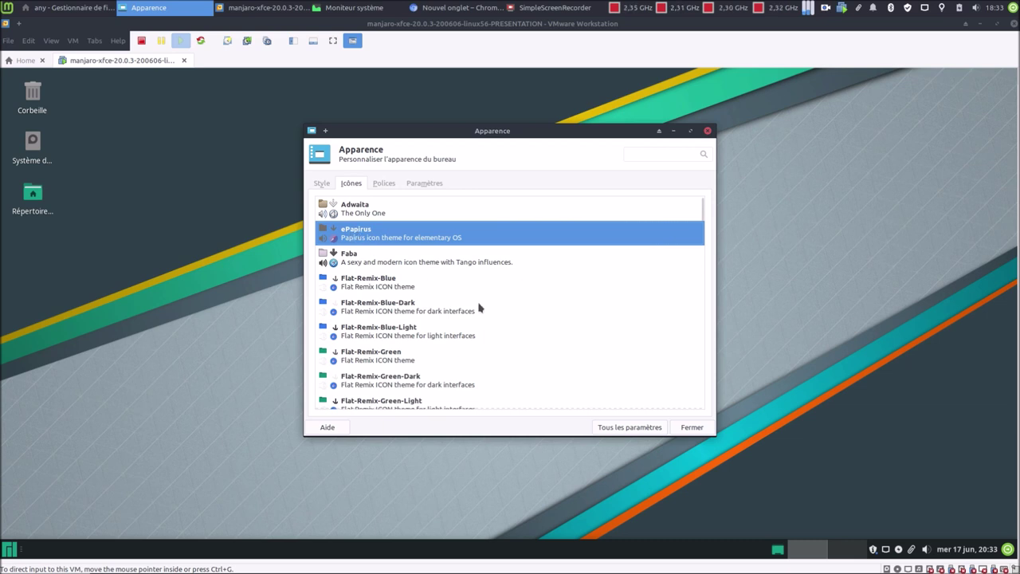
left_click(690, 427)
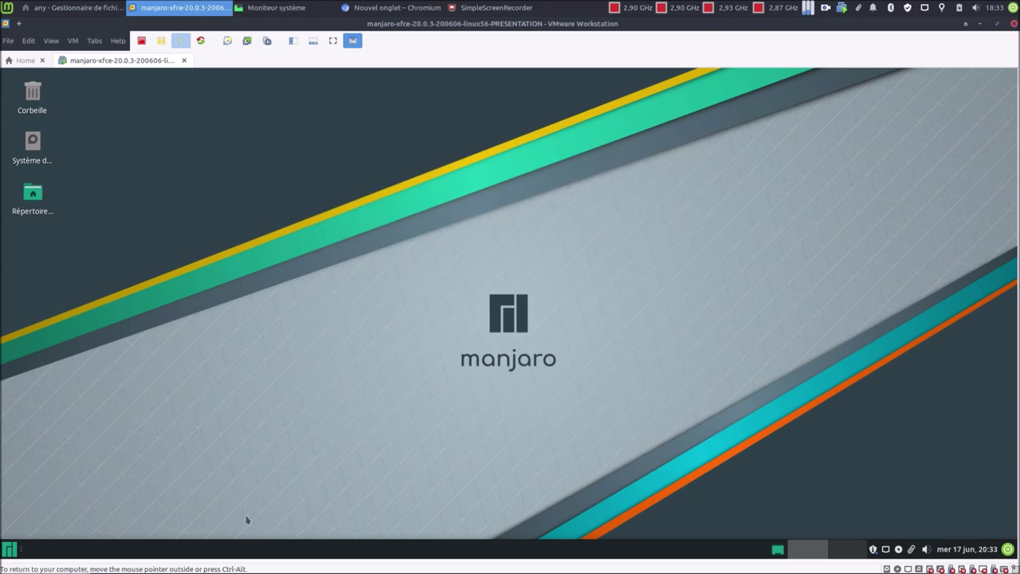
Review the style and icon themes in the Manjaro guest's Apparence settings and close them
left_click(10, 549)
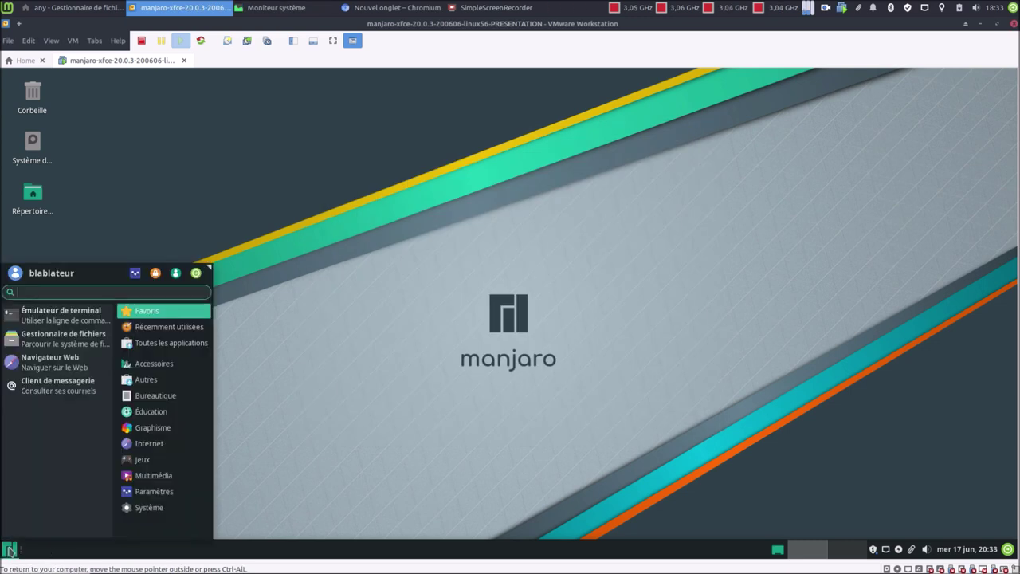
left_click(135, 273)
left_click(481, 246)
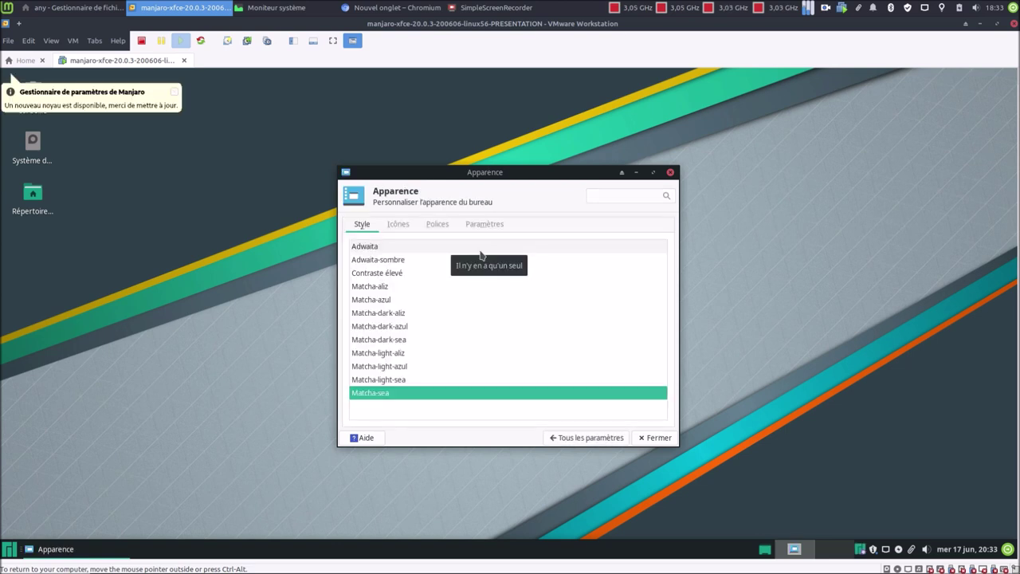
left_click(398, 225)
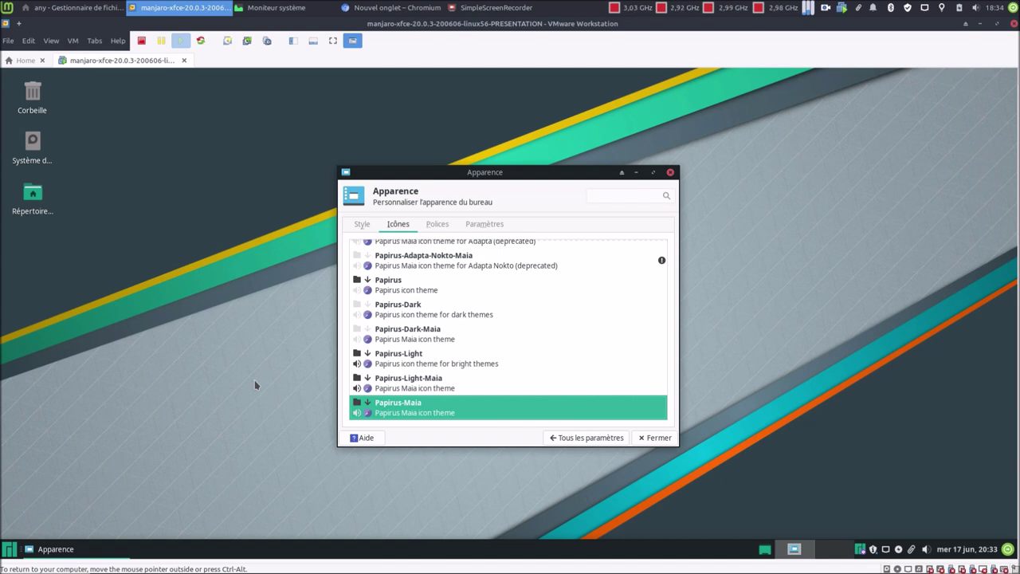
left_click(640, 438)
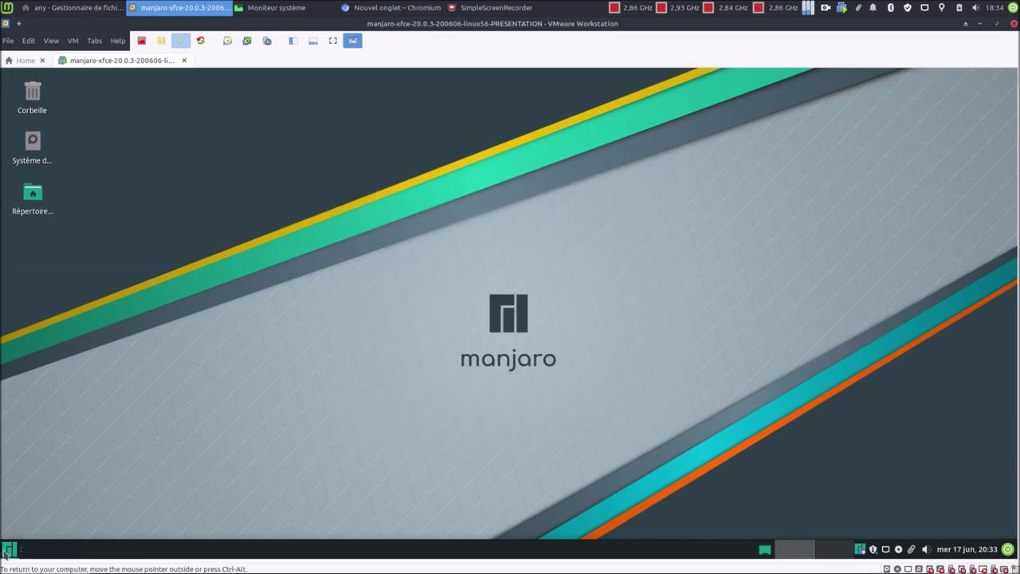
Open the Manjaro guest's settings overview, show the virtual machine full screen in Exclusive Mode, and maximize the Paramètres window
left_click(8, 550)
left_click(135, 273)
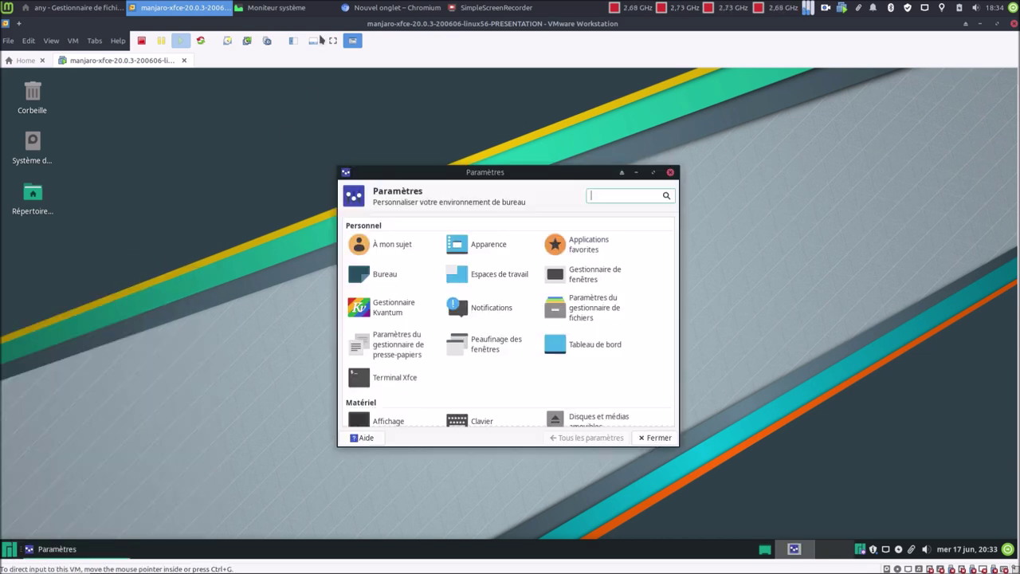
left_click(333, 41)
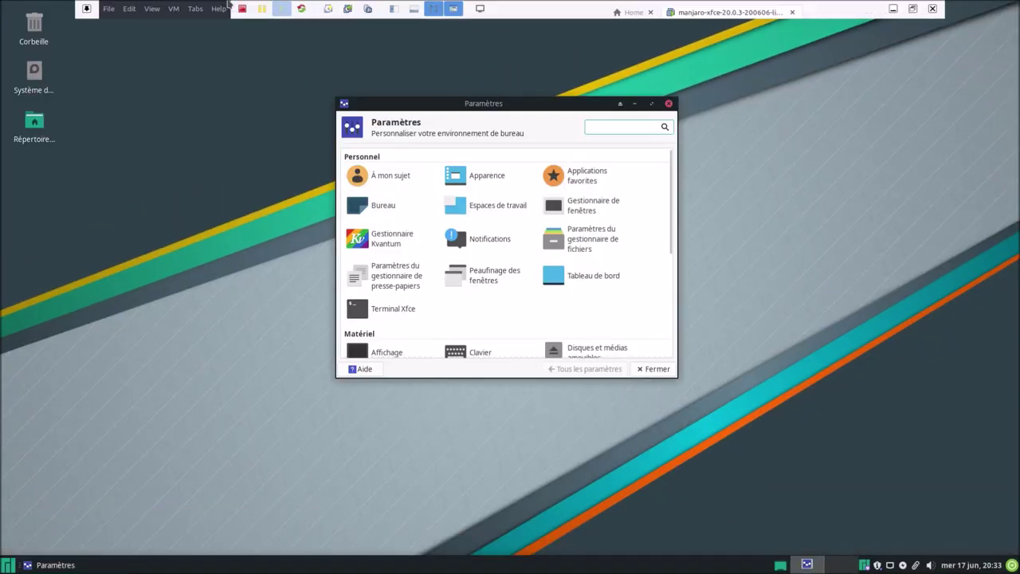
left_click(153, 11)
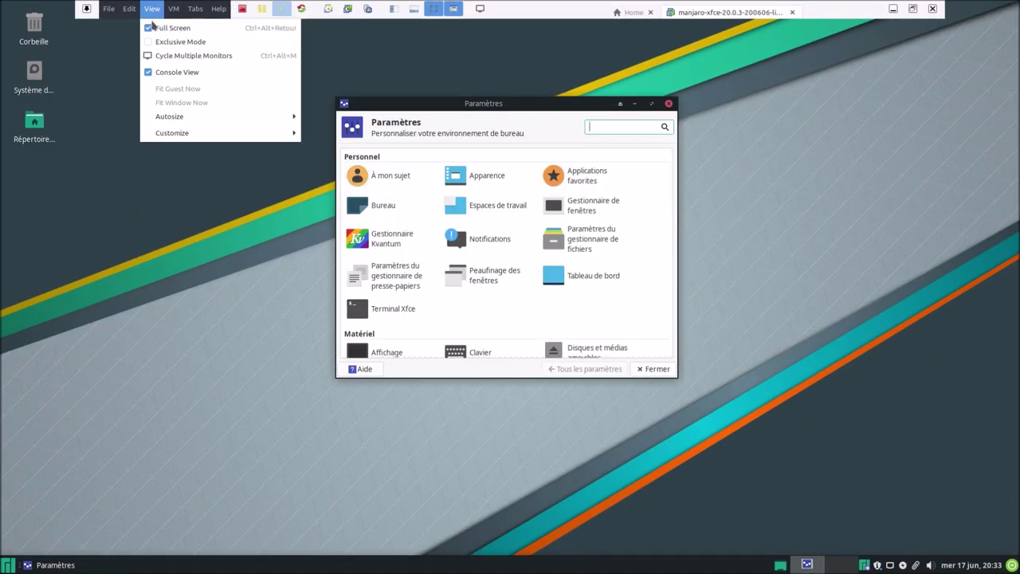
left_click(157, 43)
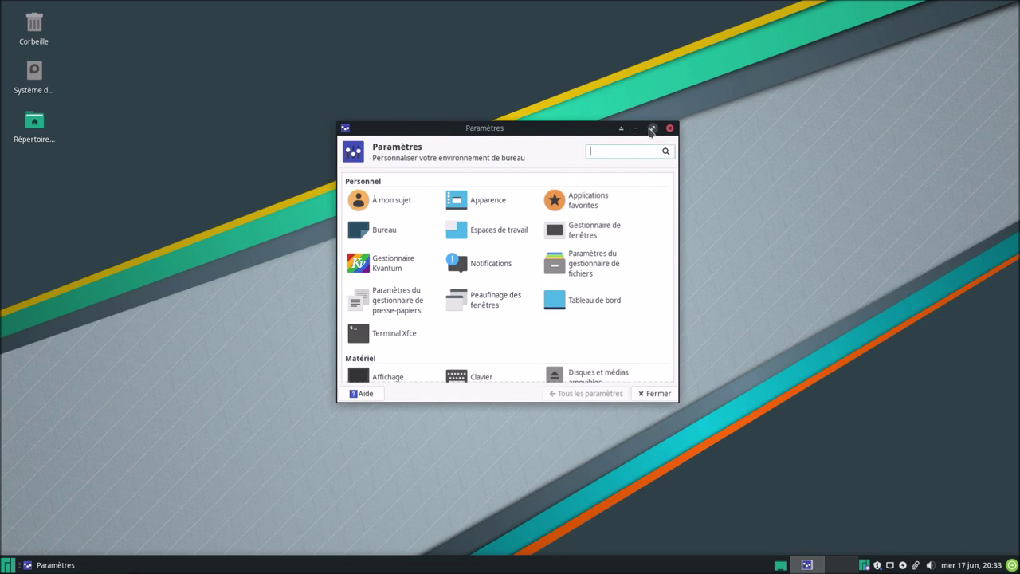
left_click(652, 129)
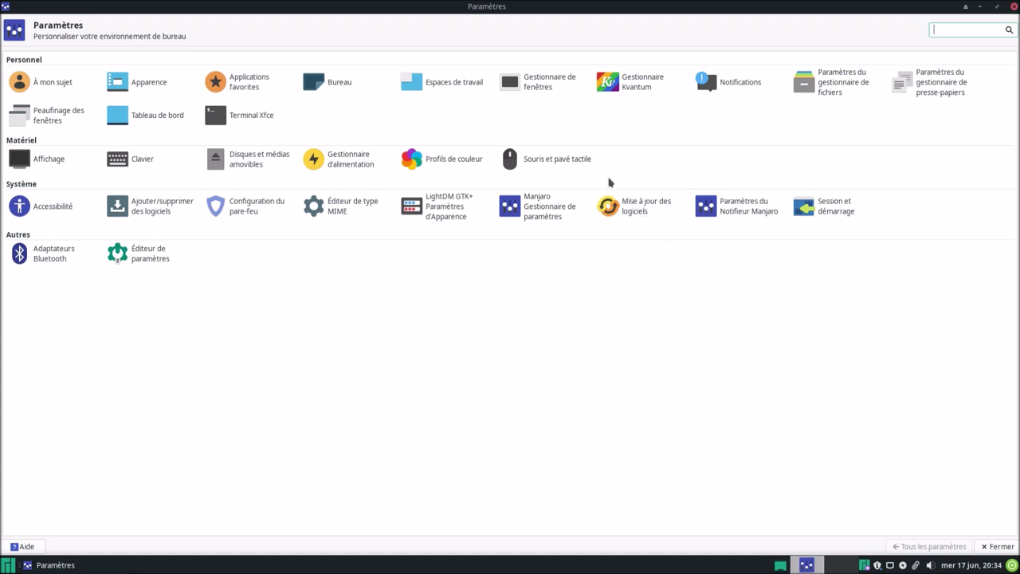
Review the Manjaro notifier's kernel and language-package notification settings and its quick options without changing anything
left_click(741, 215)
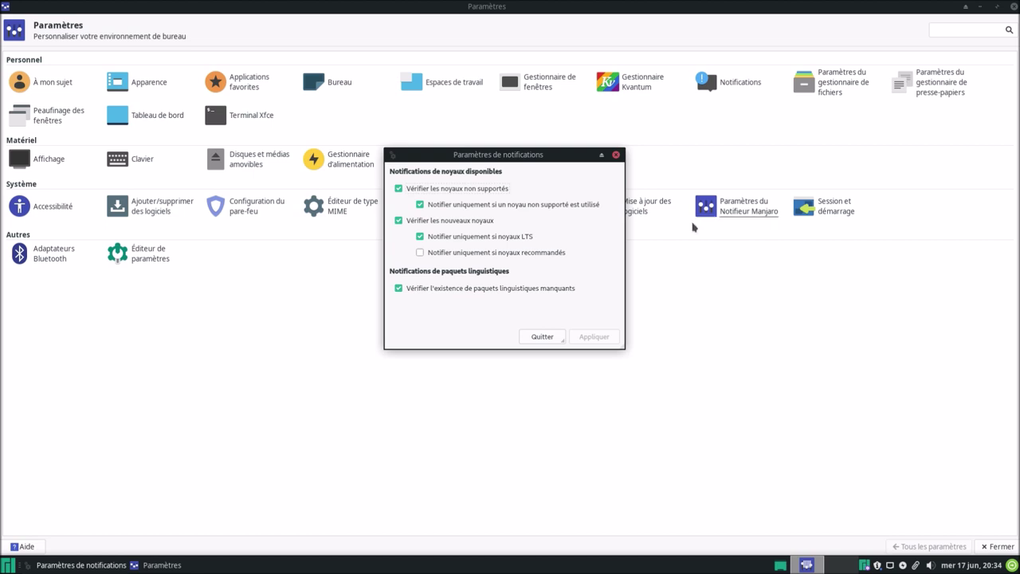
left_click(545, 339)
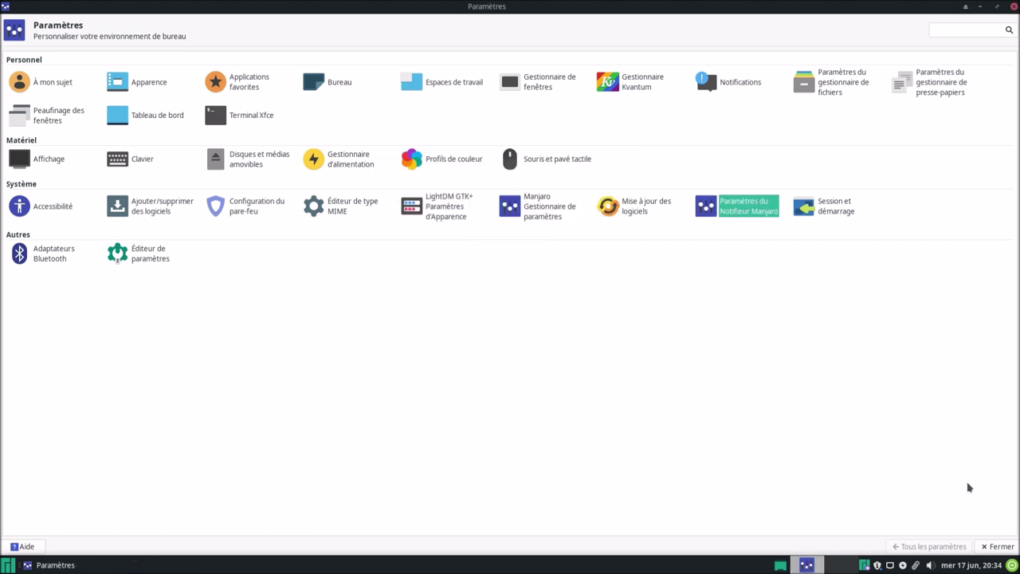
right_click(866, 566)
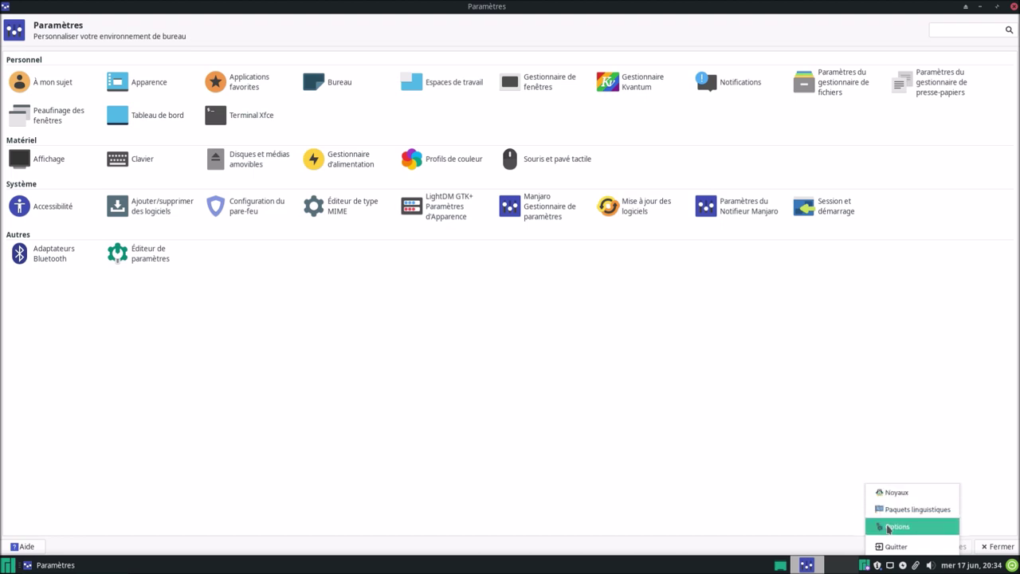
left_click(677, 465)
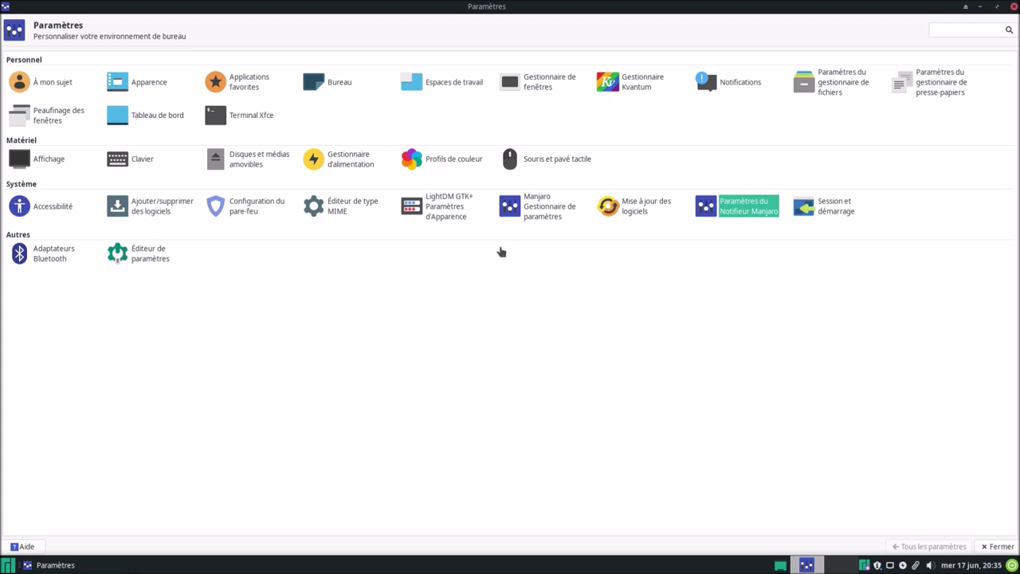
Open the Manjaro settings manager, review the system's regional settings, and return to its overview of all settings
left_click(536, 214)
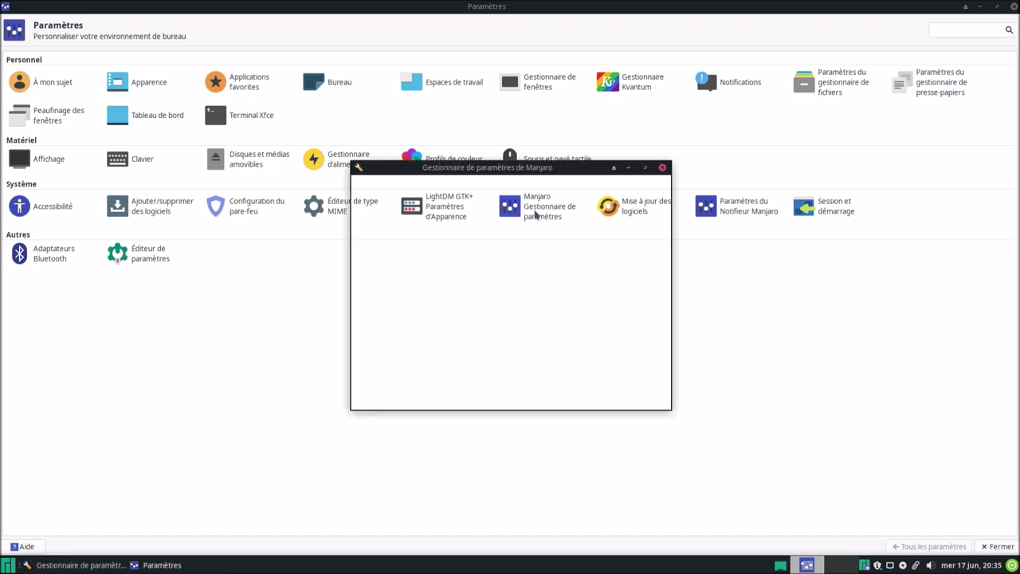
left_click_drag(480, 166, 552, 249)
left_click(706, 478)
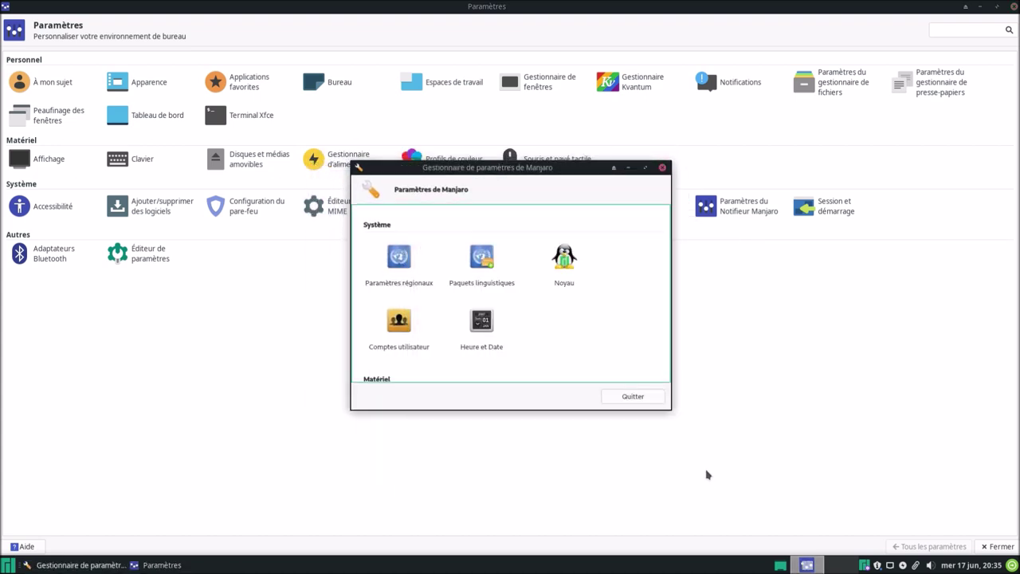
left_click(394, 267)
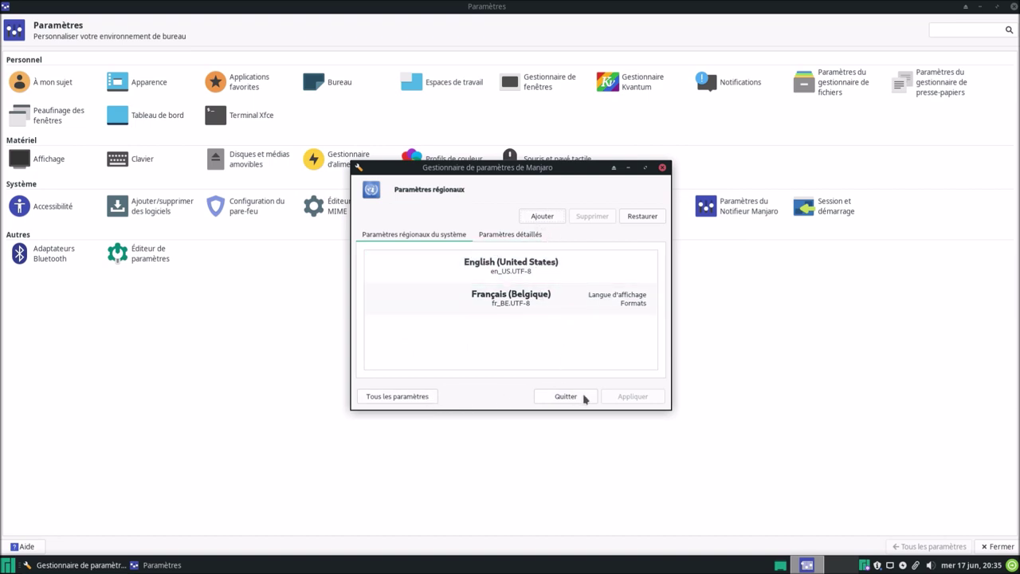
left_click(396, 398)
Review the available language packages in the Manjaro settings manager and try to install them
left_click(468, 268)
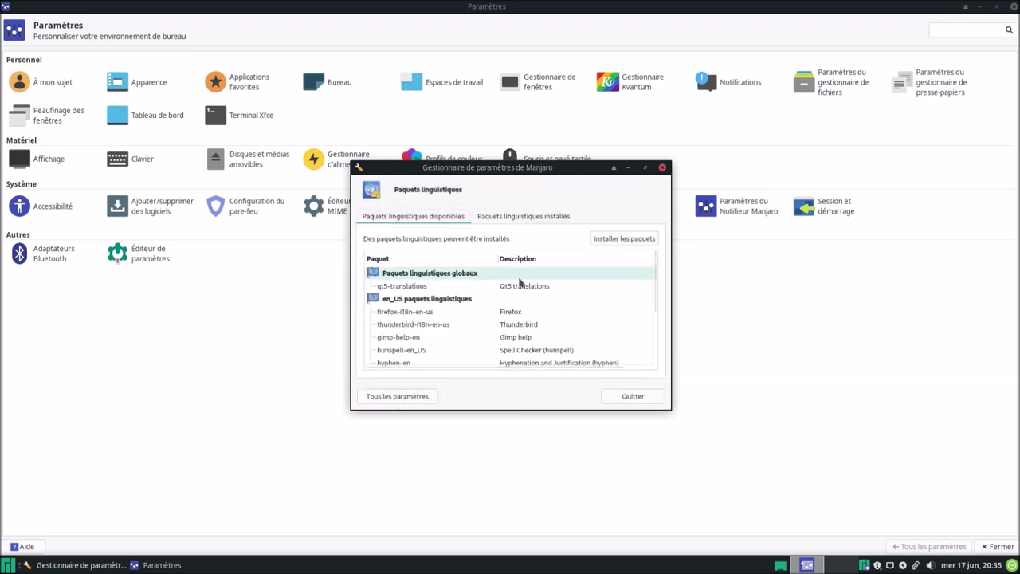
scroll(604, 311, "down", 3)
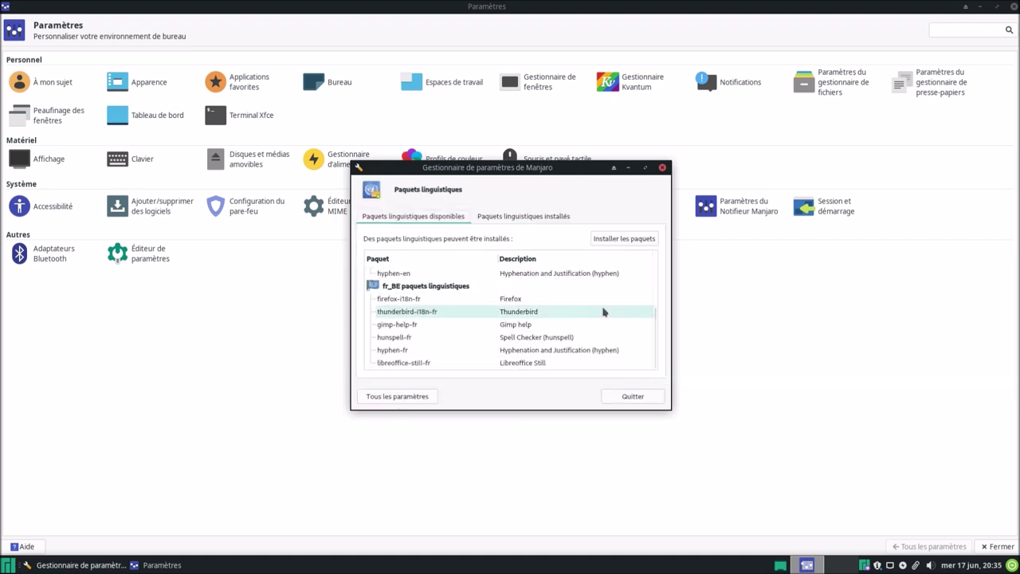
scroll(604, 307, "up", 3)
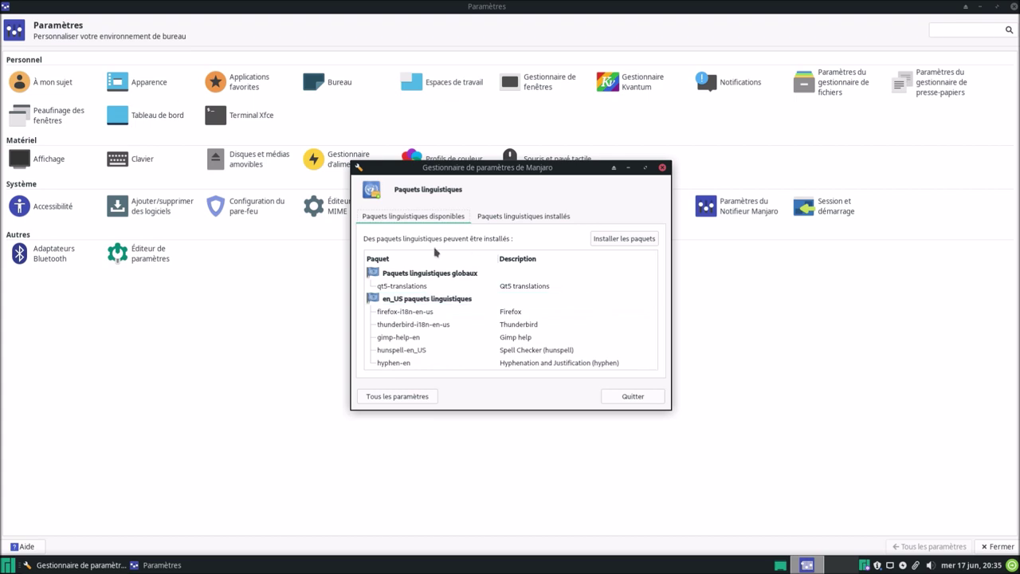
left_click(608, 239)
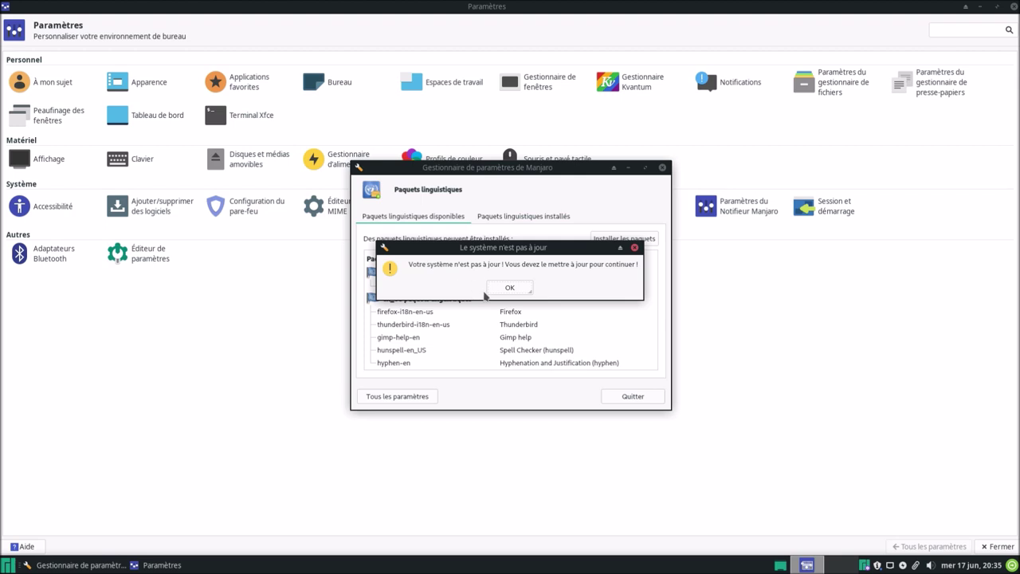
left_click(511, 289)
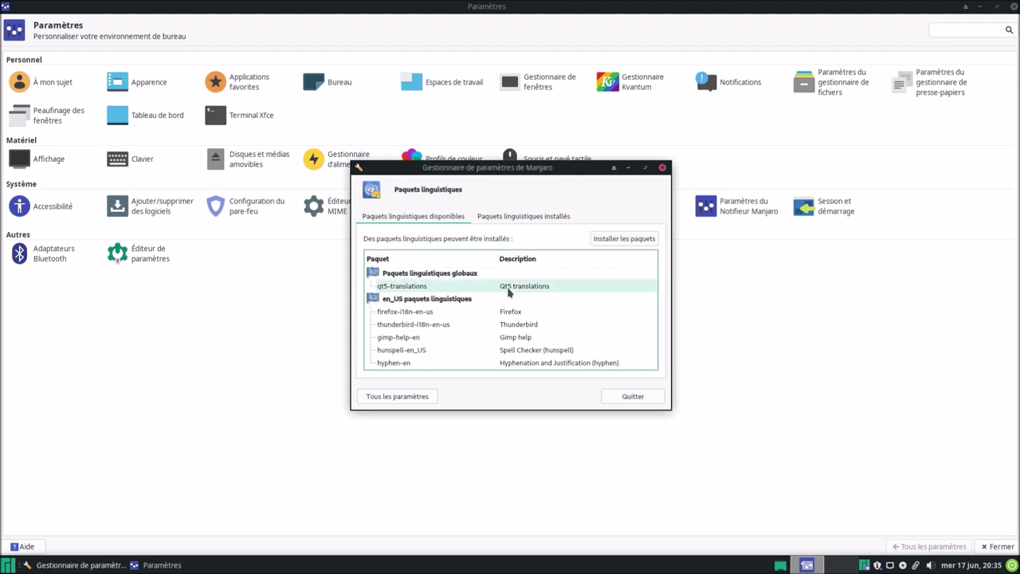
Check the installed language packages and return to the Manjaro settings overview
left_click(498, 217)
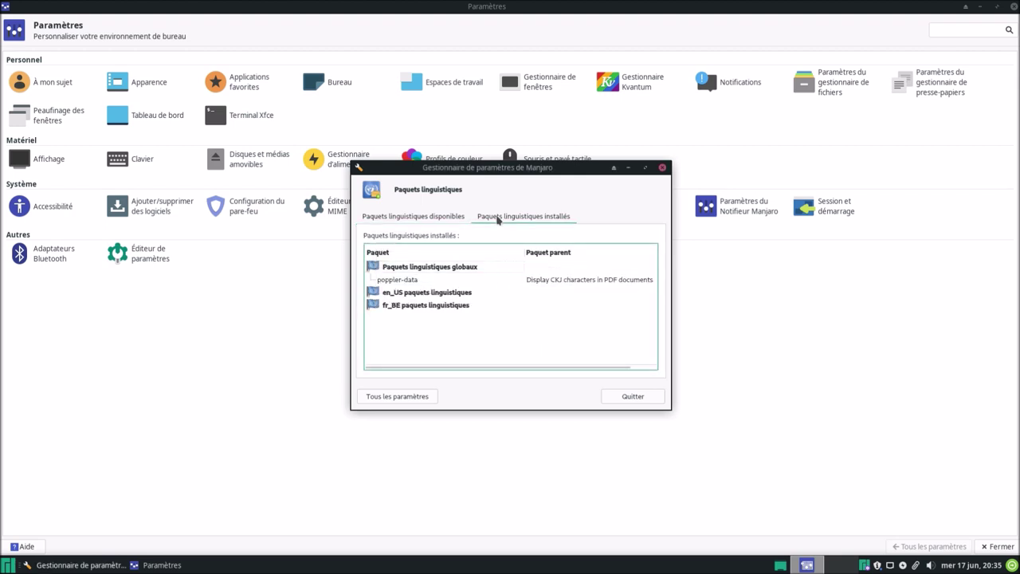
left_click(429, 217)
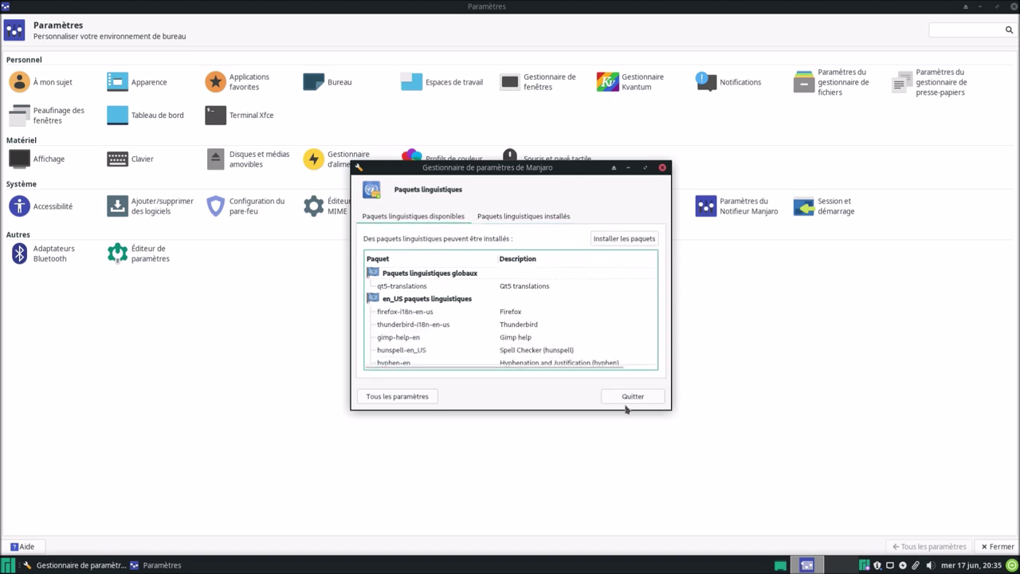
left_click(425, 397)
Review the Linux kernels offered under Noyau and return to the Manjaro settings overview
left_click(575, 276)
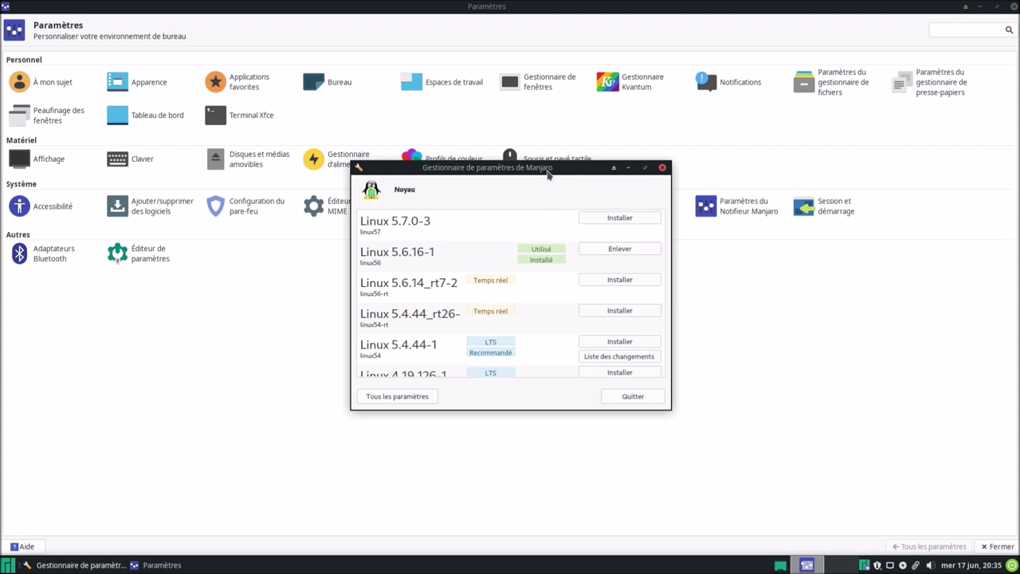
left_click_drag(549, 175, 555, 214)
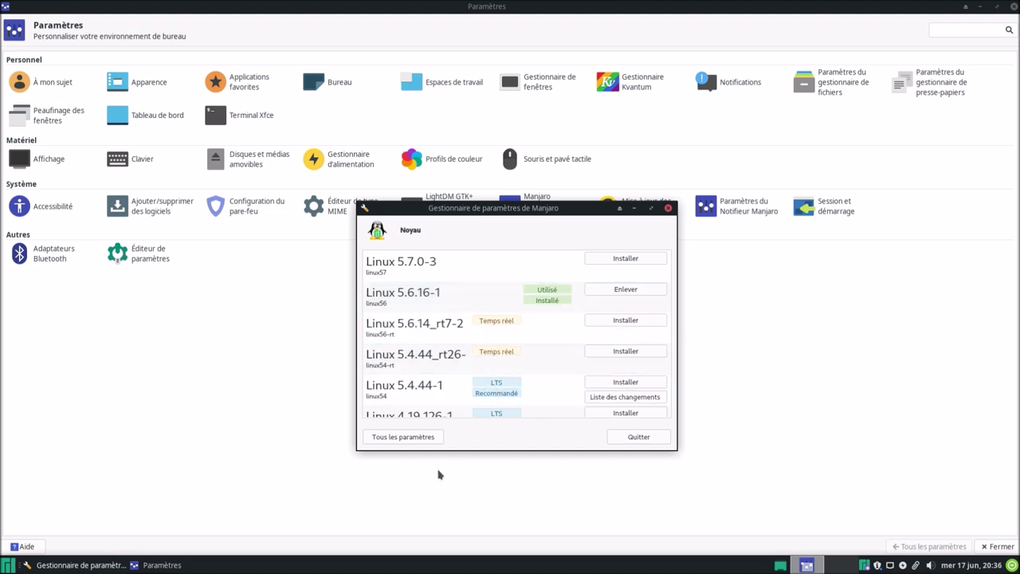
left_click(424, 439)
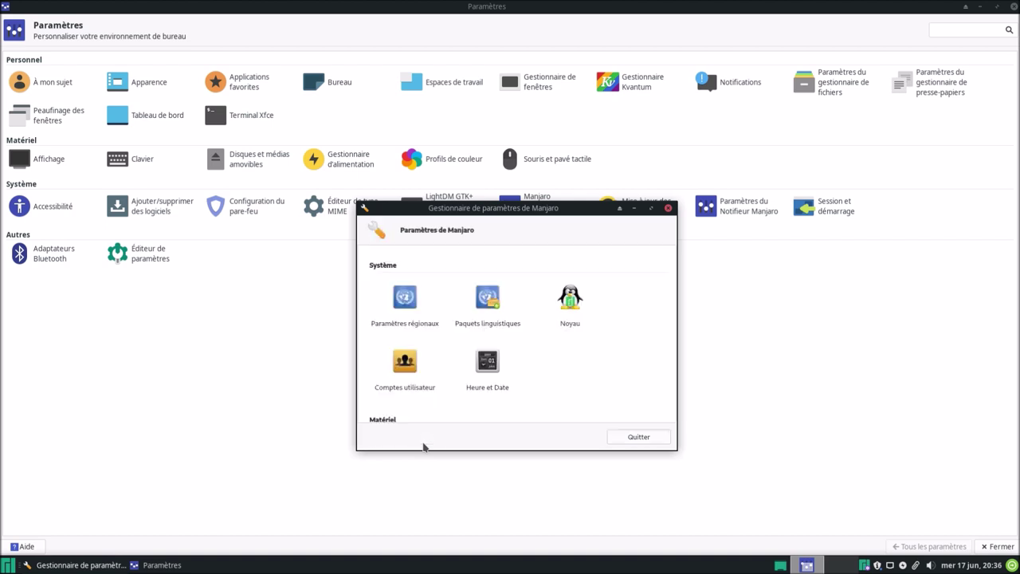
Look through the user account, time and date, and hardware entries, and close both the Manjaro settings manager and the Paramètres window
left_click(404, 373)
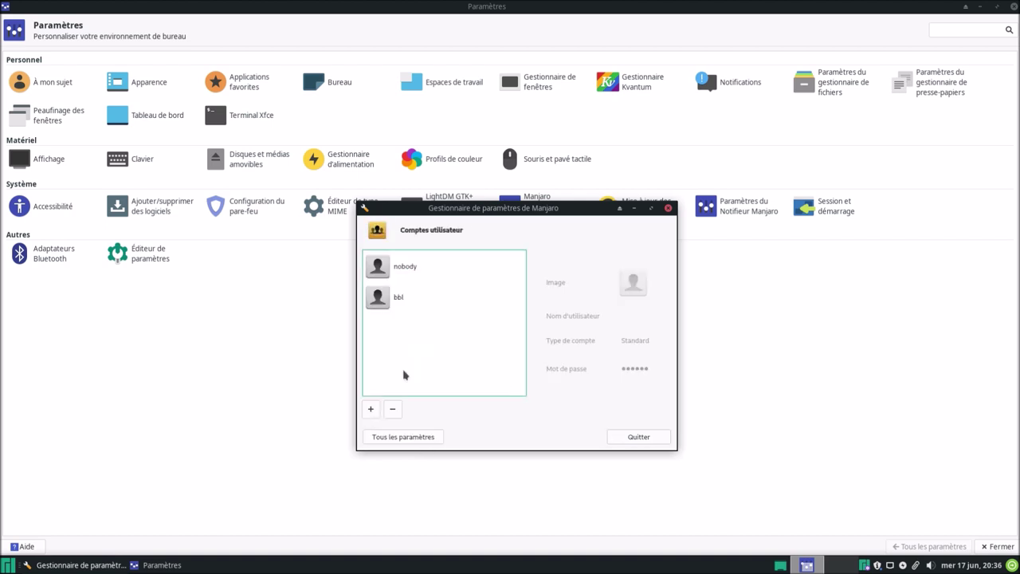
left_click(435, 438)
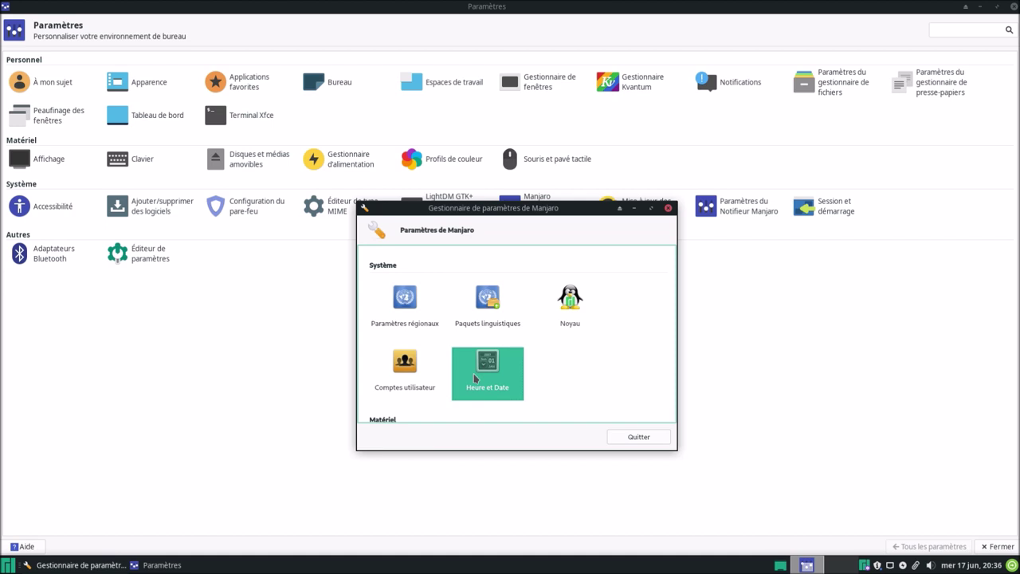
left_click(474, 373)
left_click(412, 438)
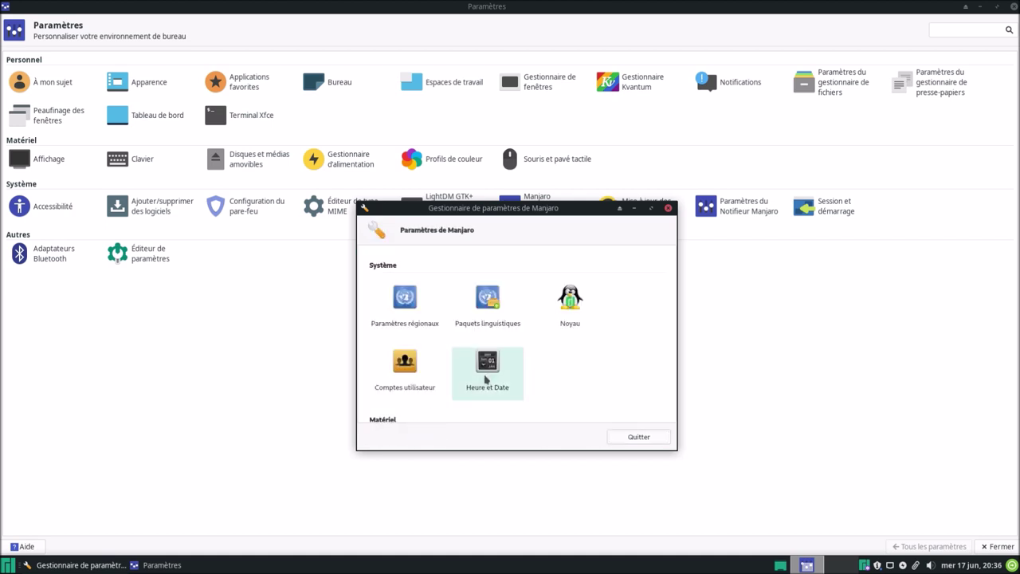
scroll(486, 380, "down", 2)
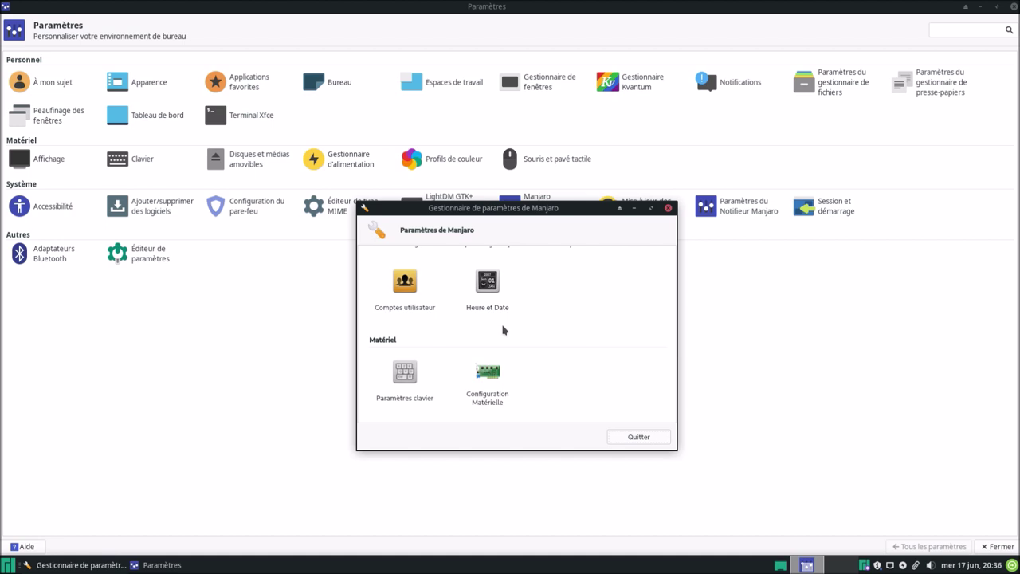
left_click(644, 437)
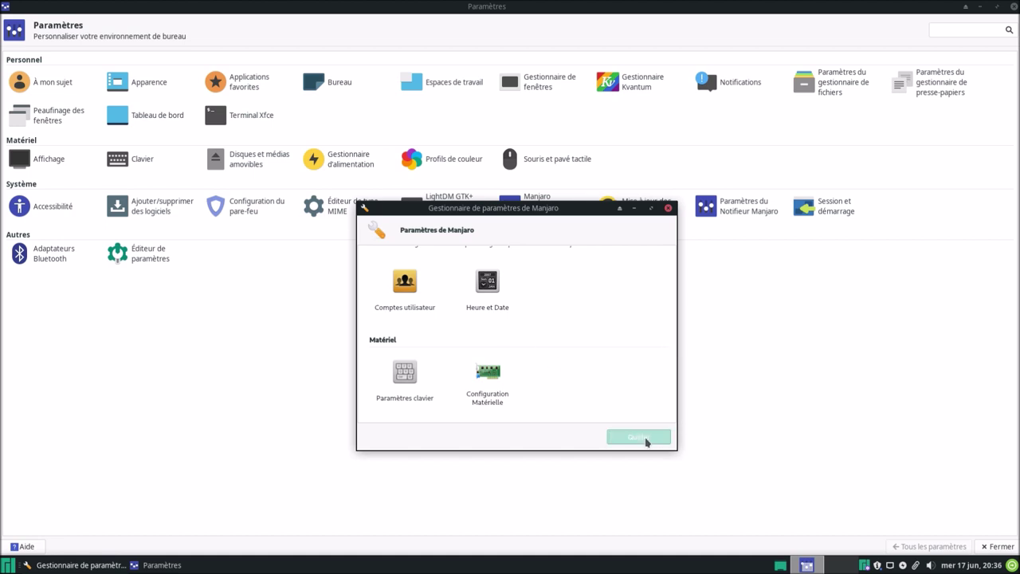
left_click(1014, 6)
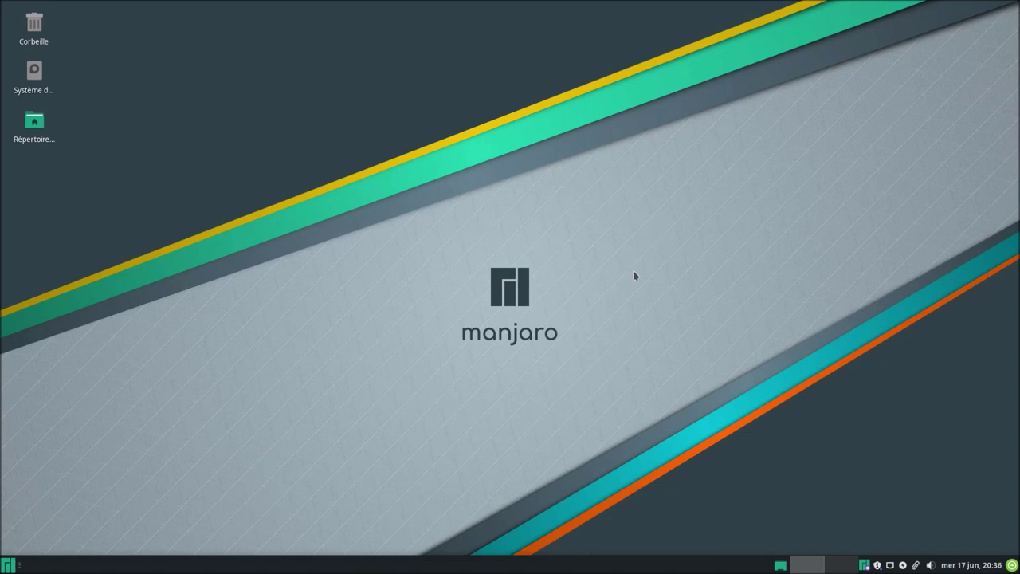
Open the pending updates in the software manager, view its À propos information, and close that dialog
left_click(877, 565)
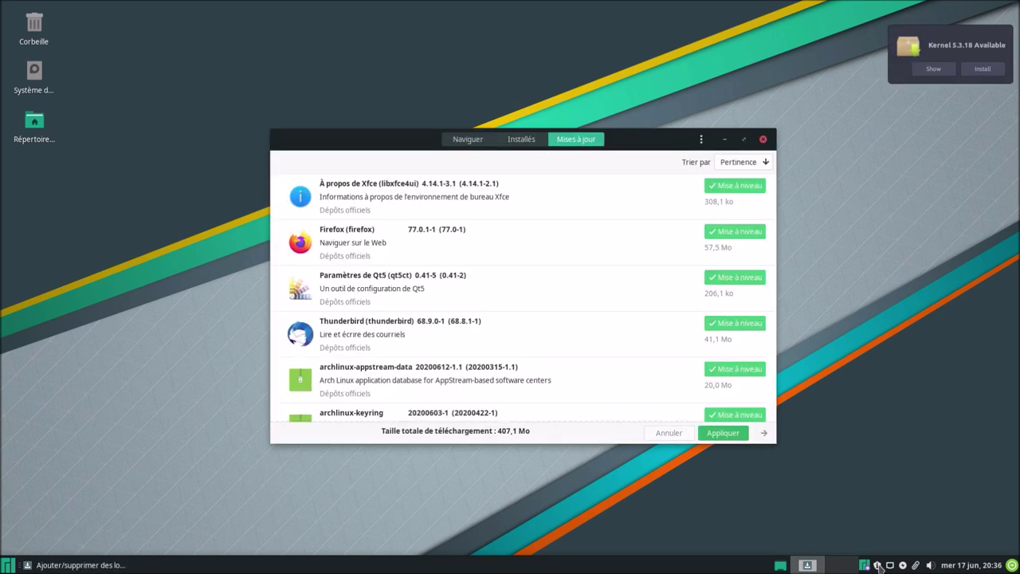
left_click(700, 139)
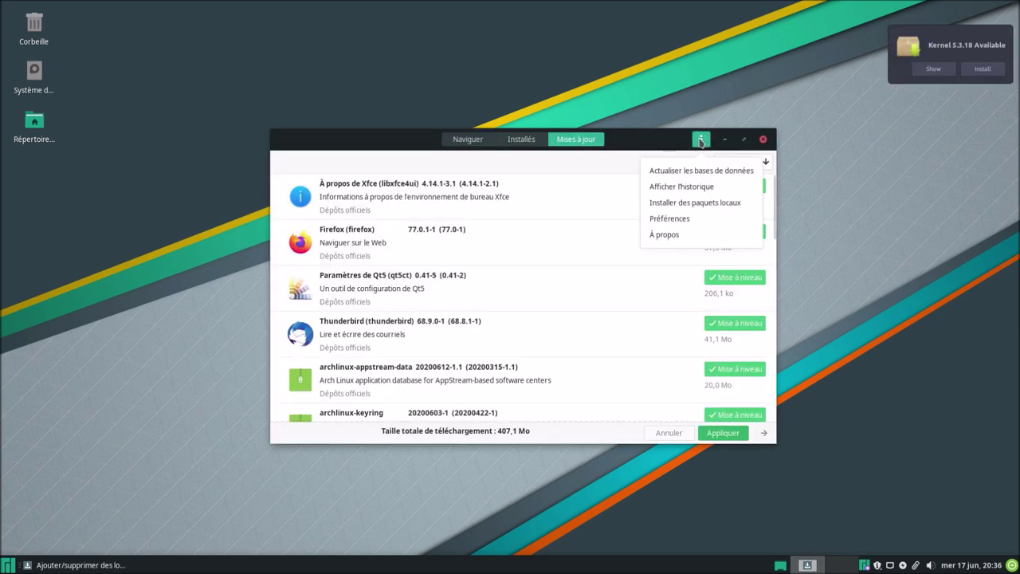
left_click(665, 234)
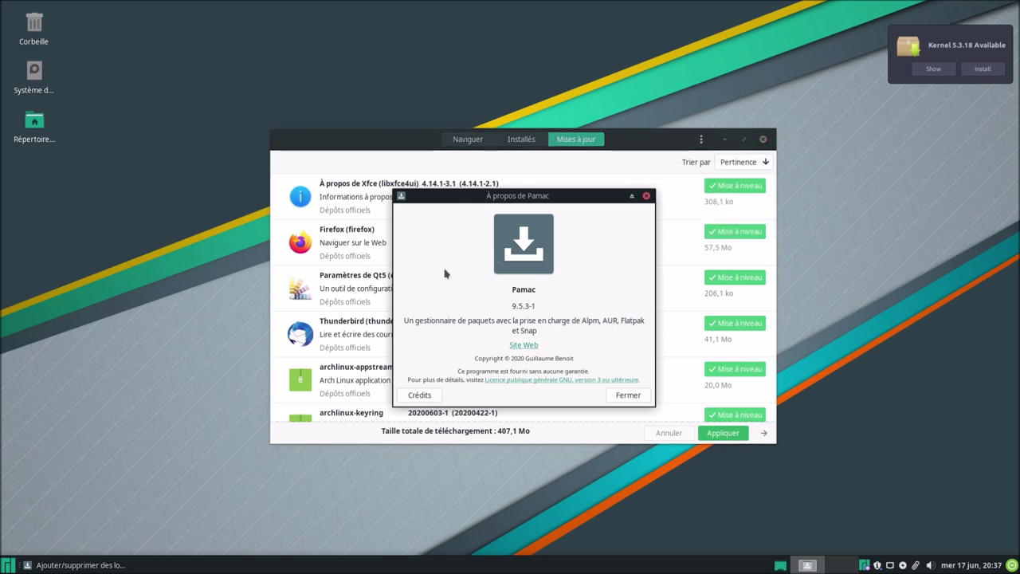
left_click(636, 394)
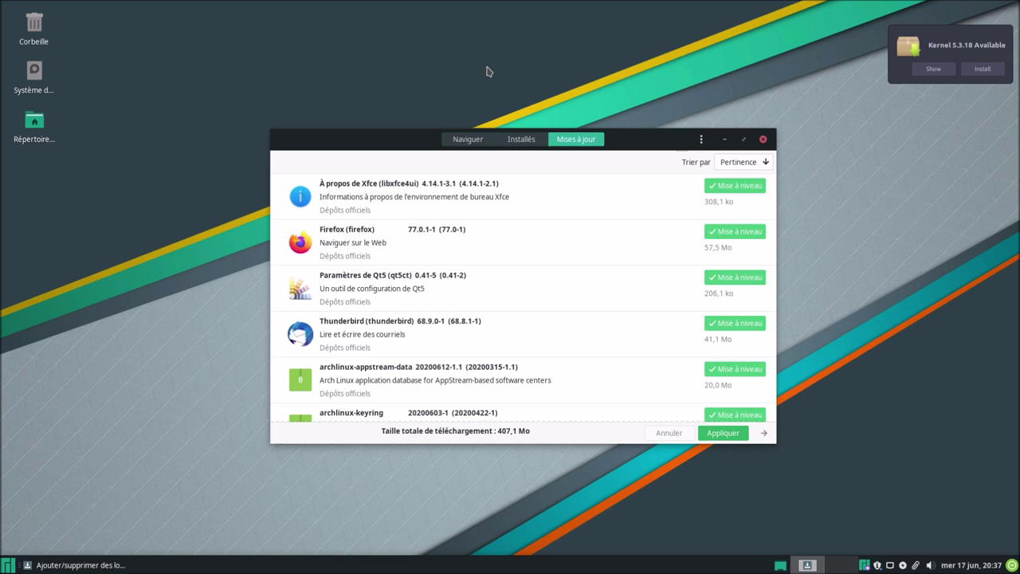
Review the software manager's installed packages by category, including Explicitement installé, Orphelins and Étrangers, and show the recommended applications to browse
left_click(523, 139)
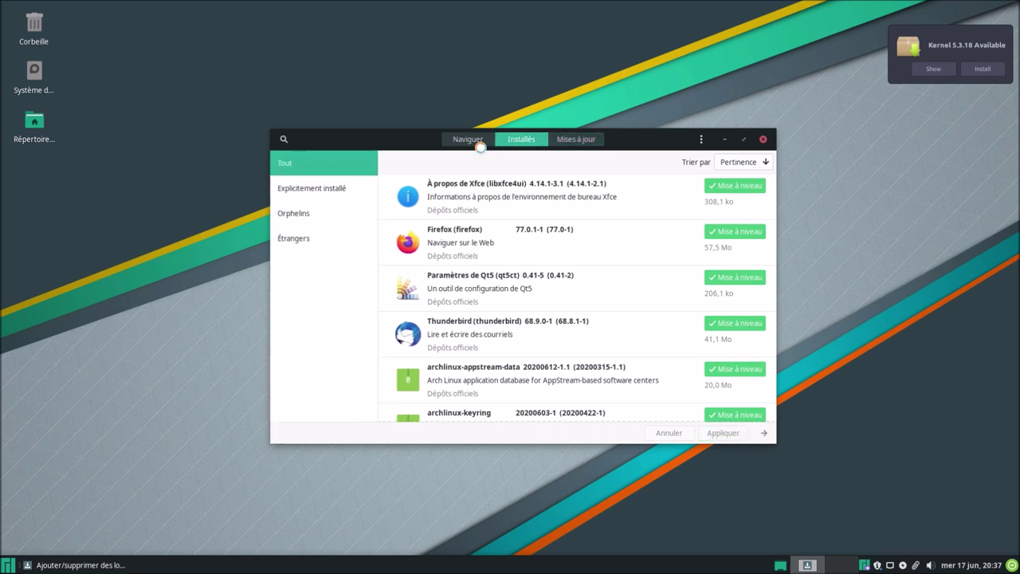
left_click(309, 192)
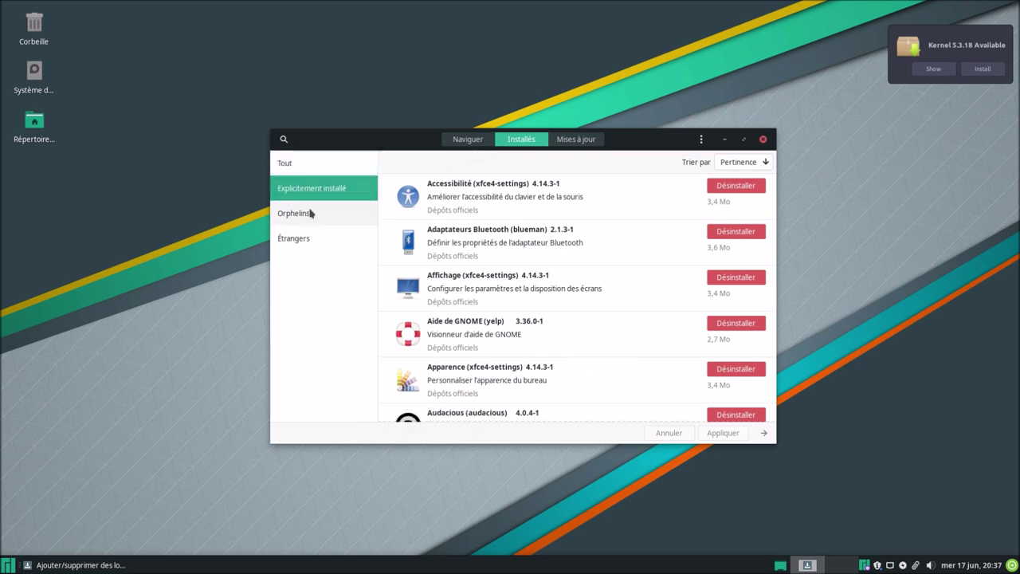
left_click(310, 213)
left_click(318, 239)
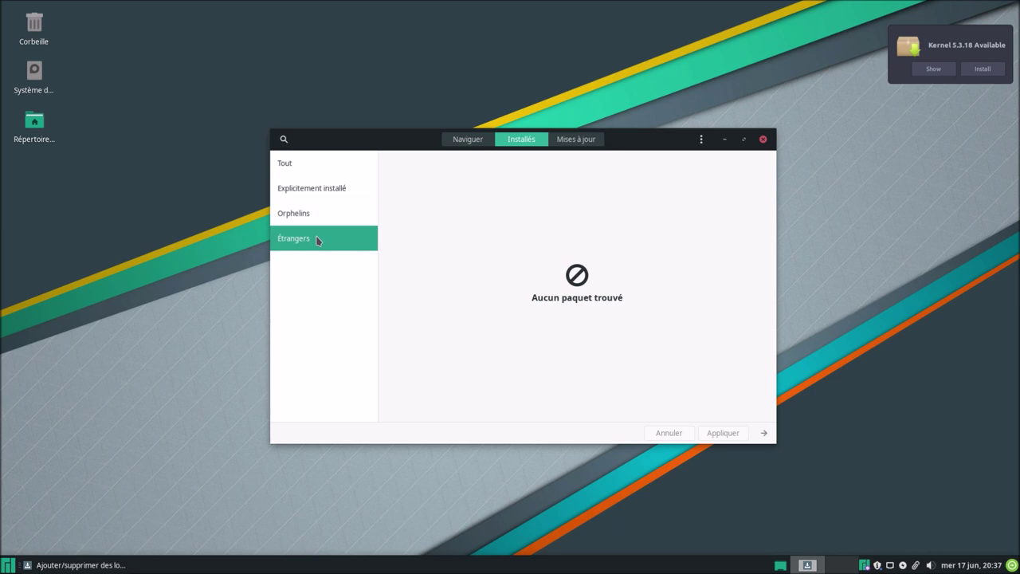
left_click(317, 163)
left_click(466, 141)
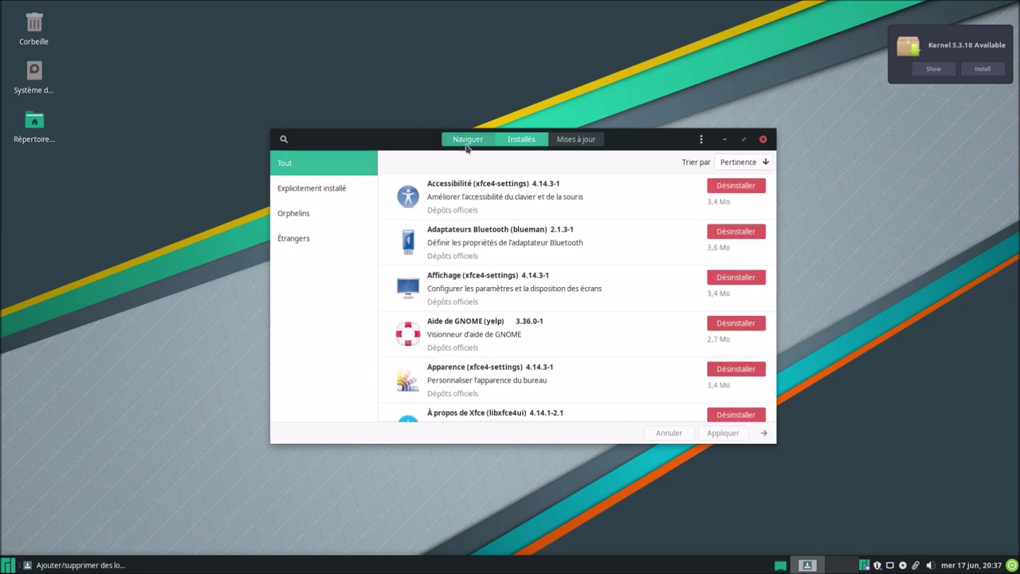
left_click(902, 79)
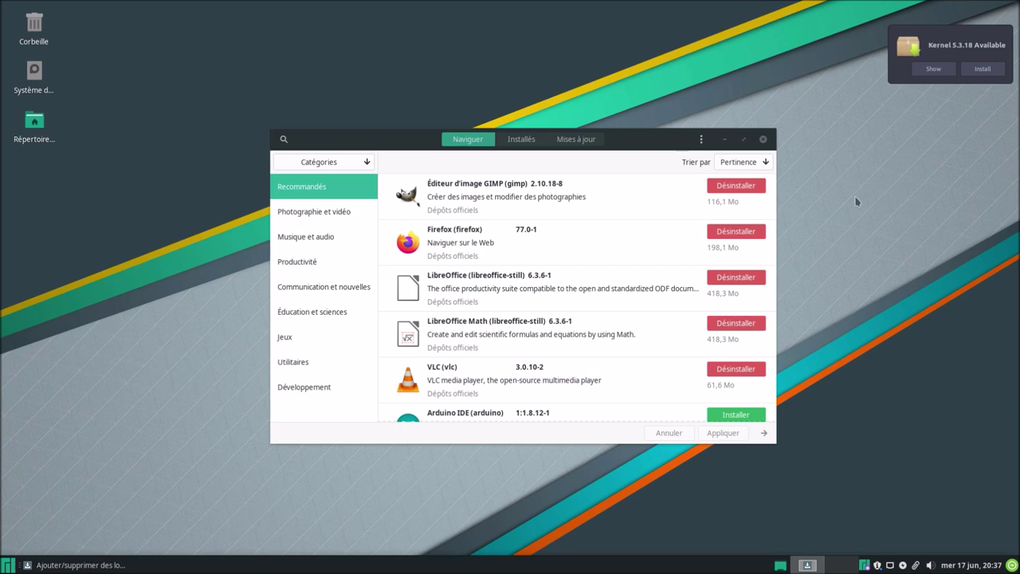
Take the virtual machine out of full screen, return it to full screen, and choose Exclusive Mode
mouse_move(929, 7)
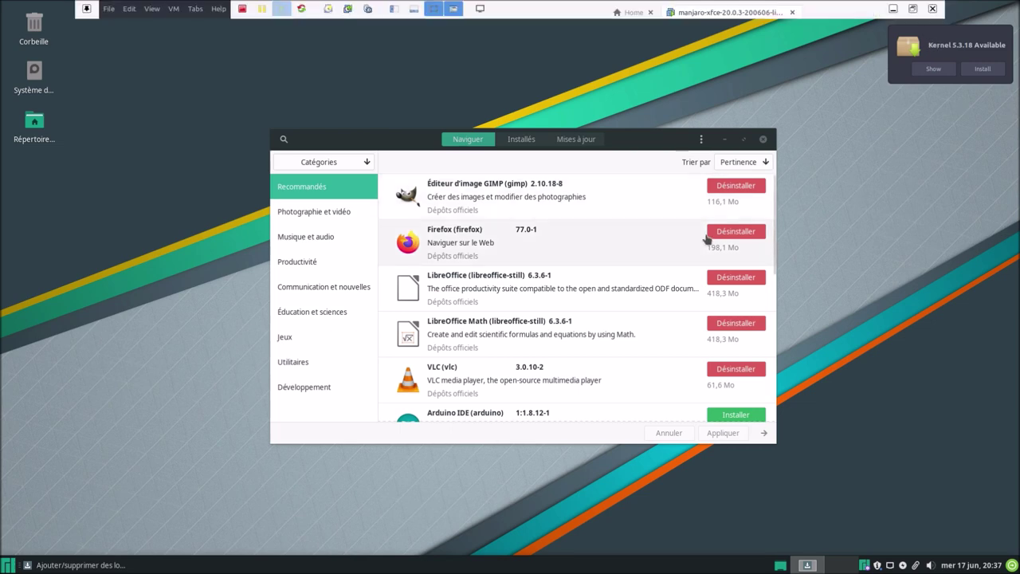
left_click(913, 8)
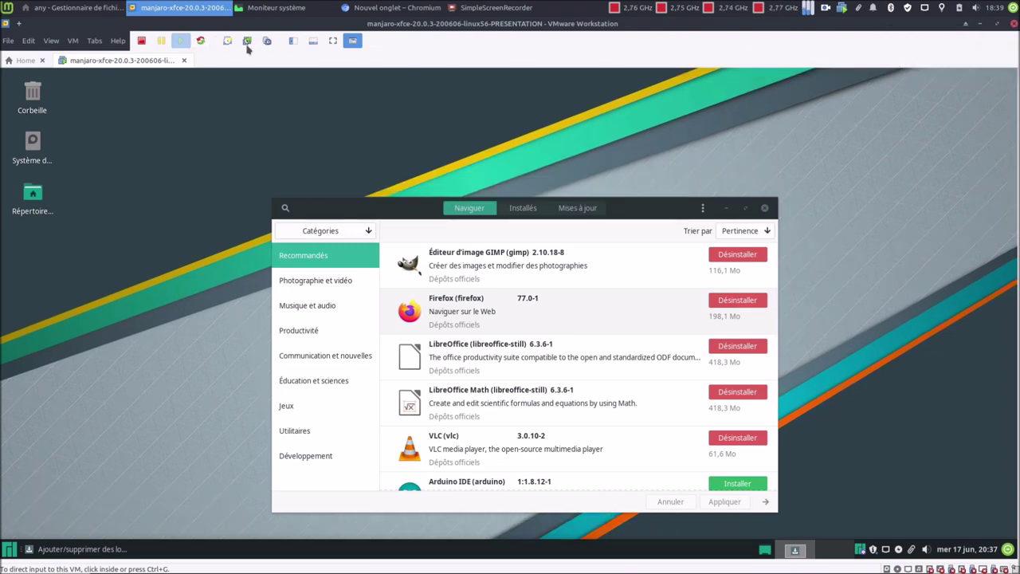
left_click(333, 41)
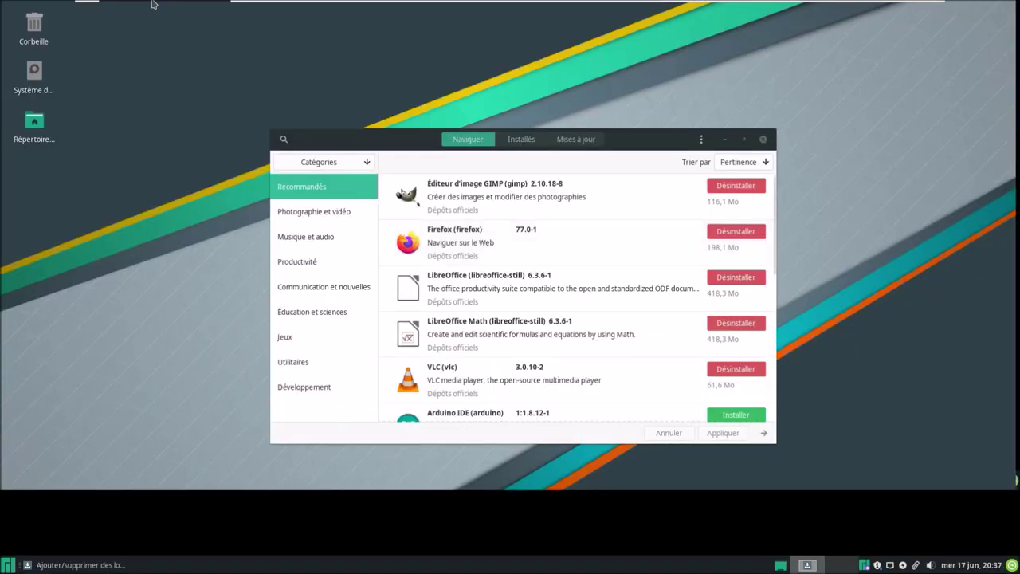
left_click(152, 8)
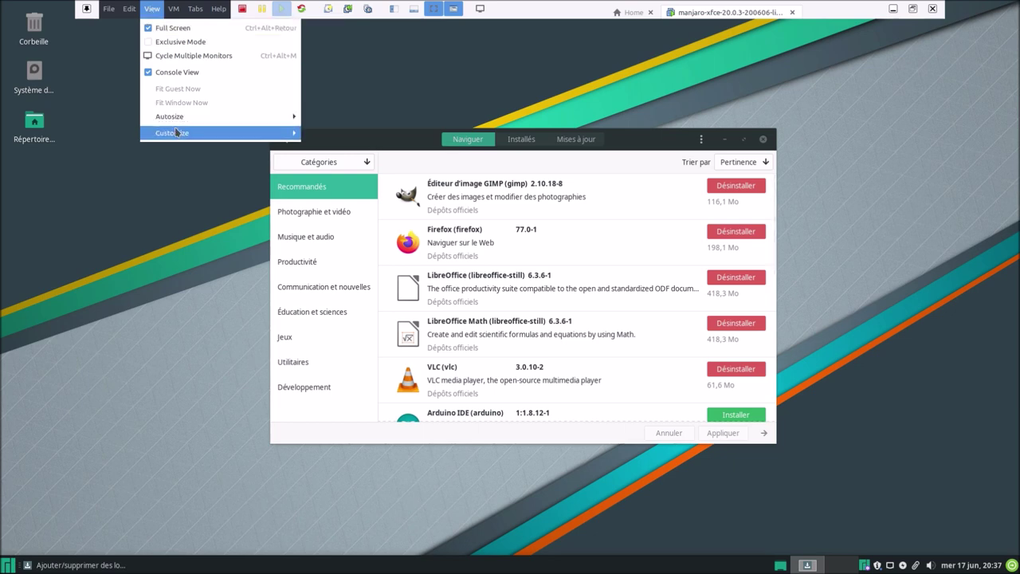
left_click(159, 40)
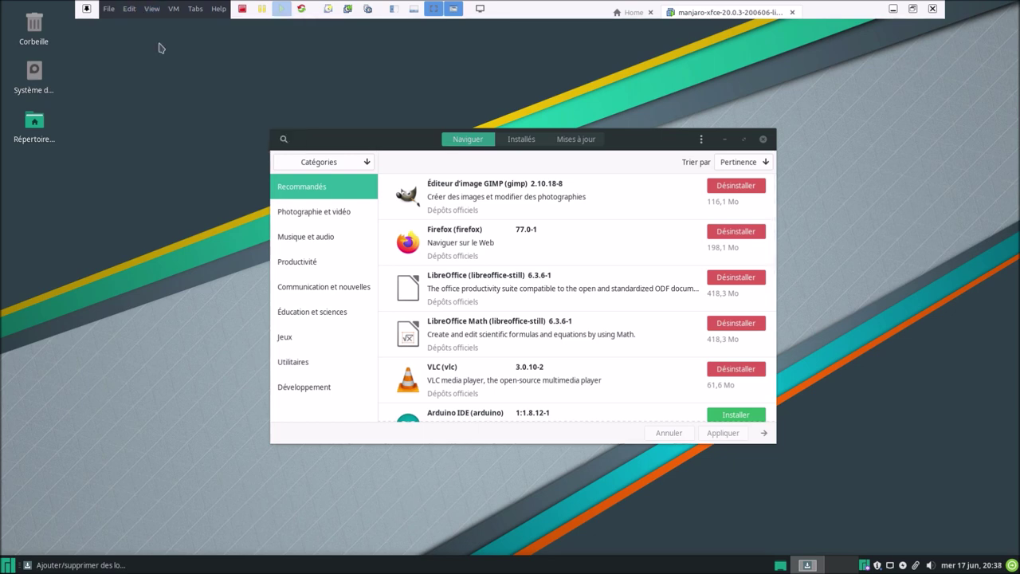
Maximize the software manager and open its Préférences, authenticating with the account password
left_click(743, 140)
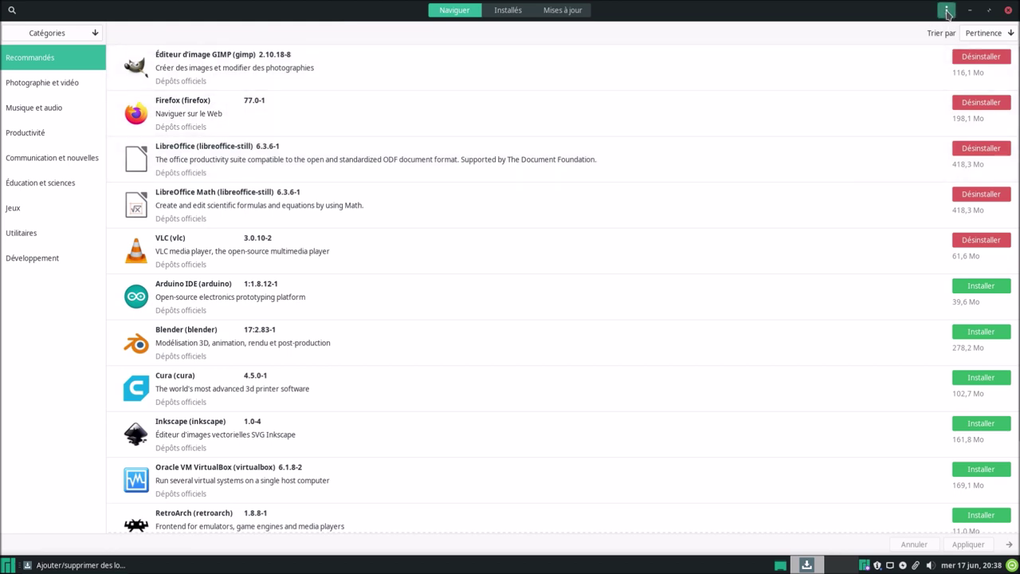
left_click(947, 10)
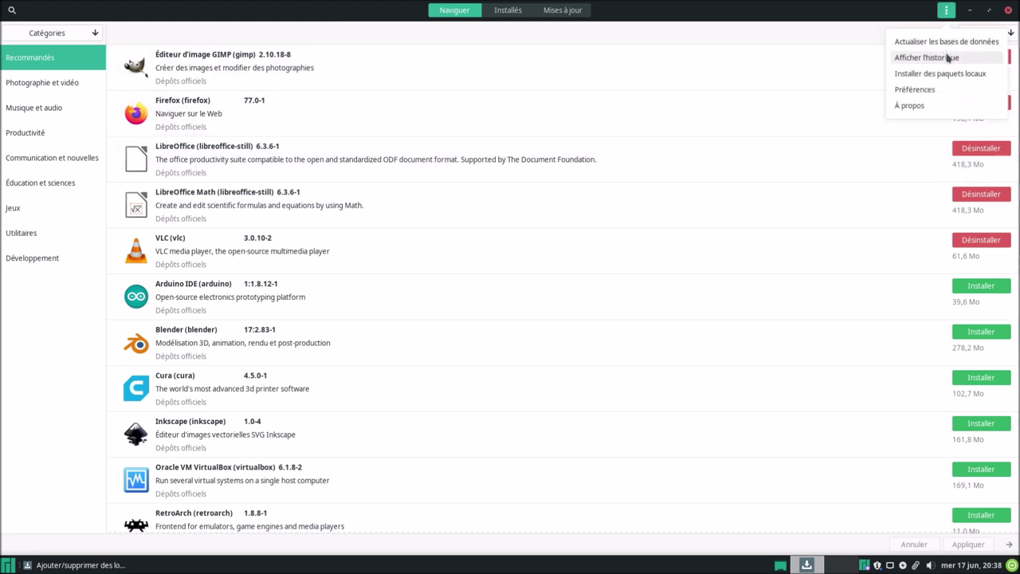
left_click(941, 93)
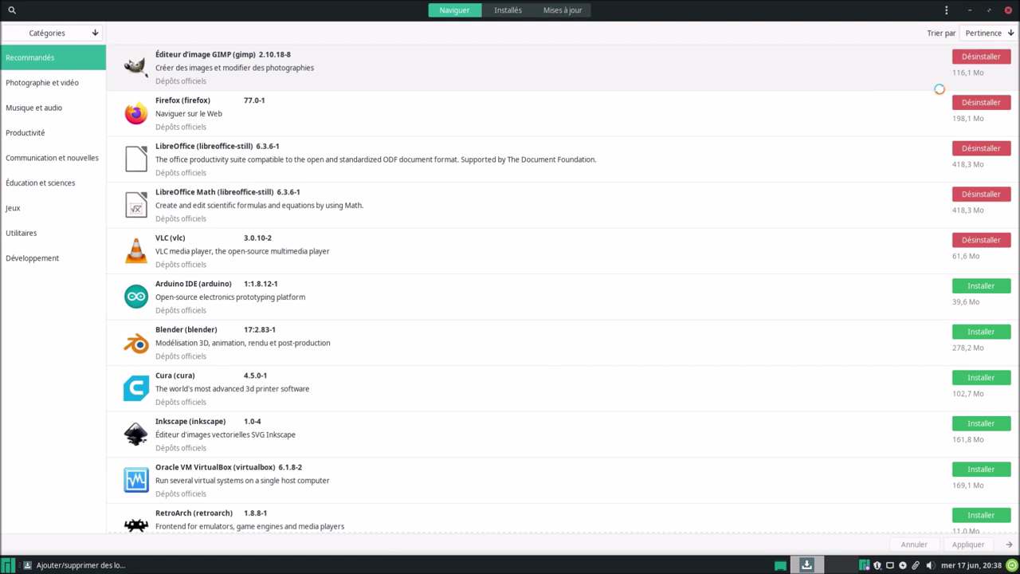
type("••••••")
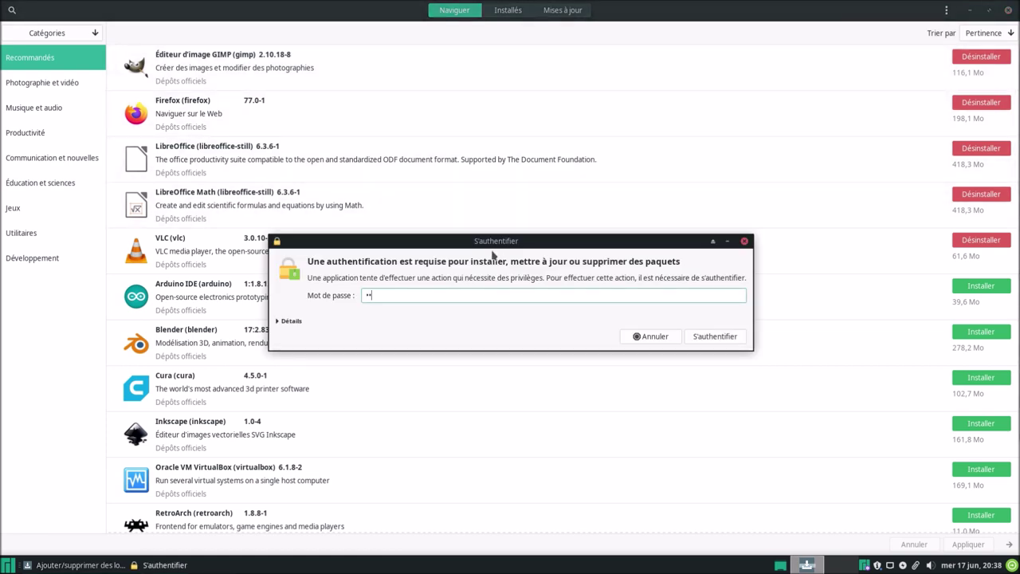
key("Return")
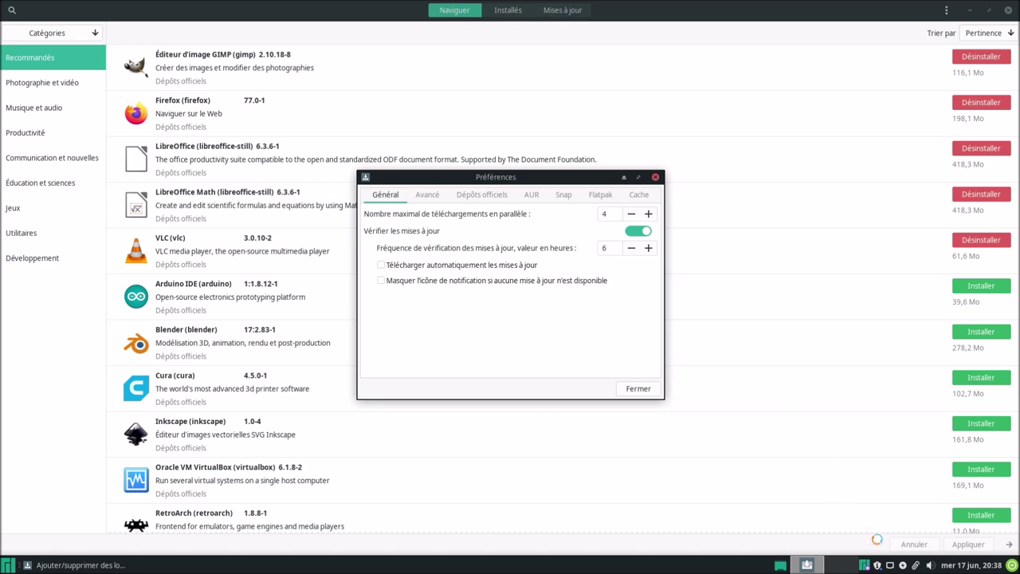
Enable Désinstaller les dépendances inutiles, set the official repository mirrors to Belgium, and refresh the mirror list
left_click(438, 198)
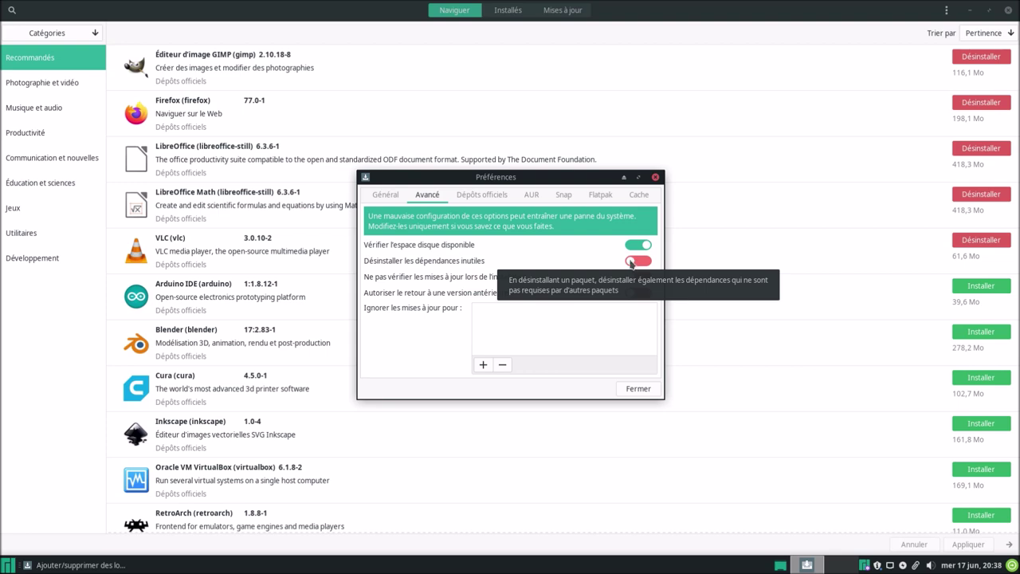
left_click(632, 263)
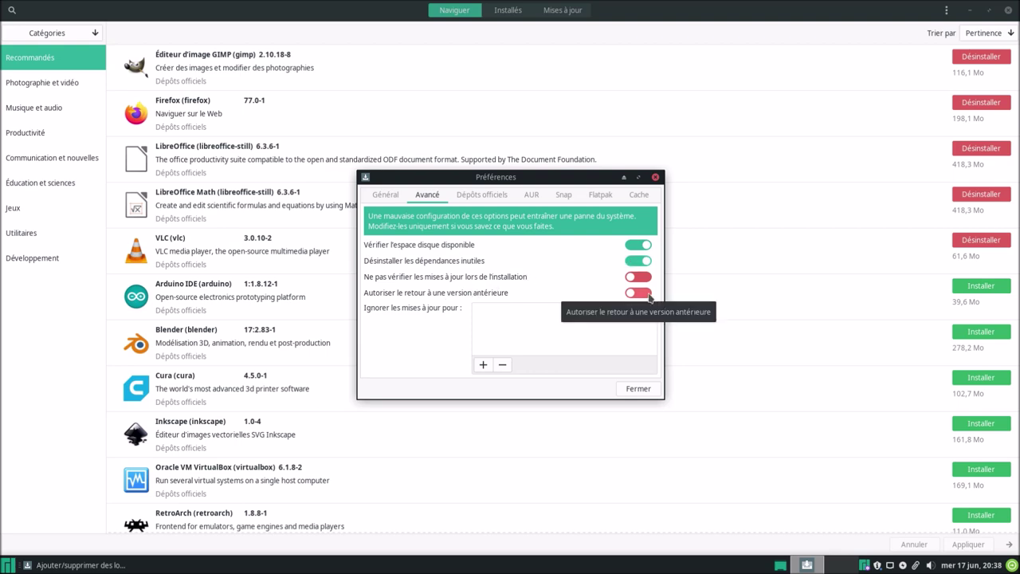
left_click(471, 198)
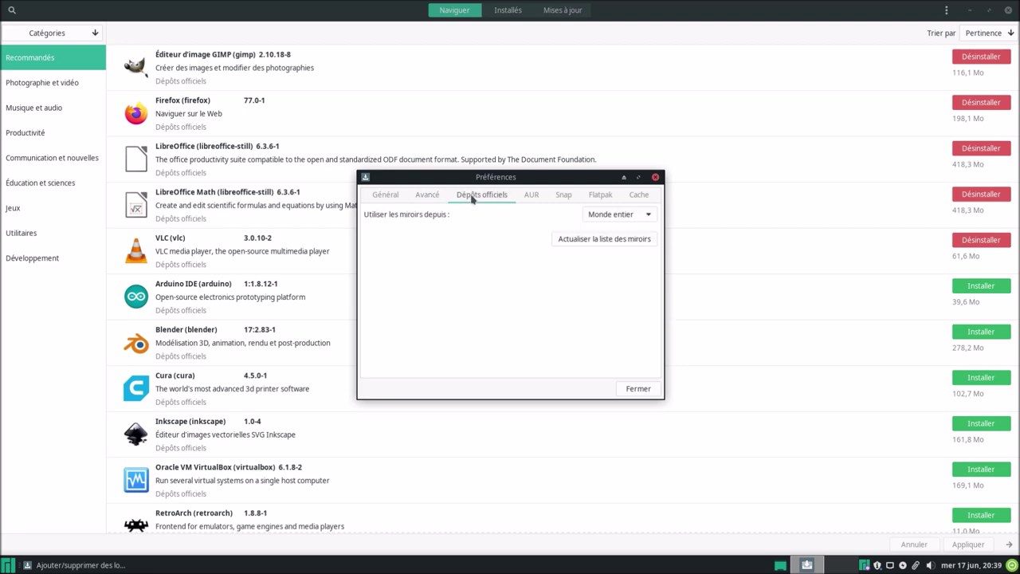
left_click(612, 215)
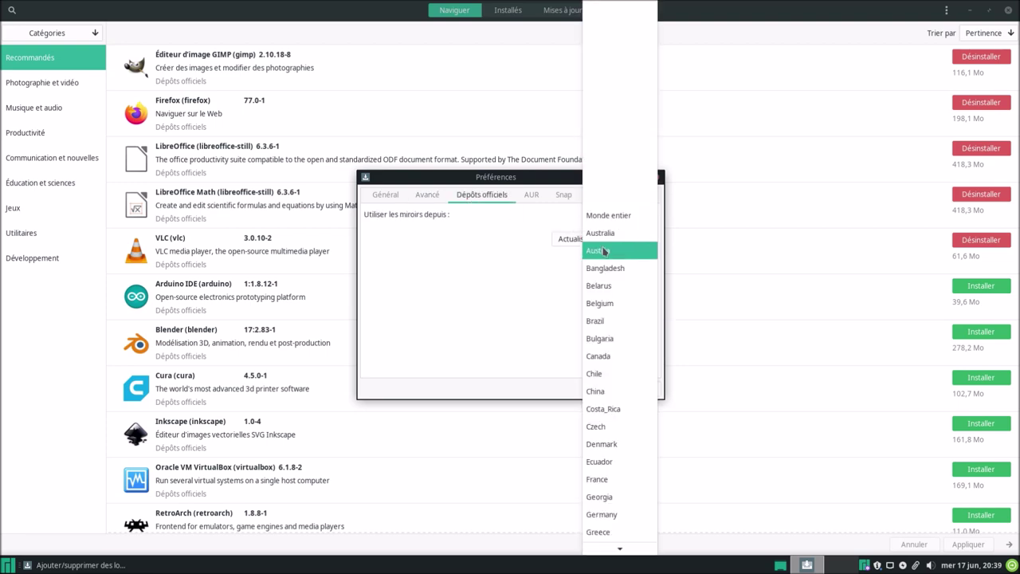
left_click(594, 305)
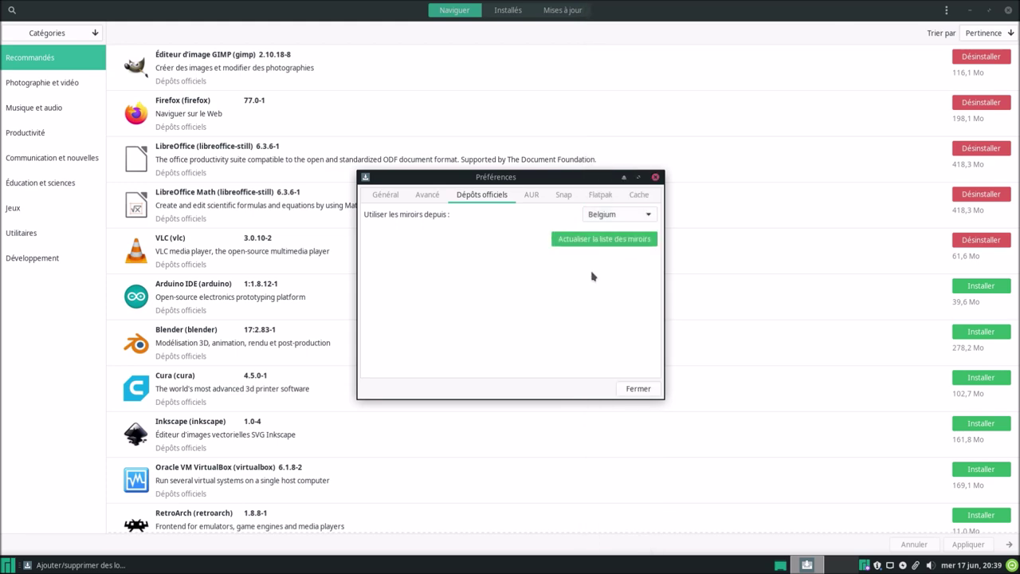
left_click(584, 239)
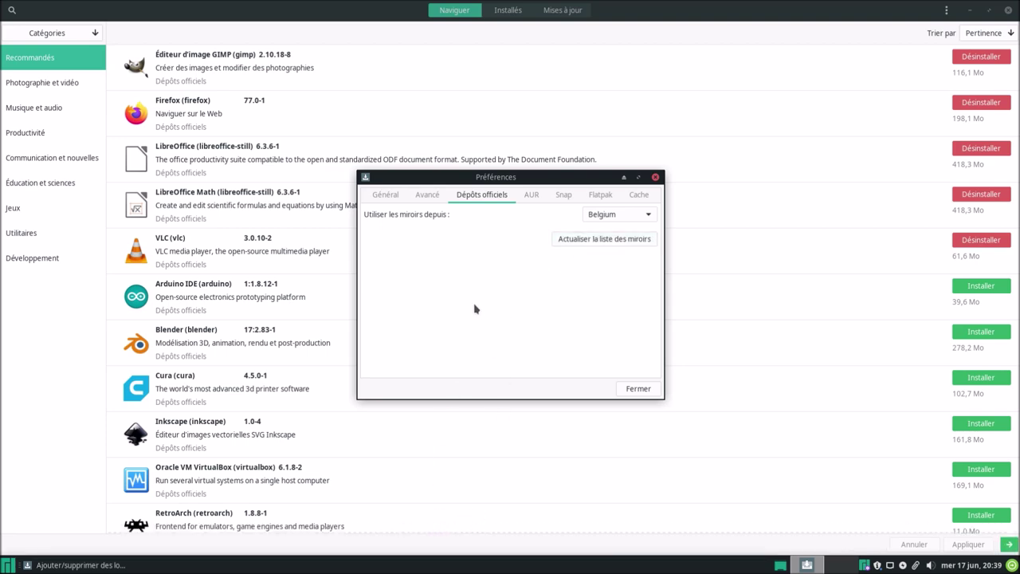
View the AUR preferences and close them, and check Pamac's À propos information and dismiss it
left_click(527, 198)
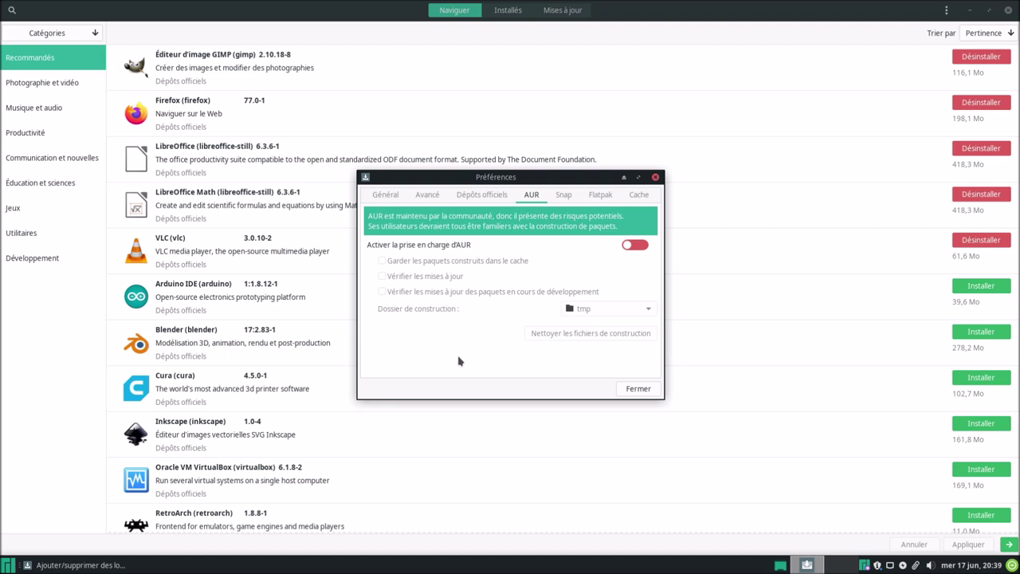
left_click(637, 388)
left_click(947, 11)
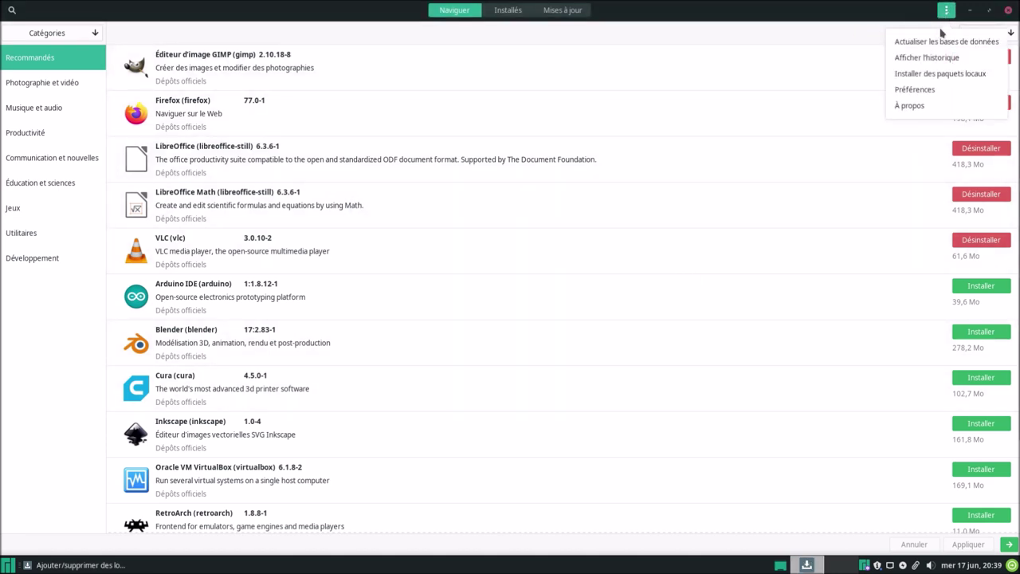
left_click(923, 106)
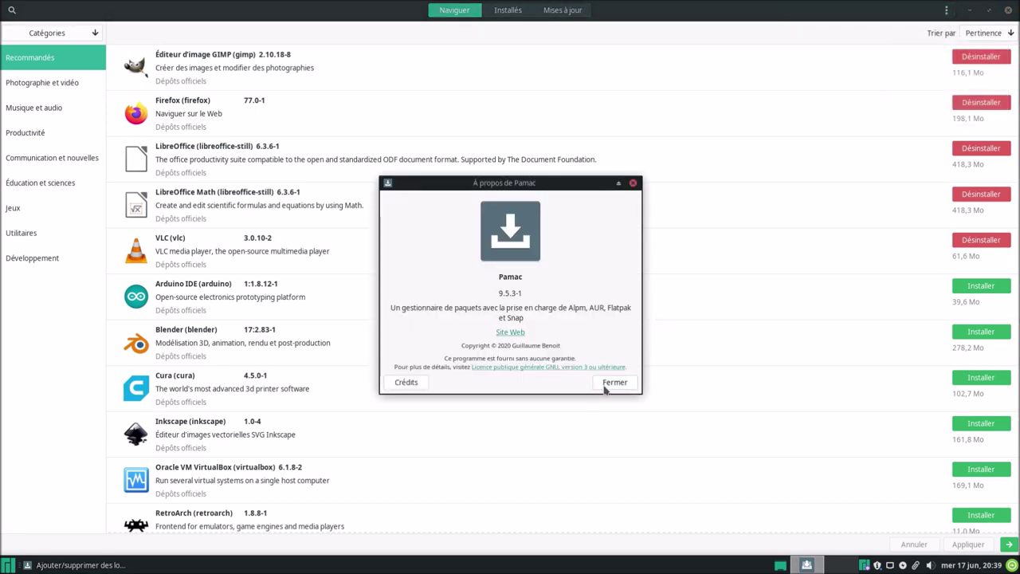
left_click(610, 383)
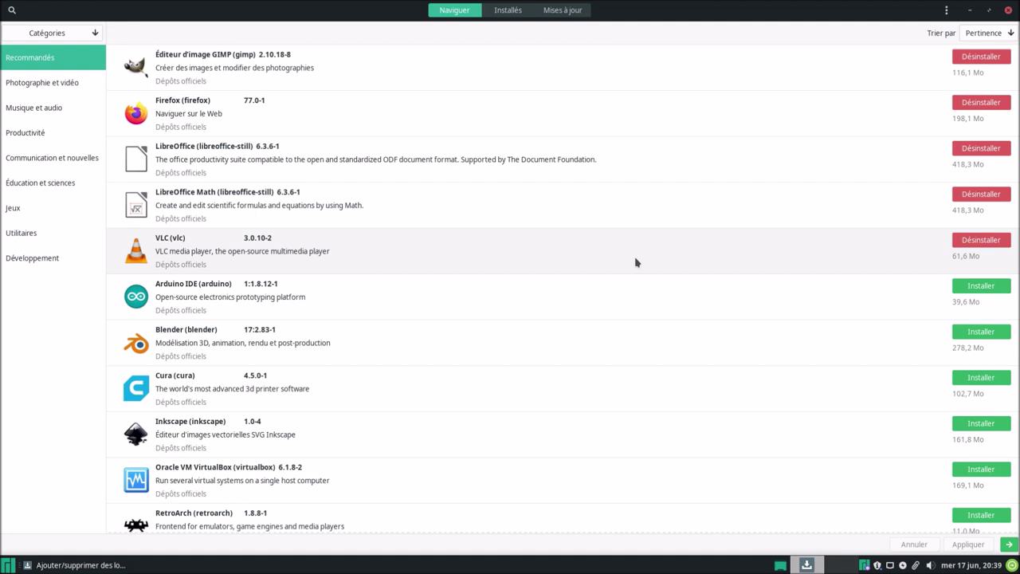
Reopen the Préférences and enable AUR support together with its Vérifier les mises à jour option
left_click(947, 11)
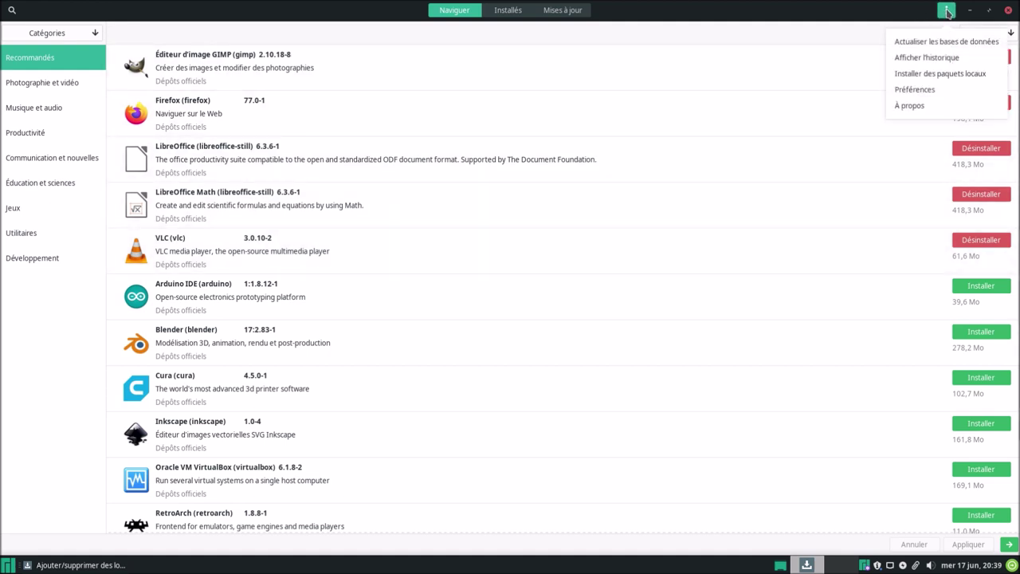
left_click(923, 88)
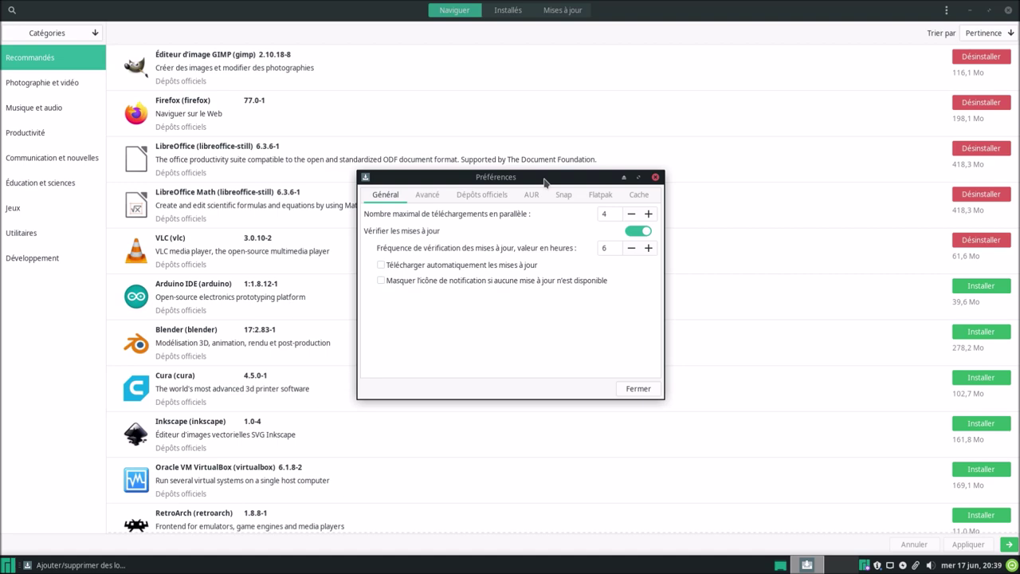
left_click(488, 196)
left_click(531, 196)
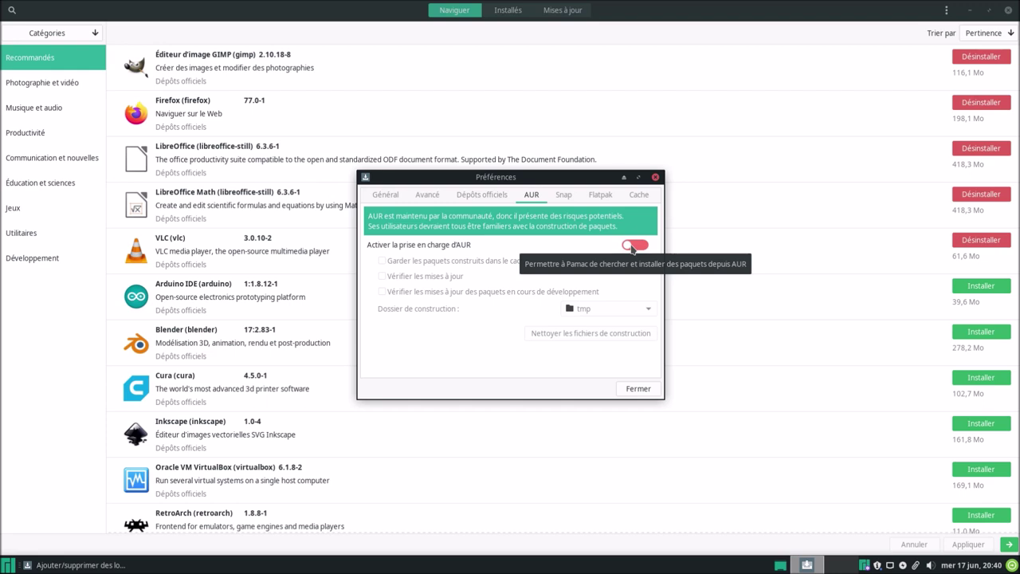
left_click(633, 246)
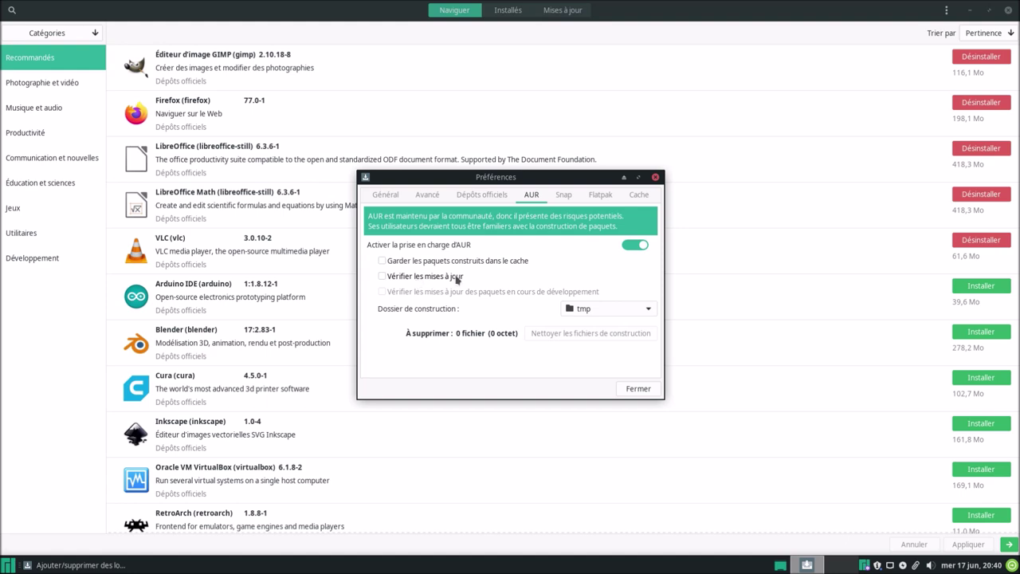
left_click(443, 276)
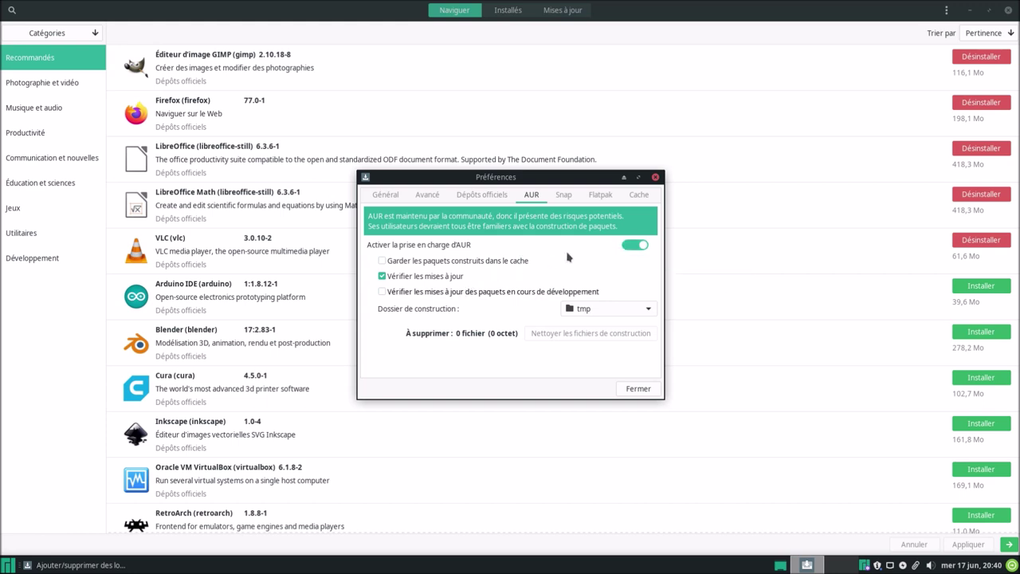
Enable Snap support and Flatpak support, including Vérifier les mises à jour for Flatpak packages
left_click(563, 196)
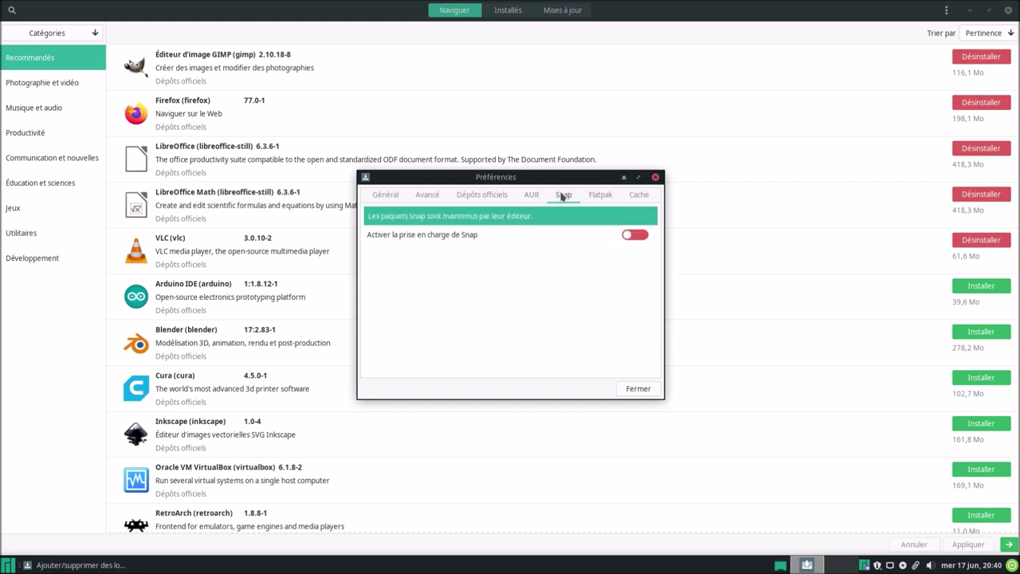
left_click(632, 237)
left_click(600, 198)
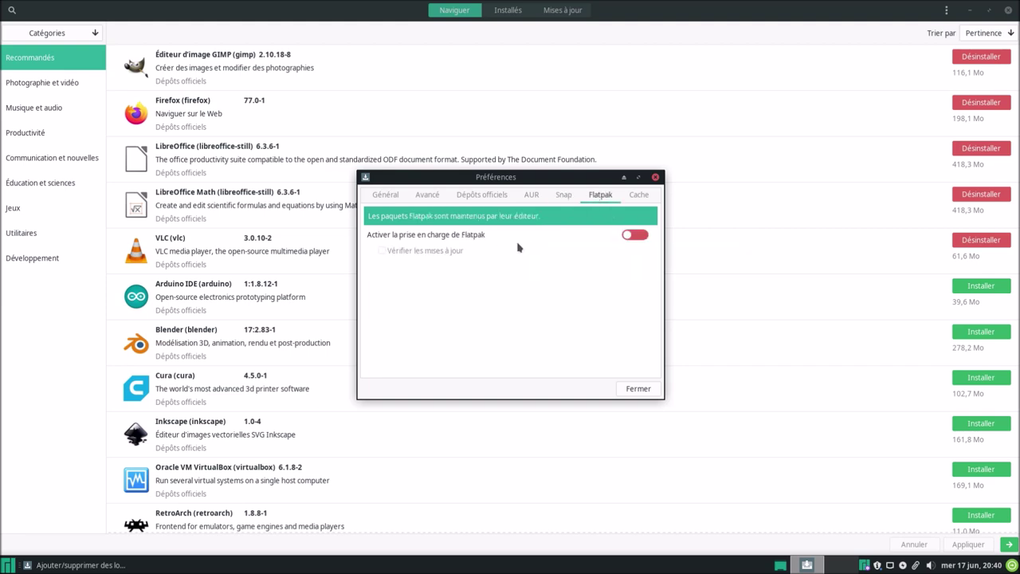
left_click(632, 237)
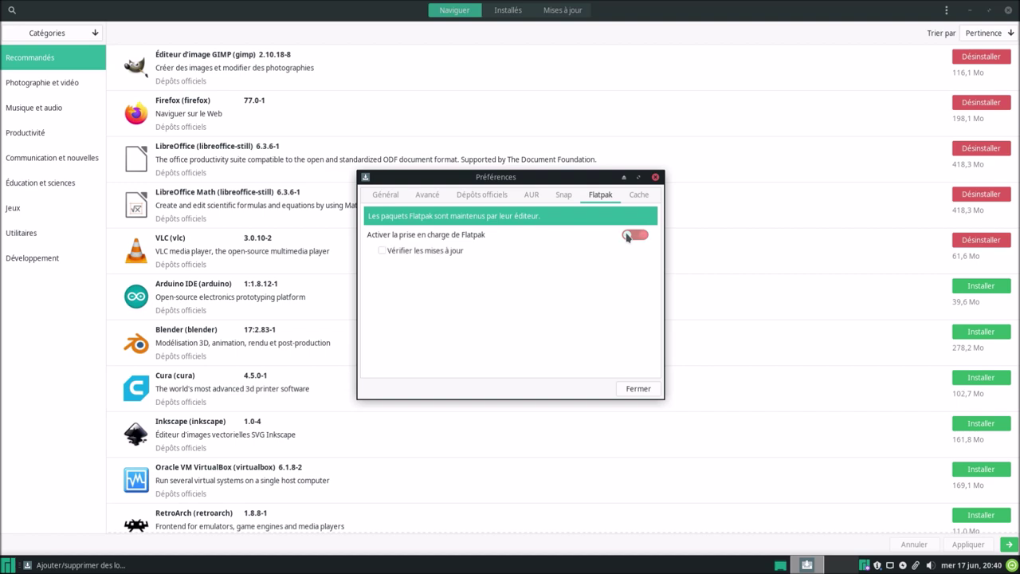
left_click(409, 252)
Check the Snap and Cache settings and close the Préférences dialog
left_click(566, 195)
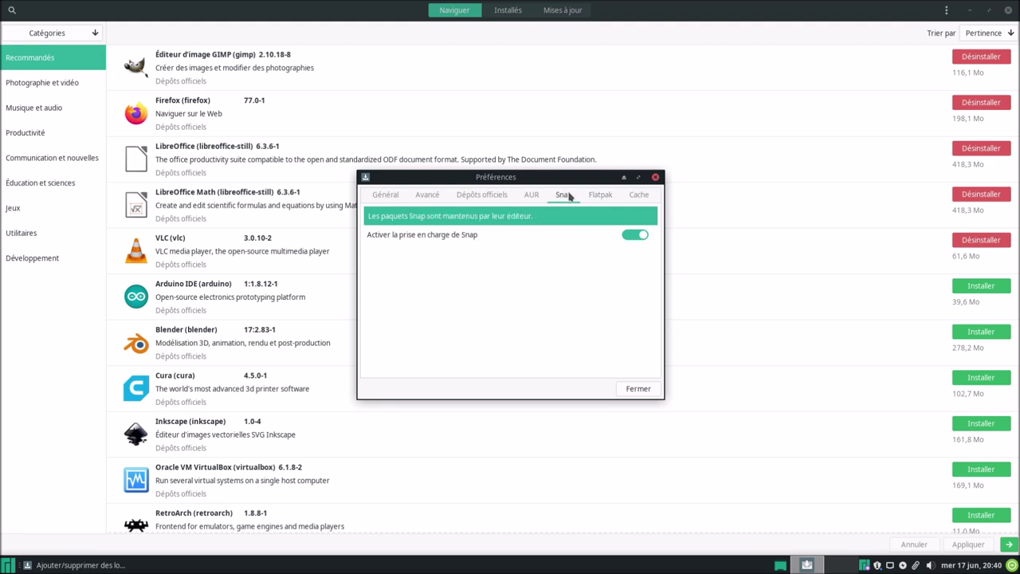
left_click(638, 195)
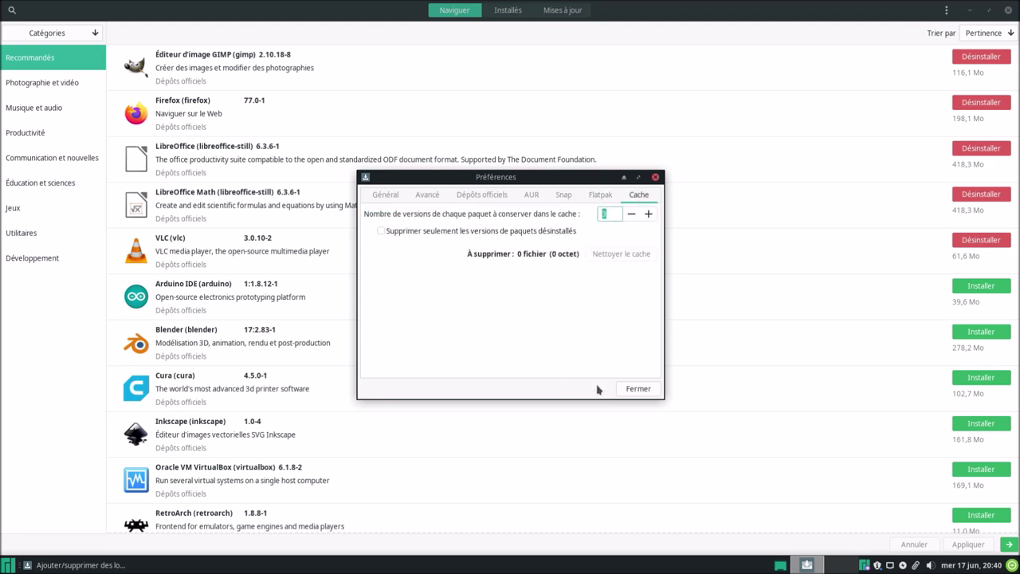
left_click(636, 389)
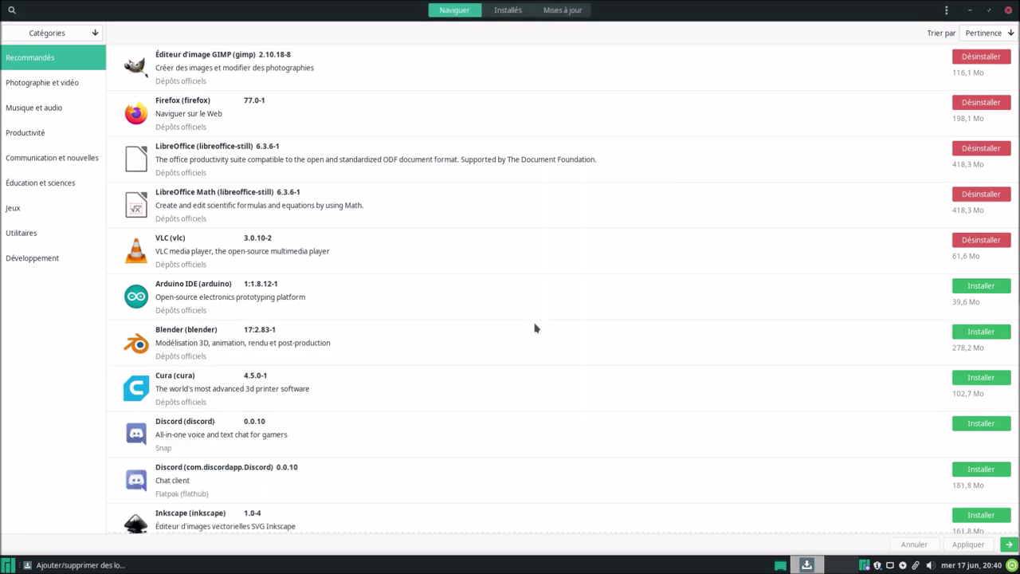
Display the software manager's pending updates and take the virtual machine out of full screen
left_click(550, 11)
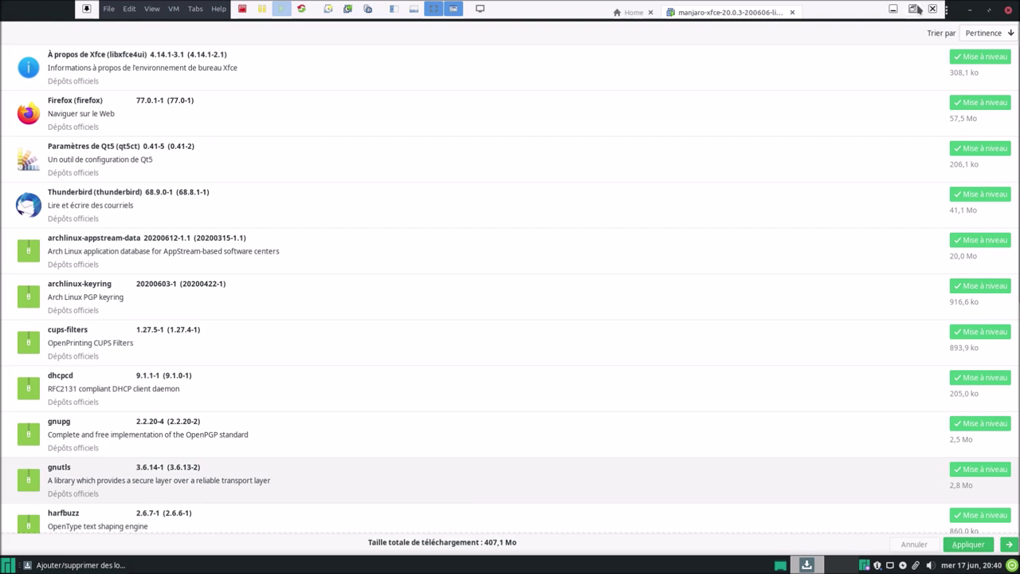
key("ctrl+alt+Return")
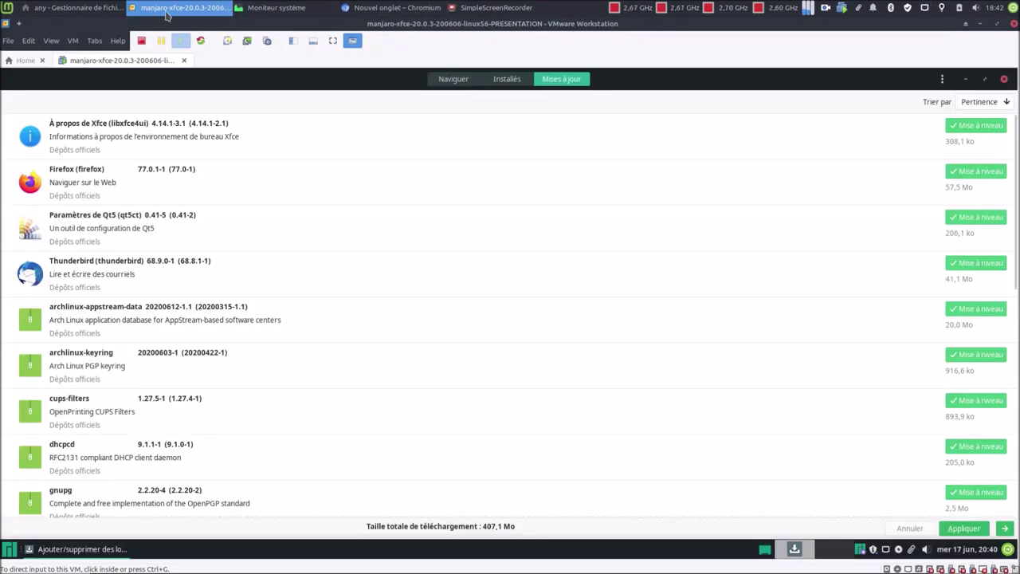
Switch to the host's file manager, locate manjaro-xfce-20.0.3-200606-linux56.iso in the home directory's ISO folder, and check the host calendar
left_click(77, 11)
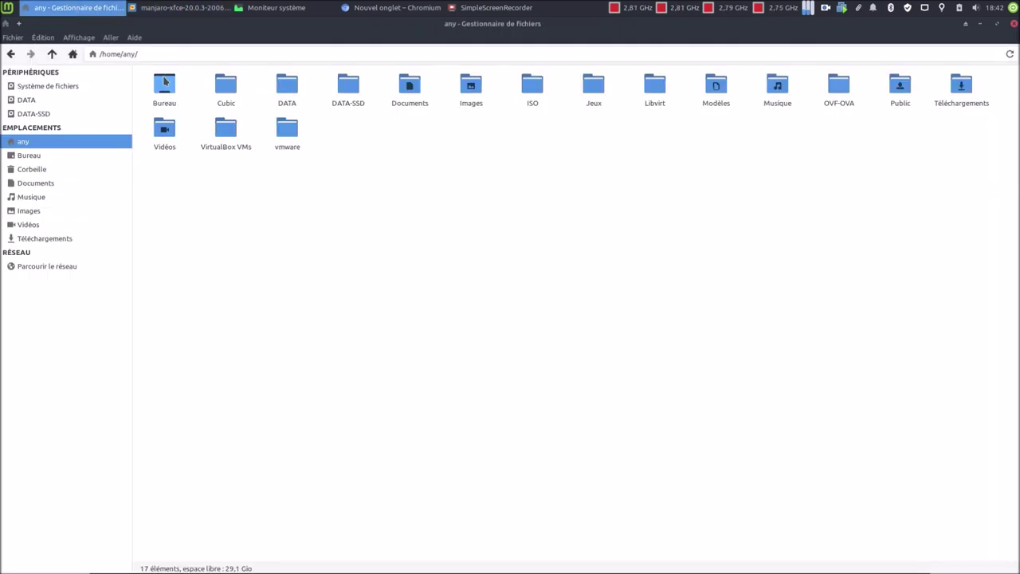
double_click(961, 88)
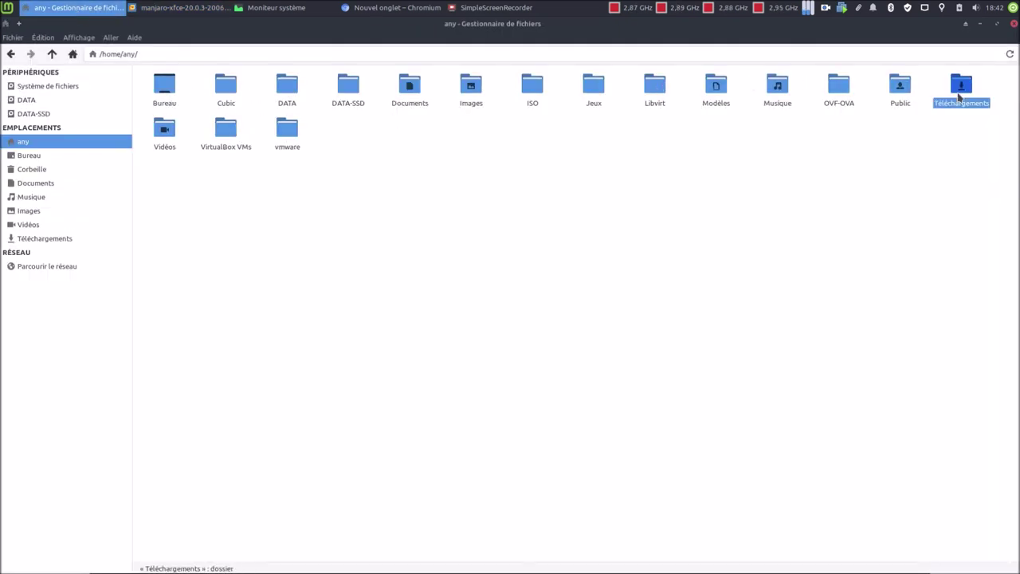
left_click(30, 100)
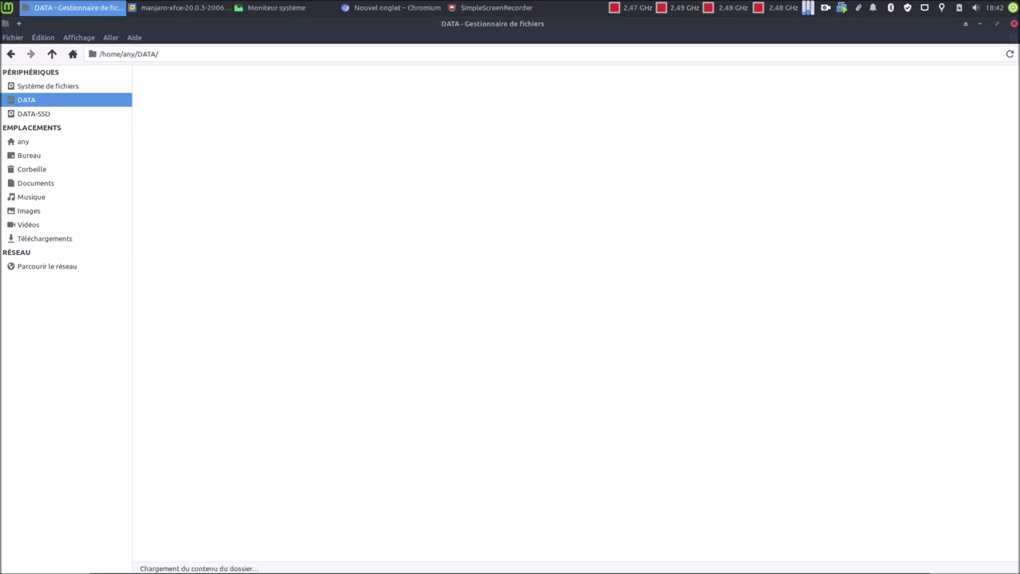
left_click(29, 143)
double_click(542, 90)
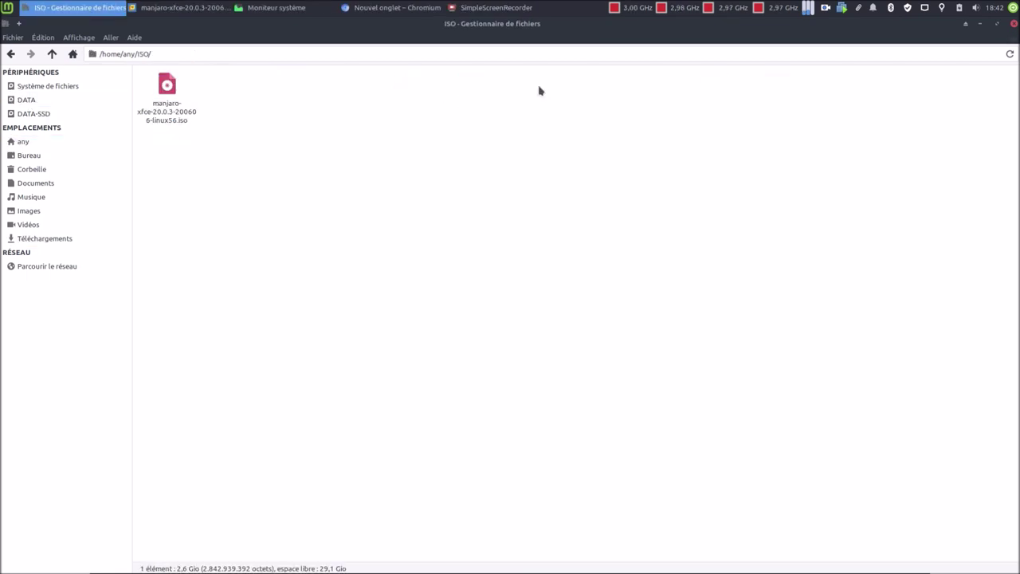
left_click(167, 92)
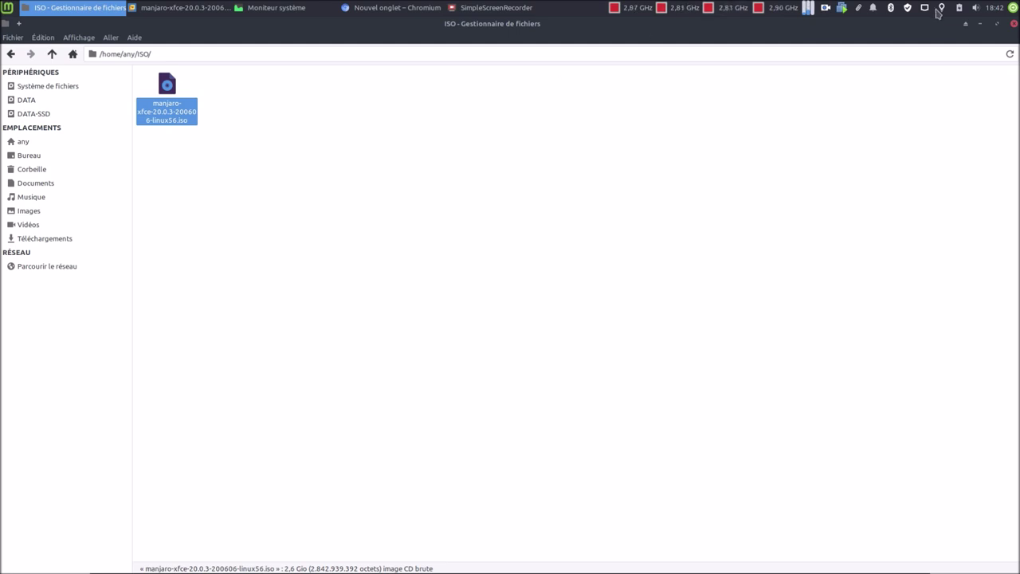
left_click(993, 8)
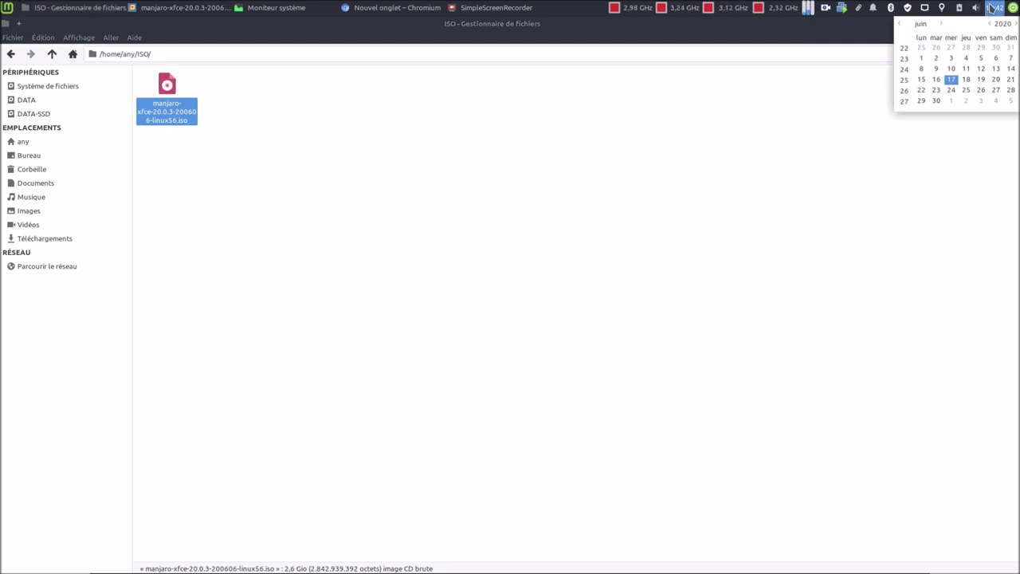
left_click(440, 193)
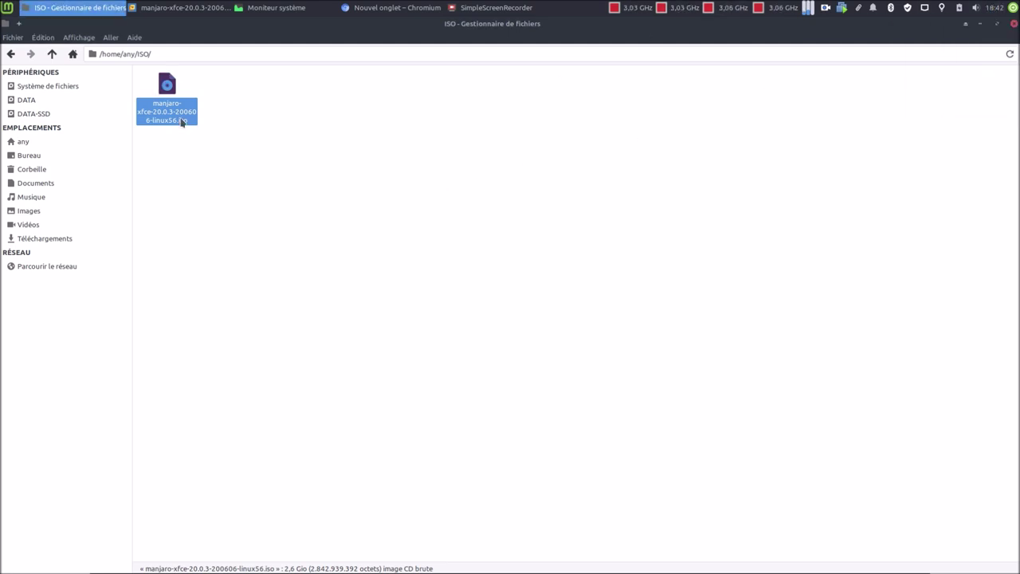
Return to the home folder in the host's file manager, then switch to the VMware virtual machine in full screen with Exclusive Mode
left_click(48, 143)
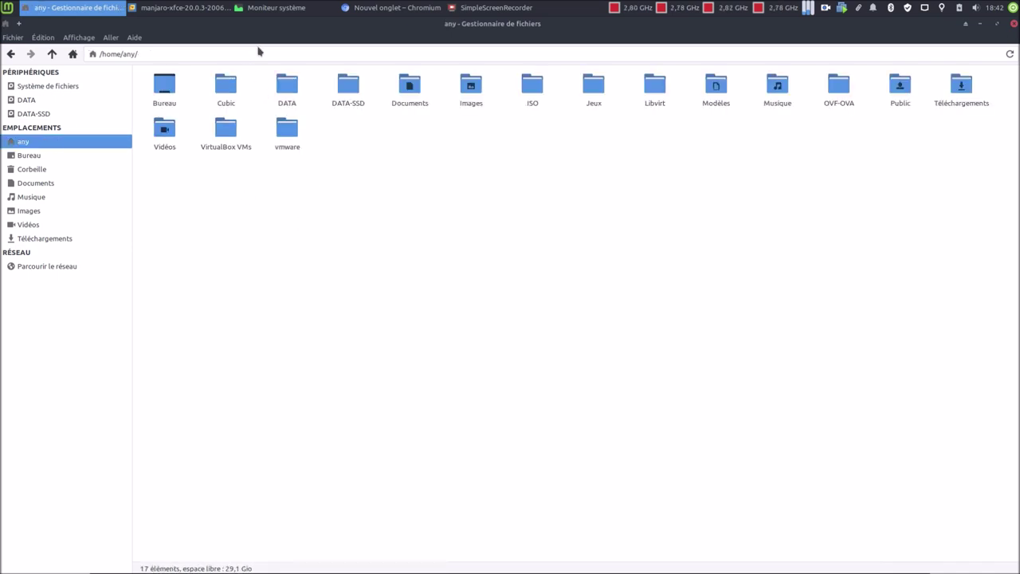
left_click(182, 12)
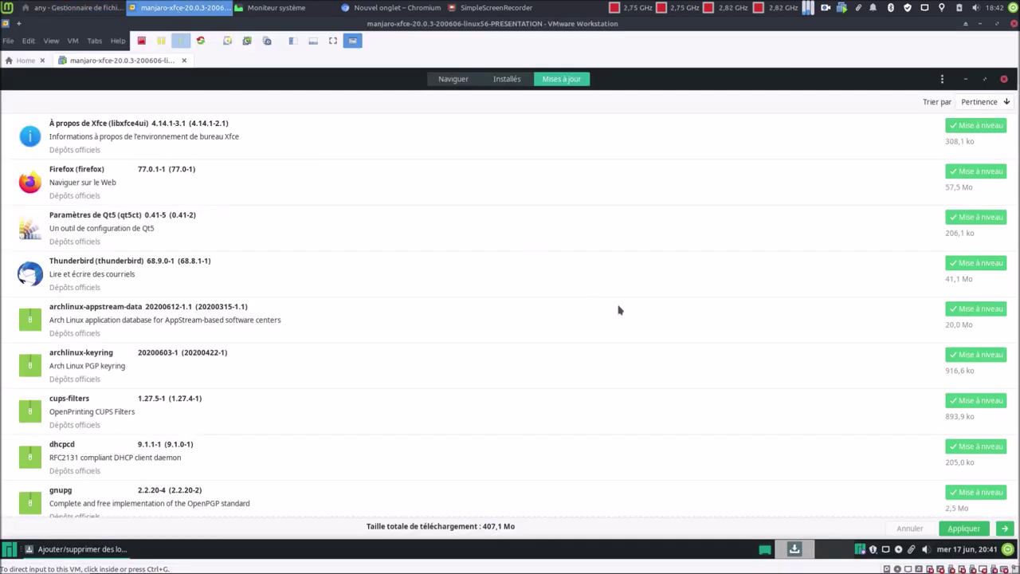
left_click(333, 40)
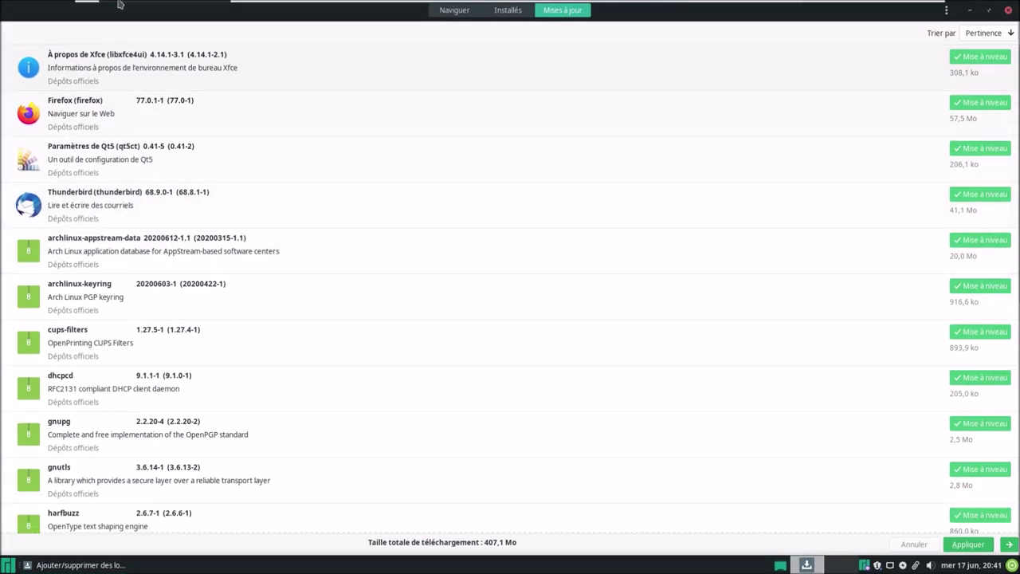
left_click(152, 8)
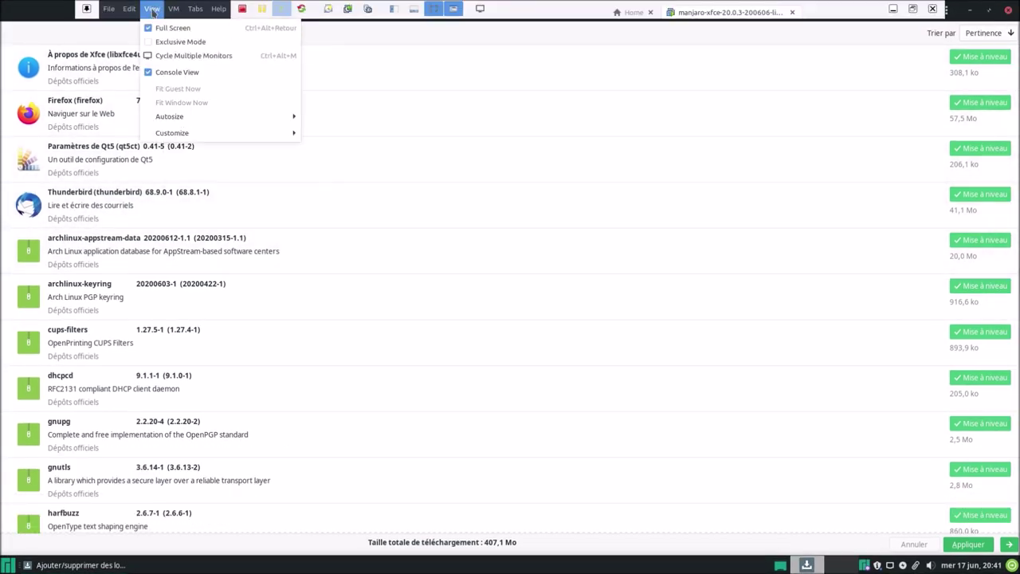
left_click(158, 43)
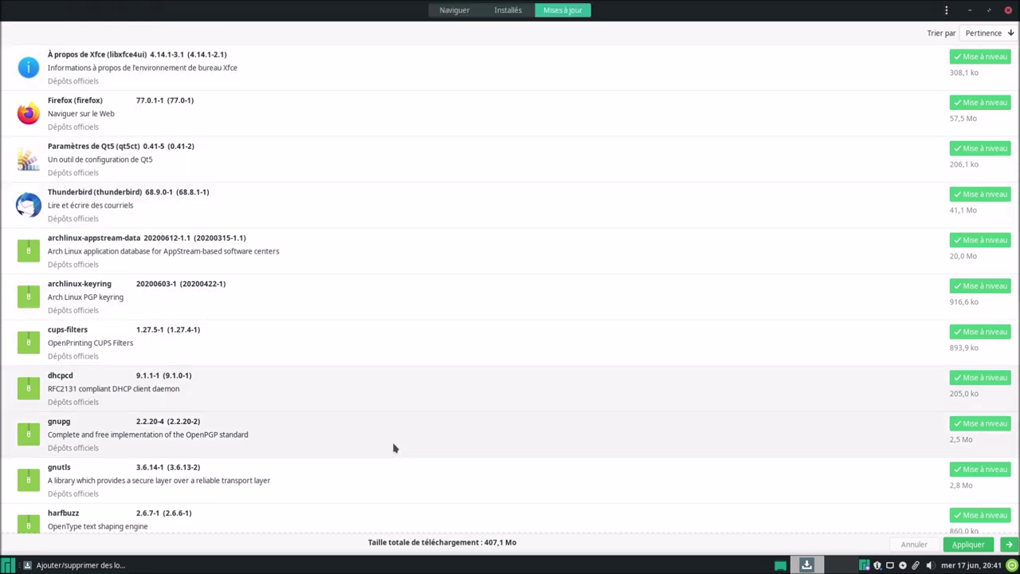
Apply all pending updates, follow the transaction's detailed output to its end, and return to the Mises à jour list
left_click(968, 544)
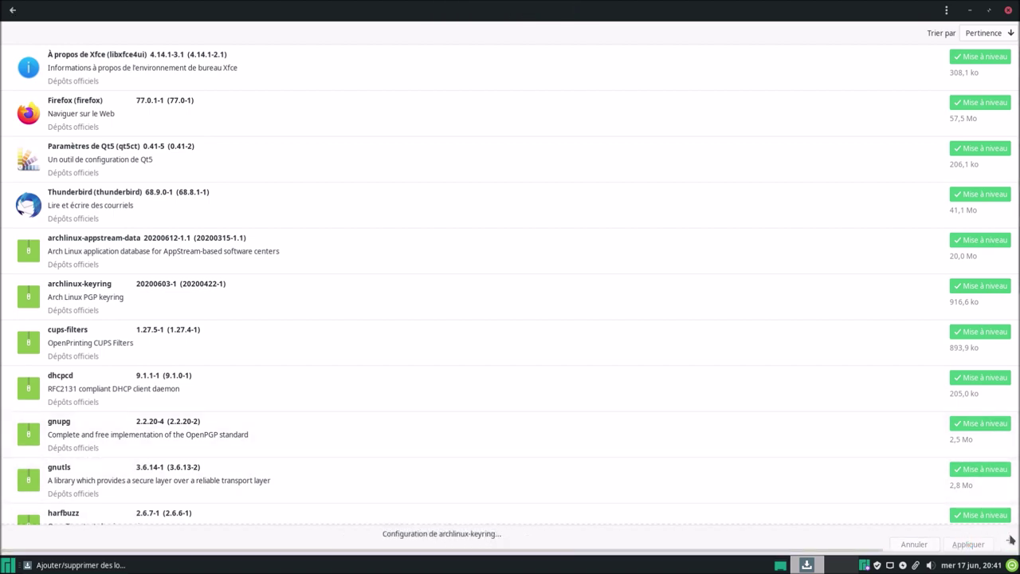
left_click(1008, 540)
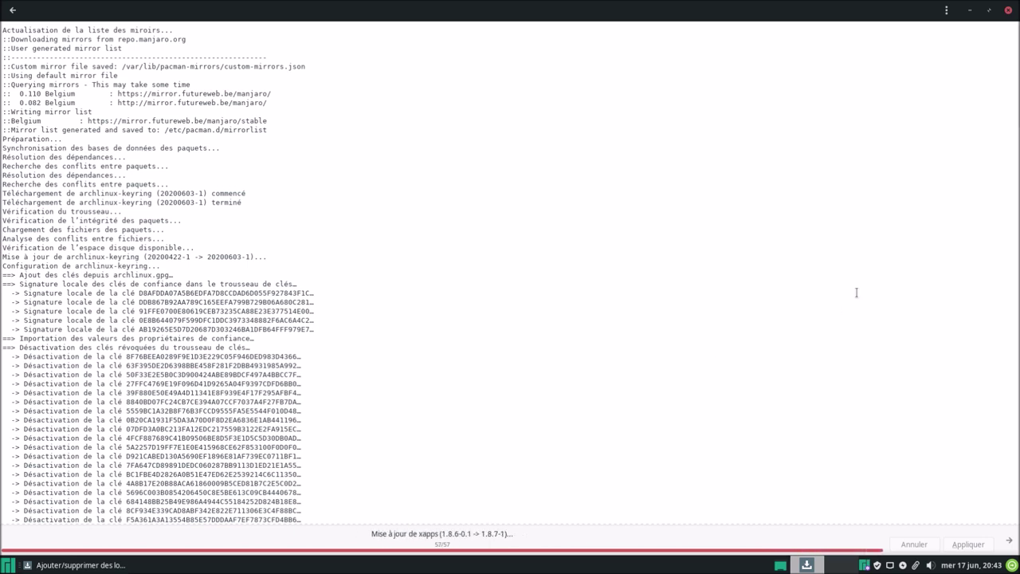
scroll(1010, 92, "down", 5)
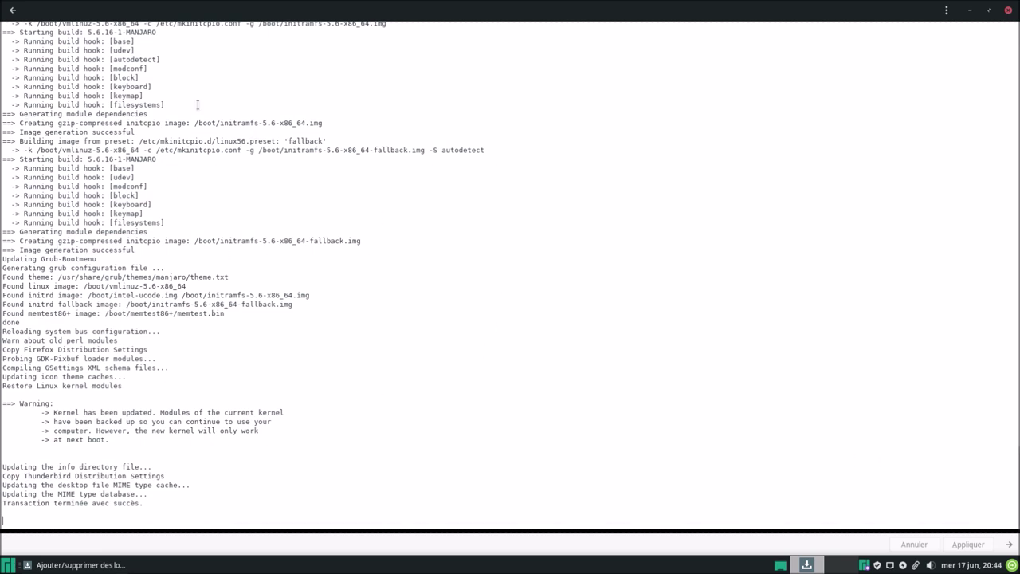
left_click(12, 10)
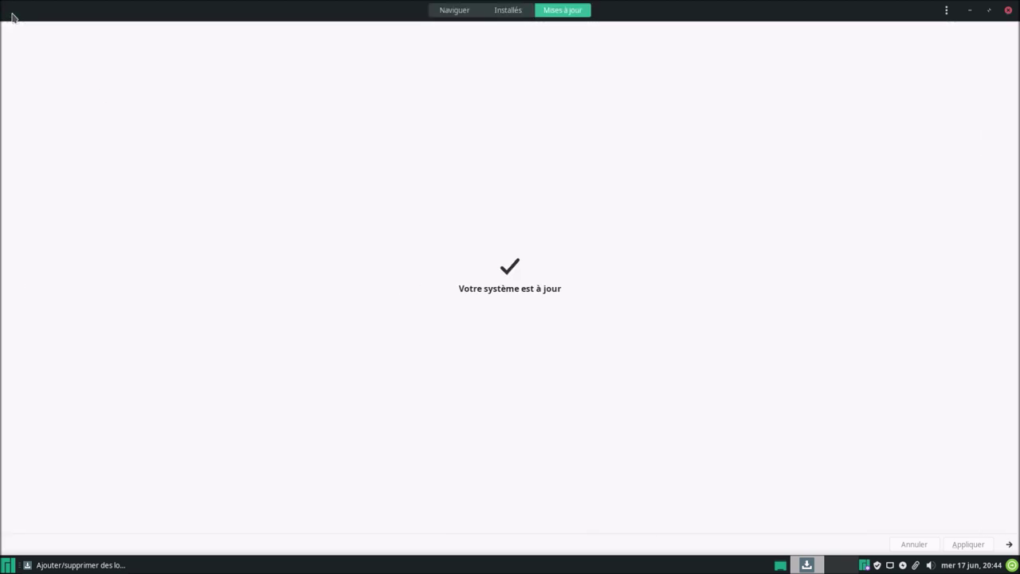
View the installed packages, then the Recommandés applications and the available ways of browsing the catalogue
left_click(451, 11)
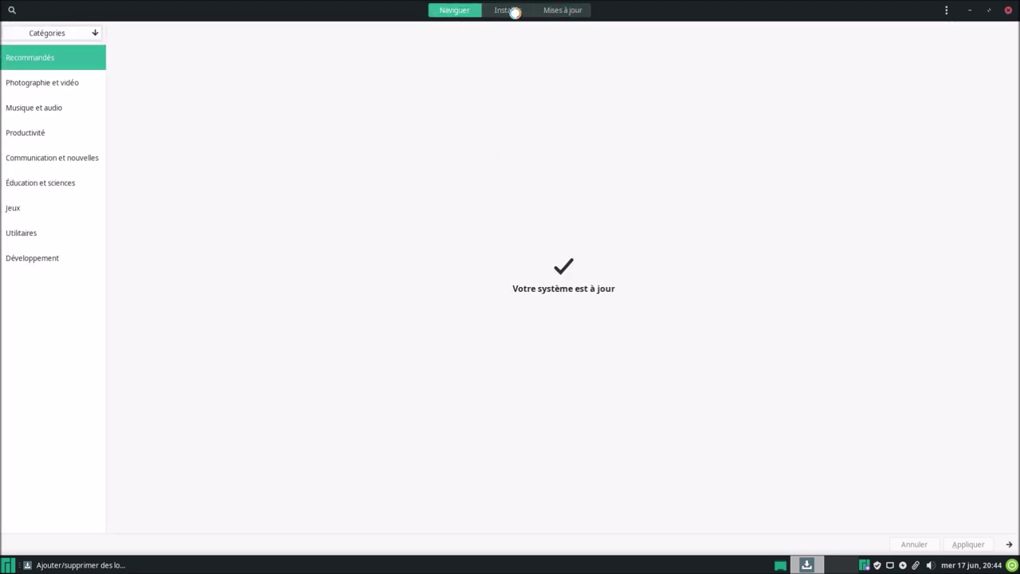
left_click(509, 10)
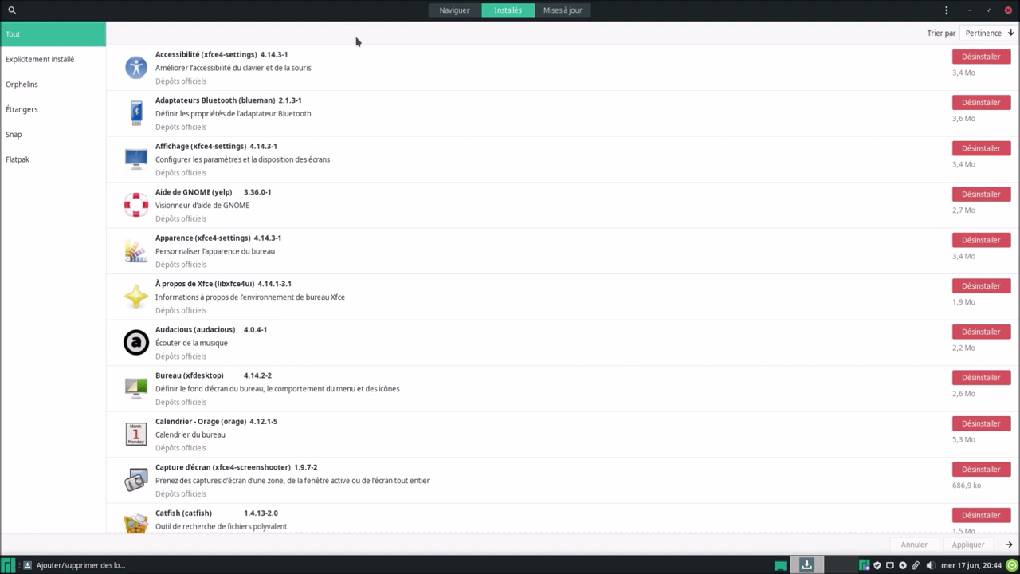
left_click(456, 11)
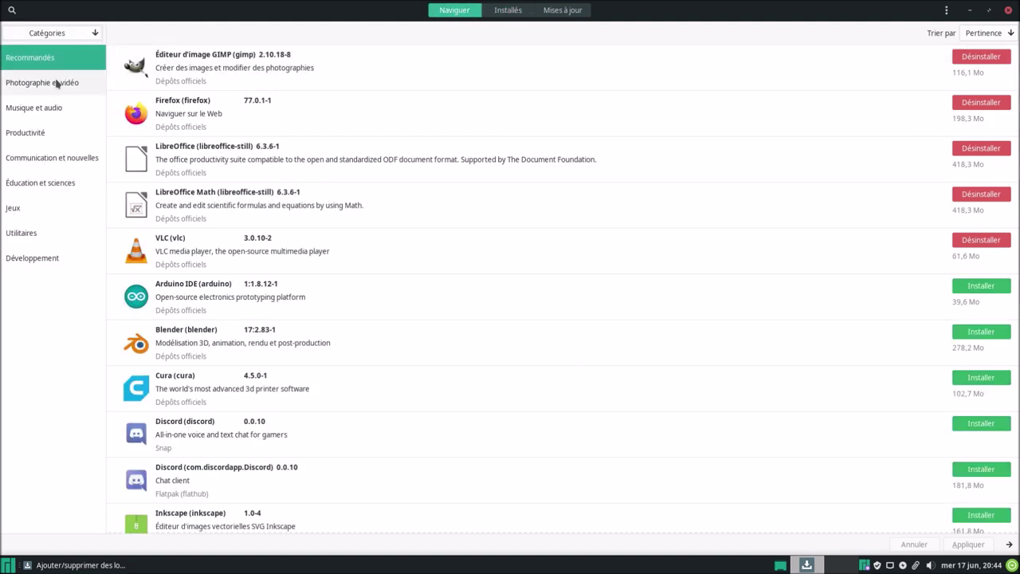
left_click(94, 33)
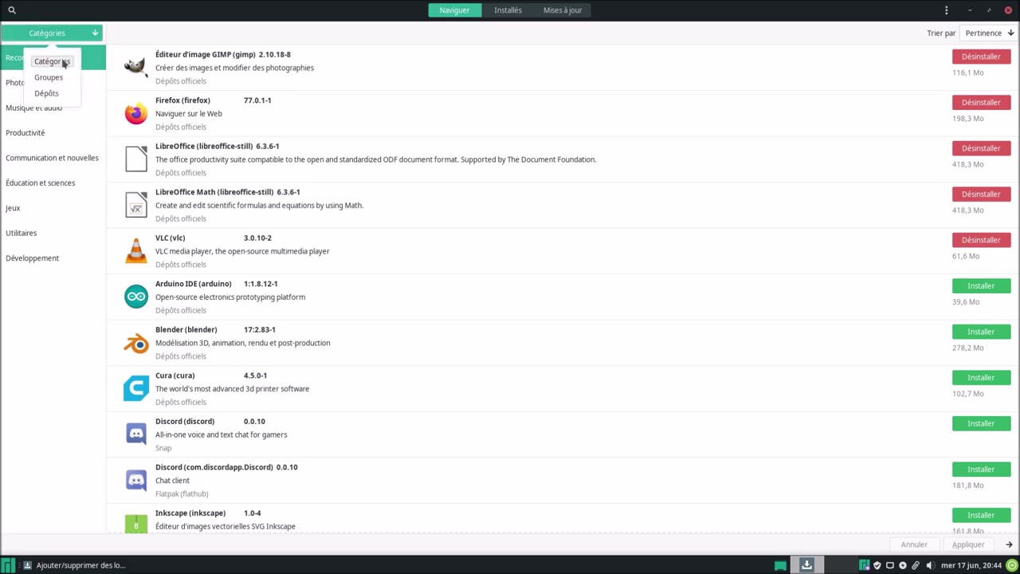
left_click(33, 323)
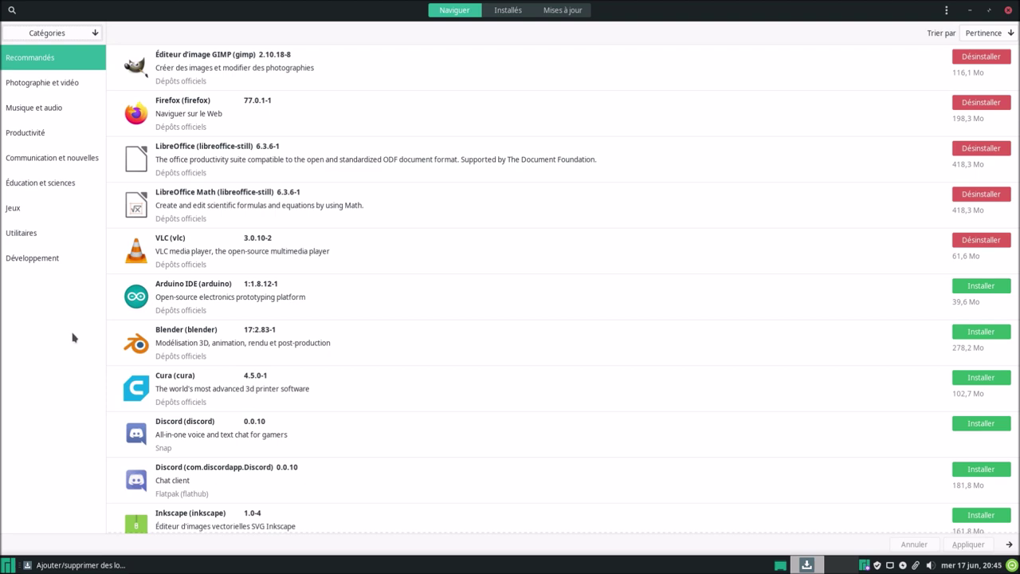
Browse the catalogue by Groupes, view the deepin group's packages and look further down the group list
left_click(58, 37)
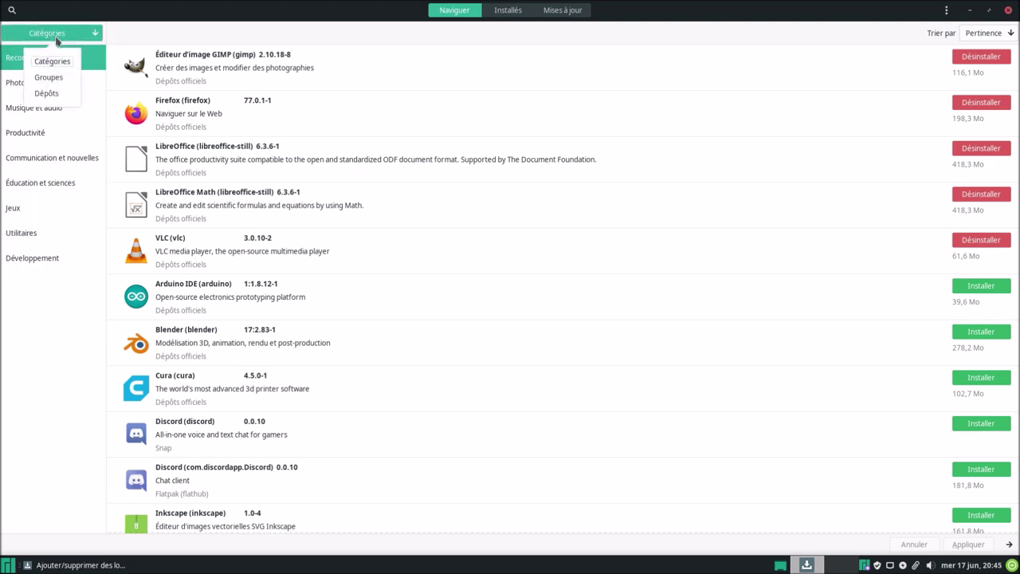
left_click(64, 79)
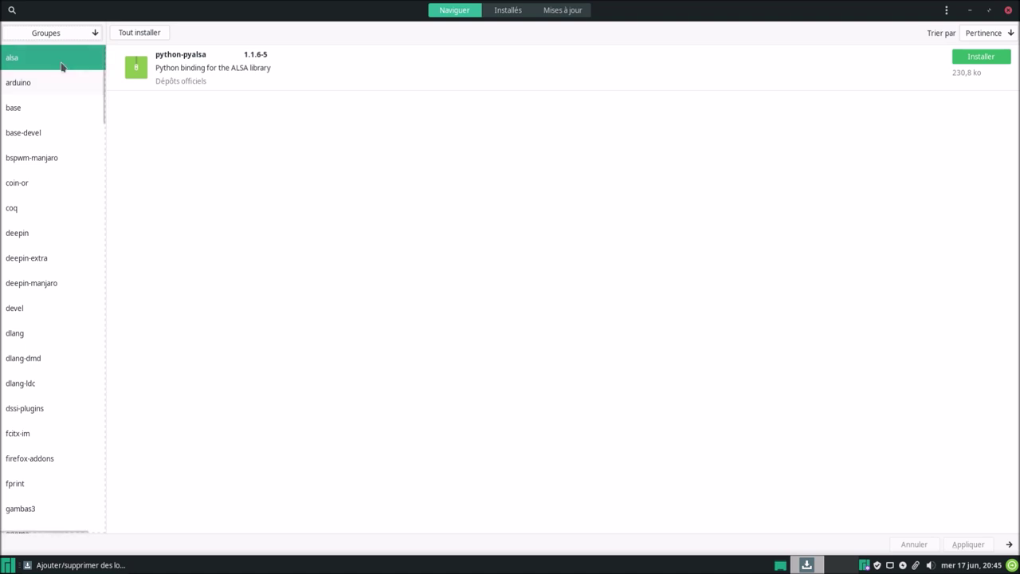
left_click(64, 233)
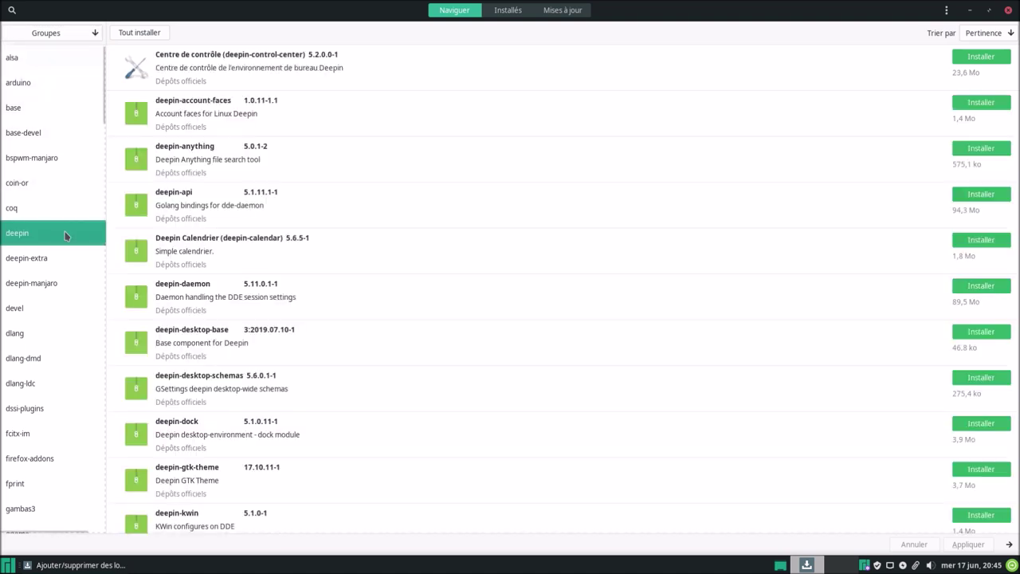
scroll(61, 292, "down", 10)
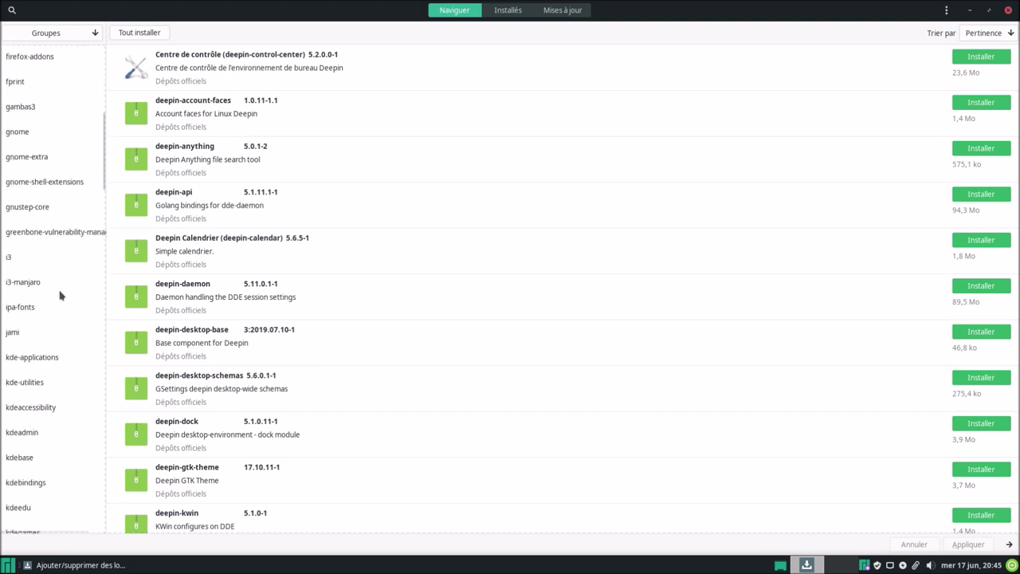
scroll(59, 295, "down", 10)
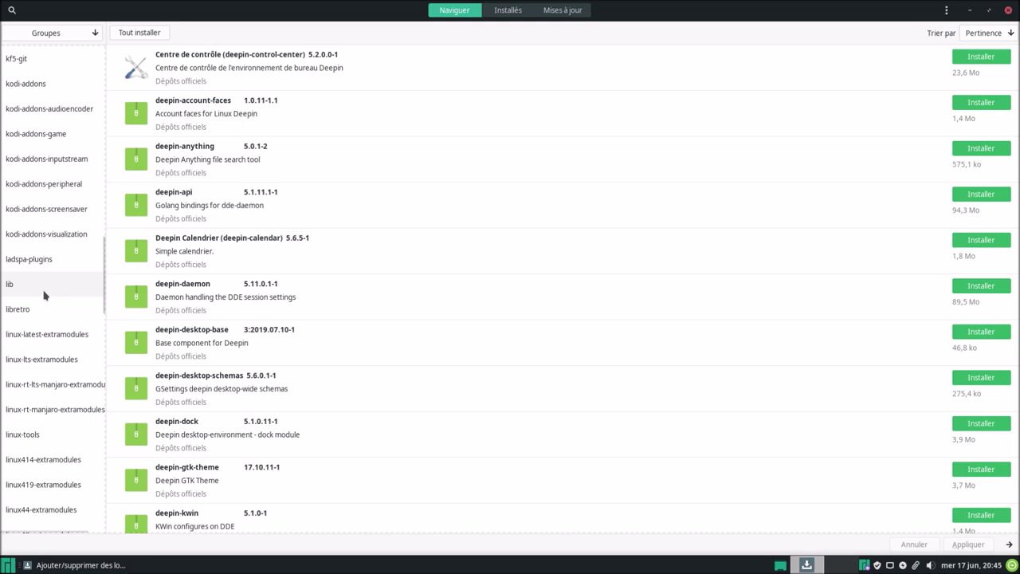
View the packages in the lib, linux-tools and lxqt groups and return to the start of the group list
left_click(57, 289)
scroll(61, 343, "down", 2)
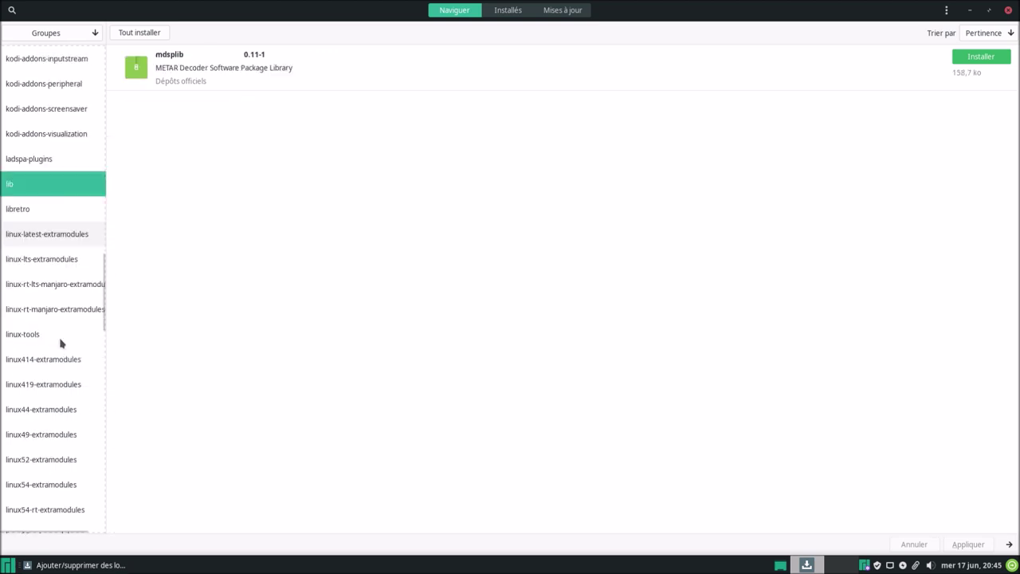
left_click(58, 335)
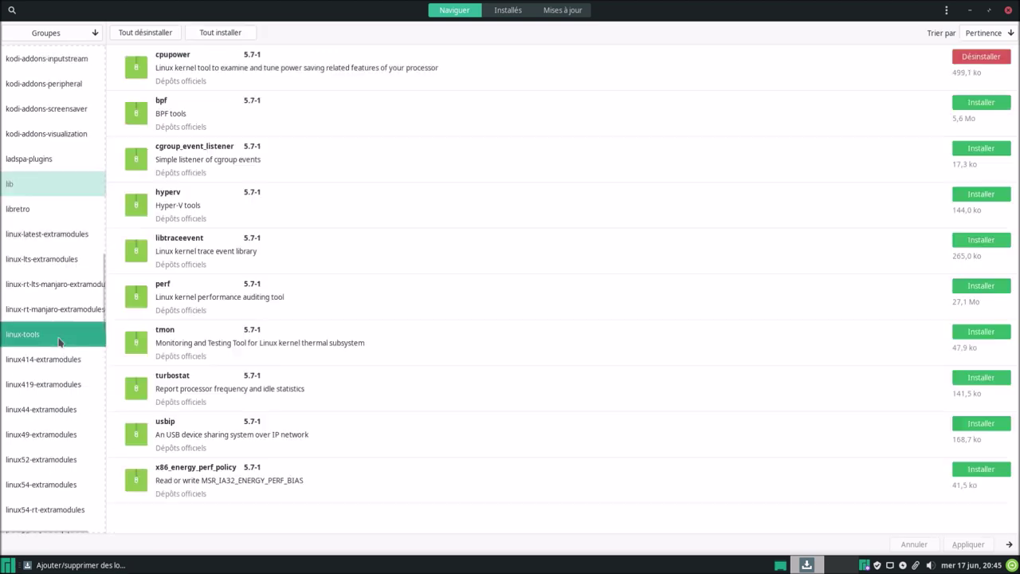
scroll(58, 341, "down", 3)
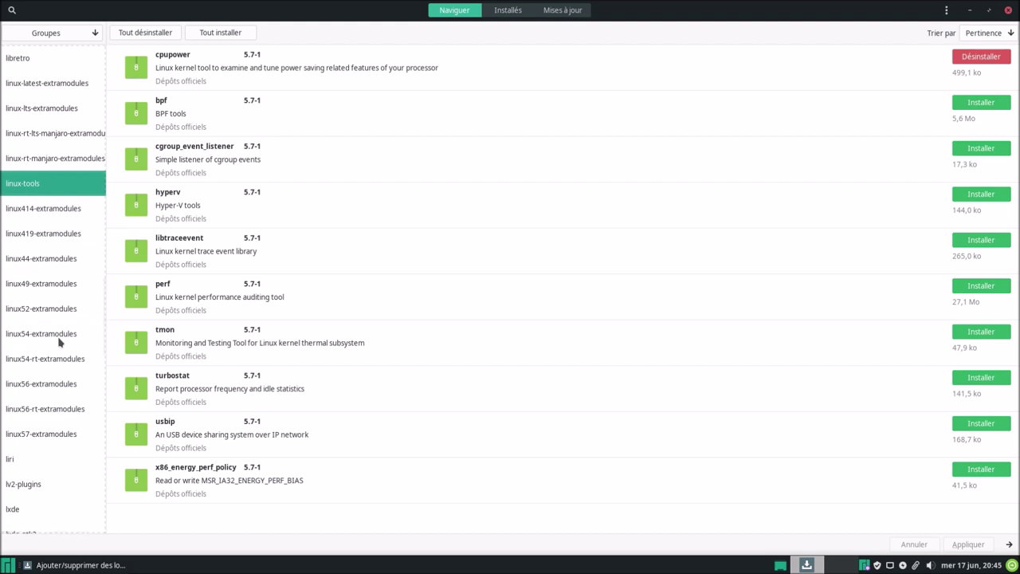
scroll(58, 341, "down", 3)
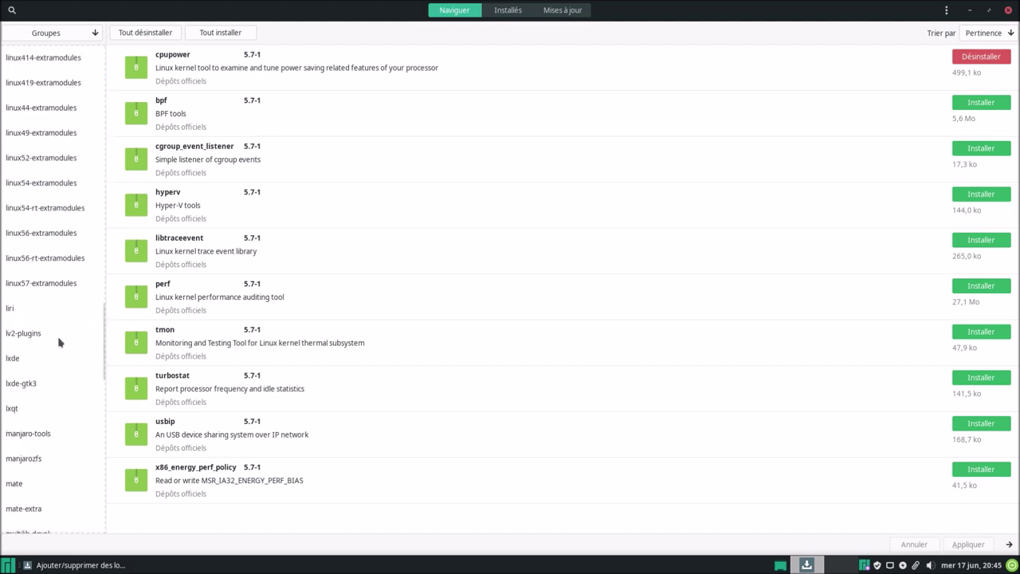
left_click(36, 408)
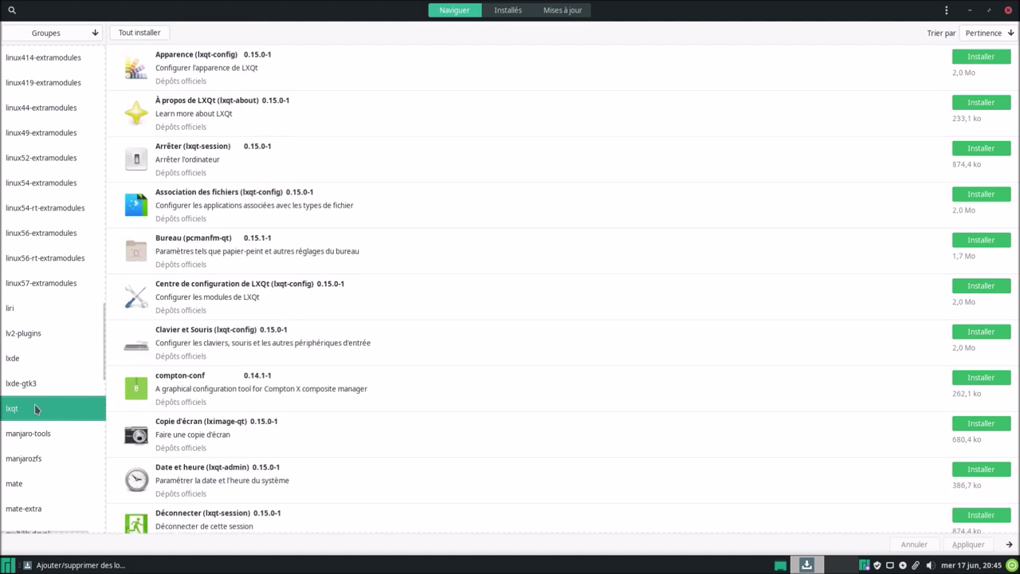
scroll(32, 351, "up", 15)
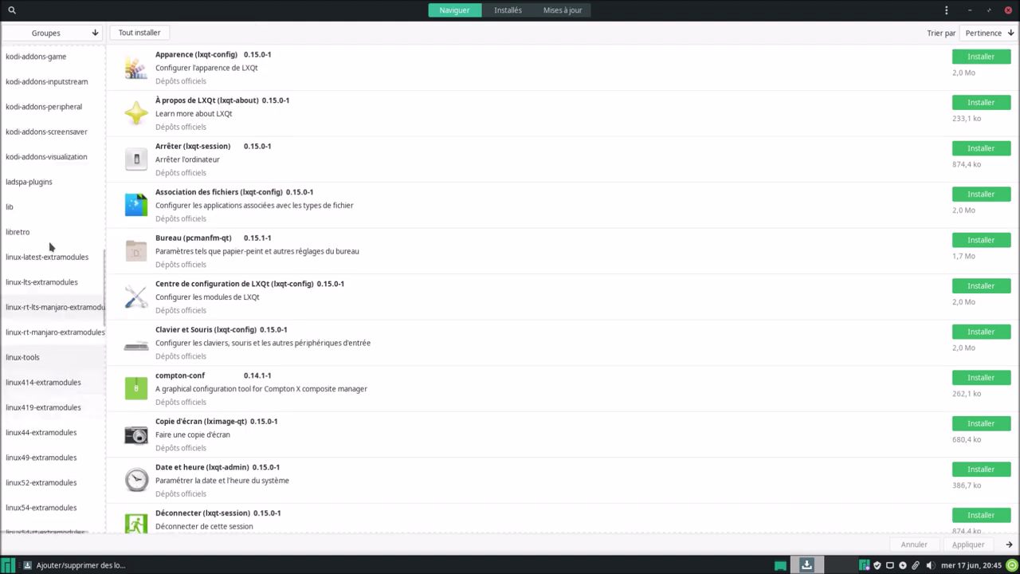
scroll(53, 203, "up", 10)
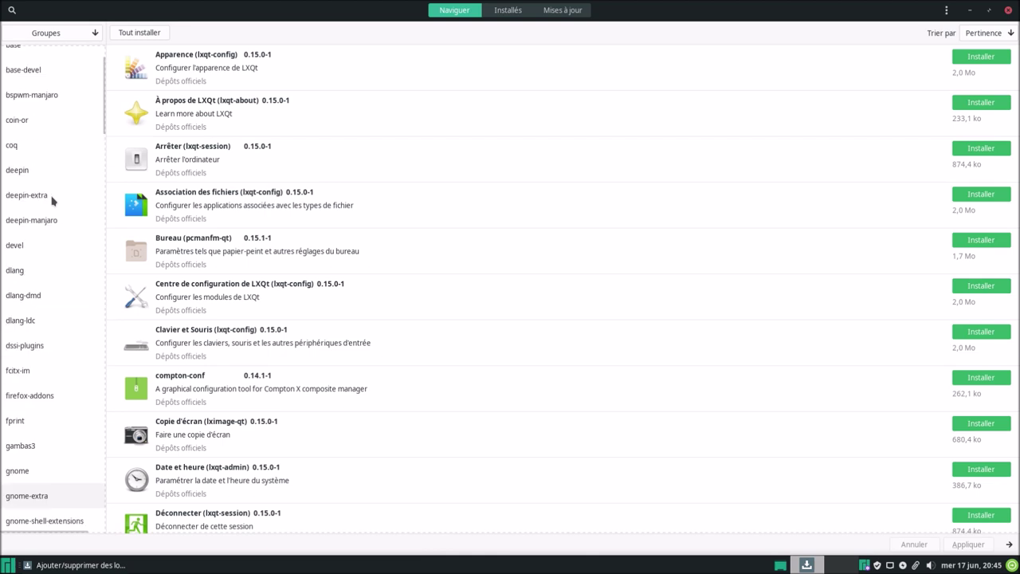
Browse the catalogue by Dépôts and examine the packages in the core, extra, community and multilib repositories
left_click(94, 35)
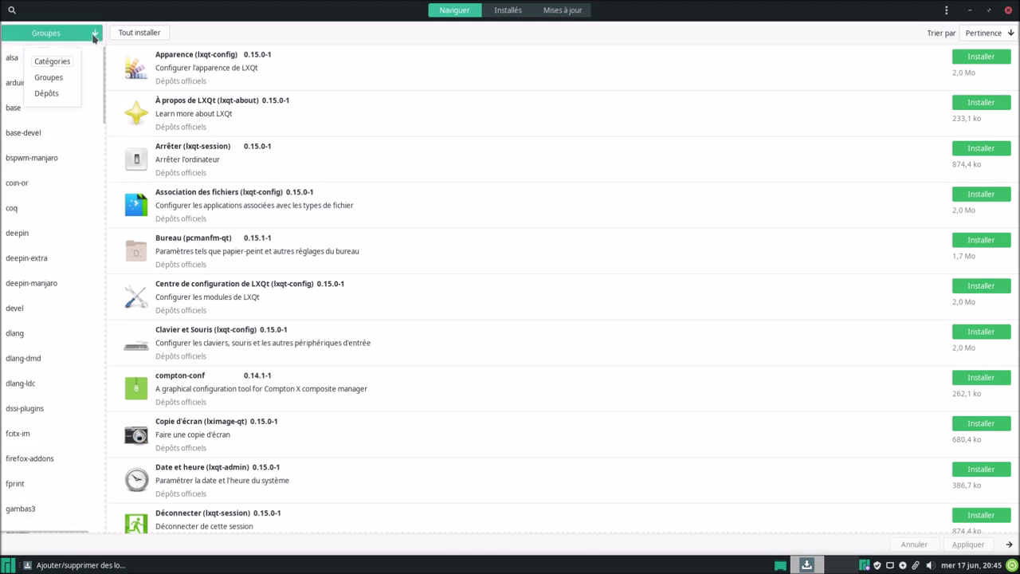
left_click(57, 92)
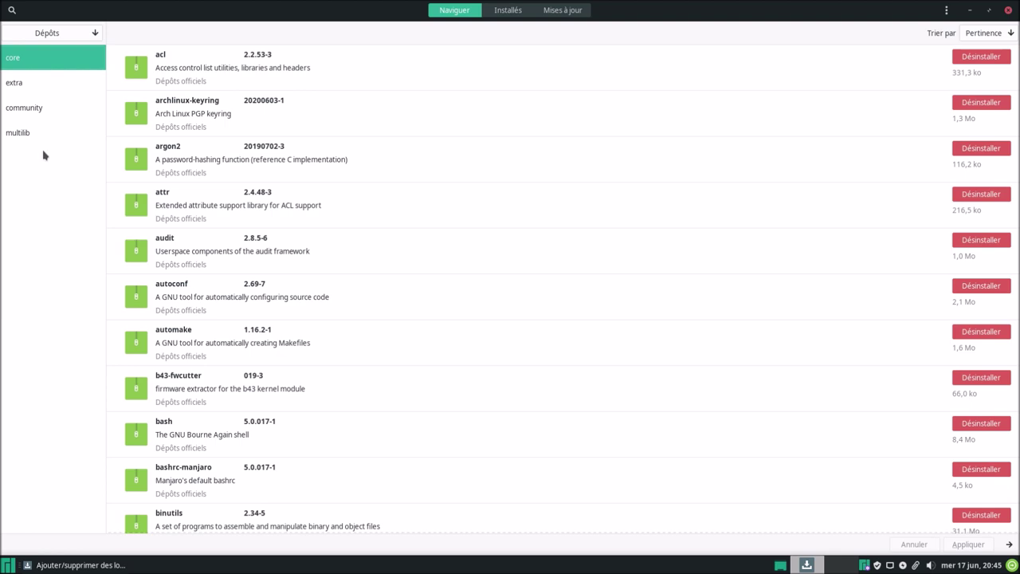
left_click(39, 83)
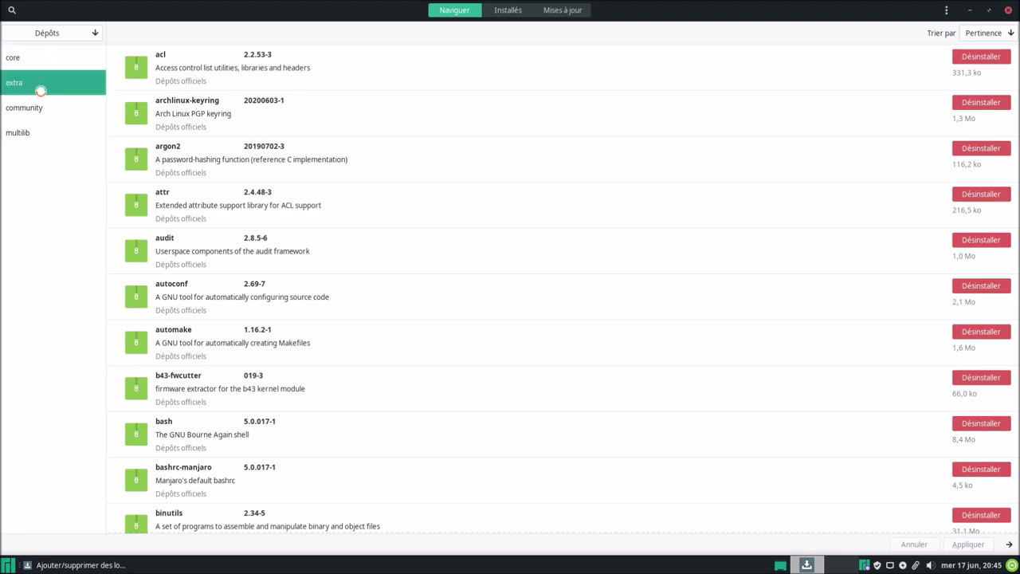
left_click(47, 111)
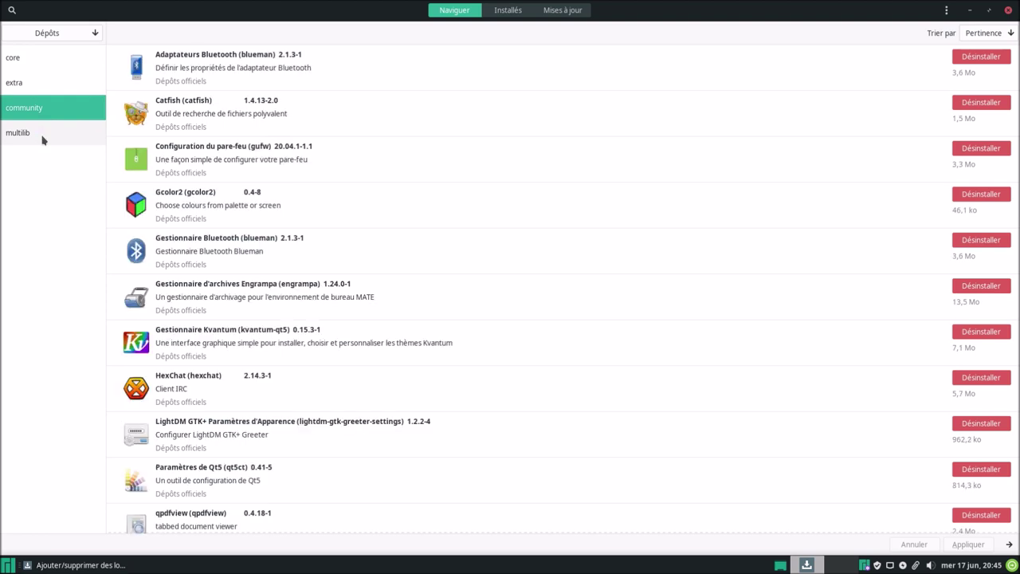
left_click(42, 136)
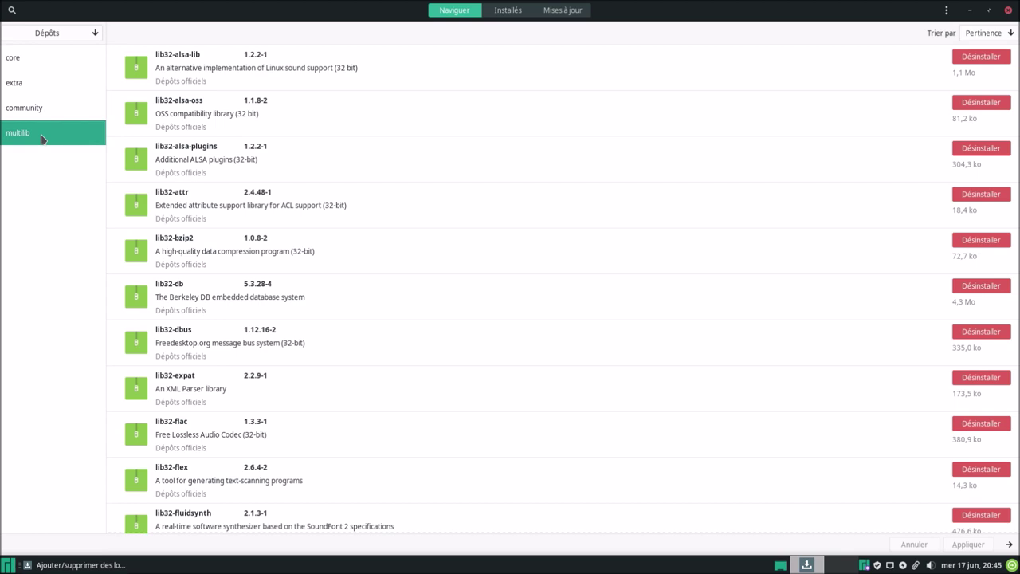
left_click(21, 59)
left_click(24, 83)
left_click(27, 107)
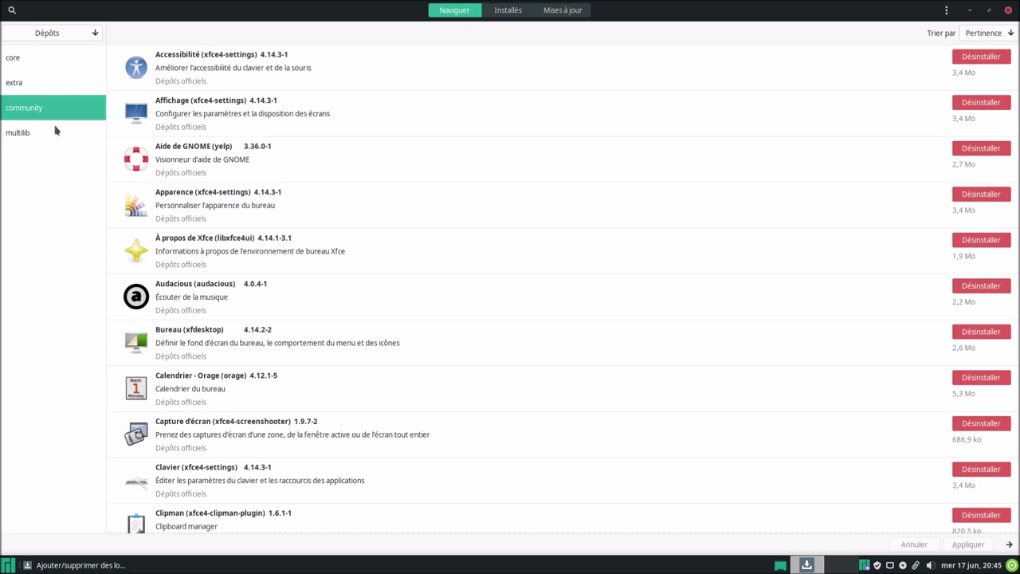
Switch the catalogue back to browsing by Catégories, then search it for vlc and look through the available packages
left_click(49, 34)
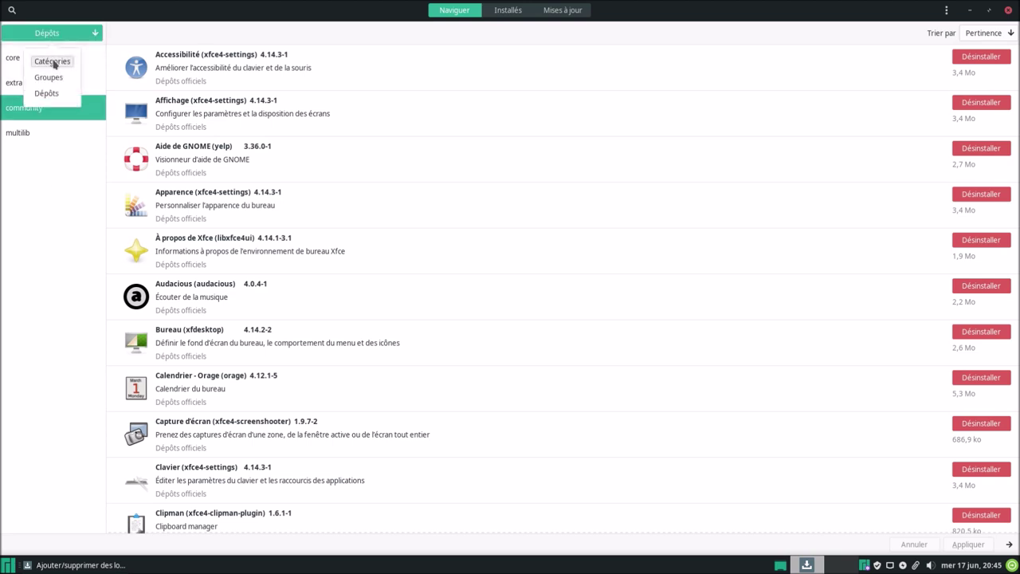
left_click(52, 61)
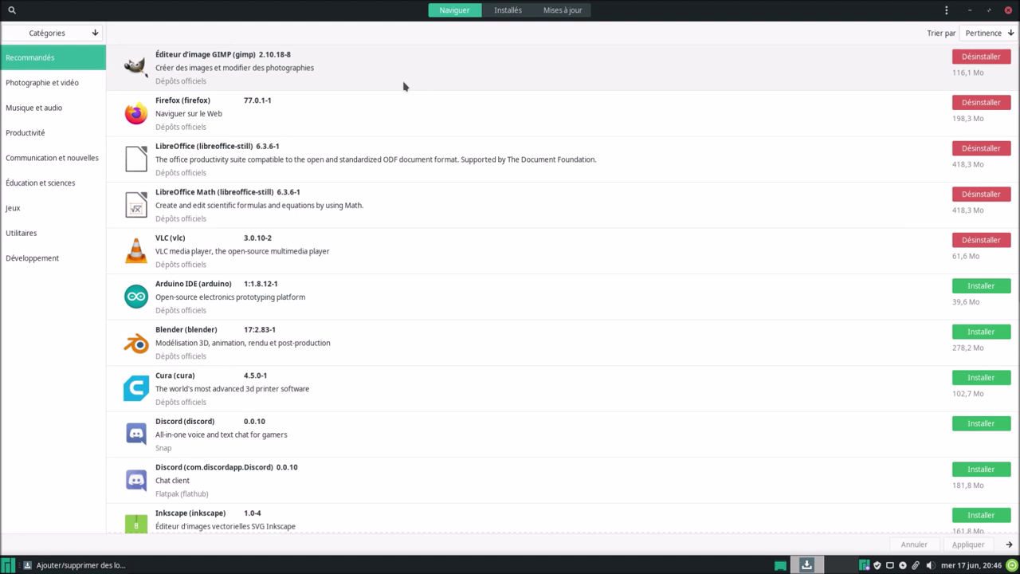
left_click(16, 11)
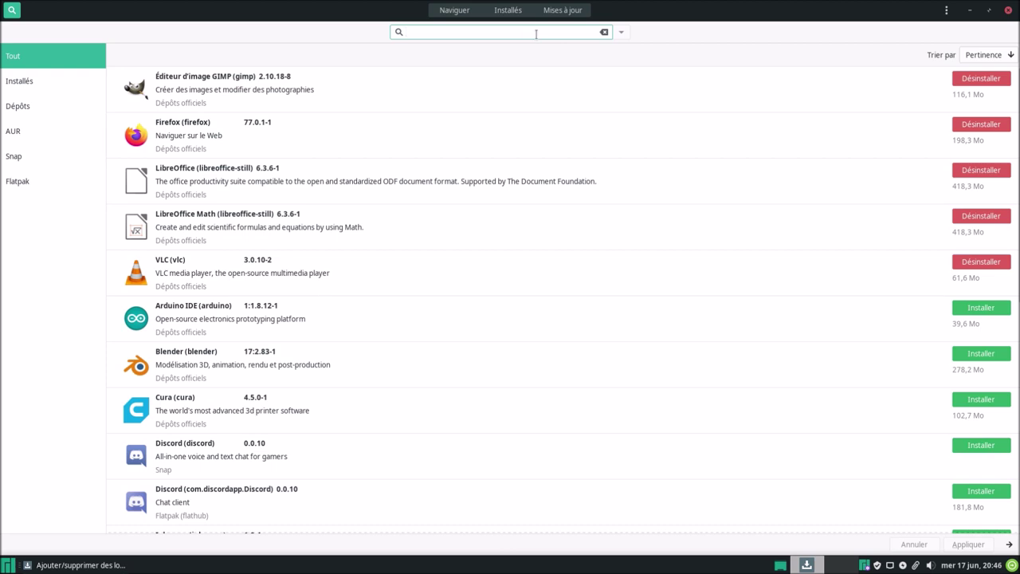
type("vlc")
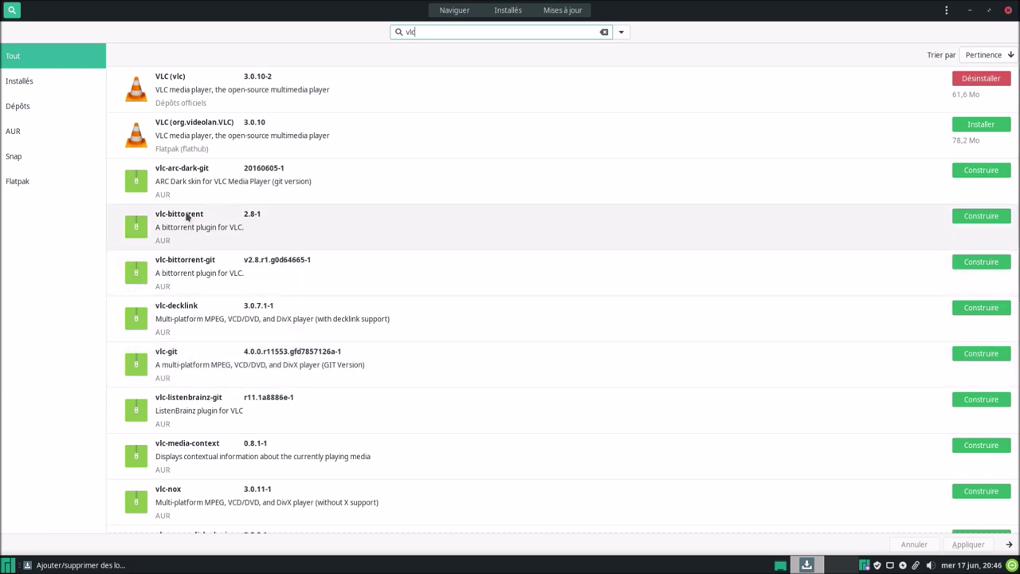
scroll(186, 216, "down", 5)
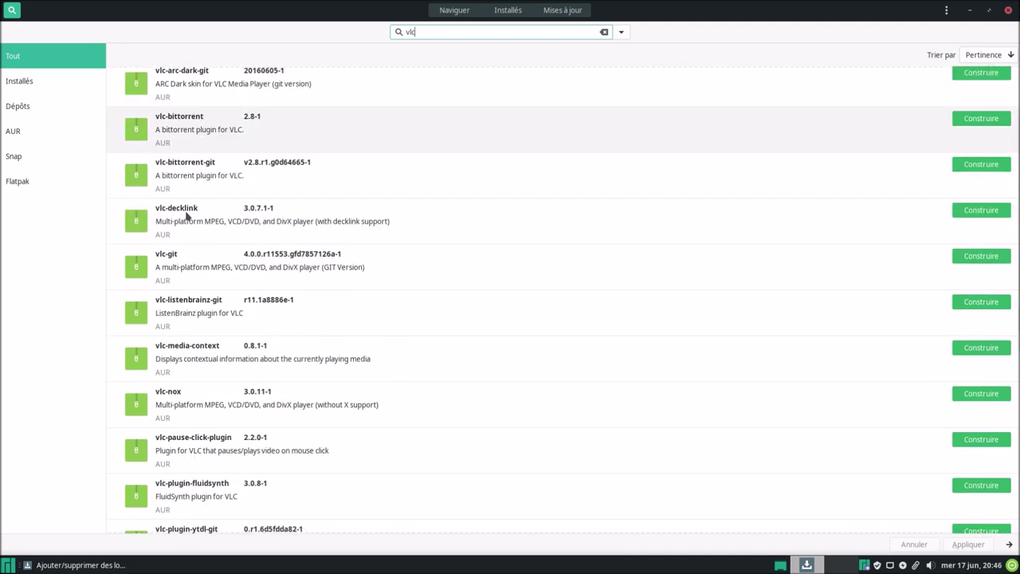
scroll(187, 216, "down", 10)
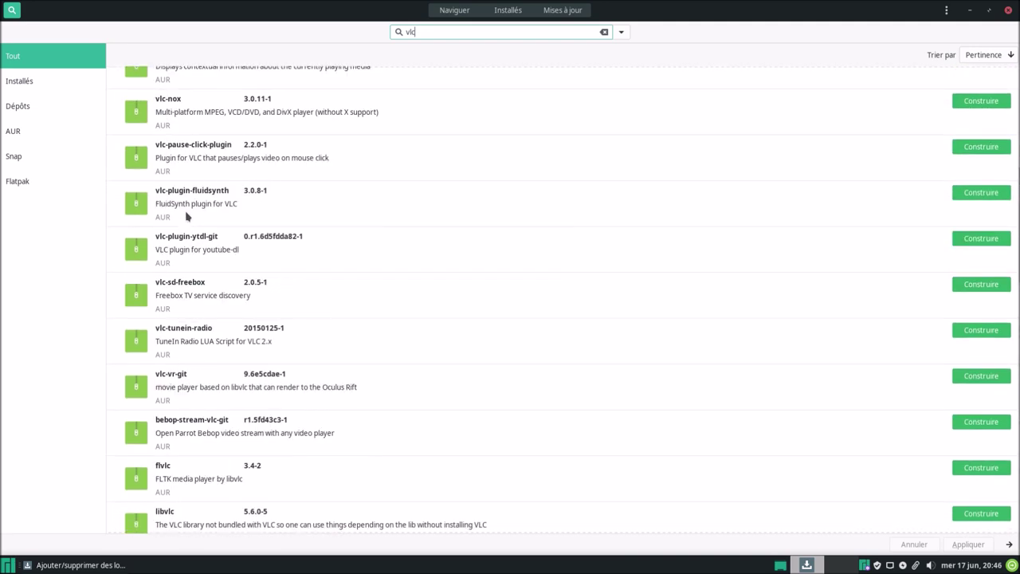
scroll(186, 216, "up", 15)
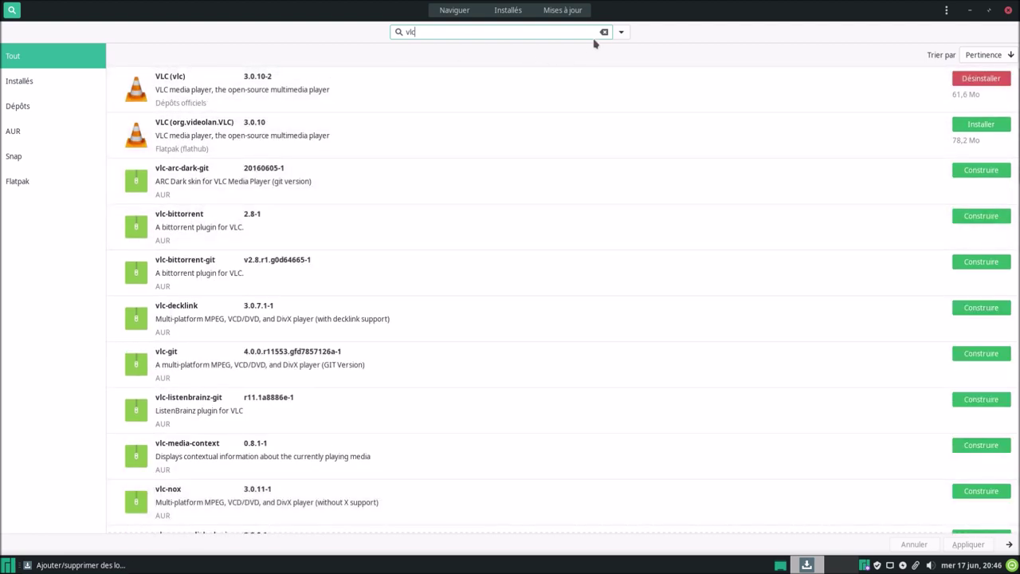
Clear the search, return to the category view and view the Photographie et vidéo applications
left_click(604, 32)
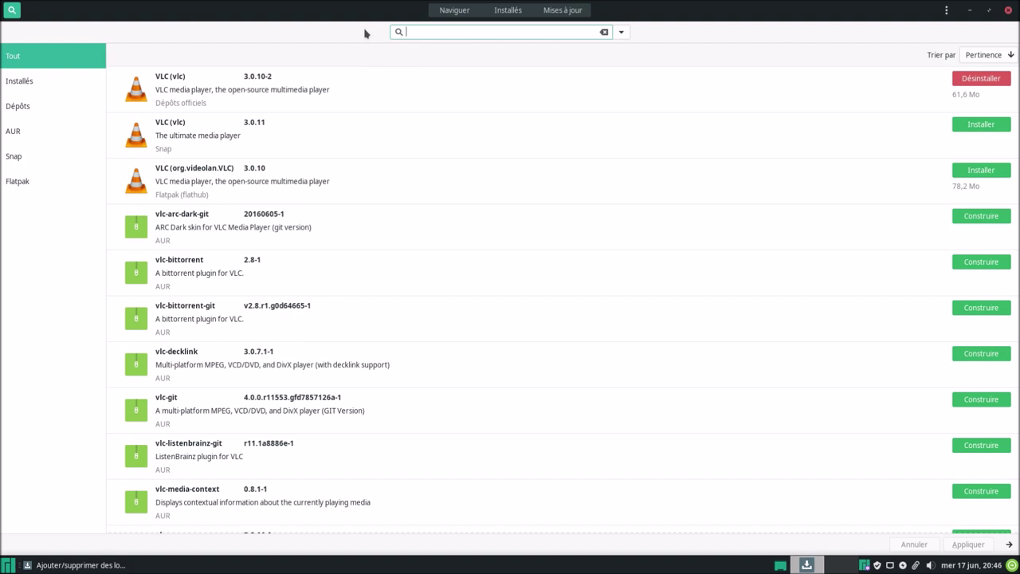
left_click(448, 10)
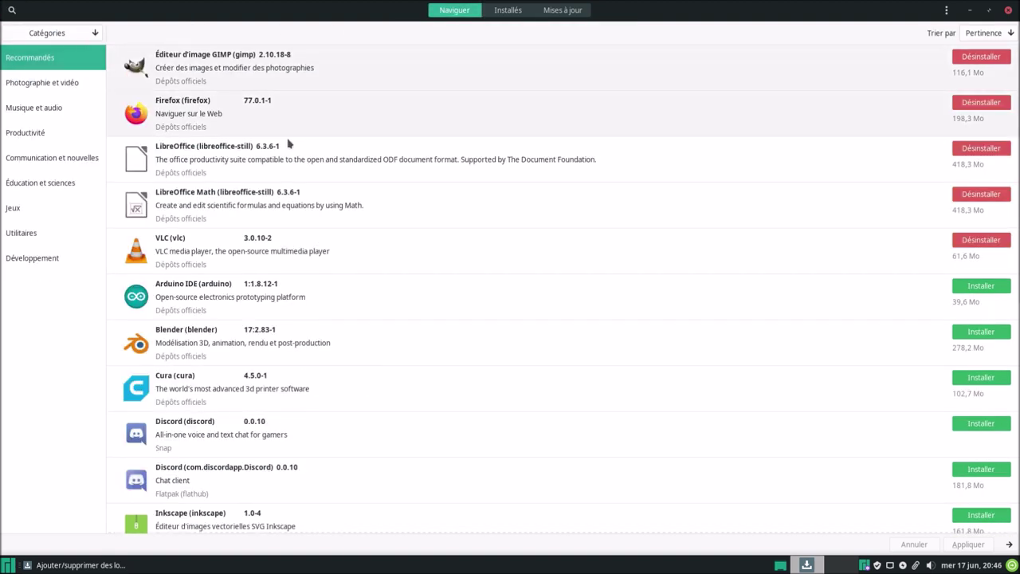
left_click(39, 84)
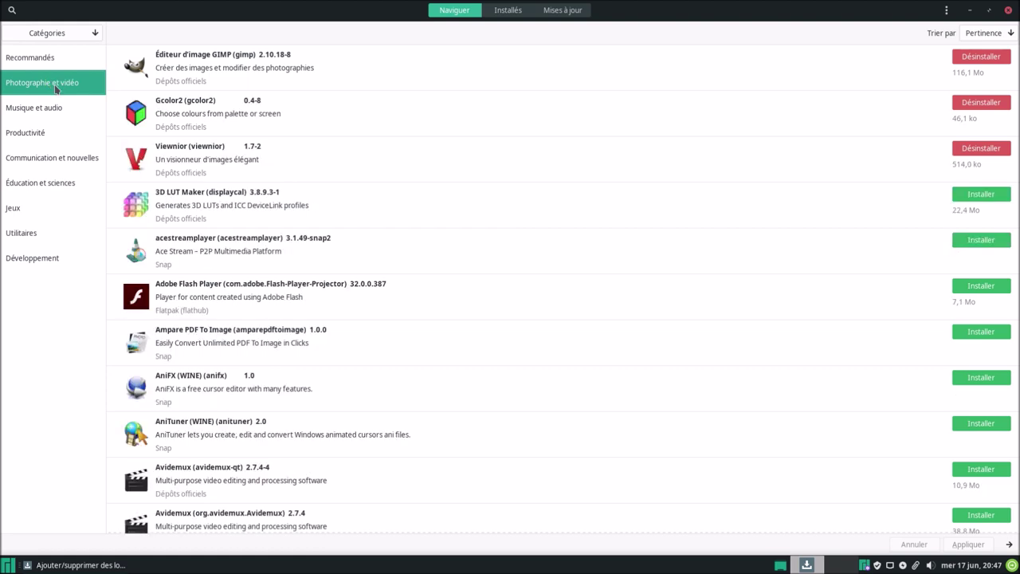
Search for obs, mark OBS Studio from the official repositories for installation and clear the search
left_click(12, 9)
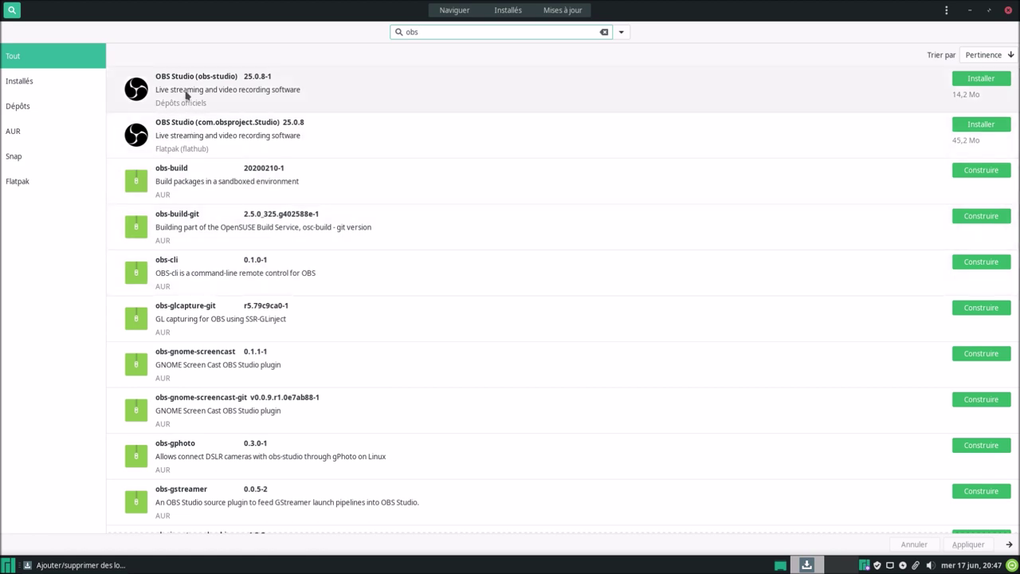
left_click(983, 79)
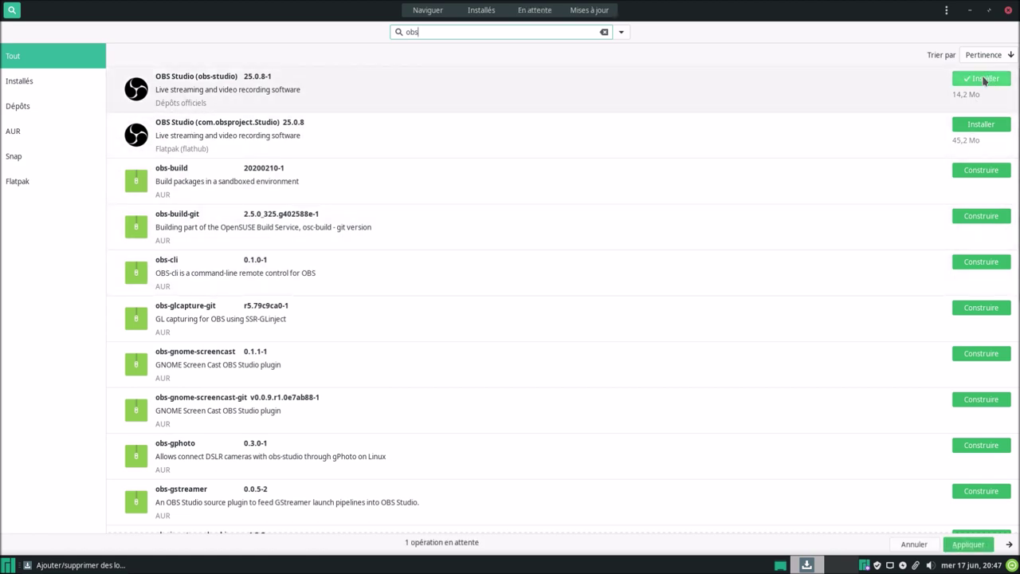
left_click(604, 32)
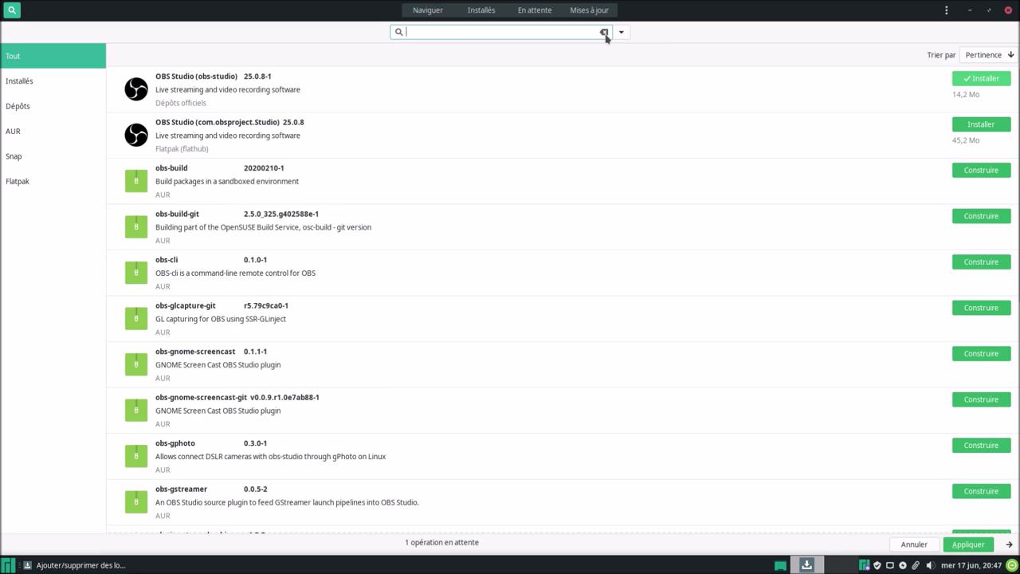
Search for "simple screen recorder", mark SimpleScreenRecorder from the official repositories for installation and clear the search
type("simple screen")
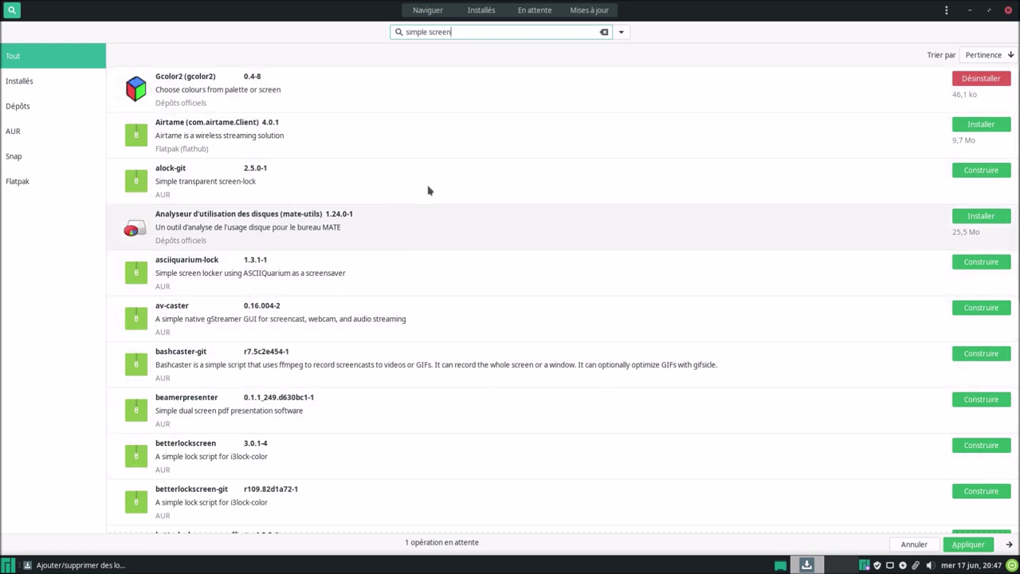
type("recorder")
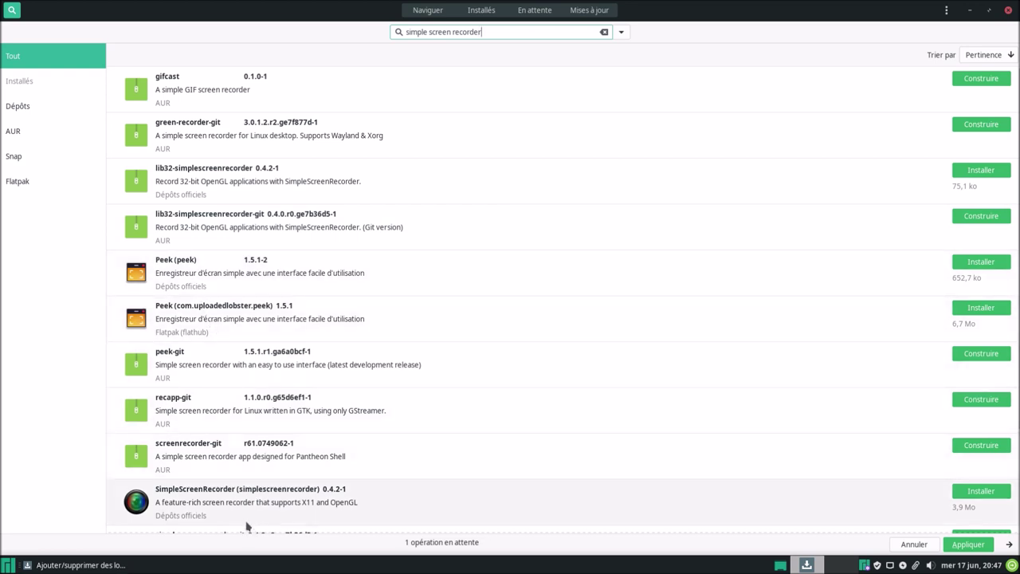
scroll(241, 478, "down", 2)
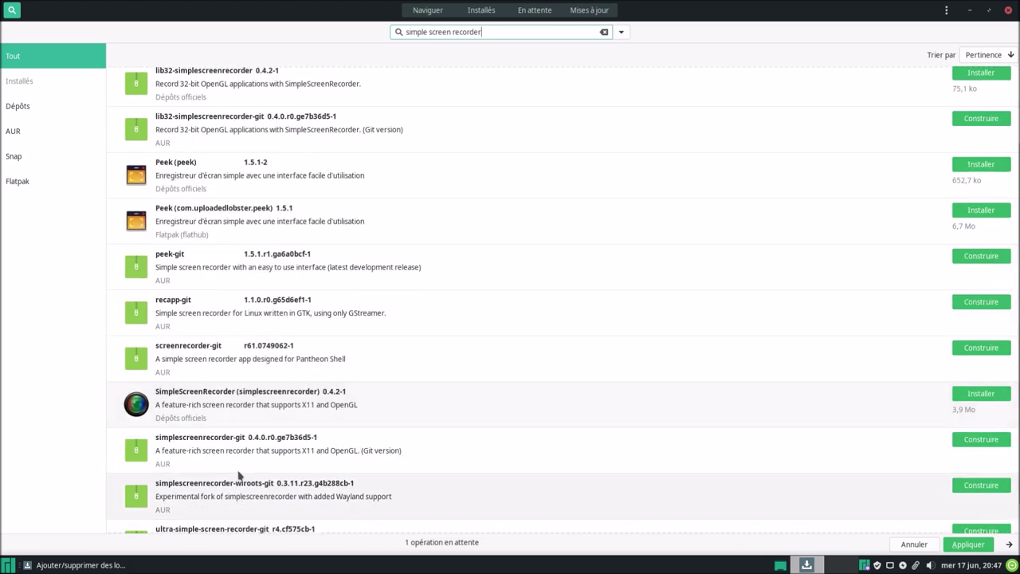
left_click(974, 392)
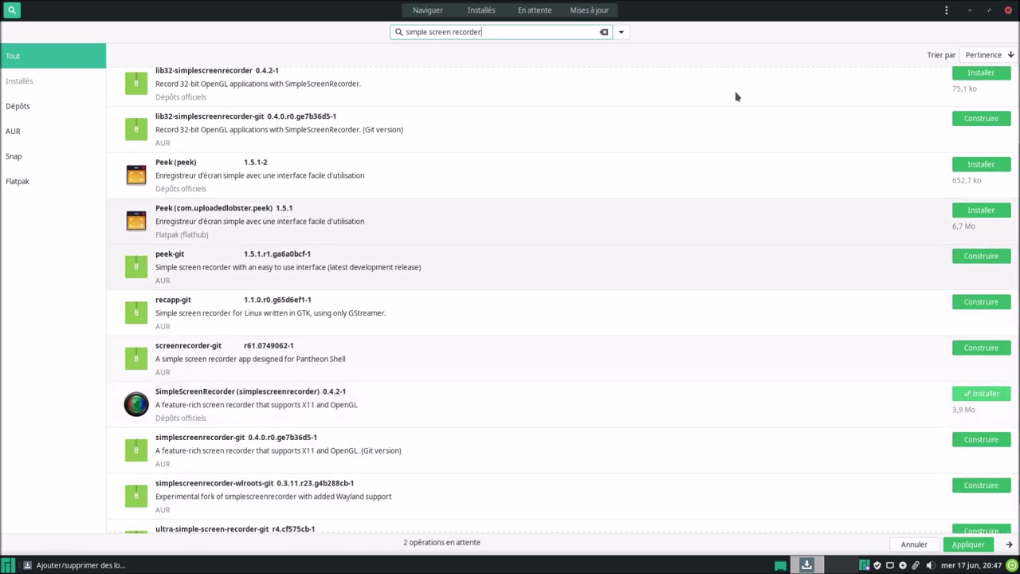
left_click(604, 32)
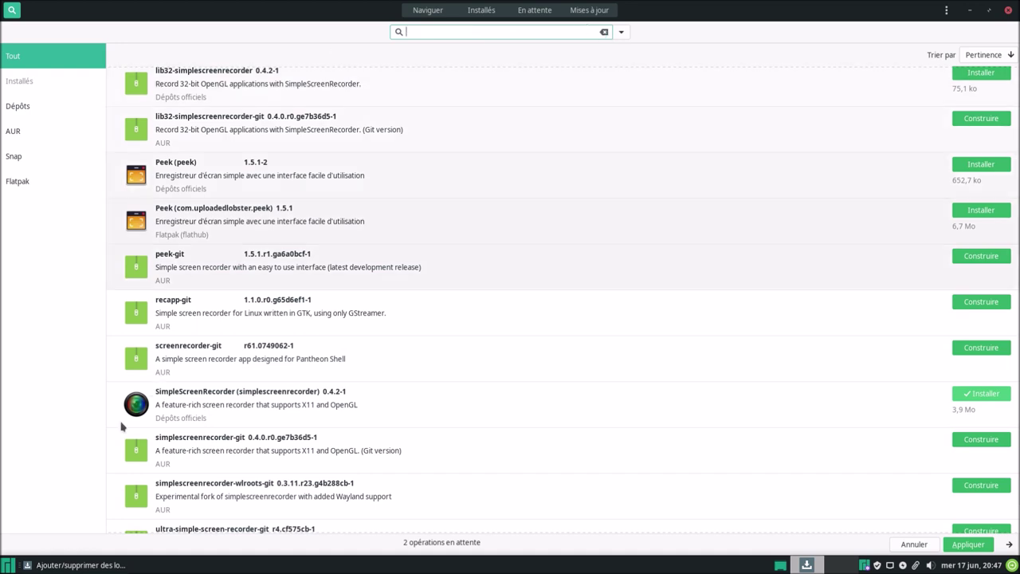
Check the desktop's application menu for system monitors, searching for "ht" and "nmo"
left_click(6, 566)
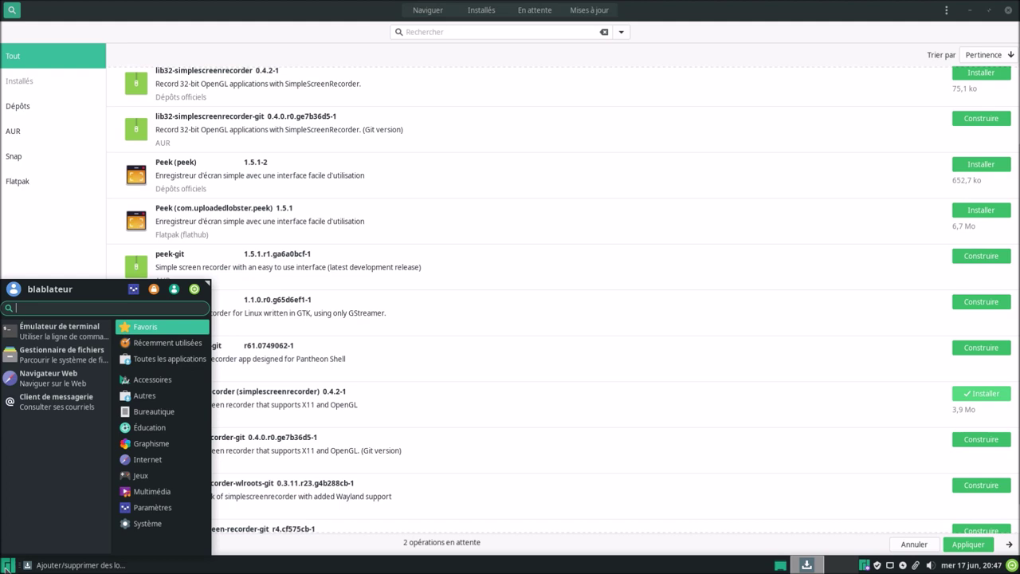
type("ht")
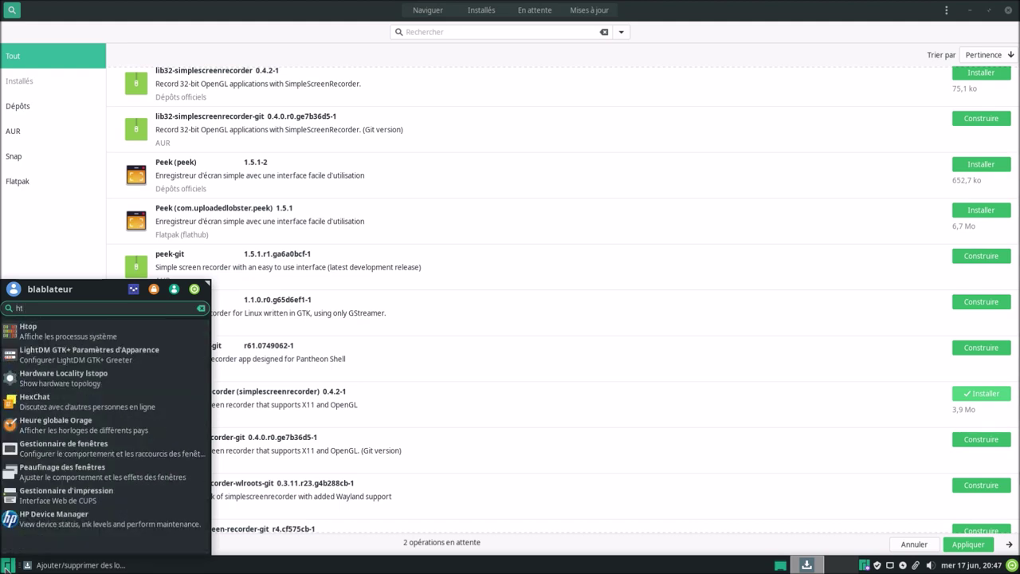
key("BackSpace")
key("BackSpace")
type("nmo")
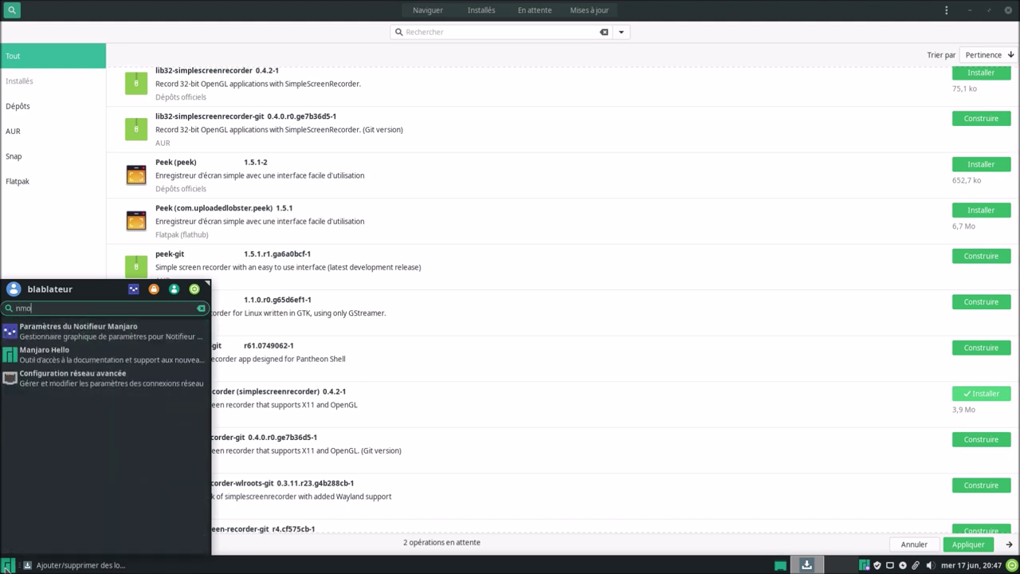
key("BackSpace")
key("BackSpace")
key("BackSpace")
Search the package catalogue for nmon, mark the nmon package from the official repositories for installation and clear the search
left_click(605, 32)
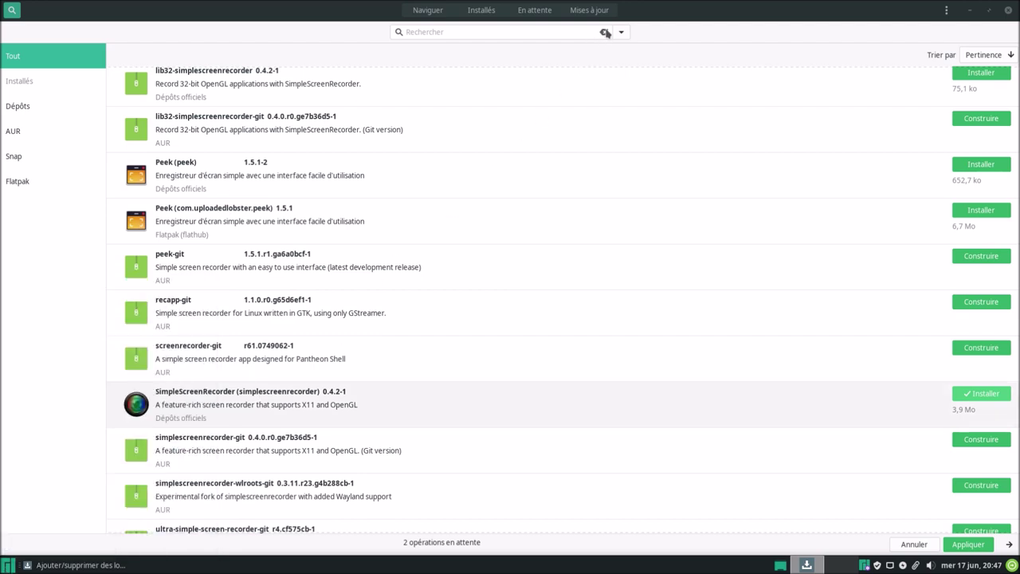
type("nmon")
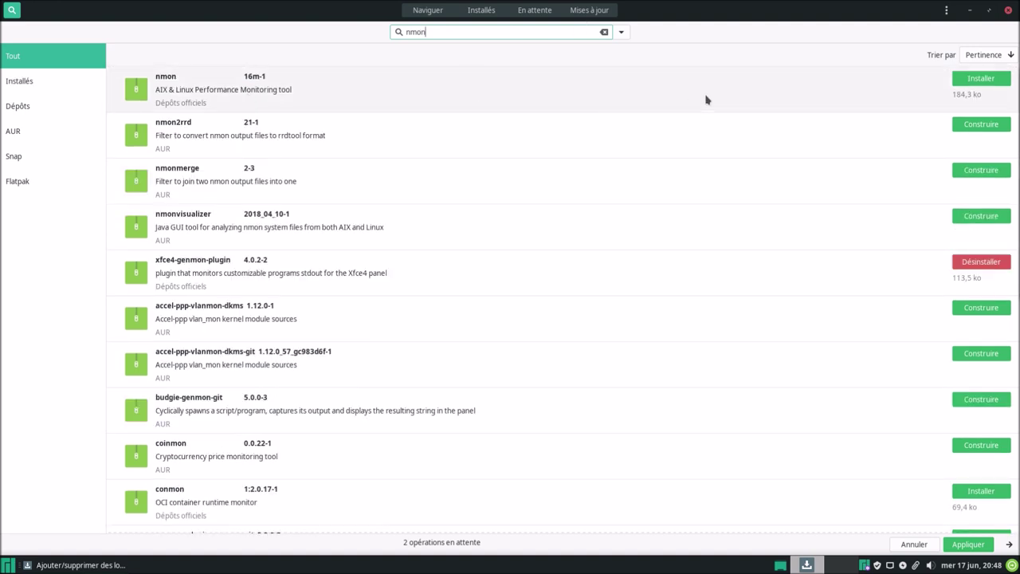
left_click(970, 83)
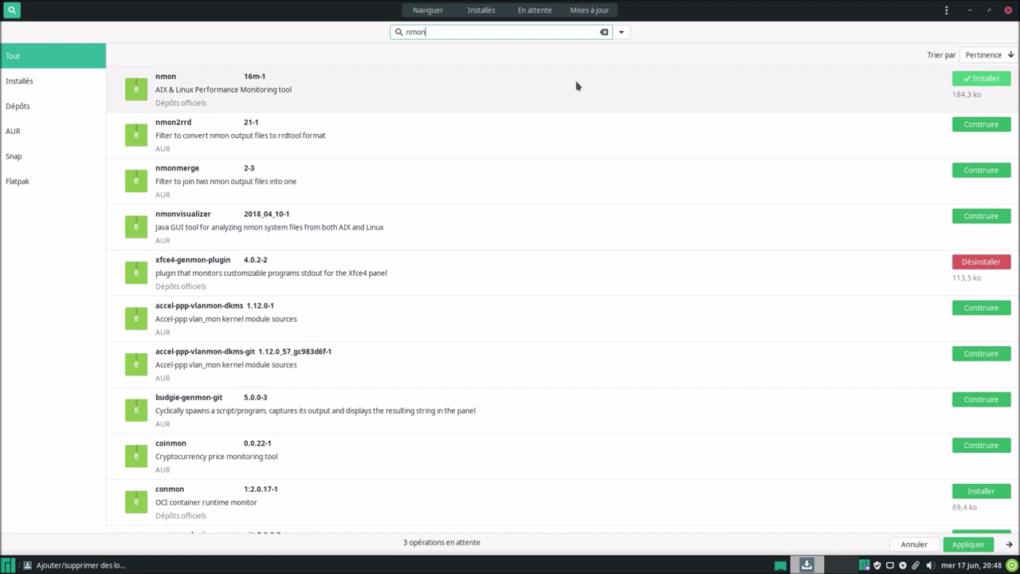
left_click(604, 32)
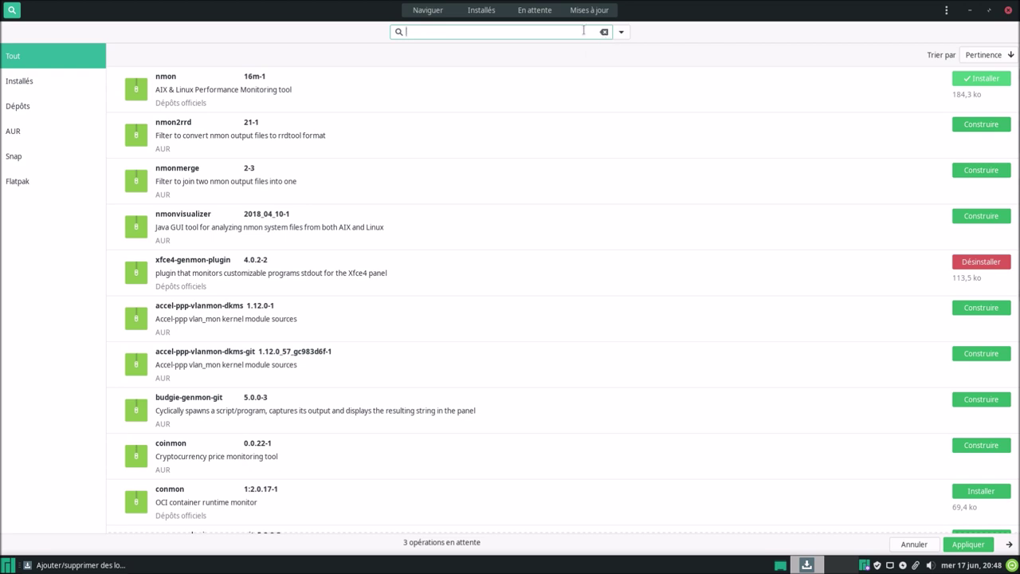
Search for chromium, mark the official repositories' Chromium browser for installation and clear the search
type("chromium")
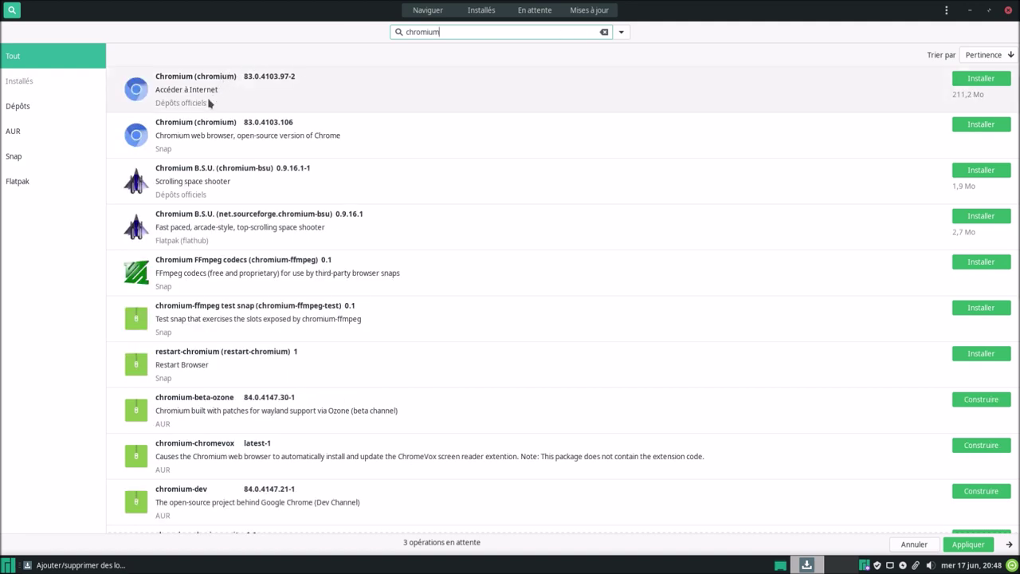
left_click(964, 83)
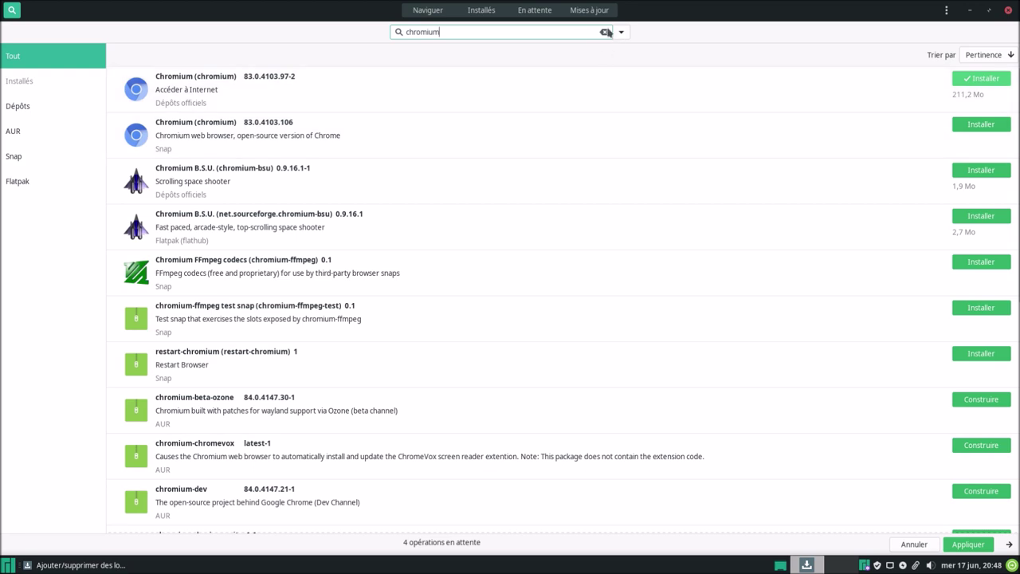
left_click(606, 32)
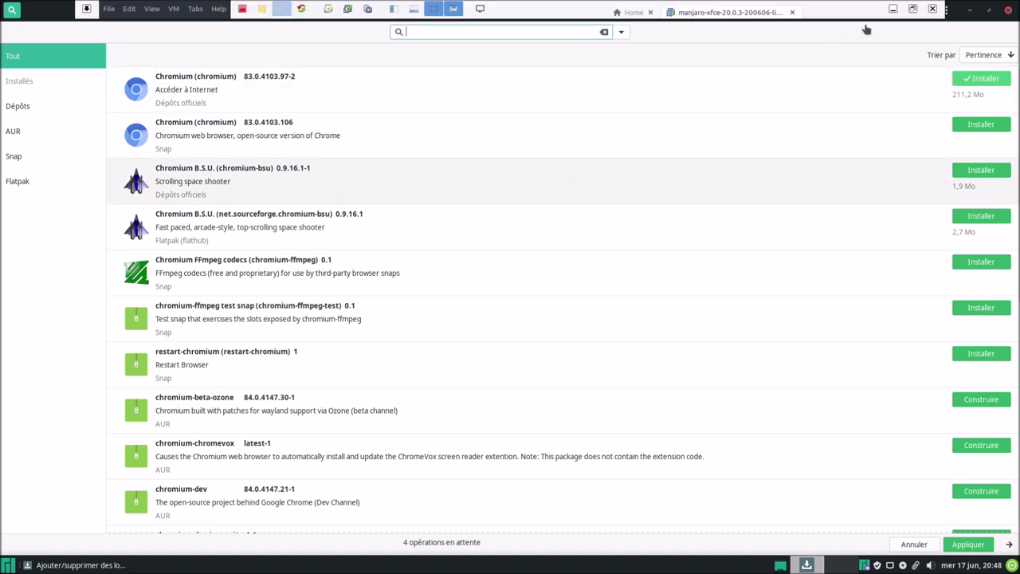
Take the virtual machine out of full screen, then search for warpinator and mark the AUR package warpinator 1.0.5-1 for building
left_click(912, 8)
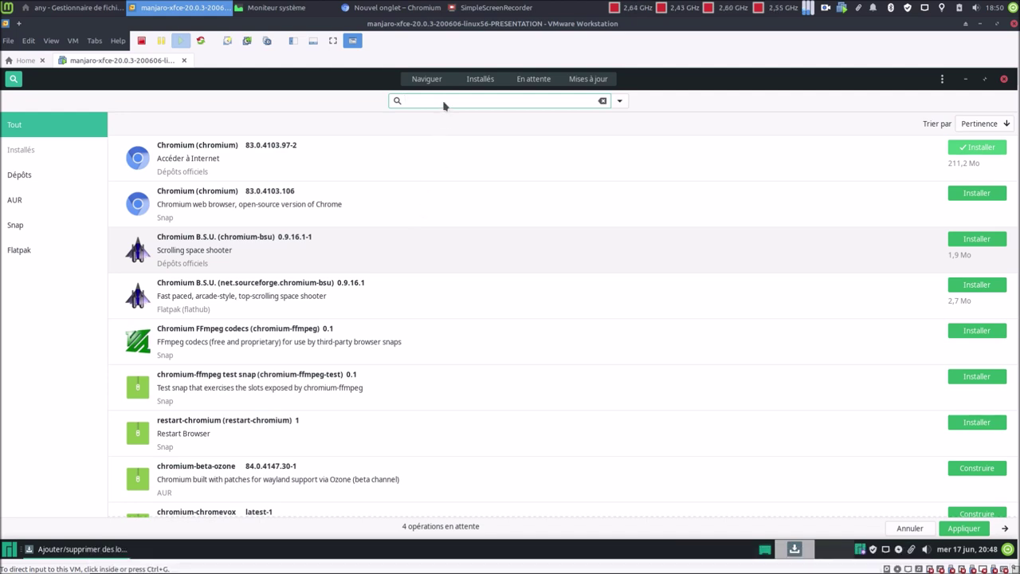
type("war")
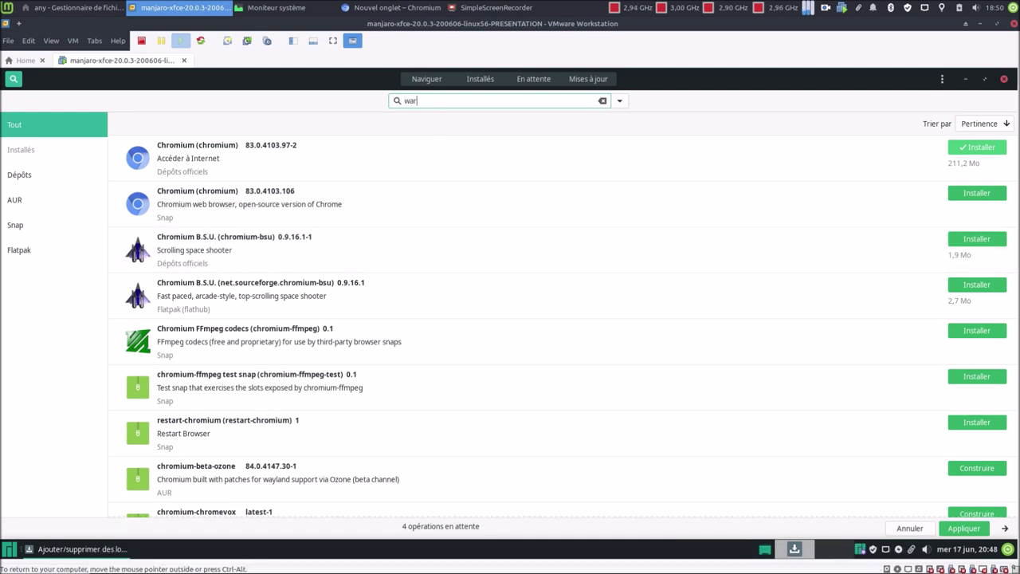
type("pinator")
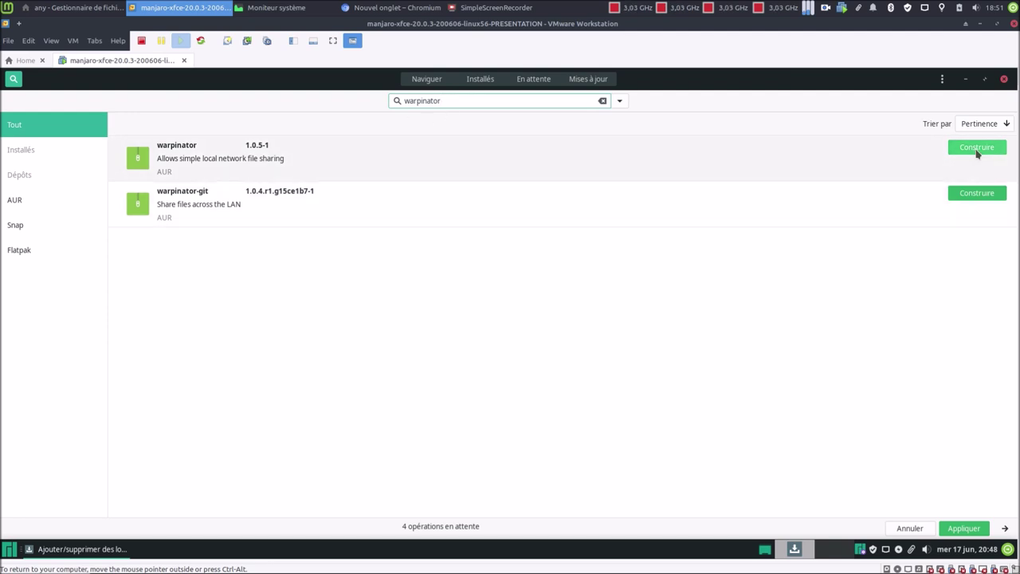
mouse_move(508, 567)
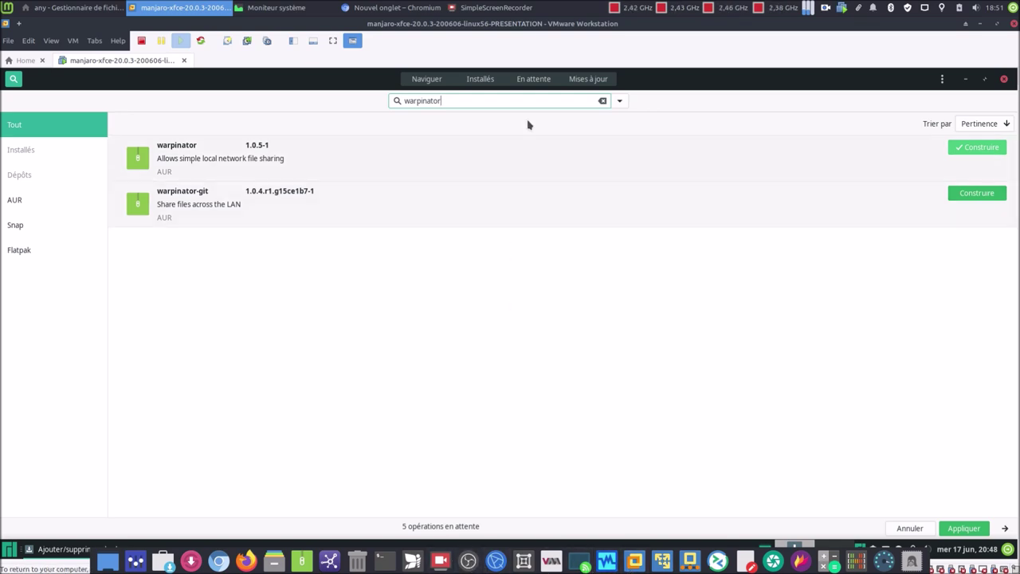
left_click(603, 101)
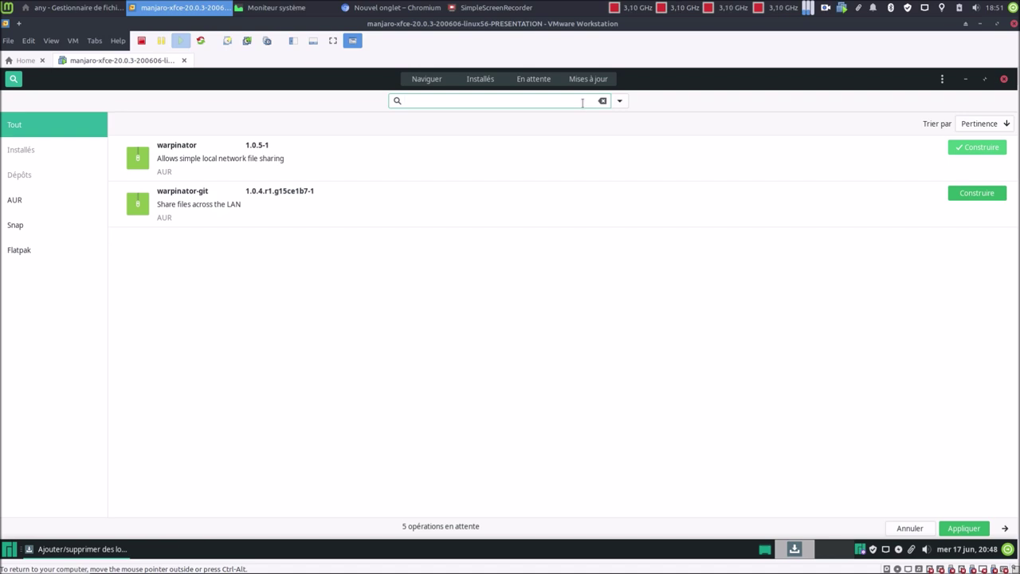
Search the catalogue for virtualbox and look through the available packages
type("virtualbox")
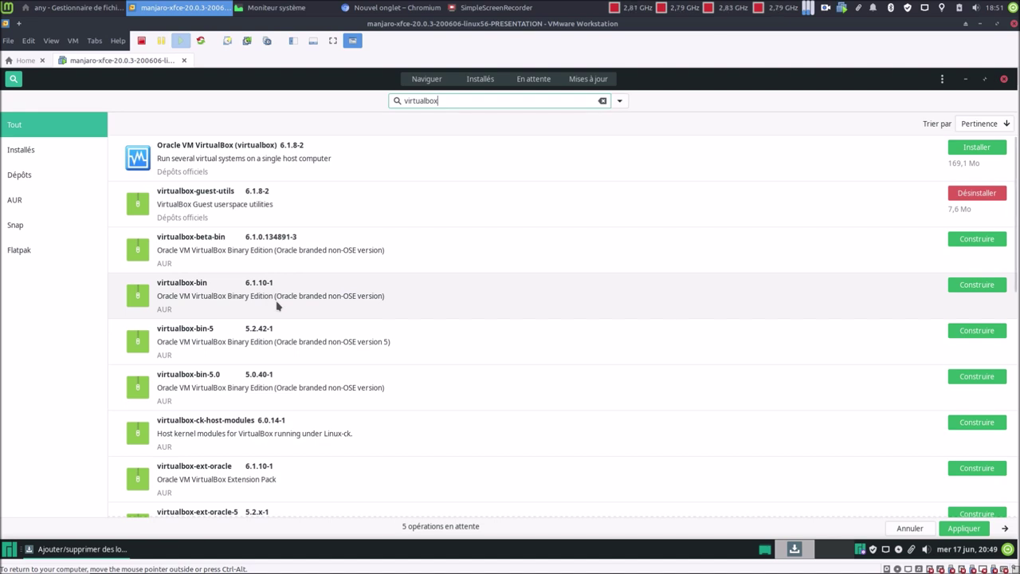
scroll(275, 300, "down", 3)
scroll(279, 298, "up", 3)
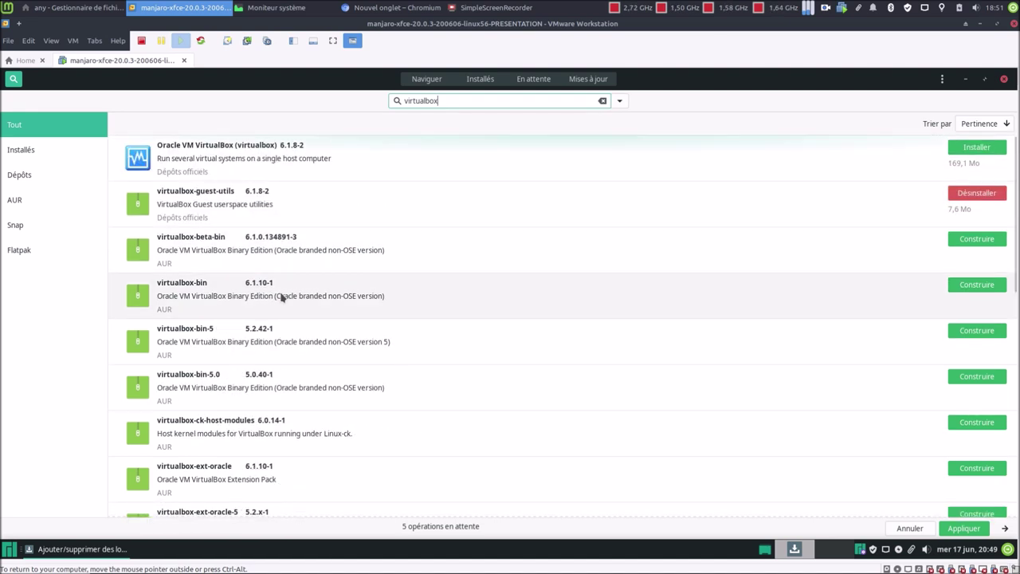
Mark Oracle VM VirtualBox 6.1.8-2 from the official repositories for installation and clear the search
left_click(973, 150)
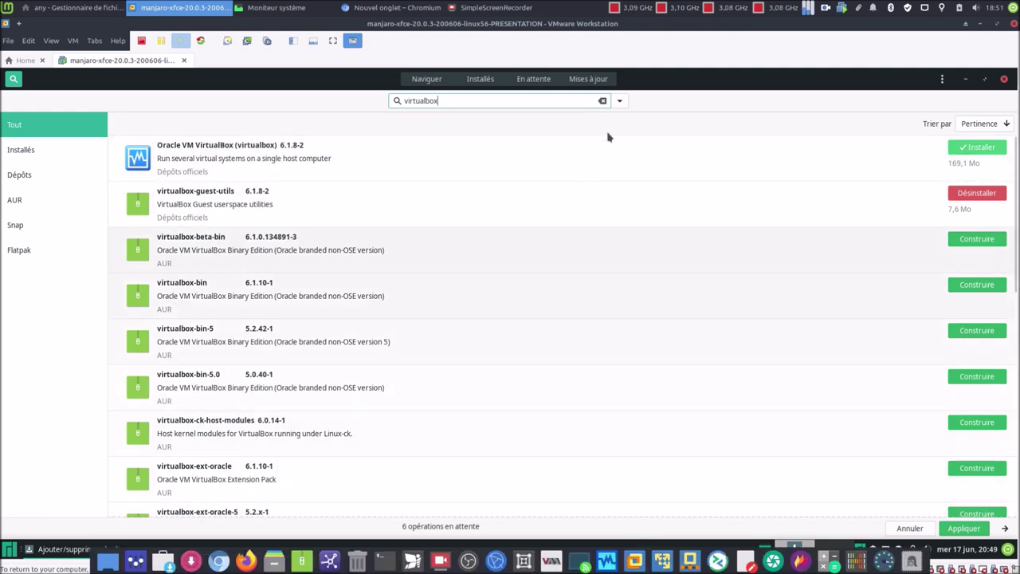
left_click(601, 102)
Search the catalogue for vmware and look through the results as far as the vmware-workstation packages
type("vmware")
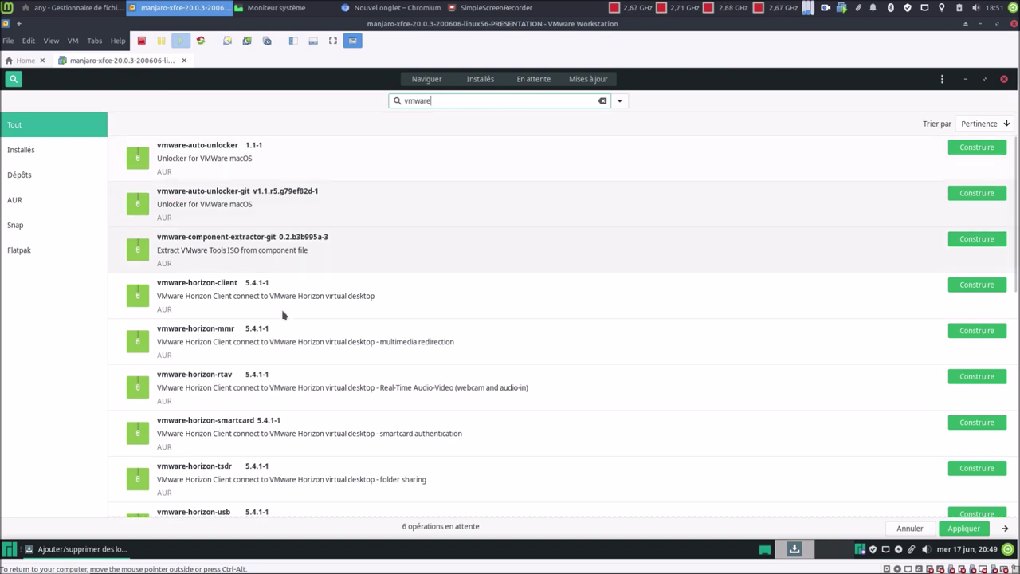
scroll(285, 319, "down", 2)
scroll(286, 319, "down", 3)
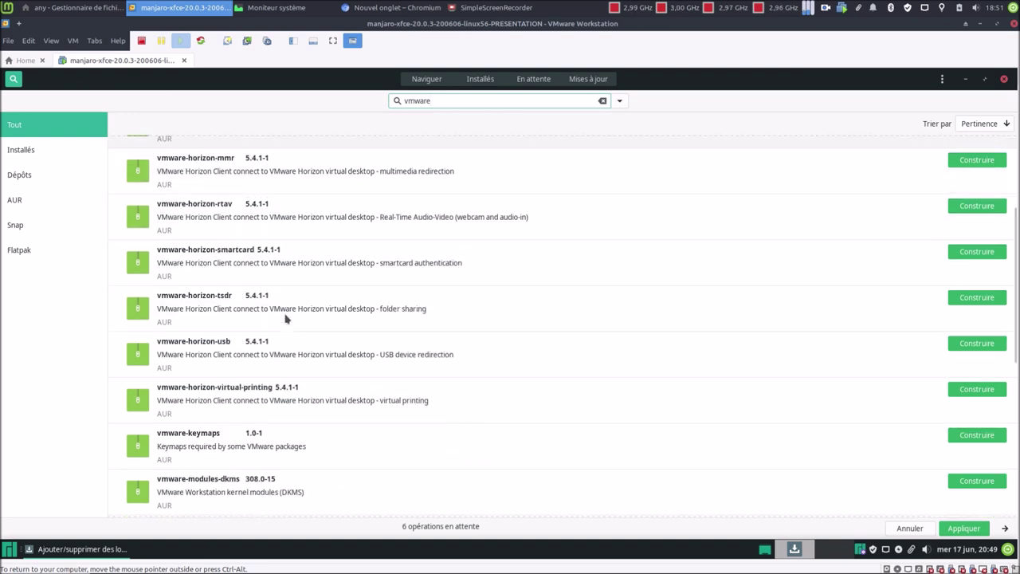
scroll(285, 319, "down", 4)
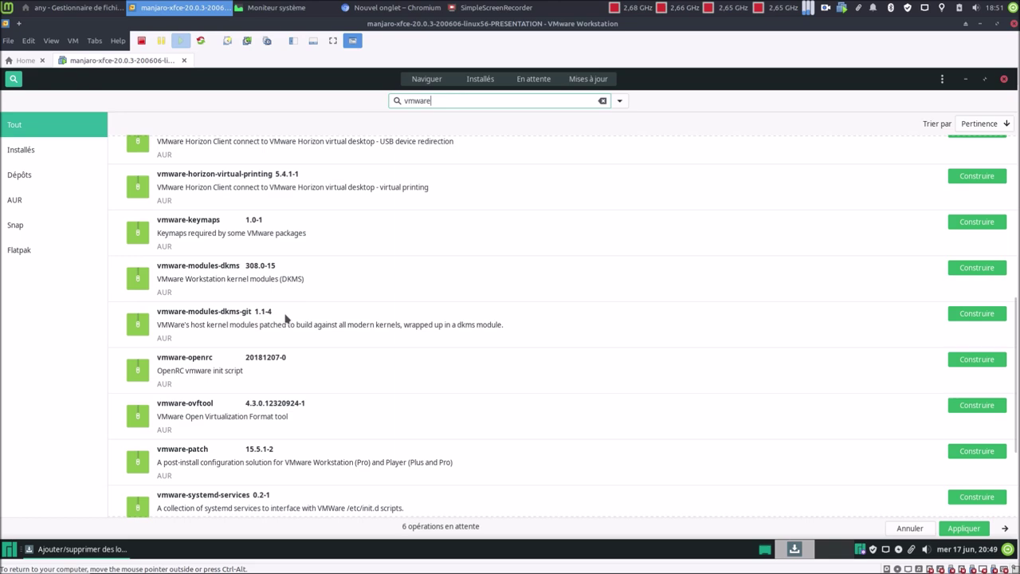
scroll(286, 319, "down", 2)
scroll(285, 319, "down", 4)
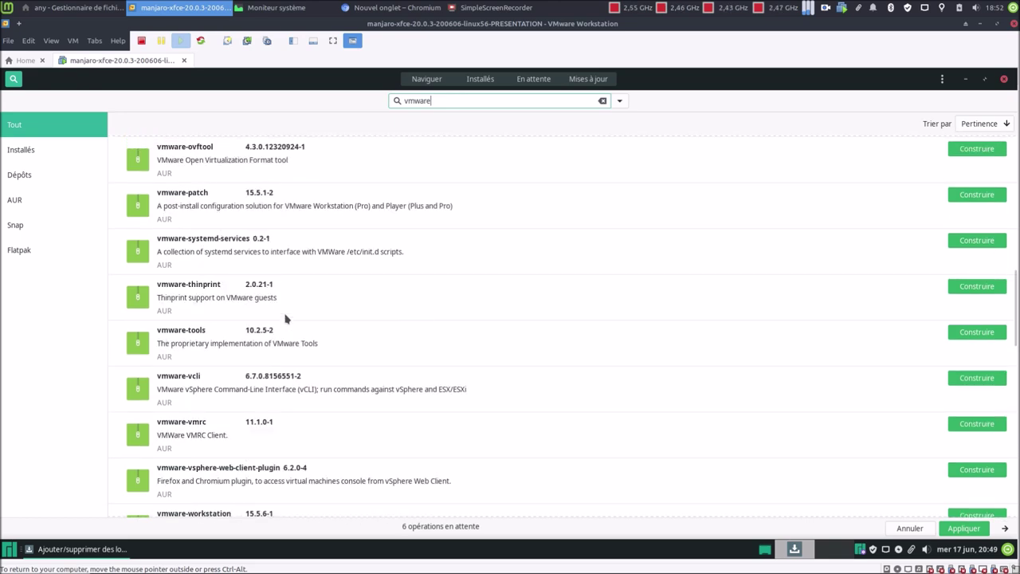
scroll(285, 319, "down", 2)
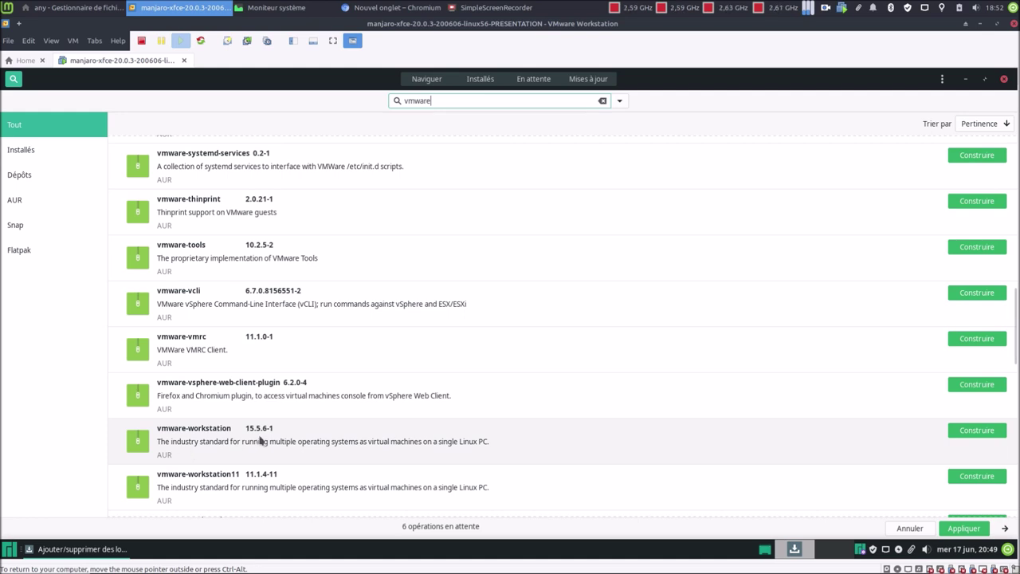
Check the host's VMware Workstation version in its product information window and close the window
left_click(122, 40)
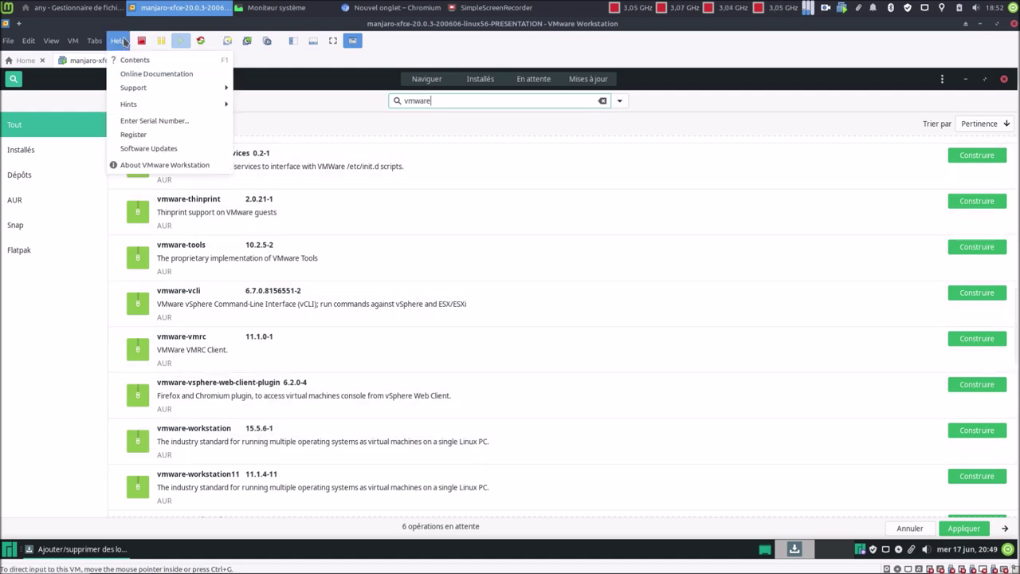
left_click(122, 165)
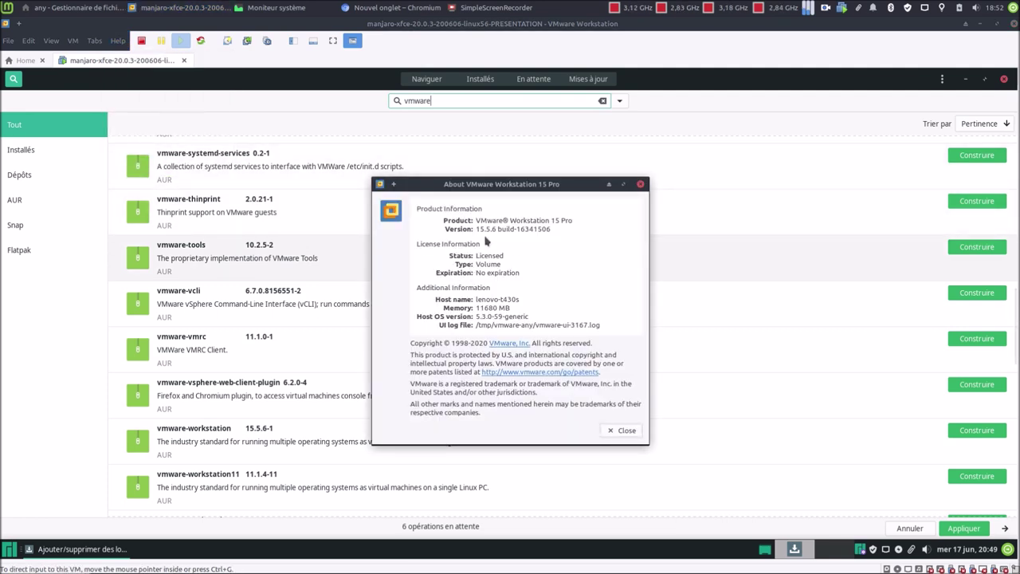
left_click(621, 433)
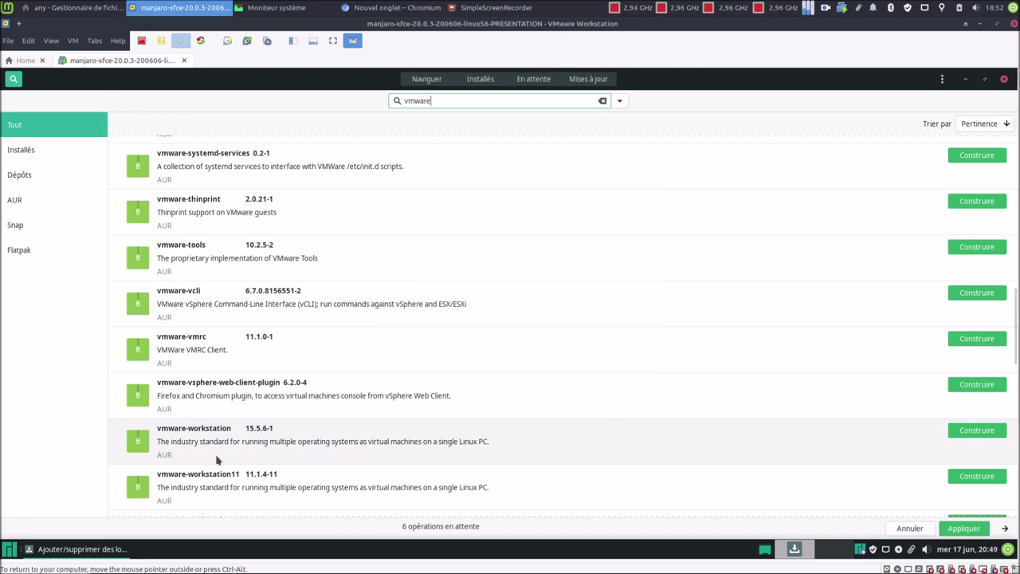
Mark the AUR package vmware-workstation 15.5.6-1 for building and look over the other VMware packages
left_click(956, 432)
scroll(499, 396, "down", 3)
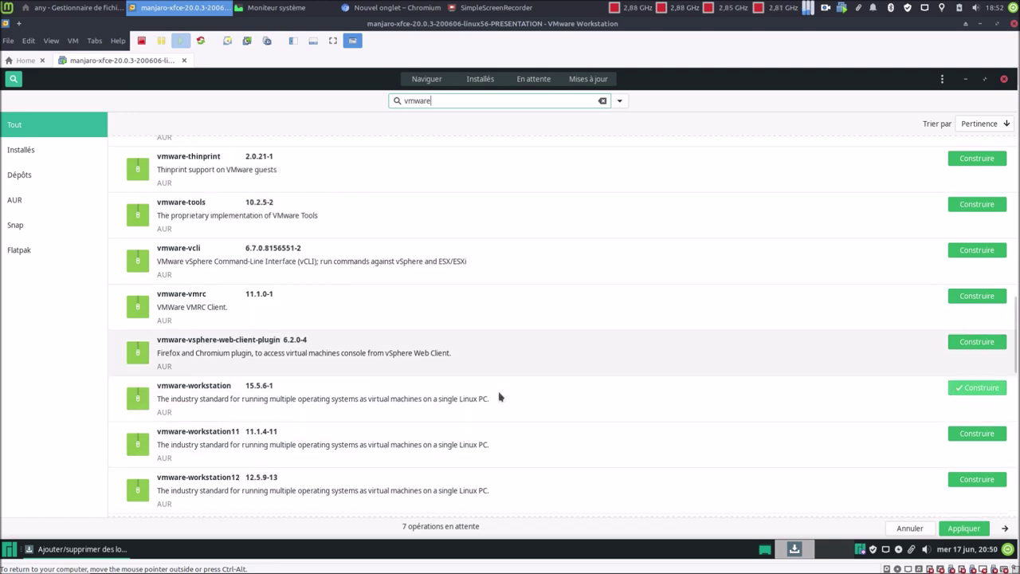
scroll(499, 396, "down", 2)
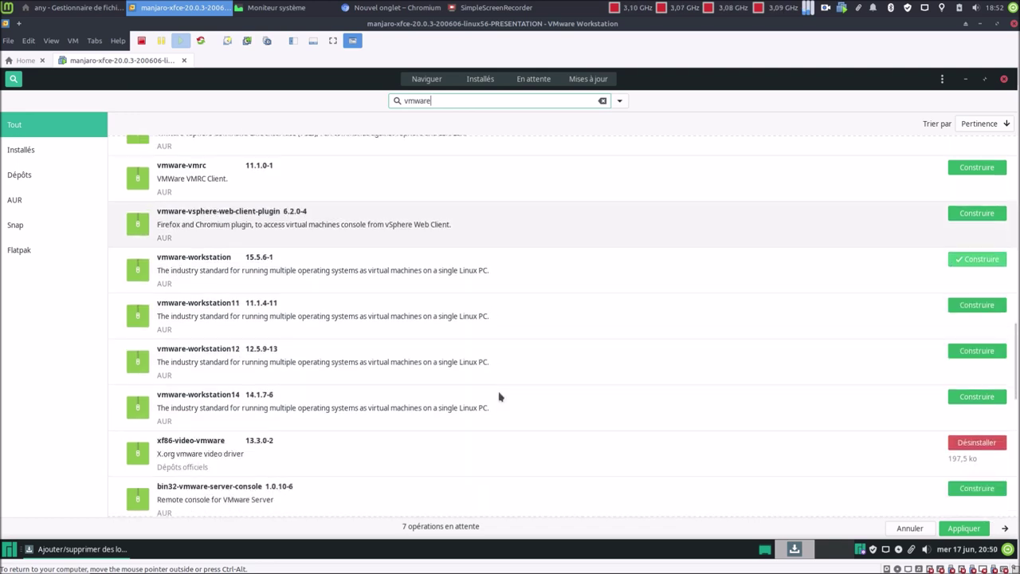
scroll(495, 389, "up", 15)
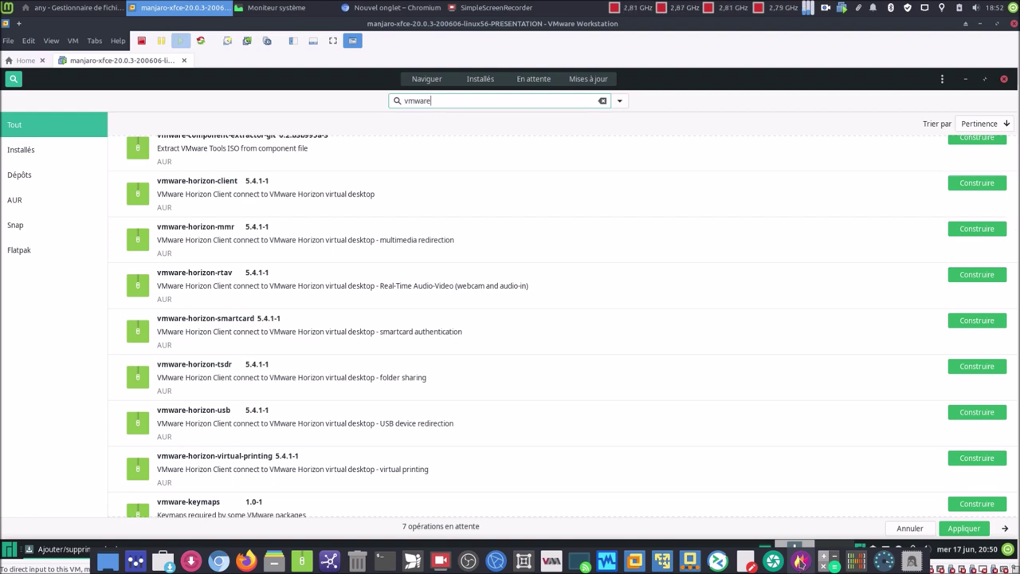
Look up Flameshot among the host's applications, search the catalogue for flam and mark Flameshot from the official repositories for installation
left_click(6, 8)
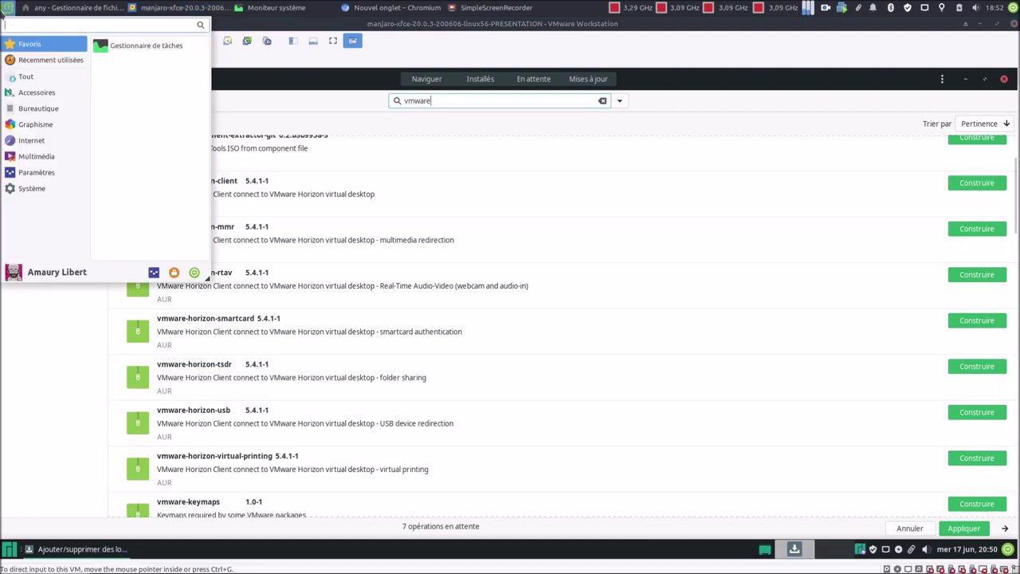
type("fle")
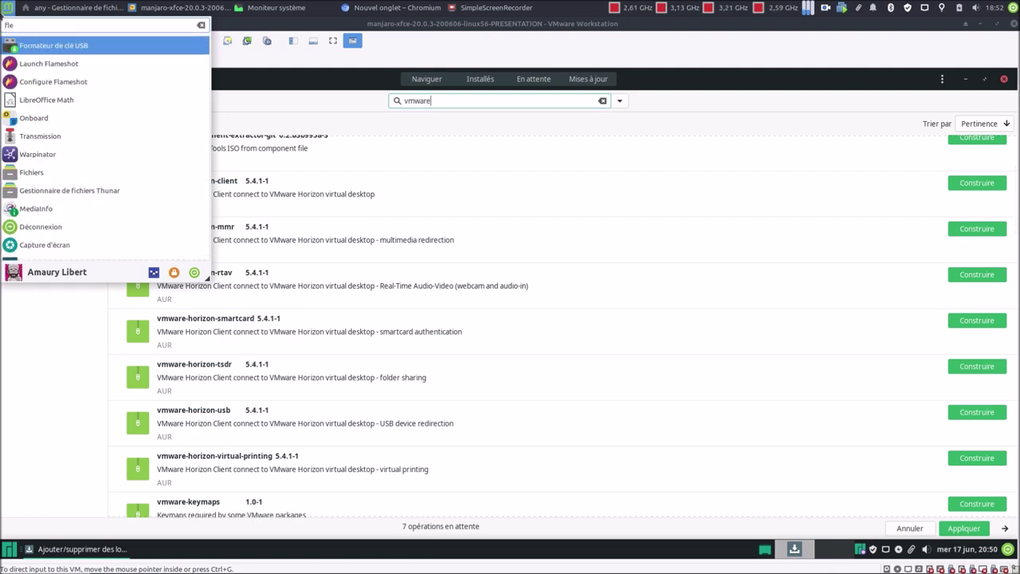
left_click(603, 101)
left_click(603, 100)
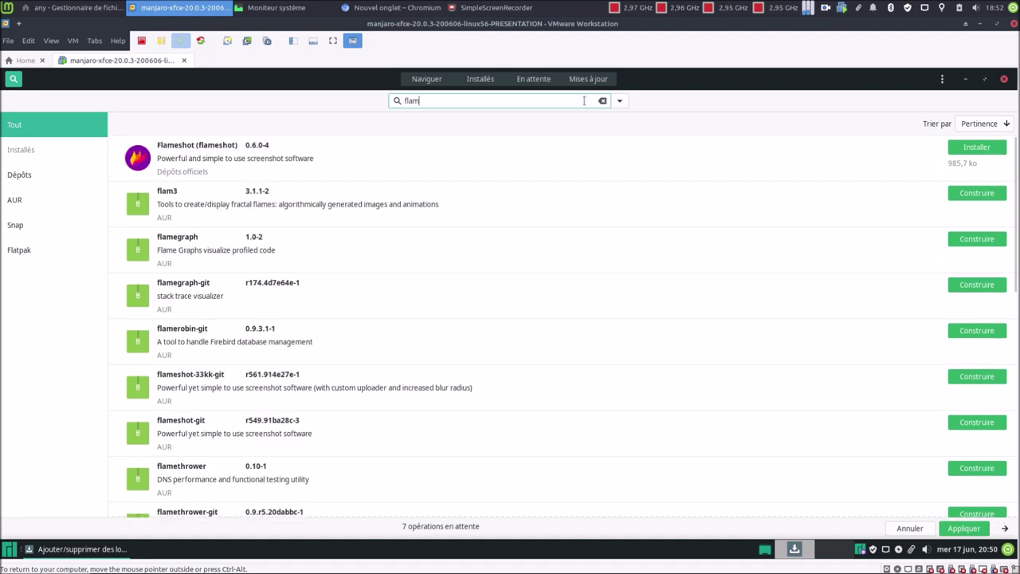
left_click(969, 148)
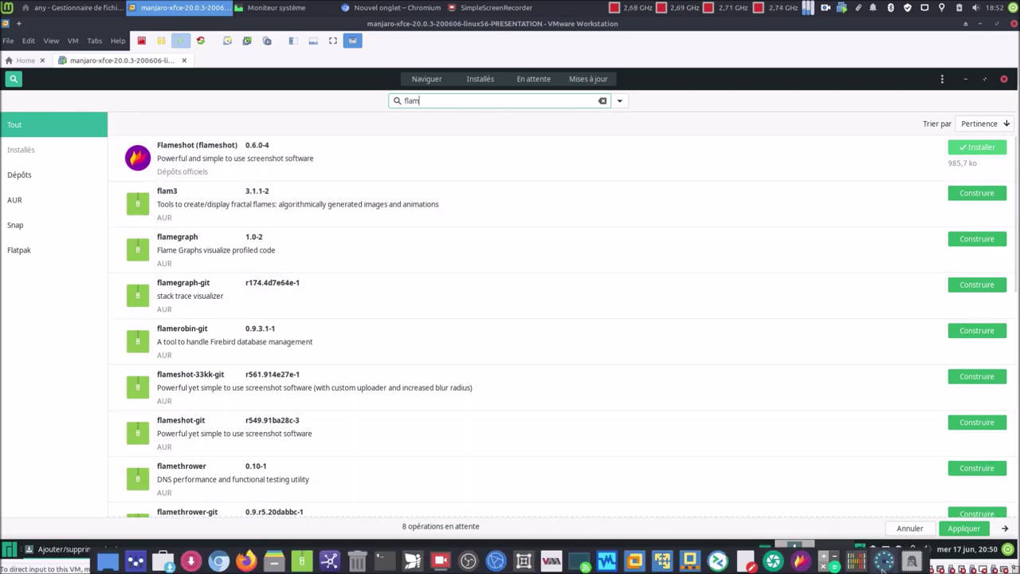
Search the catalogue for stacer and mark the AUR package stacer 1.1.0-1 for building
left_click(603, 101)
type("stacer")
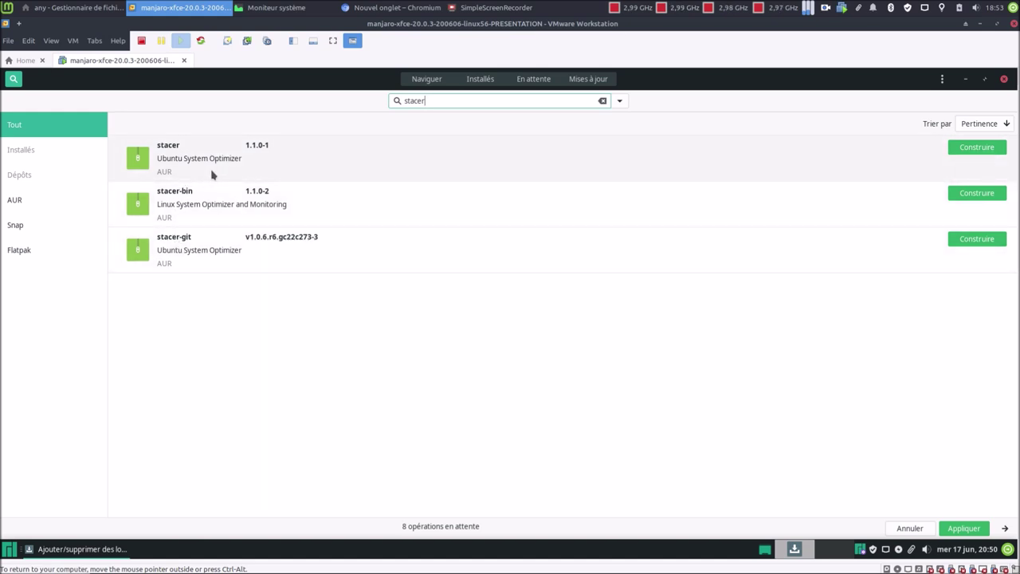
left_click(977, 152)
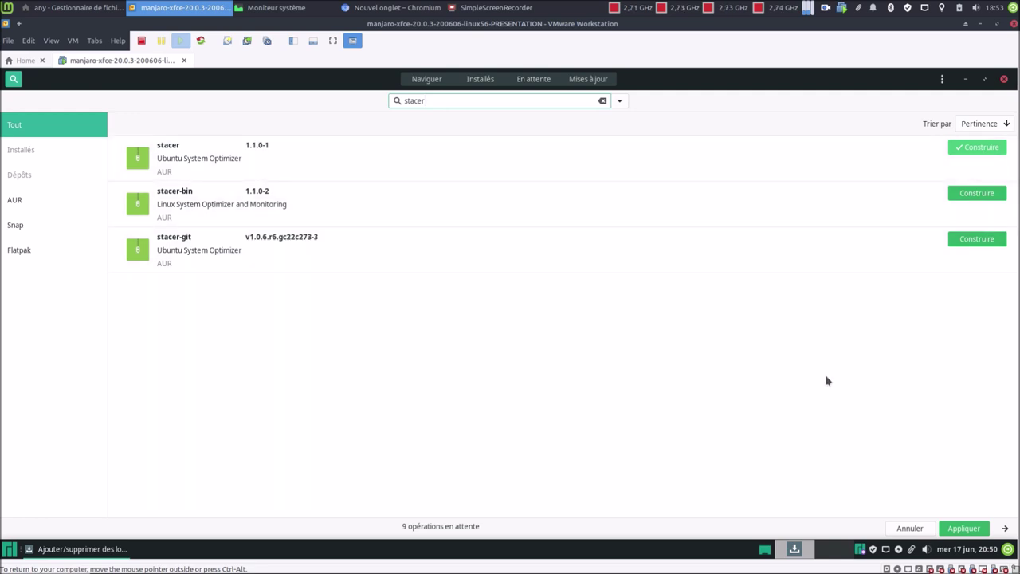
Look up CPU-X among the host's applications, search the catalogue for cpu-x and mark the official repositories' cpu-x package for installation
mouse_move(913, 563)
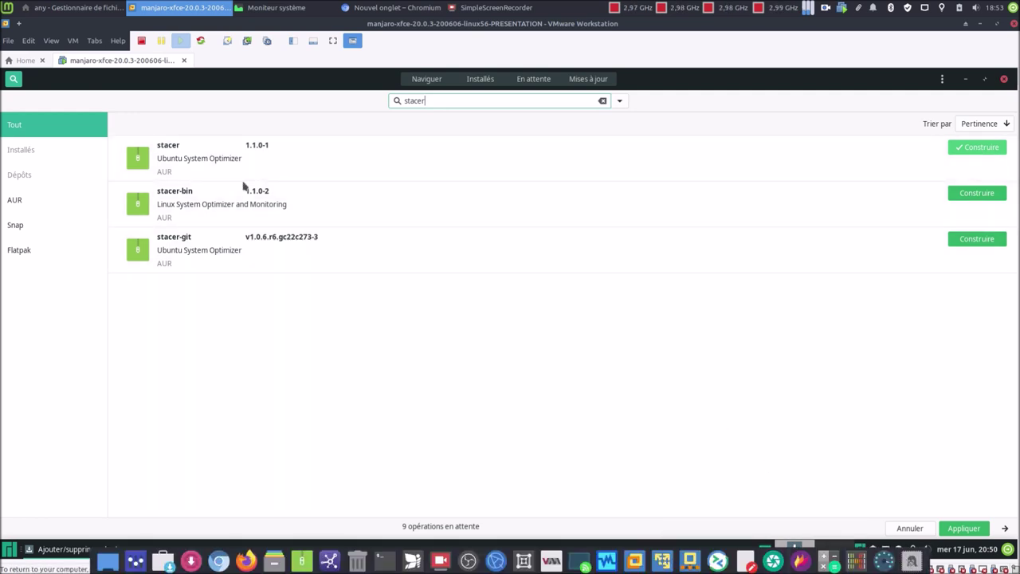
left_click(5, 8)
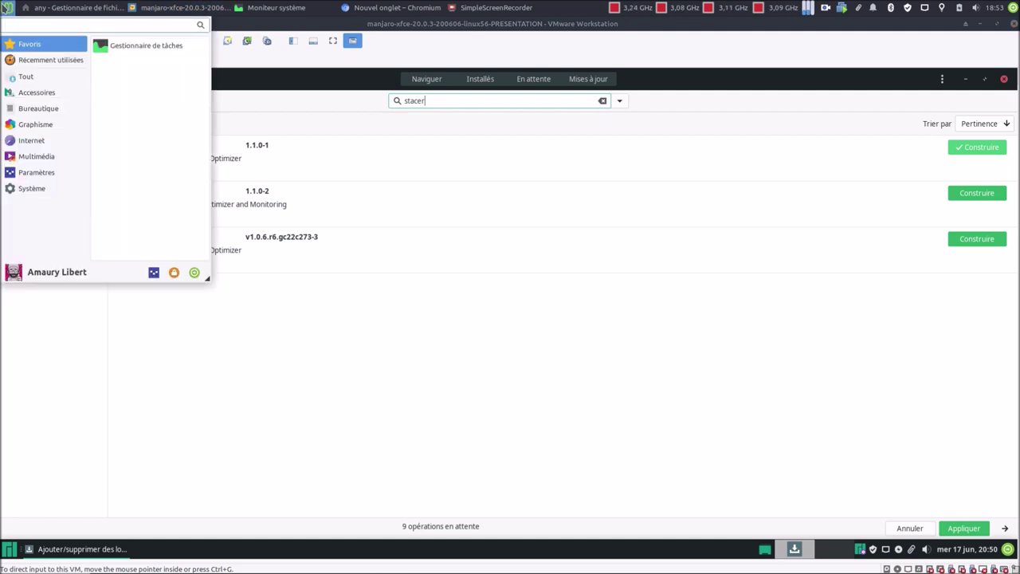
type("cpu")
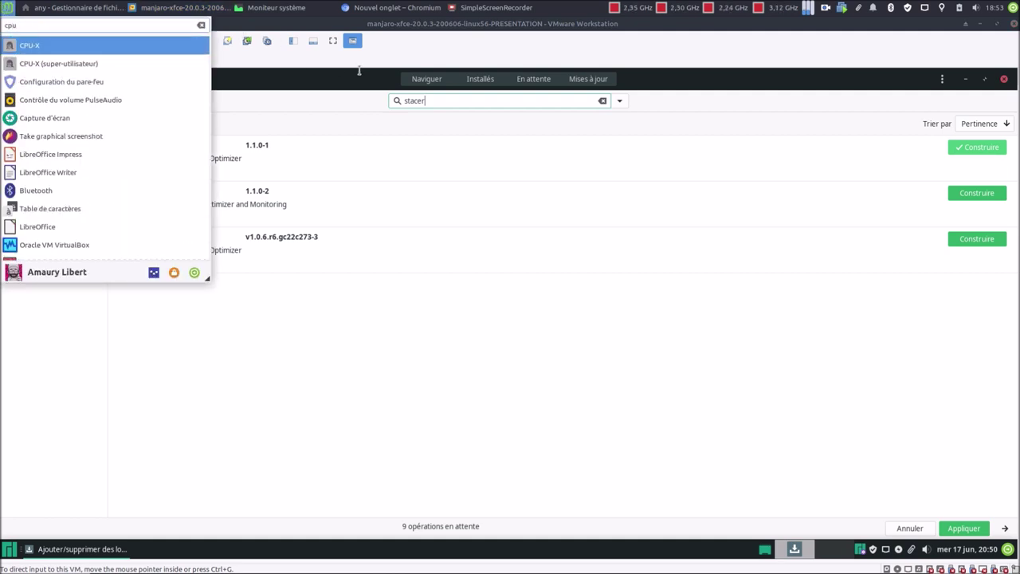
left_click(603, 101)
left_click(603, 100)
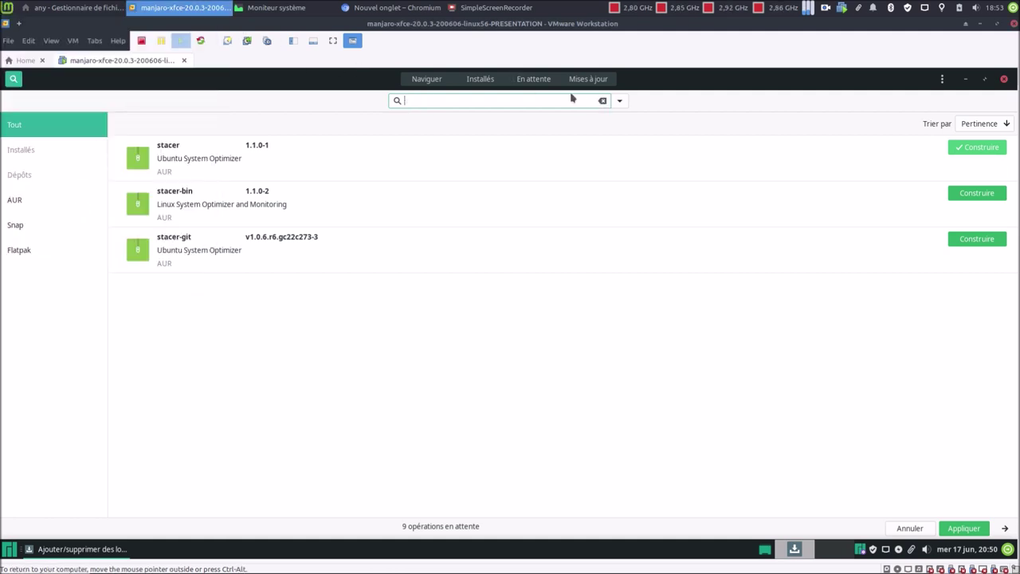
type("cpu")
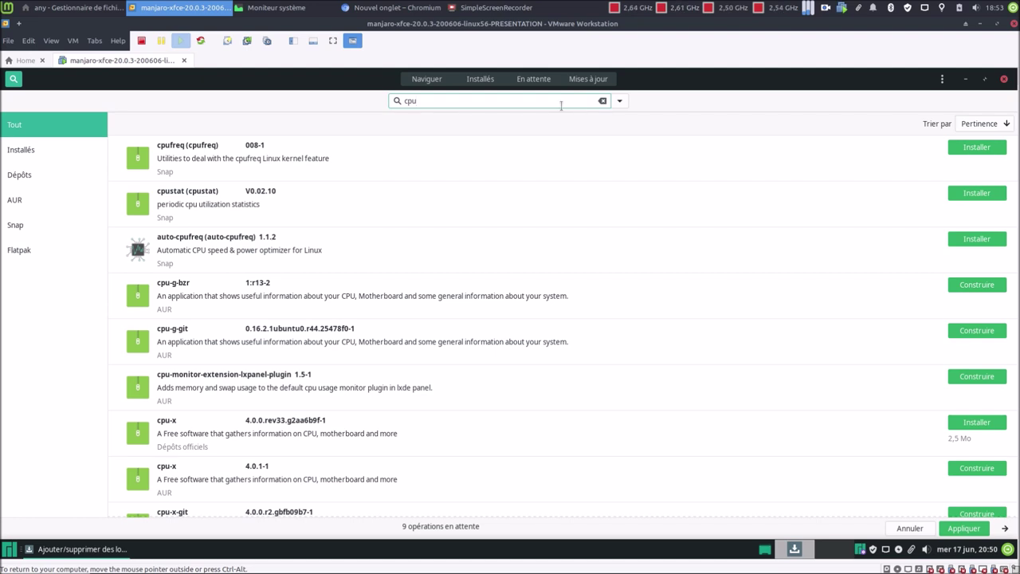
type("-x")
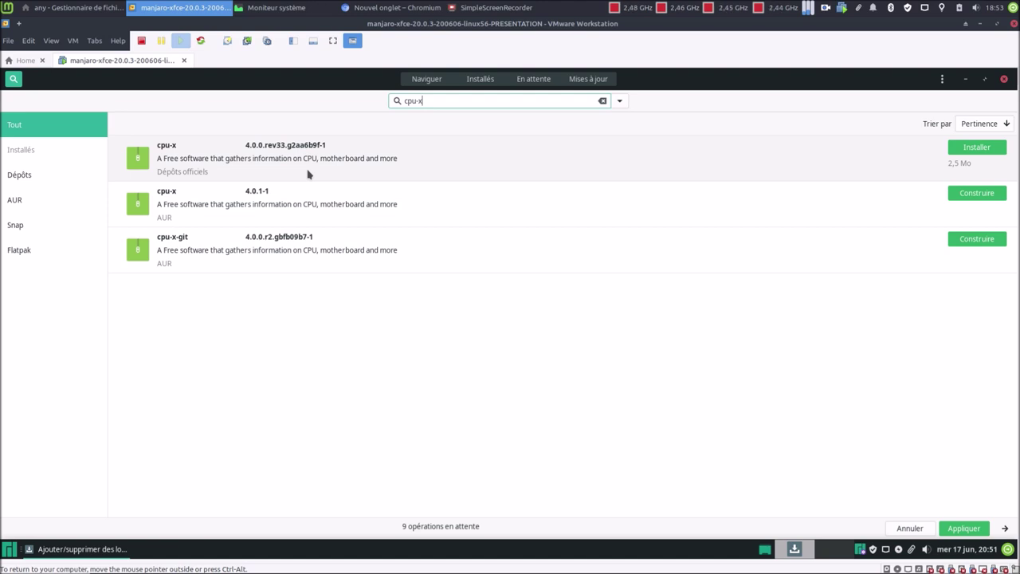
left_click(985, 149)
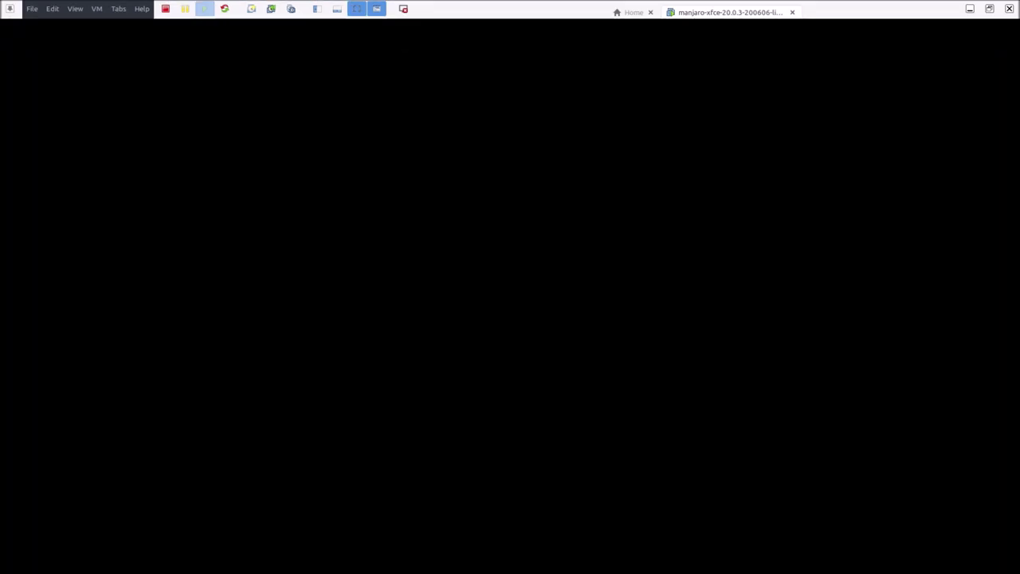
Put the virtual machine in full screen and apply the pending operations, selecting no optional dependencies for chromium
left_click(333, 41)
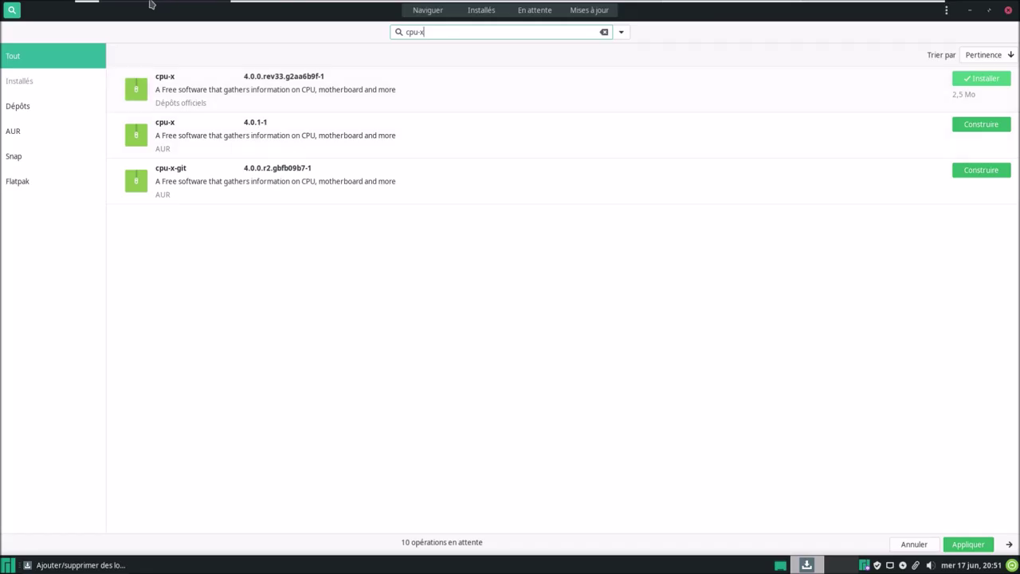
left_click(151, 8)
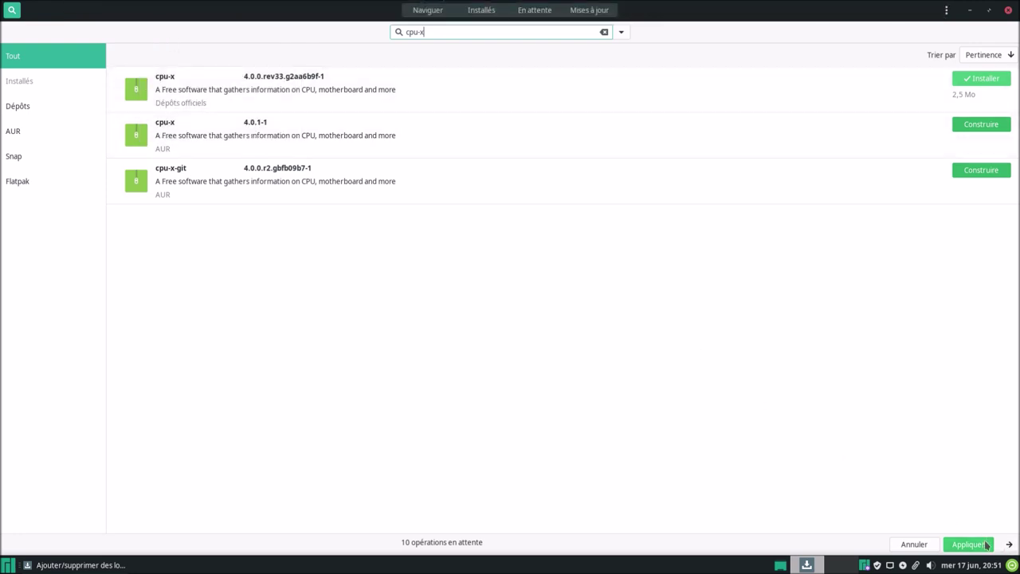
left_click(984, 544)
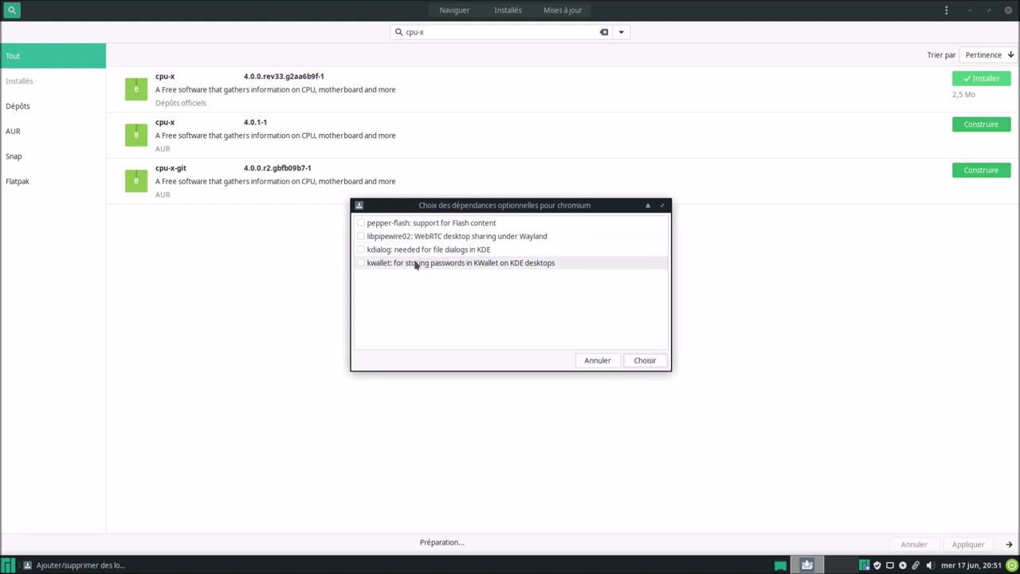
left_click(644, 361)
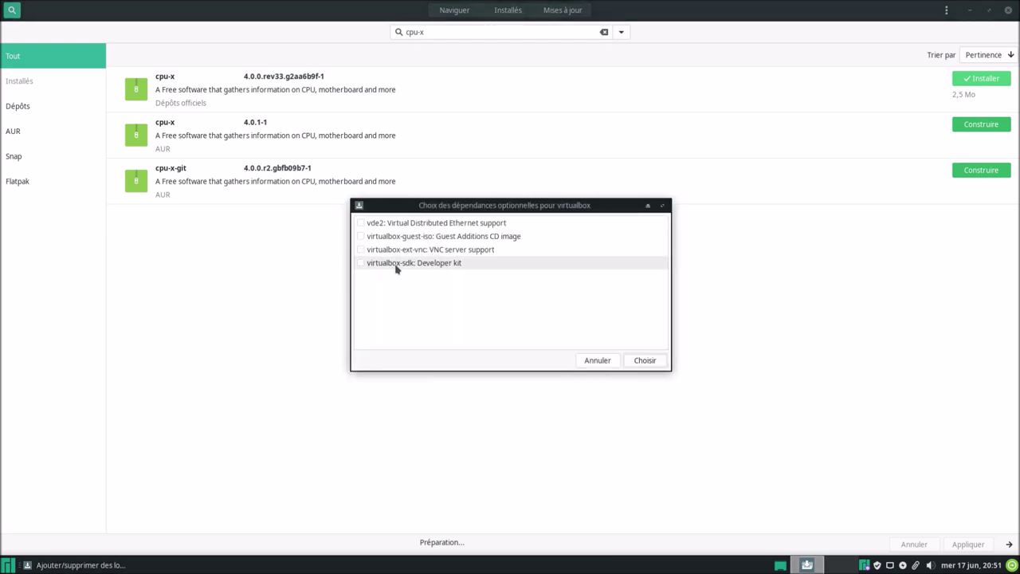
Select virtualbox-guest-iso and virtualbox-ext-vnc as optional dependencies for virtualbox, and none for simplescreenrecorder
left_click(363, 237)
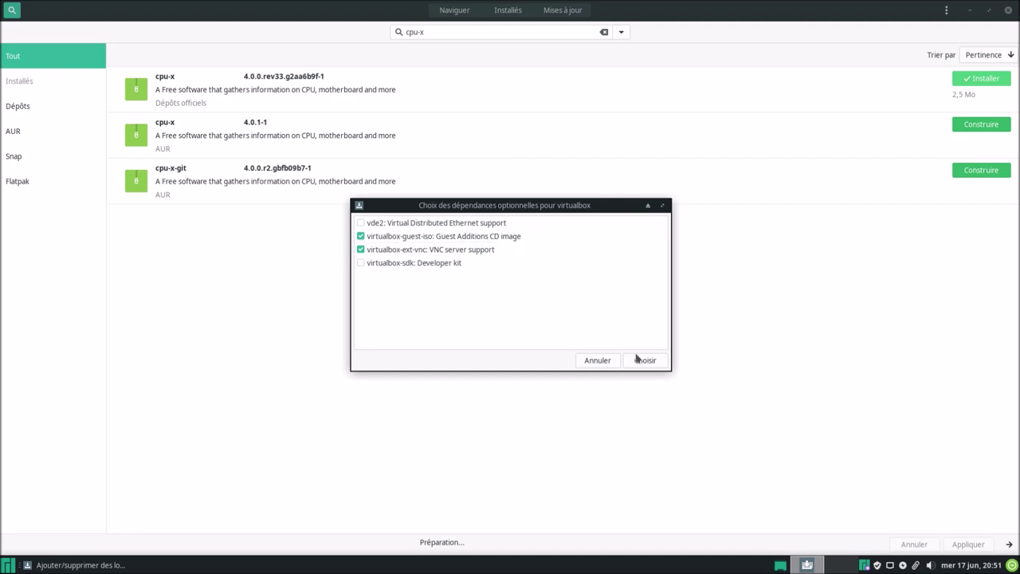
left_click(660, 361)
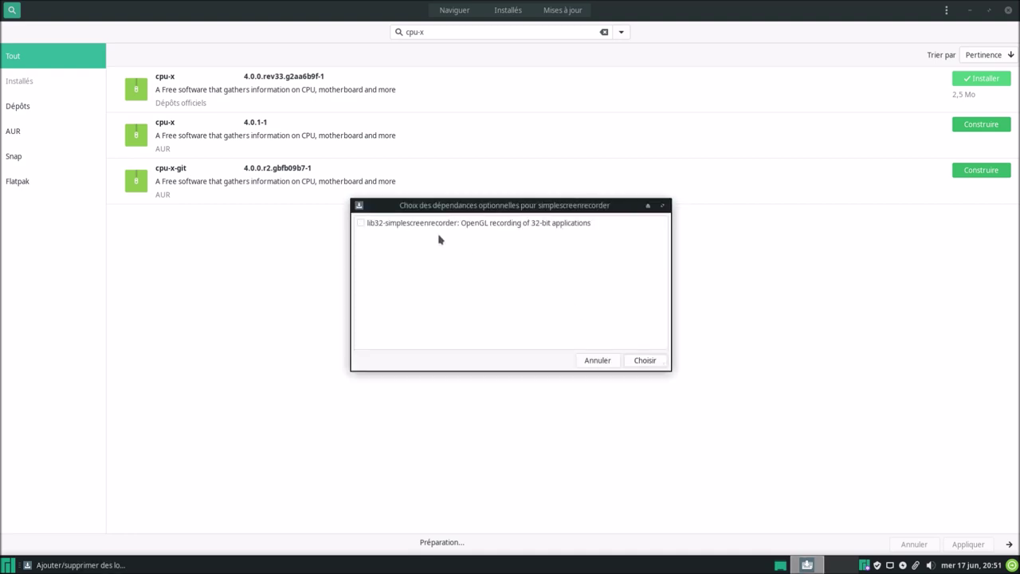
left_click(641, 361)
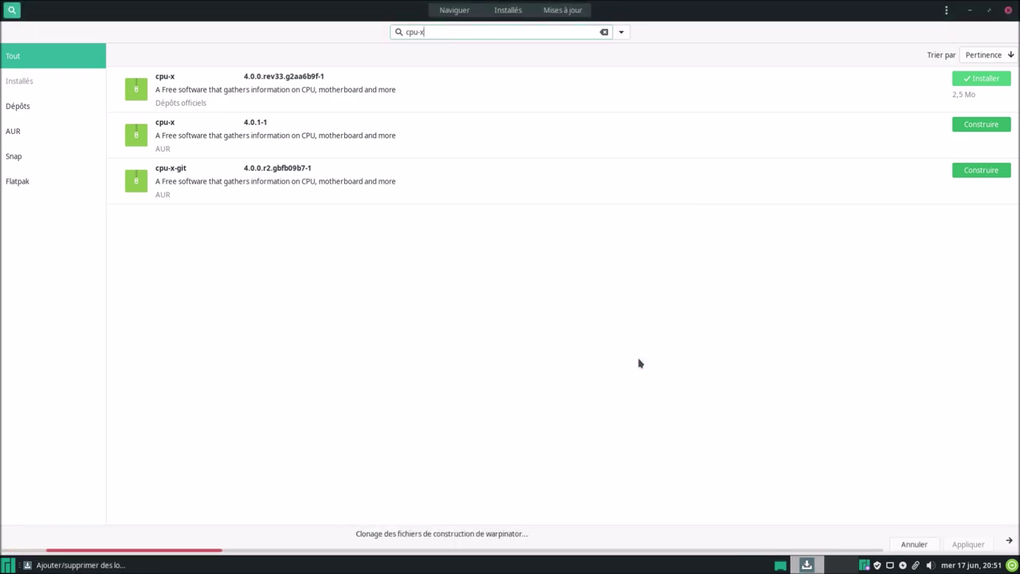
Show the transaction details and authorize the package installation with the account password
left_click(1009, 541)
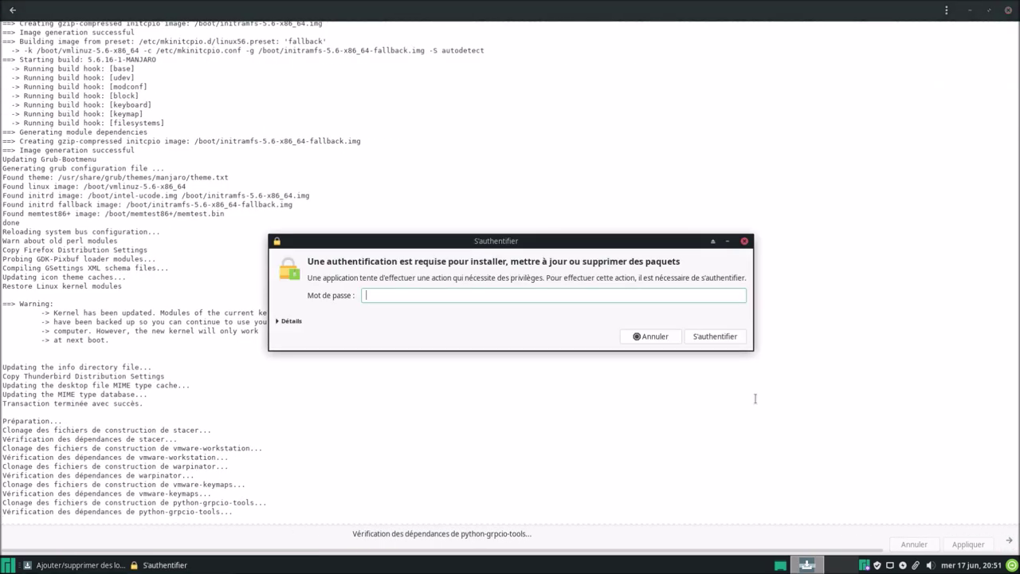
key("Return")
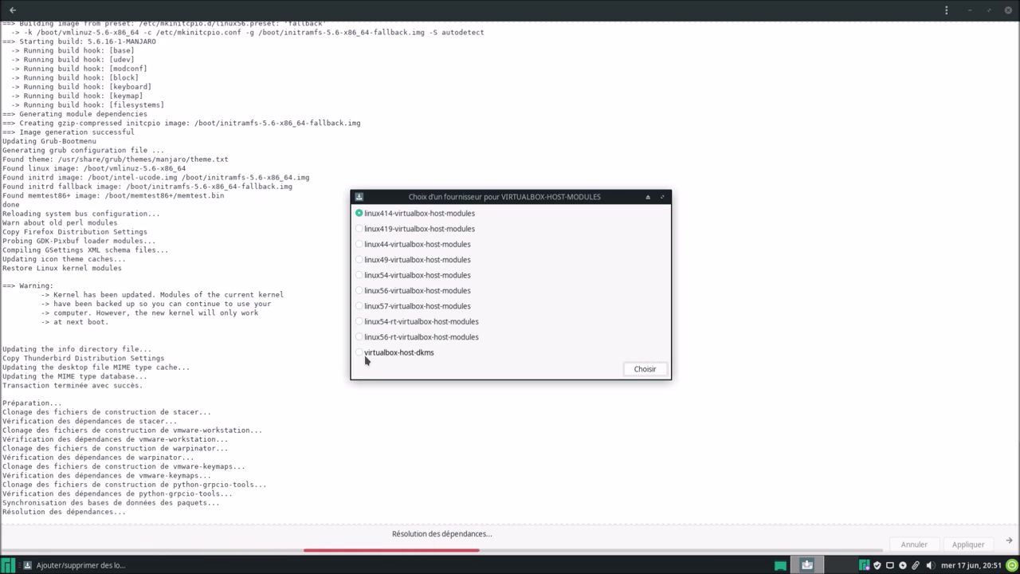
Choose virtualbox-host-dkms as the provider for VIRTUALBOX-HOST-MODULES and apply the summarized transaction without editing the build files
left_click(365, 356)
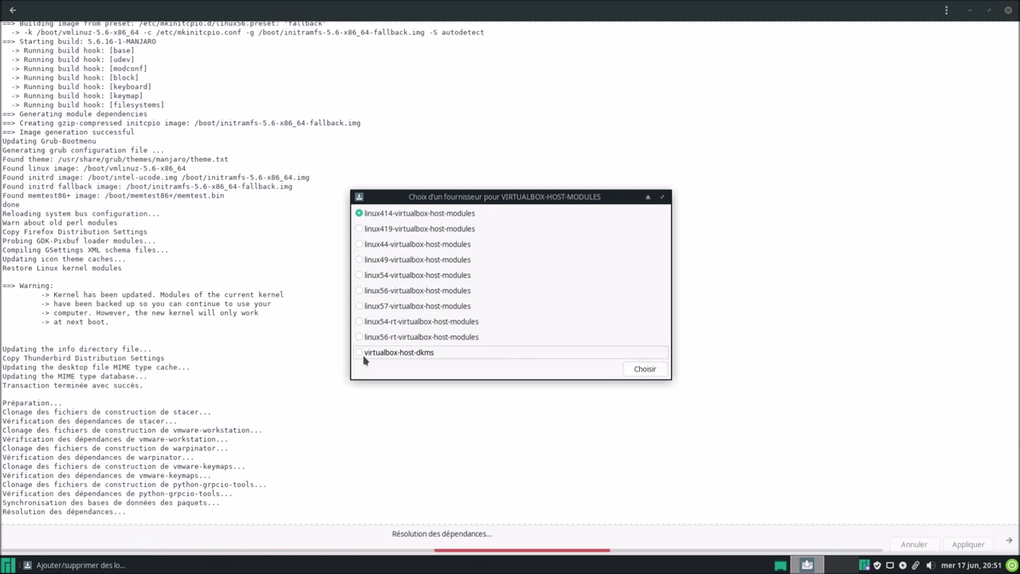
left_click(645, 371)
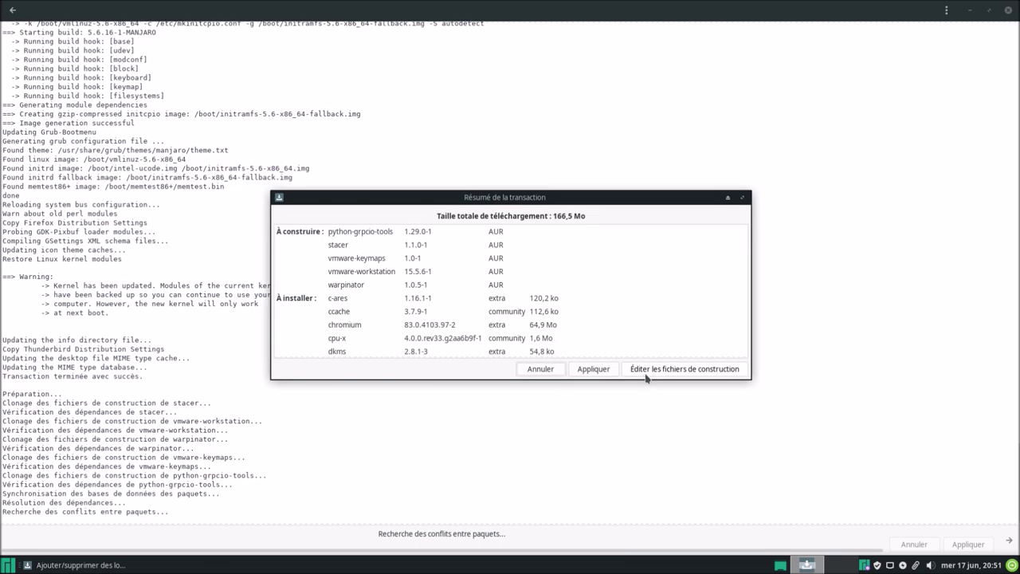
left_click(608, 368)
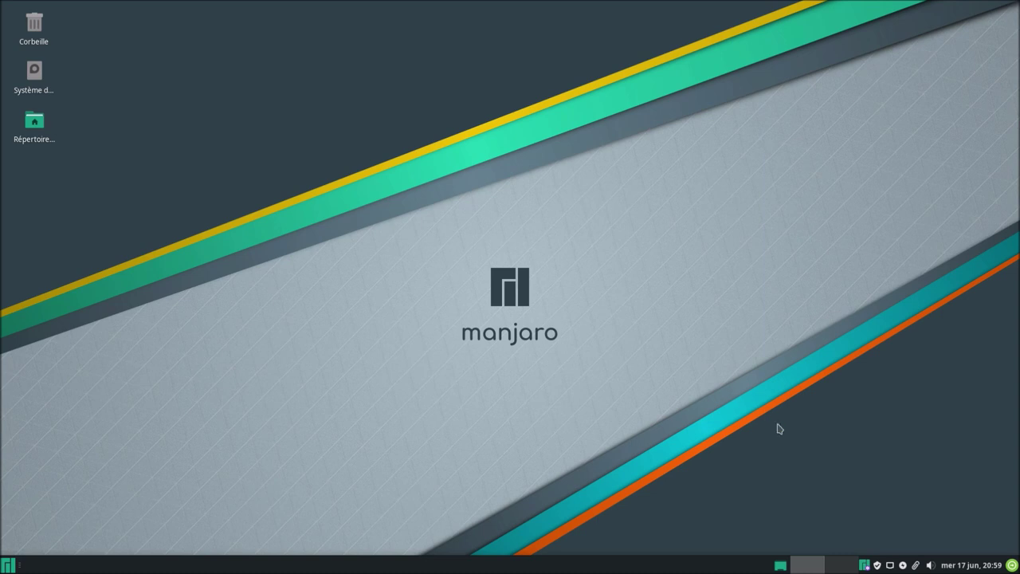
Open the software manager from the desktop, check for available updates and close it
left_click(877, 566)
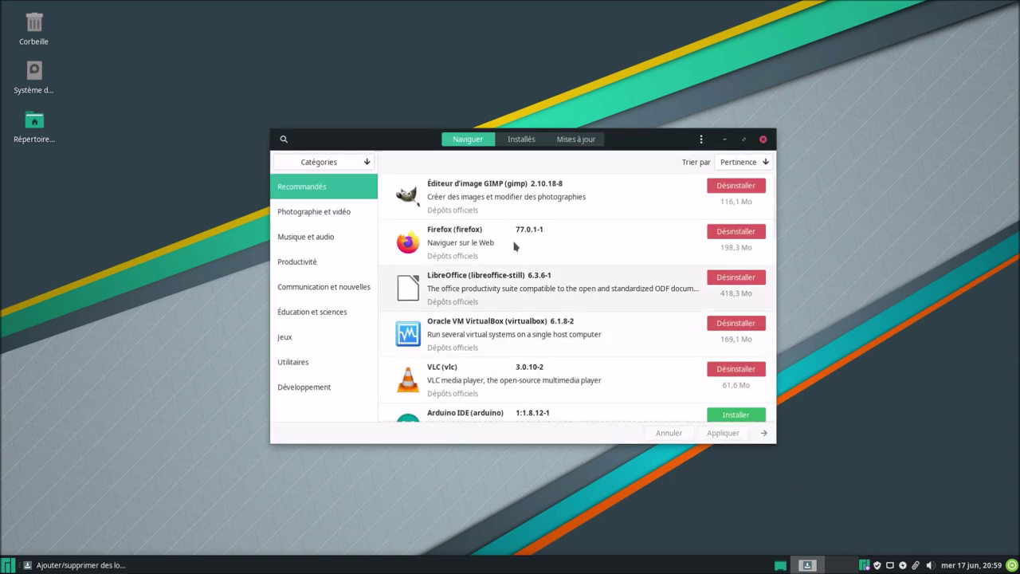
left_click(565, 139)
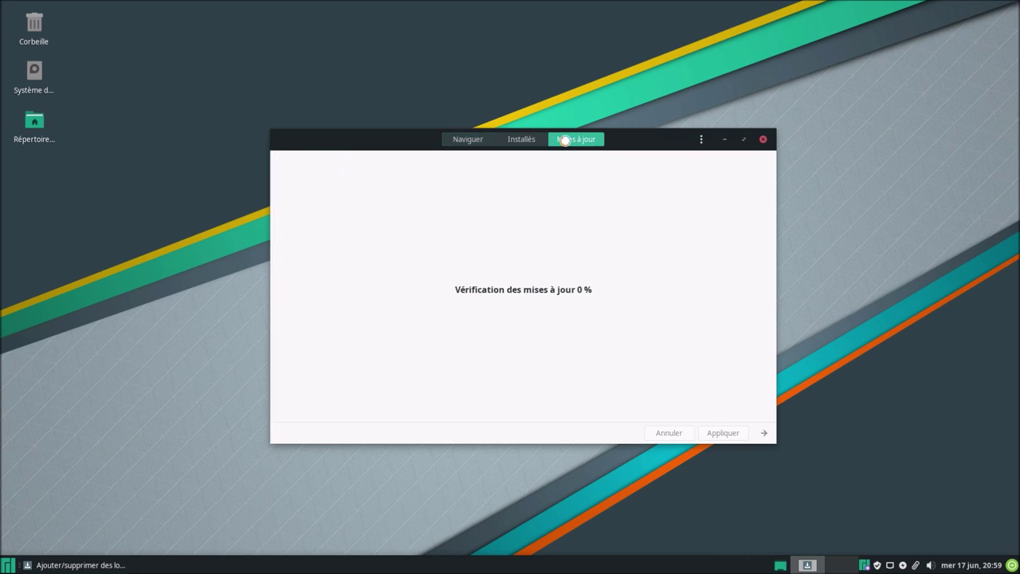
left_click(764, 140)
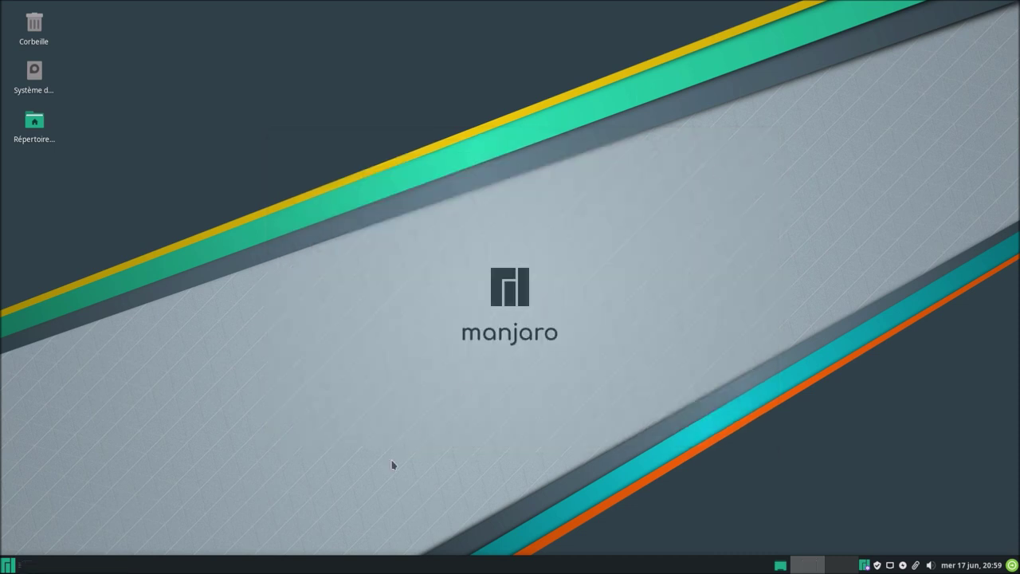
Search the installed applications for "ter" and open the Terminal Xfce preferences
key("super")
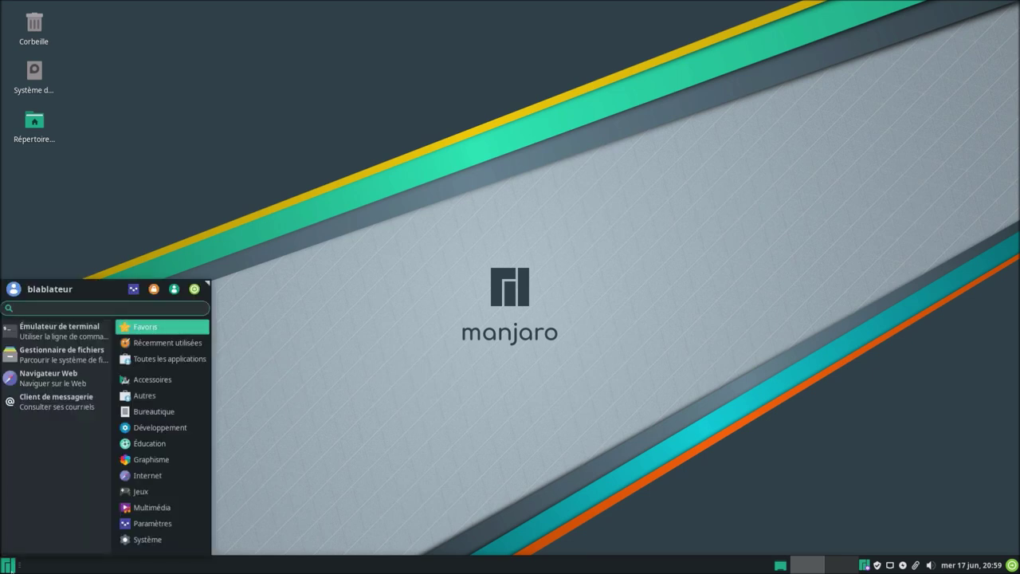
type("ter")
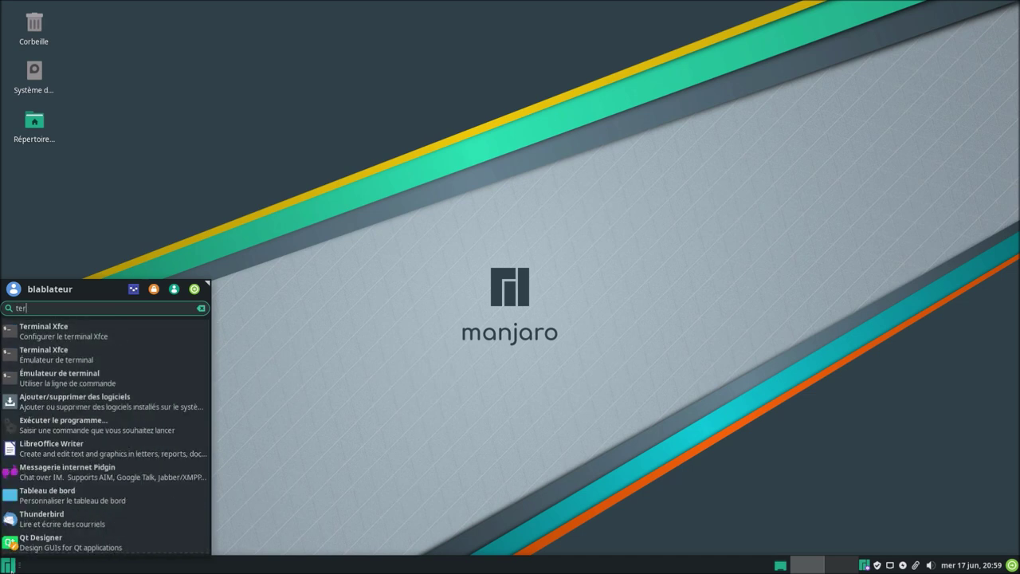
key("Return")
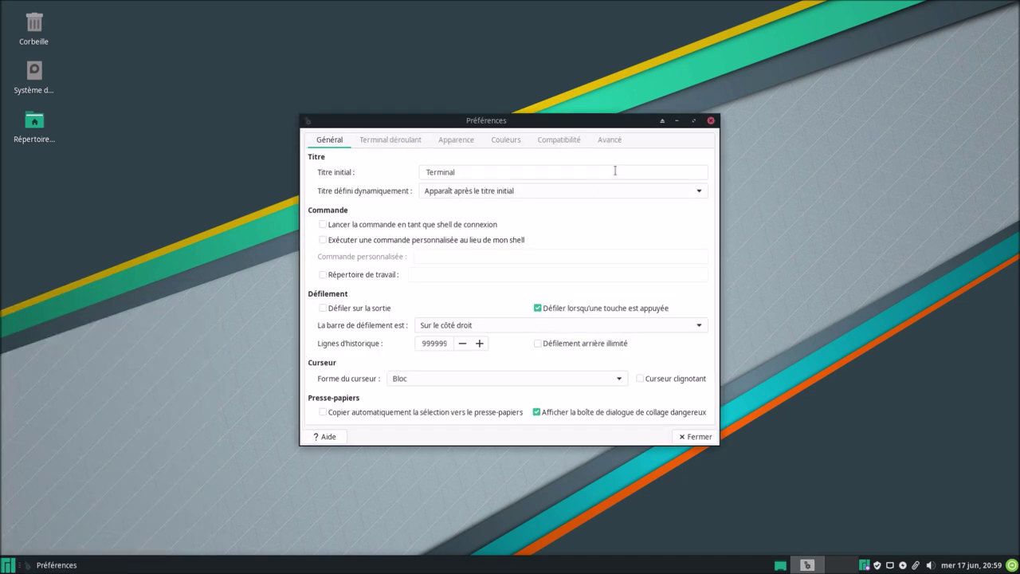
Close the preferences window, run nmon in a new terminal to view the disk I/O statistics, and close the terminal
left_click(711, 121)
left_click(11, 567)
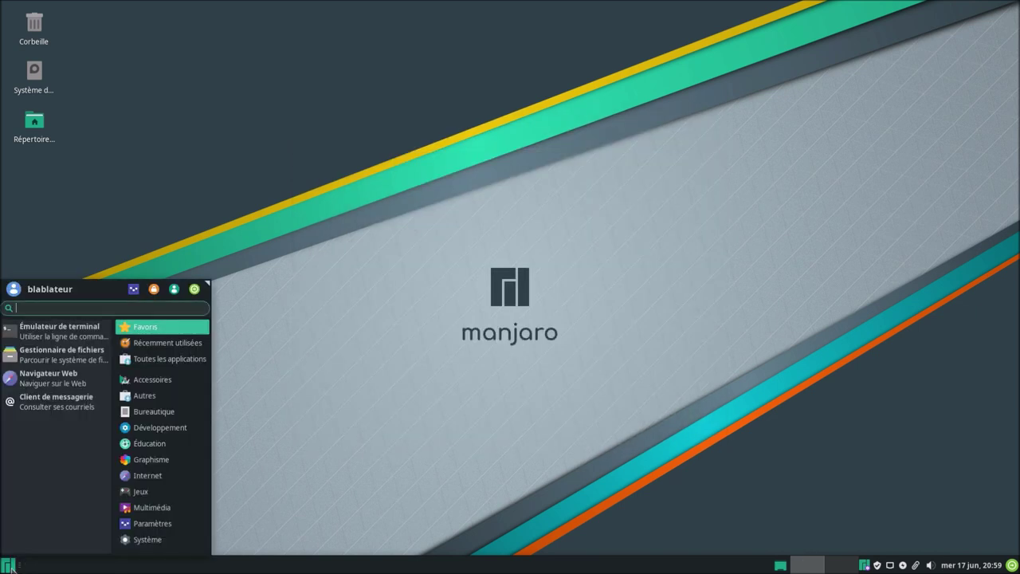
left_click(35, 336)
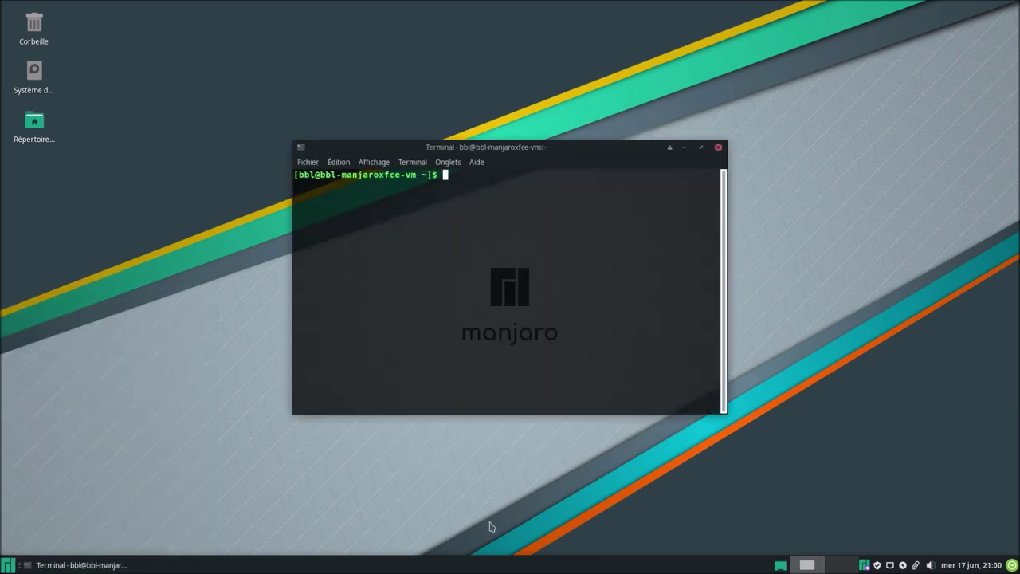
type("nmon")
key("Return")
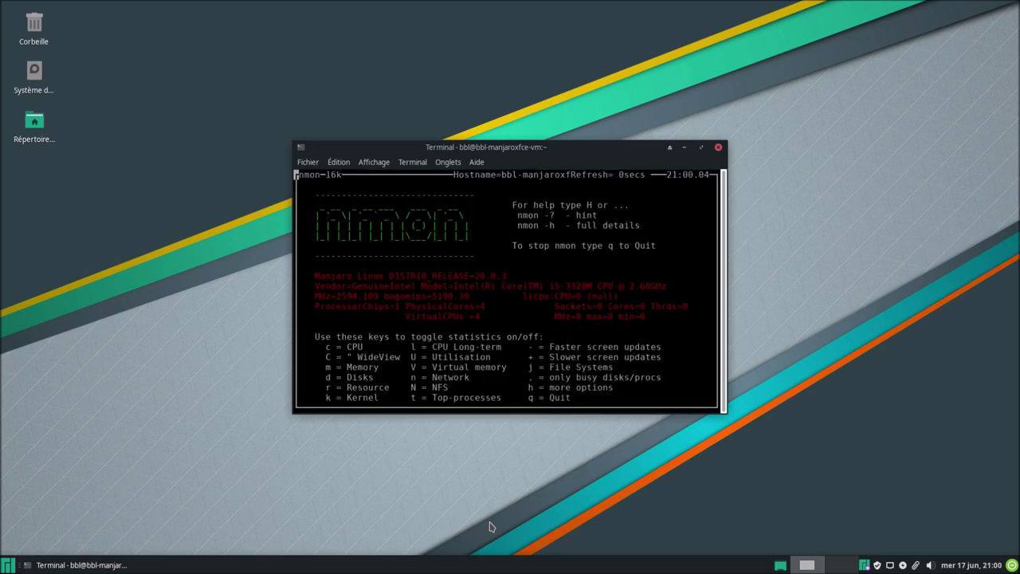
key("d")
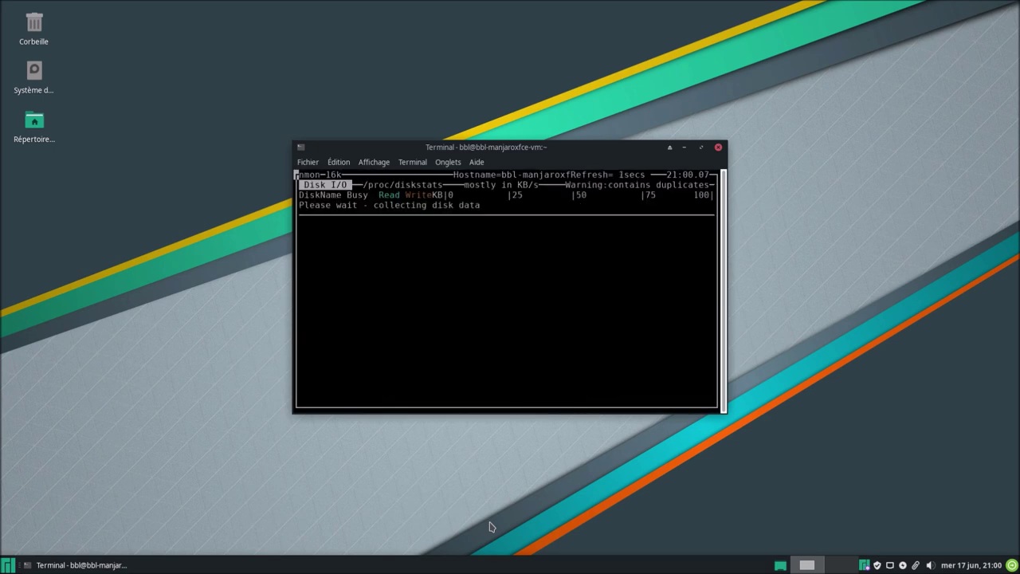
left_click(718, 147)
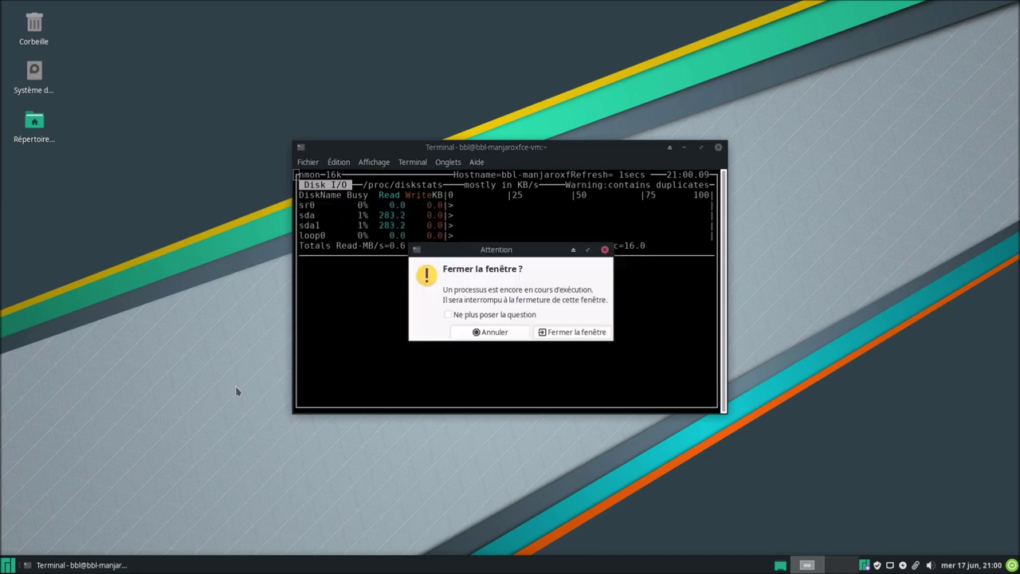
left_click(562, 334)
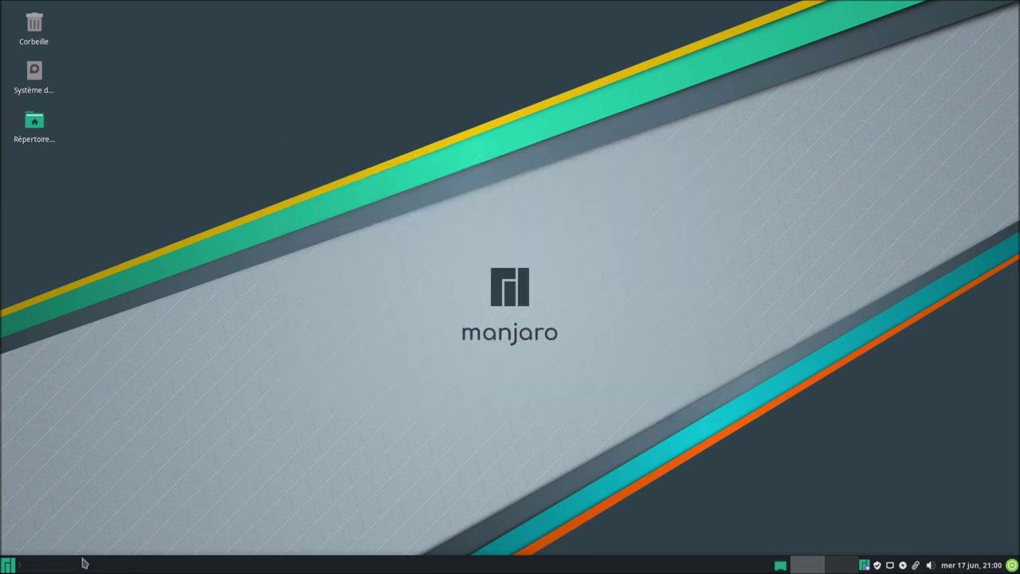
Search the installed applications for "cp" and launch CPU-X
left_click(8, 566)
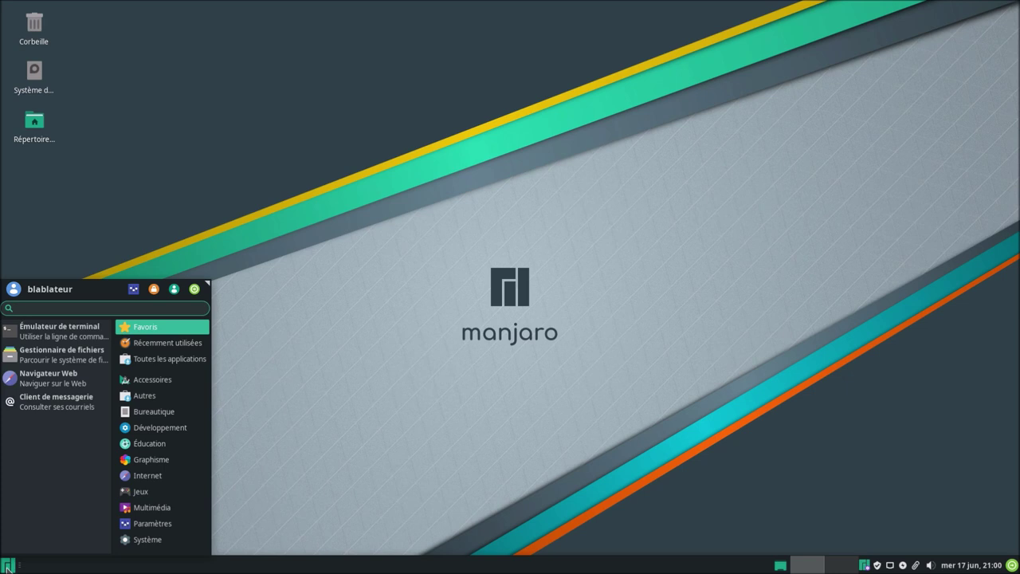
type("cp")
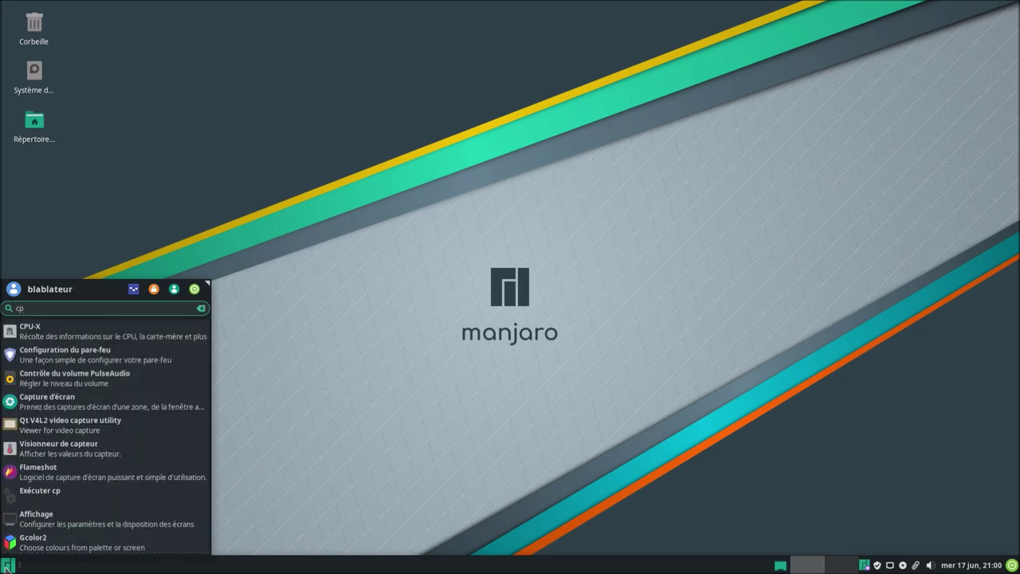
left_click(26, 330)
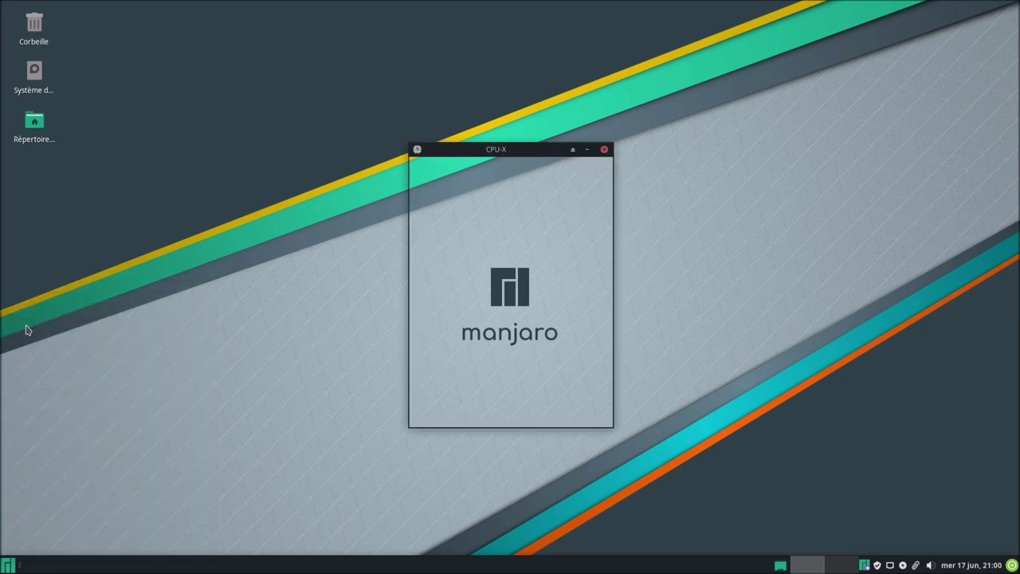
Review CPU-X's cache, motherboard, system, graphics, benchmark and about information, and close it
left_click(510, 165)
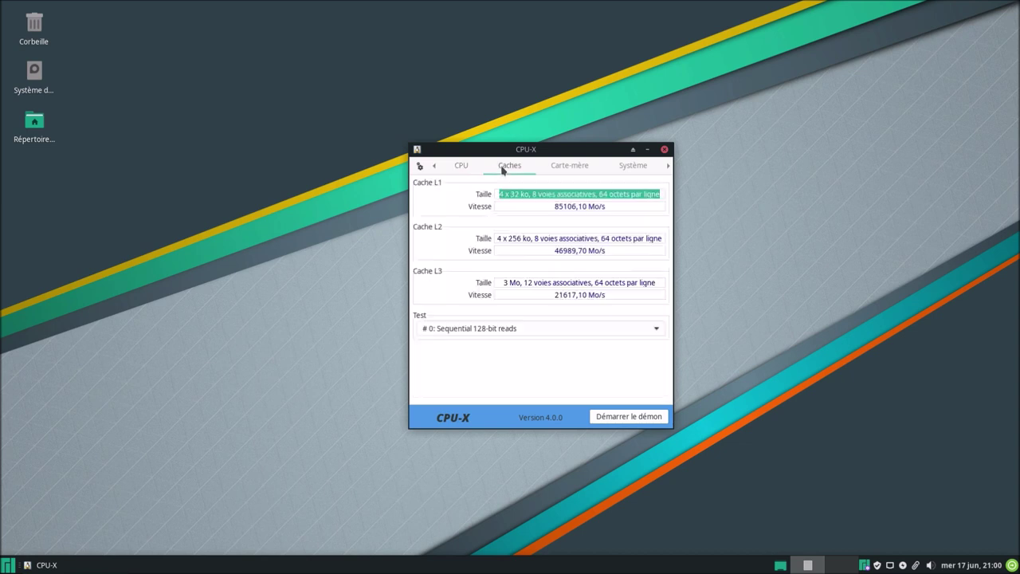
left_click(565, 165)
left_click(631, 167)
left_click(669, 166)
left_click(668, 167)
left_click(668, 167)
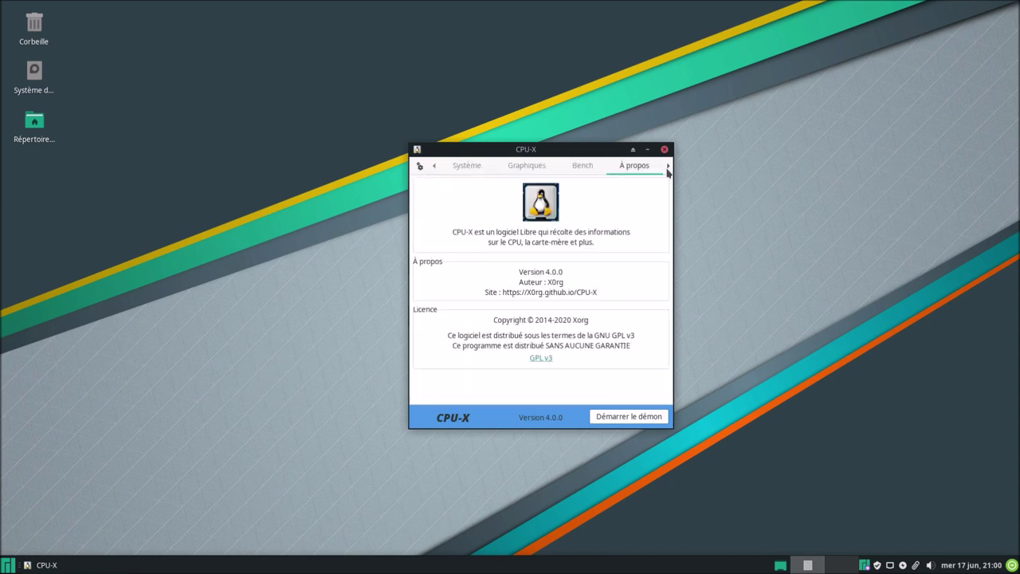
left_click(586, 167)
left_click(541, 172)
left_click(470, 166)
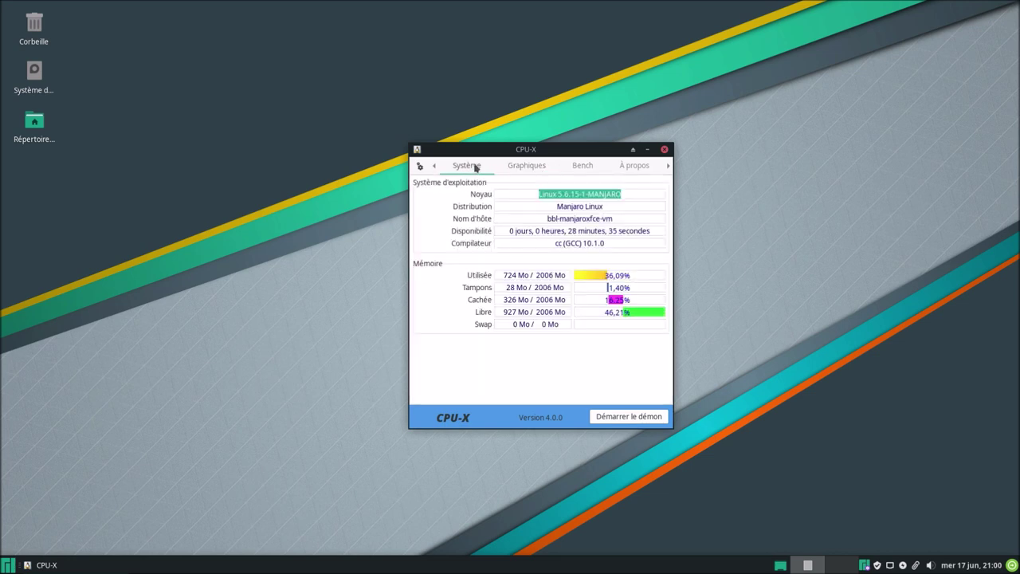
left_click(664, 149)
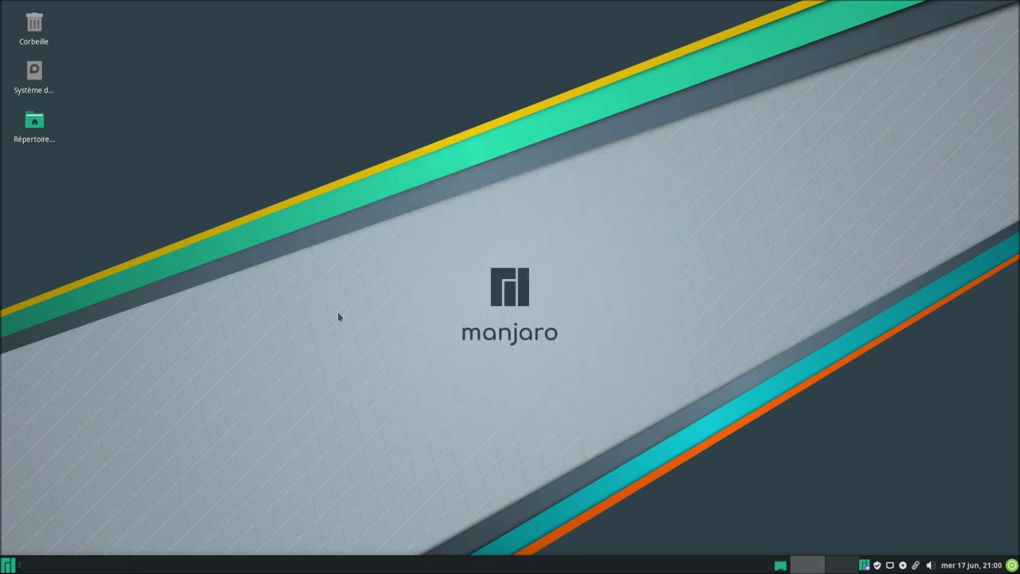
Examine the installed applications in the categories from Accessoires through Graphisme
left_click(8, 565)
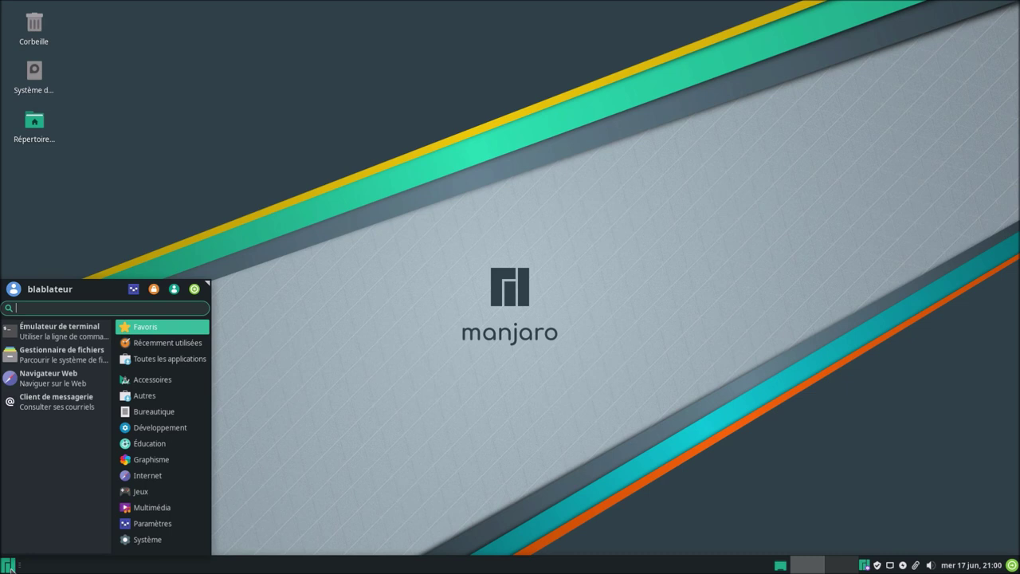
left_click(164, 380)
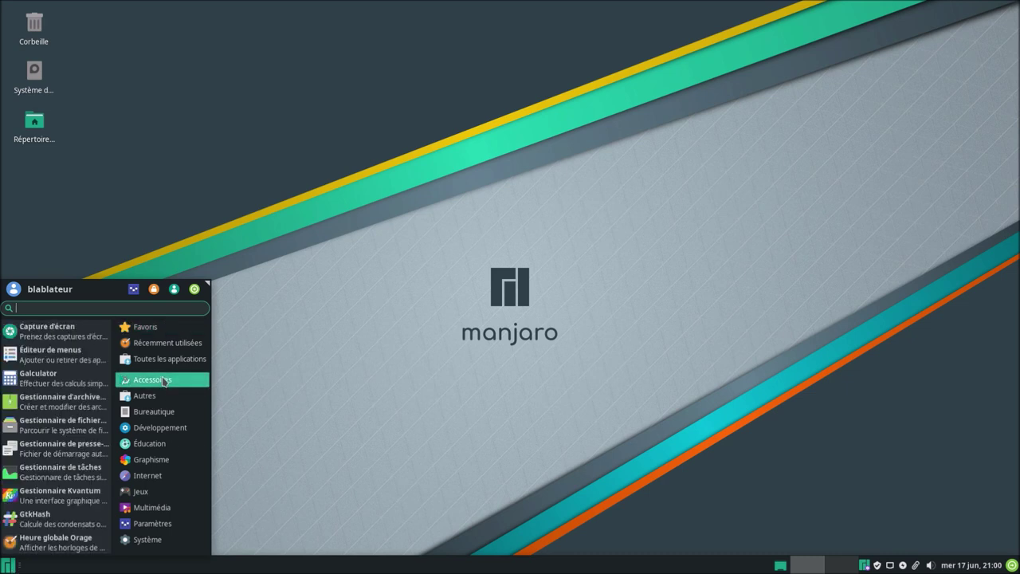
scroll(69, 386, "down", 5)
scroll(69, 387, "down", 6)
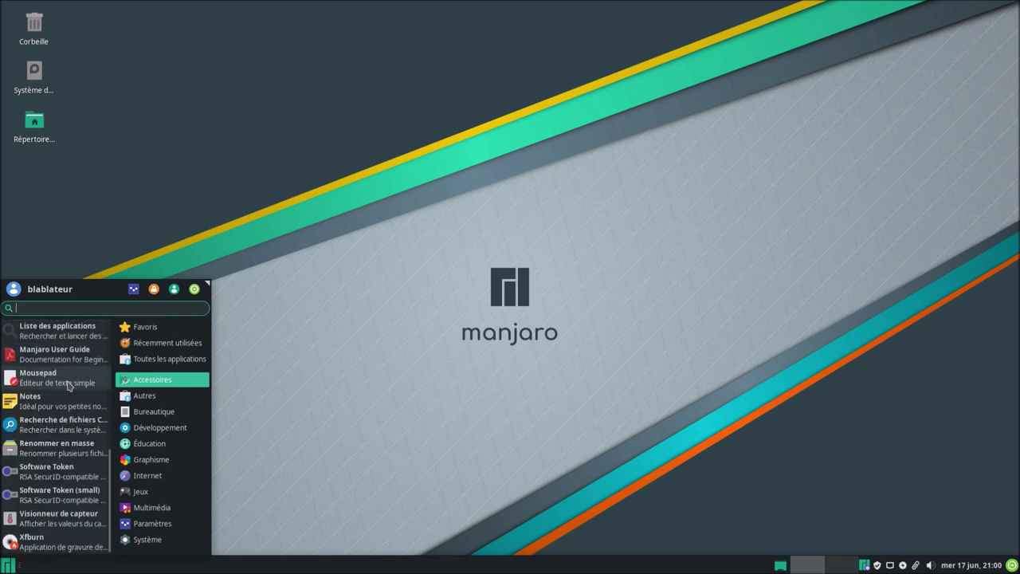
left_click(133, 397)
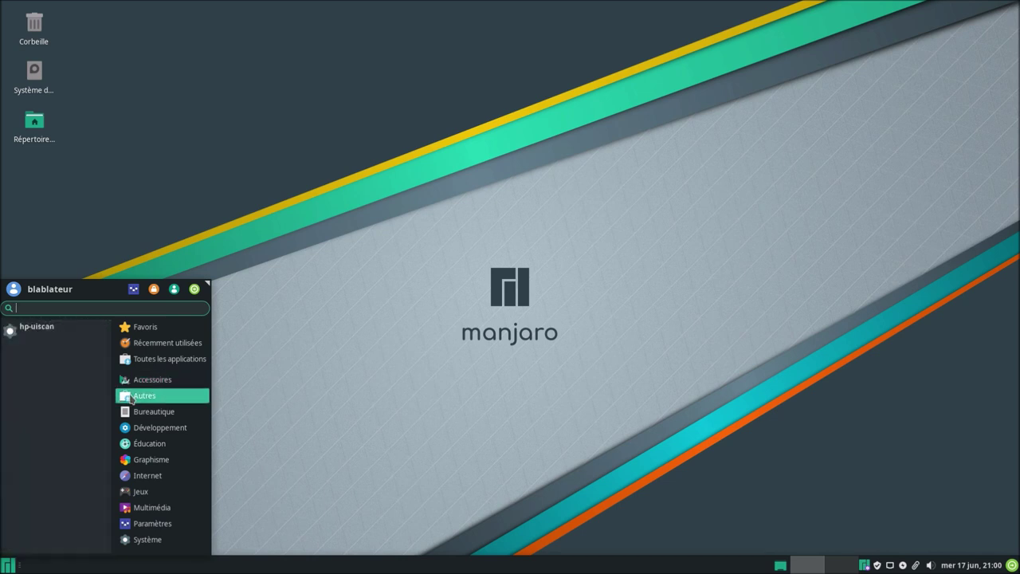
left_click(145, 415)
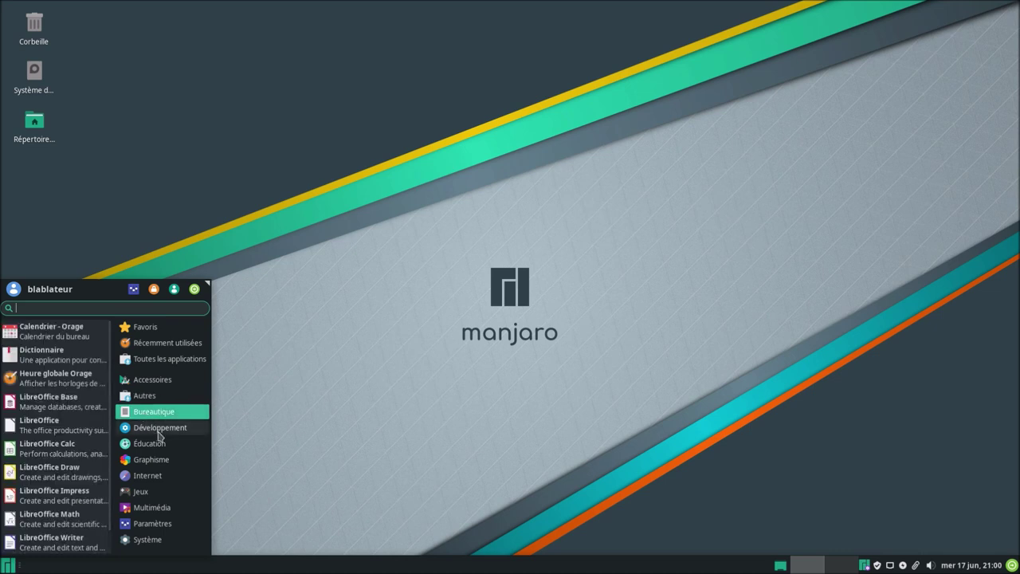
left_click(159, 428)
left_click(161, 444)
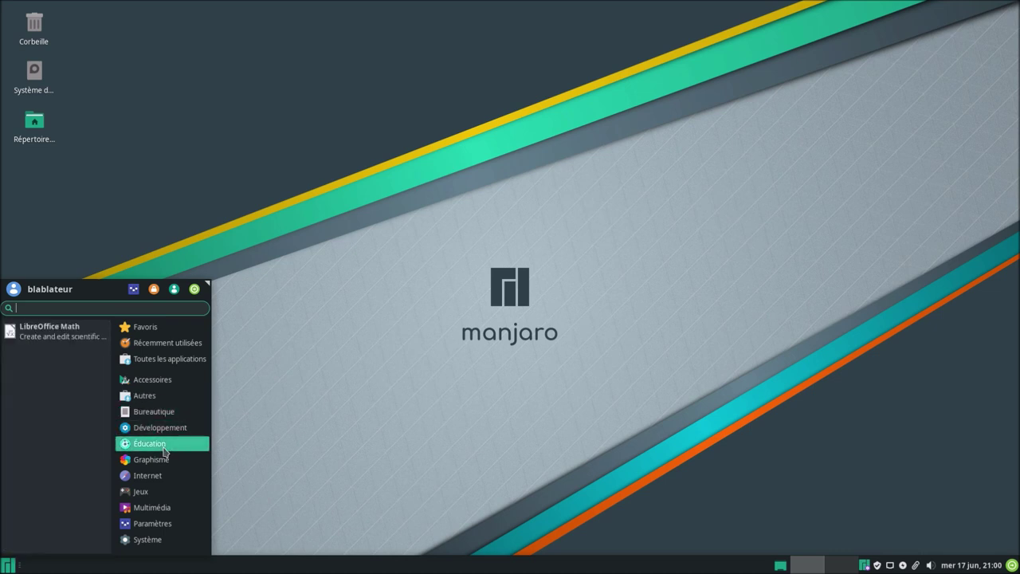
left_click(166, 461)
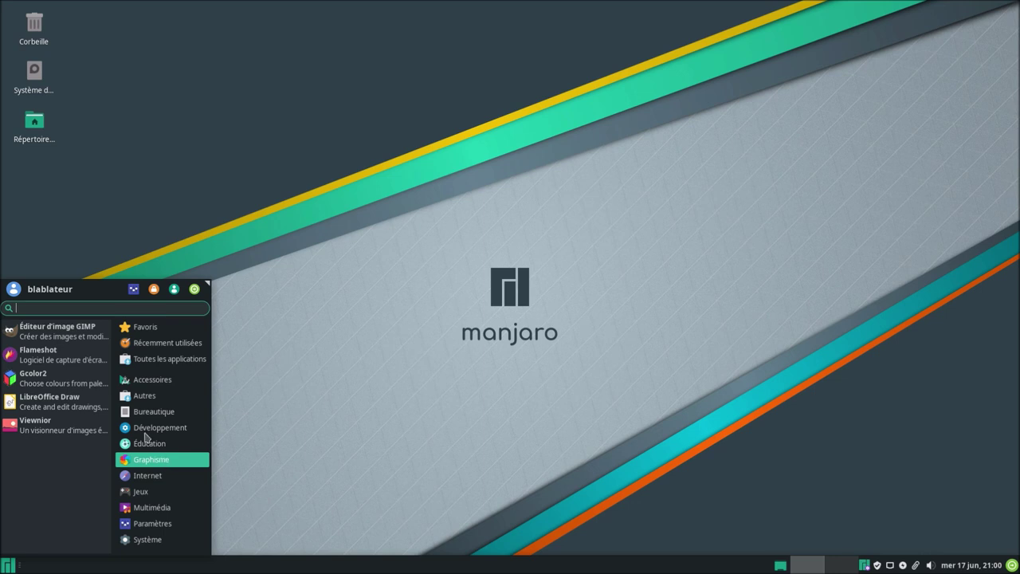
Use Flameshot to copy a capture of a desktop area about 1033 × 451 pixels around the Manjaro logo, and quit Flameshot
left_click(73, 362)
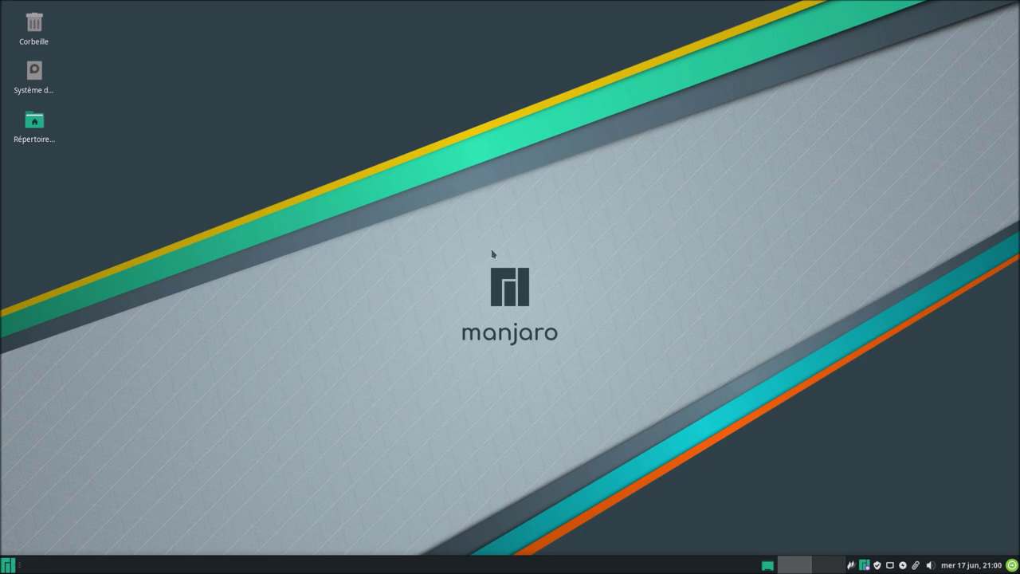
left_click(864, 565)
left_click_drag(321, 235, 871, 475)
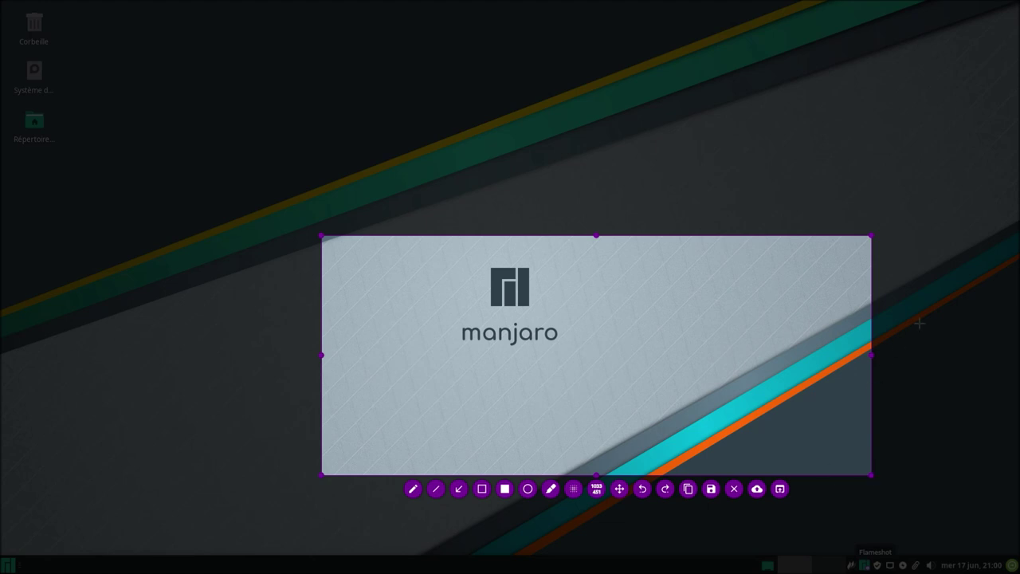
key("ctrl+c")
right_click(860, 565)
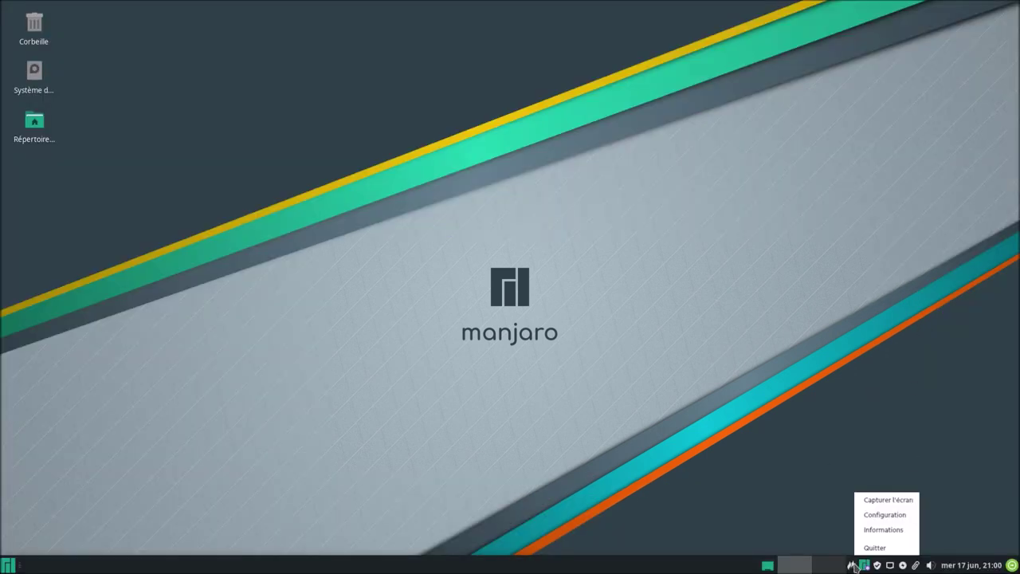
left_click(866, 547)
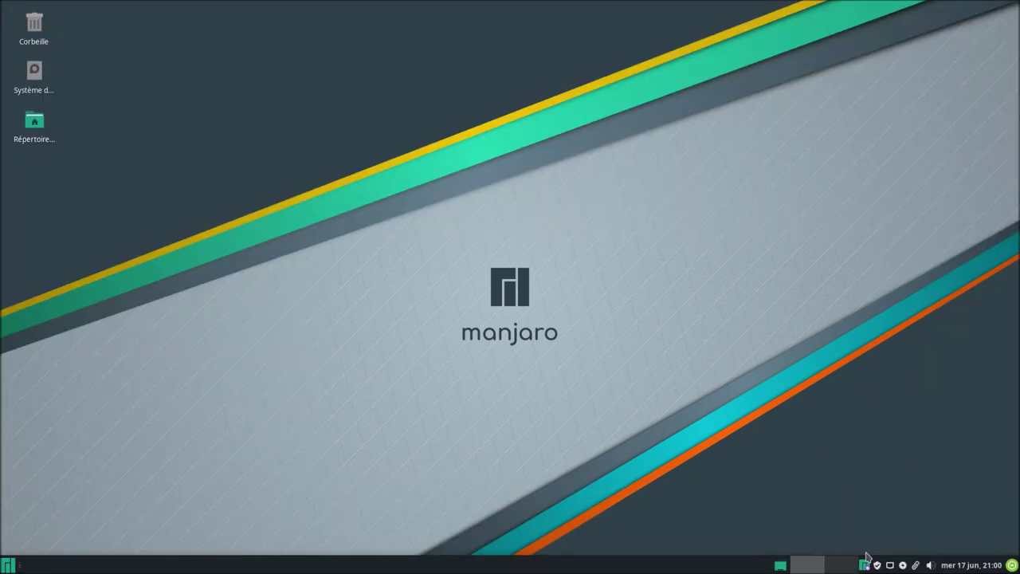
Launch Chromium from the Internet applications, check its version information, and close the browser
left_click(9, 565)
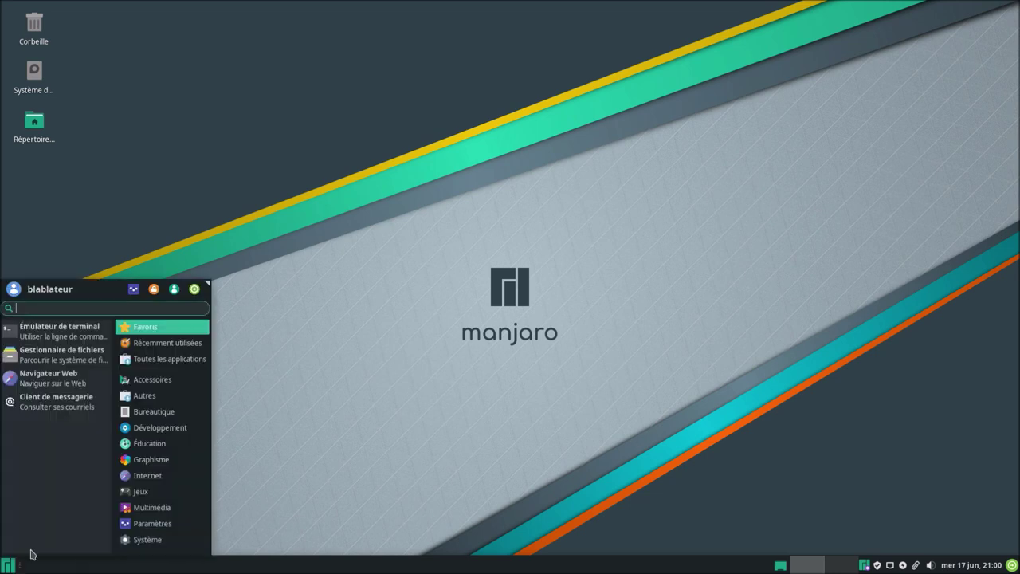
left_click(160, 459)
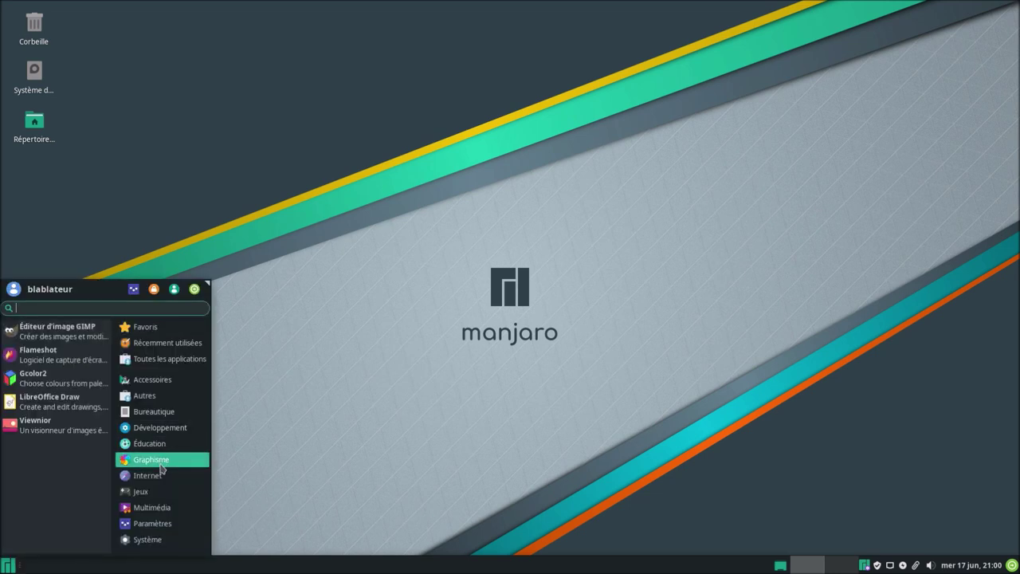
left_click(148, 475)
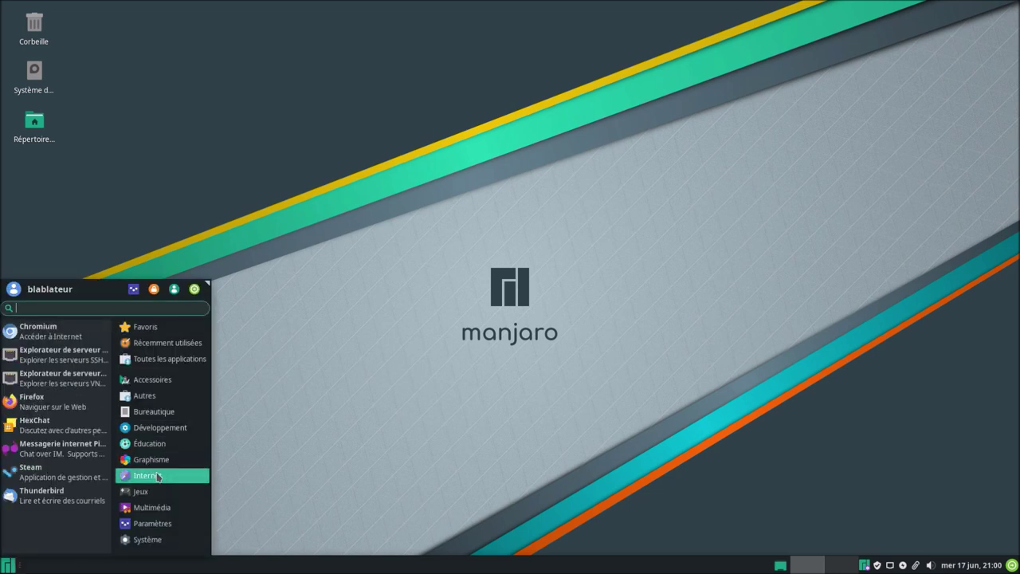
left_click(51, 332)
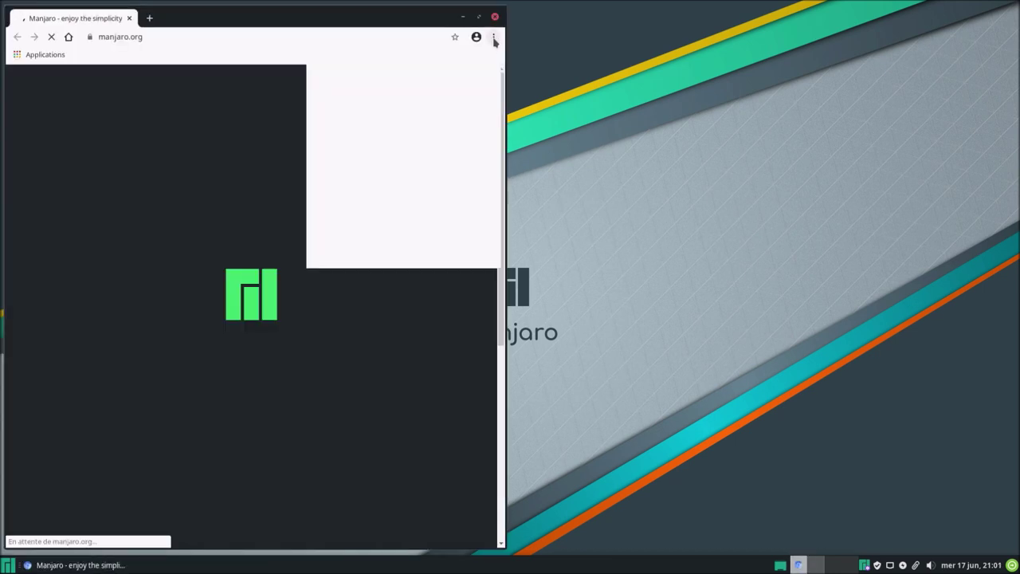
left_click(494, 37)
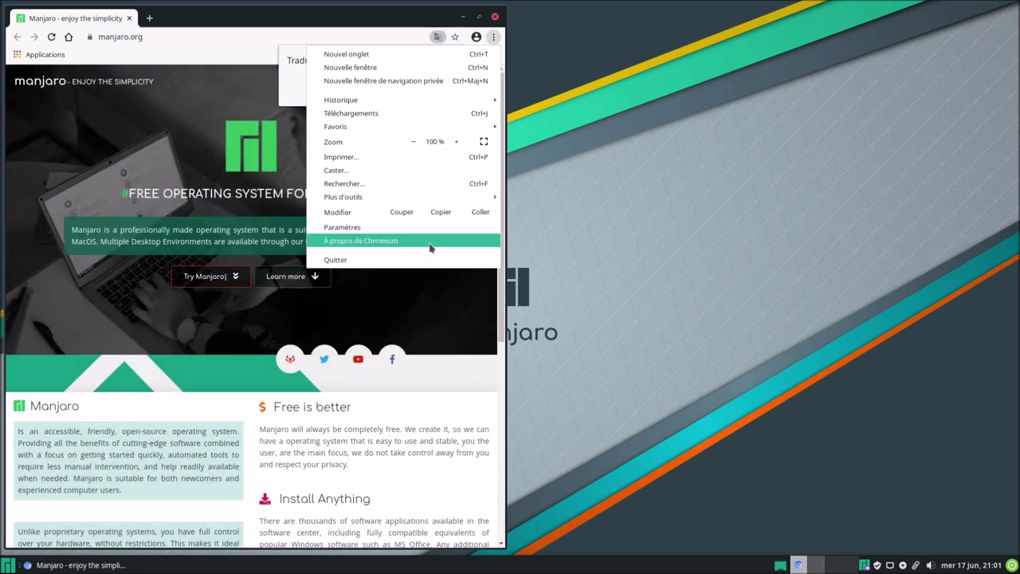
left_click(430, 242)
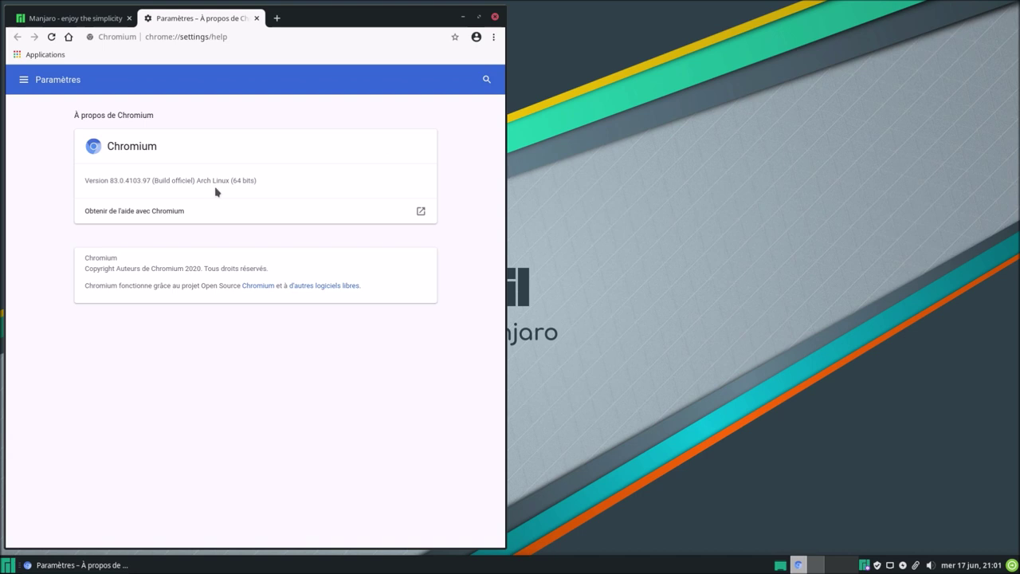
left_click(256, 17)
left_click(495, 16)
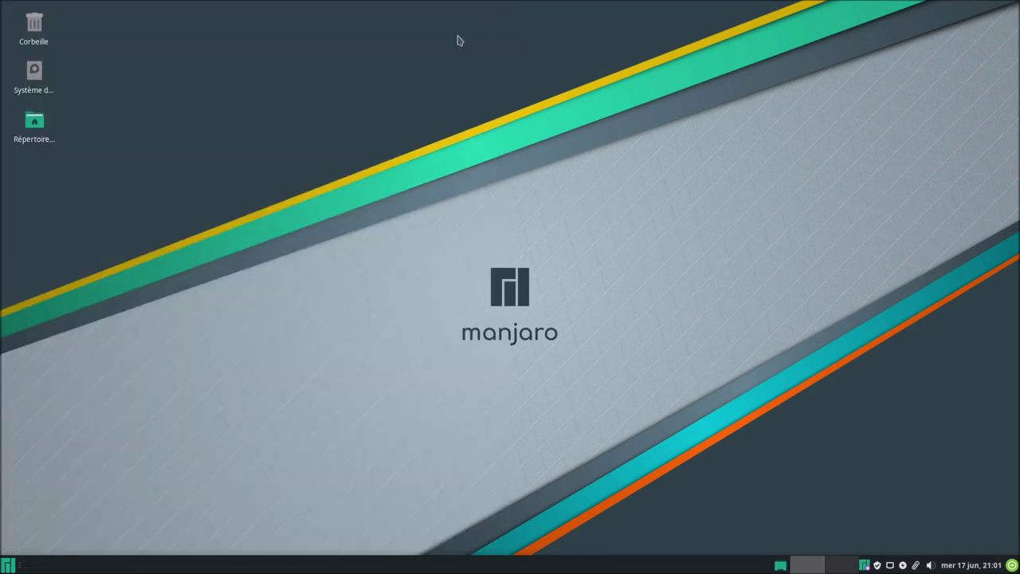
Examine the installed applications in the Graphisme, Internet, Jeux and Multimédia categories
left_click(6, 565)
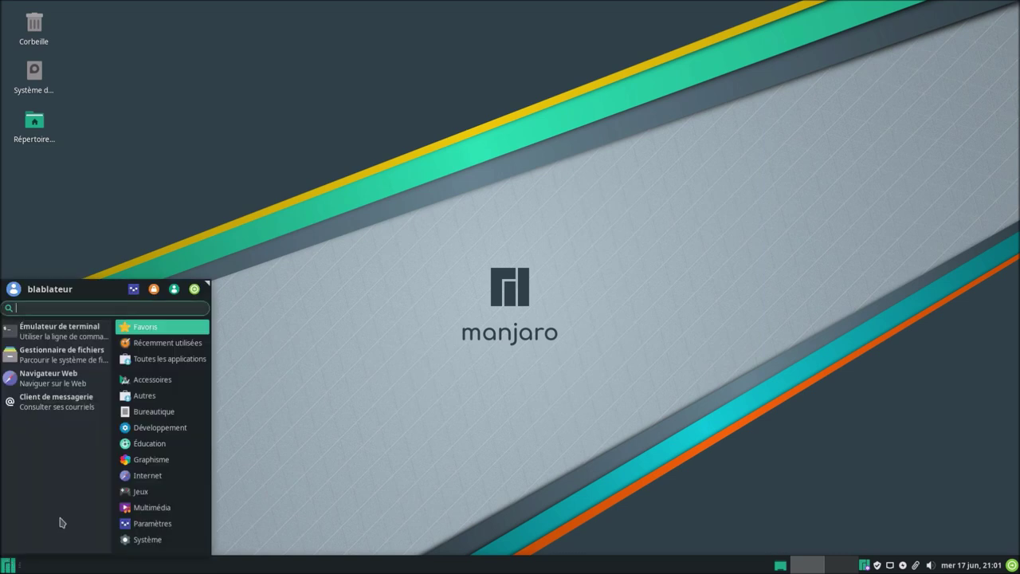
left_click(148, 463)
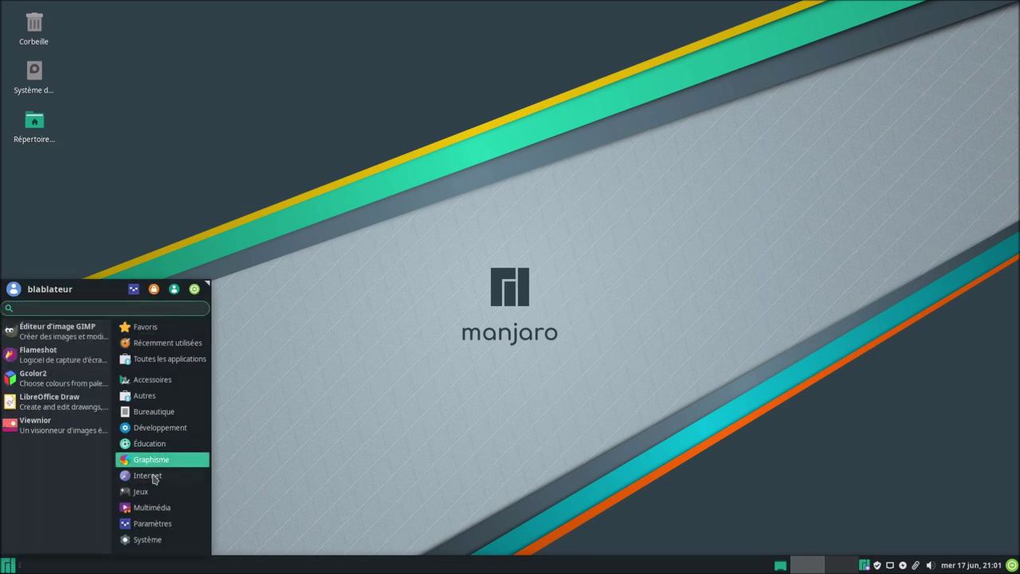
left_click(153, 480)
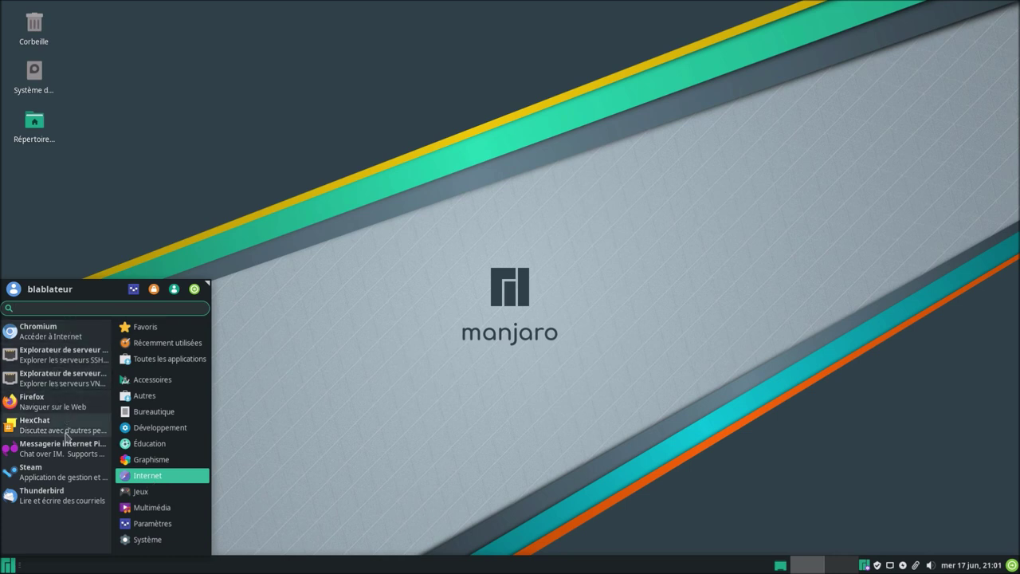
left_click(127, 493)
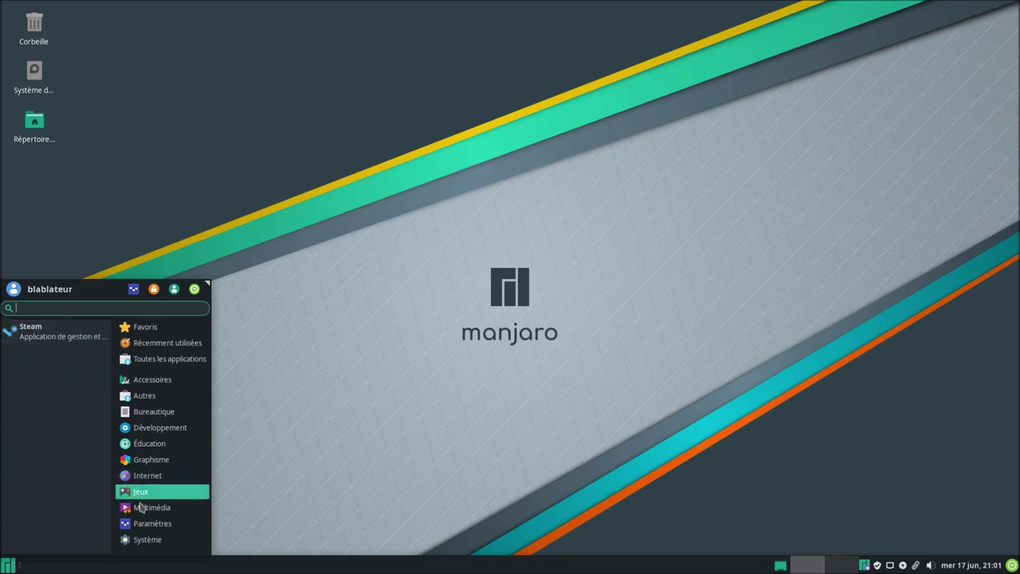
left_click(146, 511)
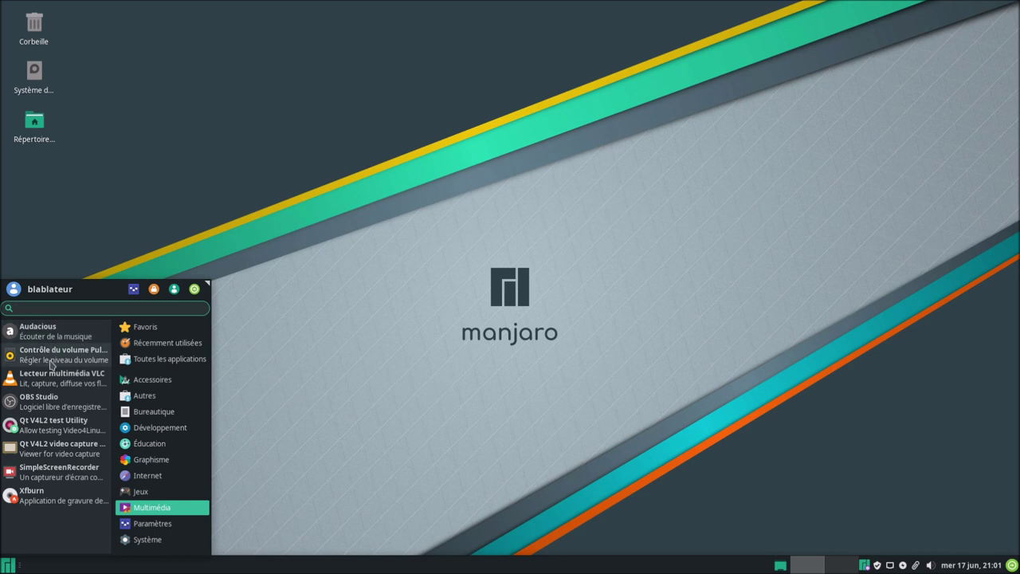
Launch OBS Studio, decline its automatic configuration assistant, and quit it
left_click(68, 408)
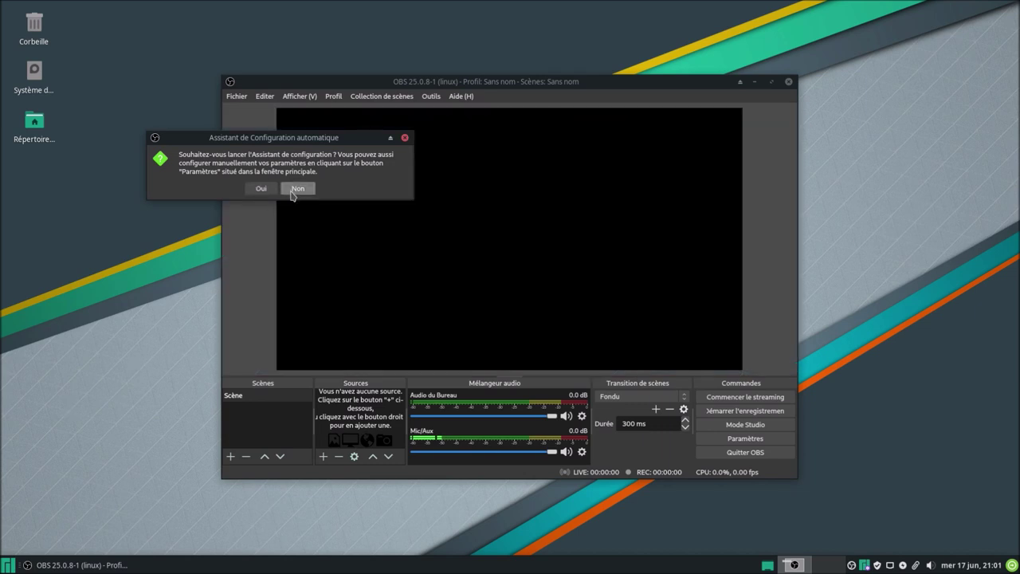
left_click(292, 195)
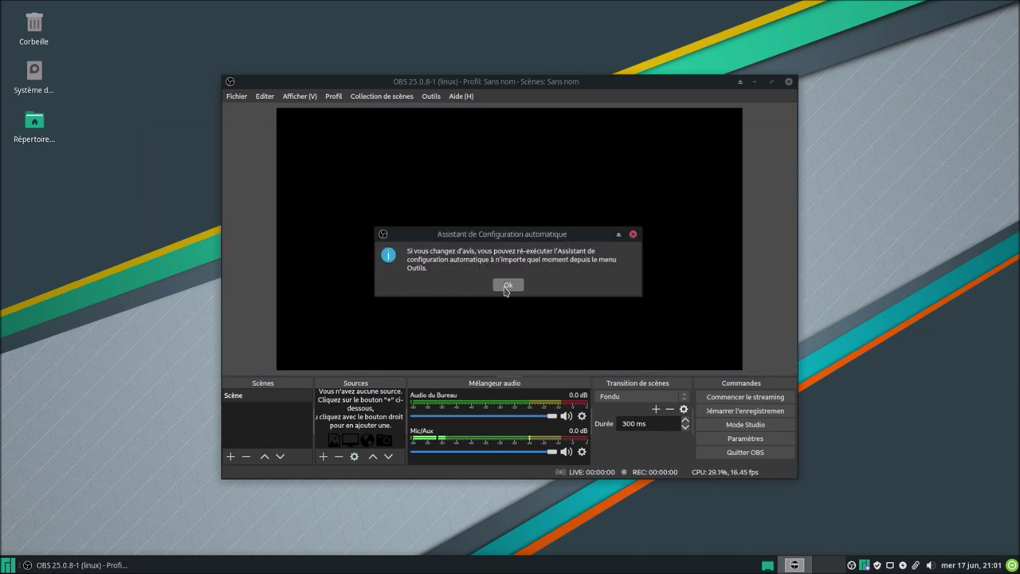
left_click(507, 287)
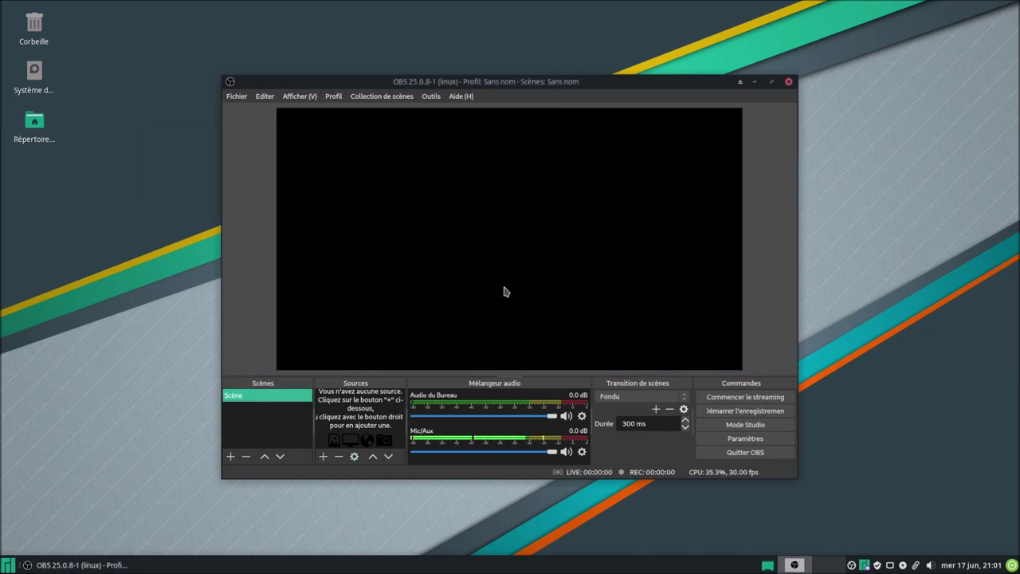
left_click(745, 452)
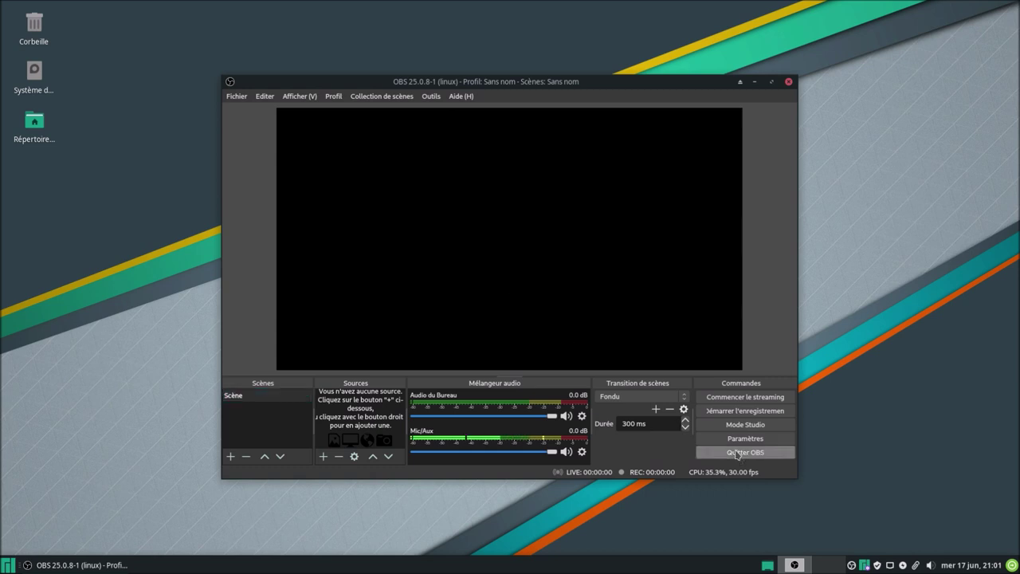
Launch SimpleScreenRecorder from the Multimédia applications, continue with the default settings to the recording page, start the preview, and close the program
left_click(8, 565)
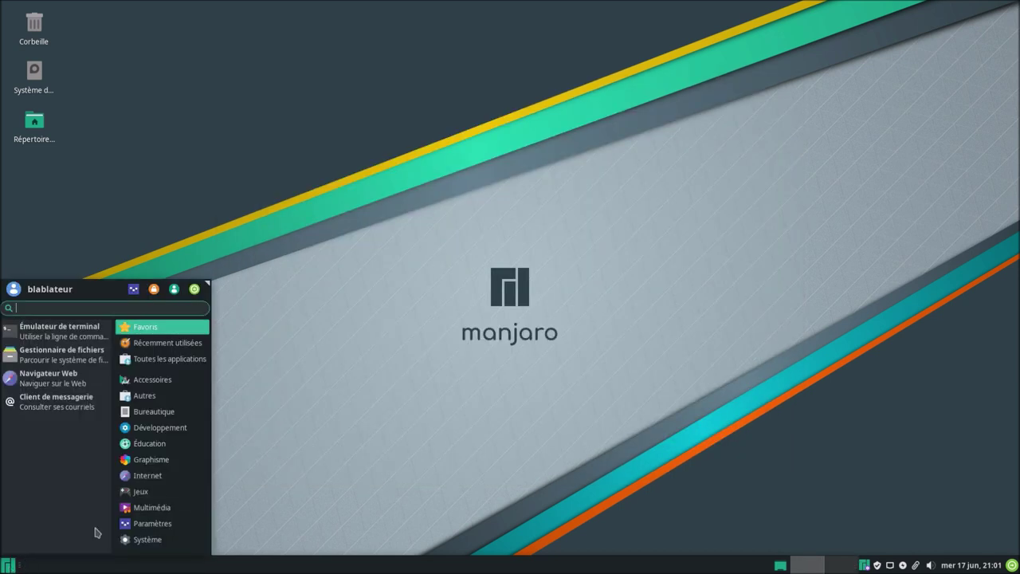
left_click(166, 512)
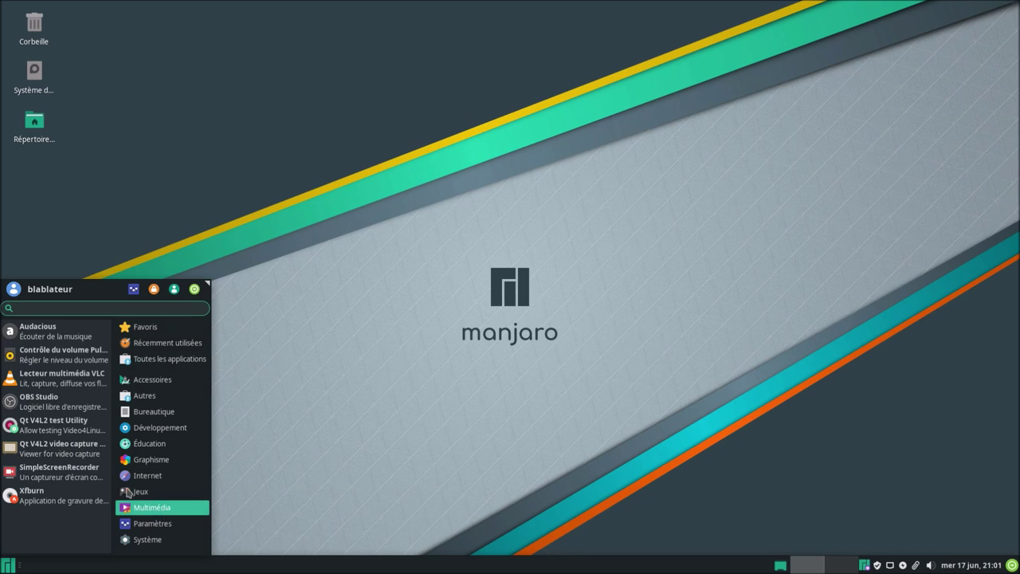
left_click(67, 474)
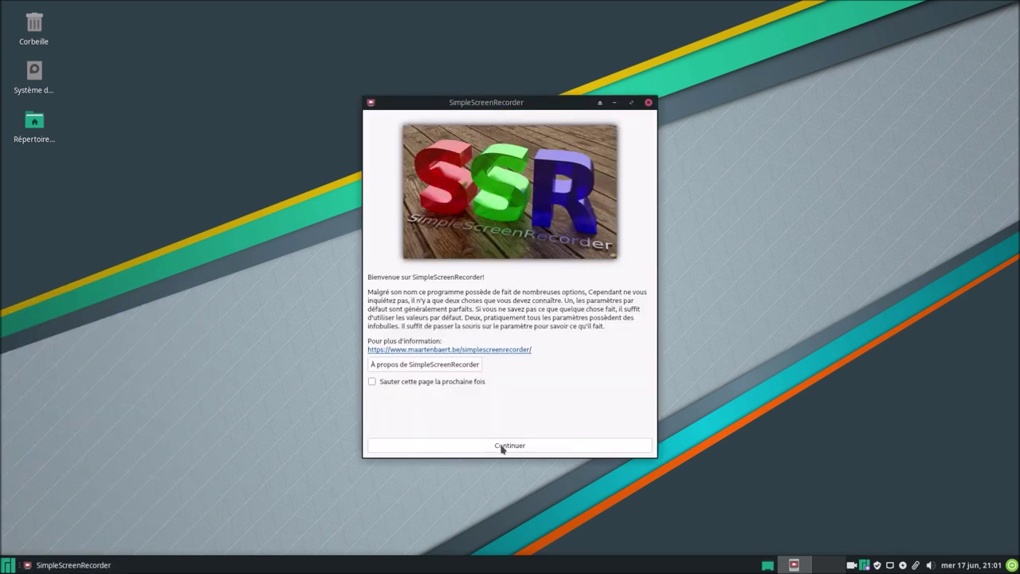
left_click(502, 447)
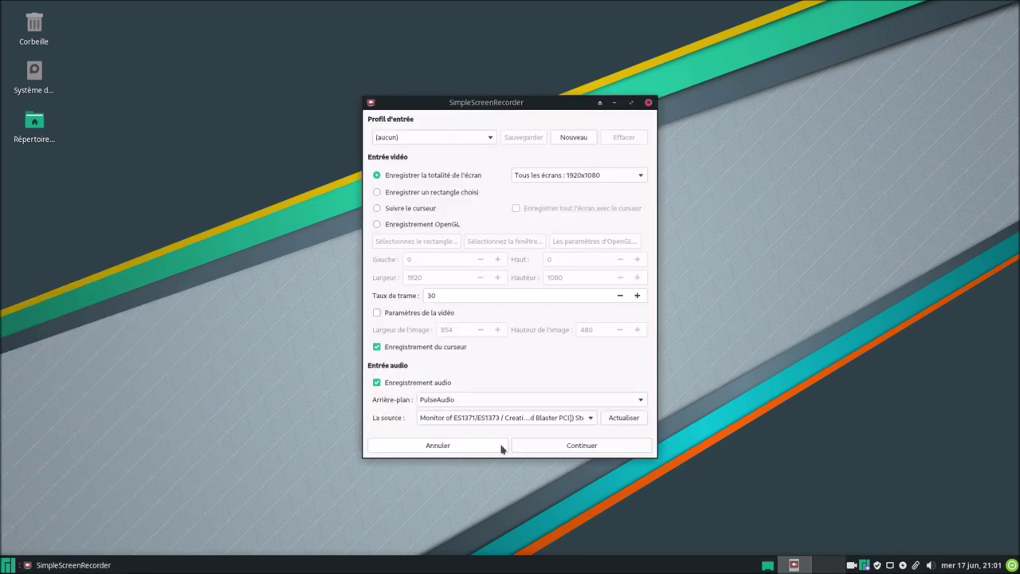
left_click(541, 450)
left_click(542, 450)
left_click(551, 354)
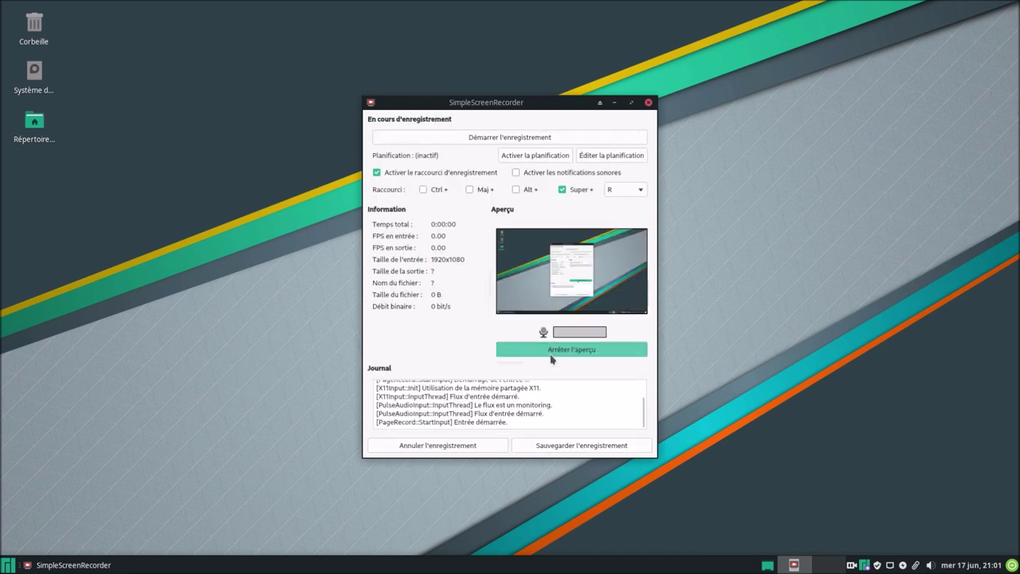
left_click(649, 103)
Find Oracle VM VirtualBox by searching the installed applications for "vir", and launch it
left_click(9, 564)
left_click(141, 516)
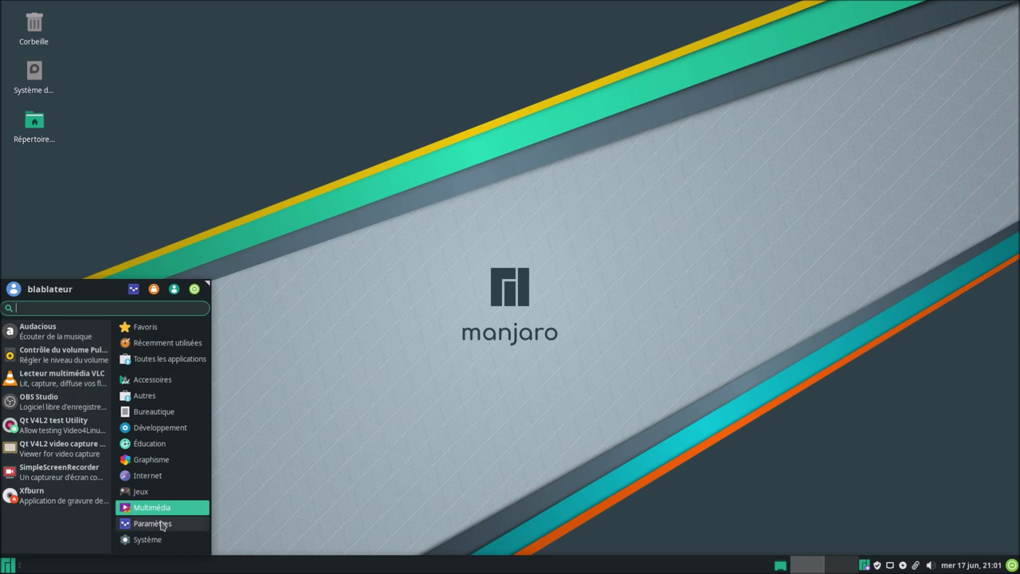
left_click(162, 524)
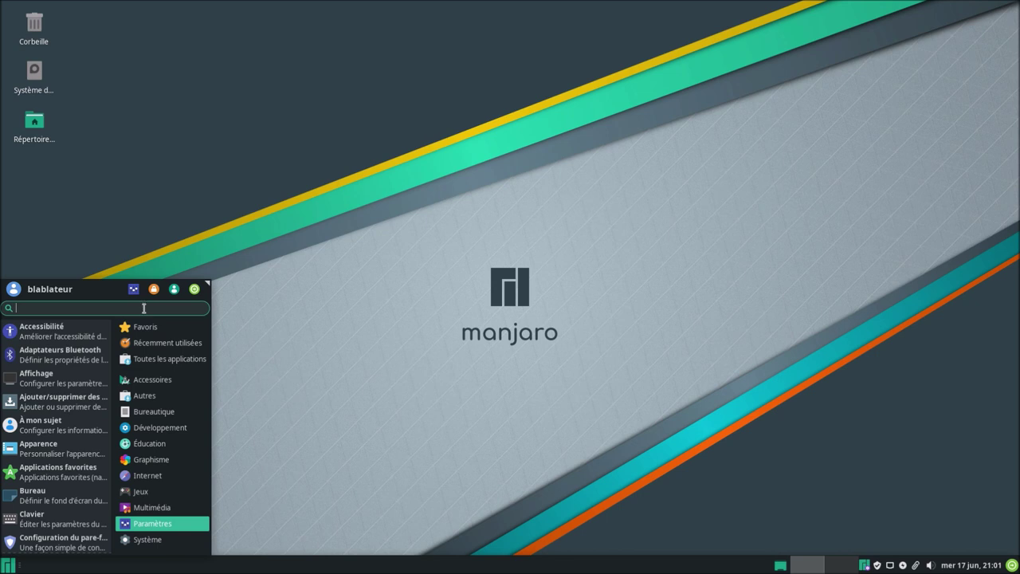
type("vir")
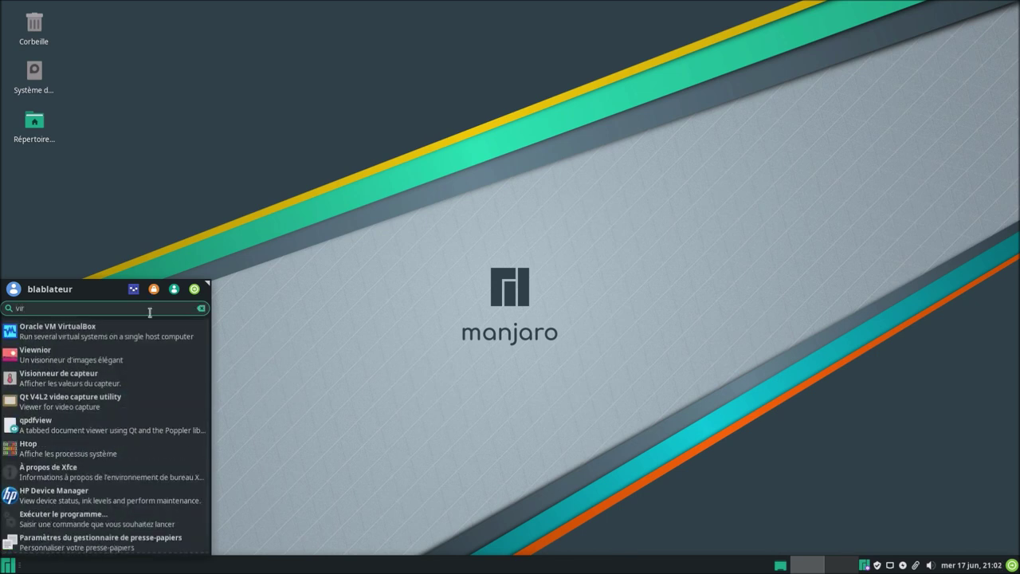
left_click(164, 333)
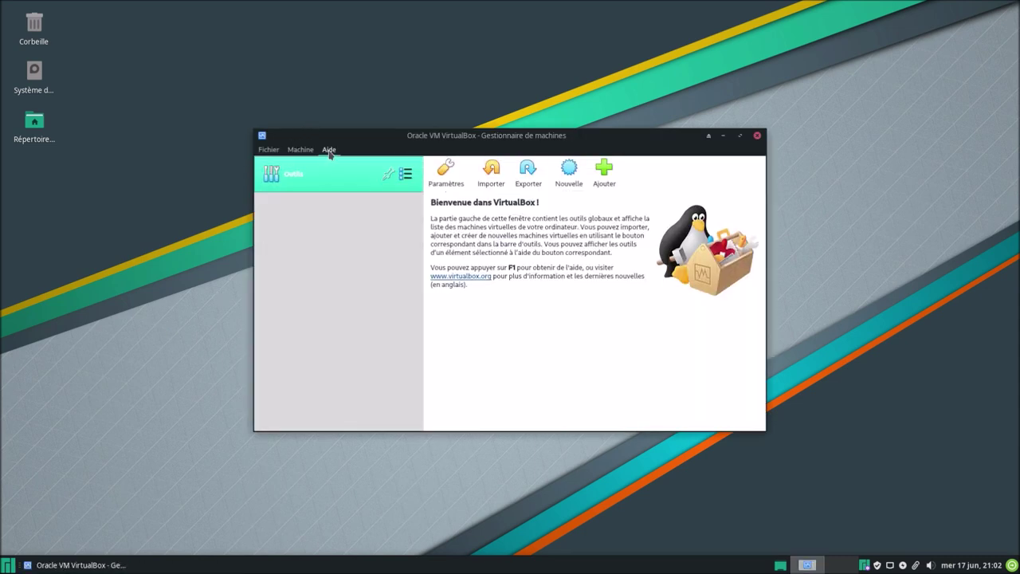
Check VirtualBox's version in its about information, and close that information
left_click(329, 149)
left_click(359, 252)
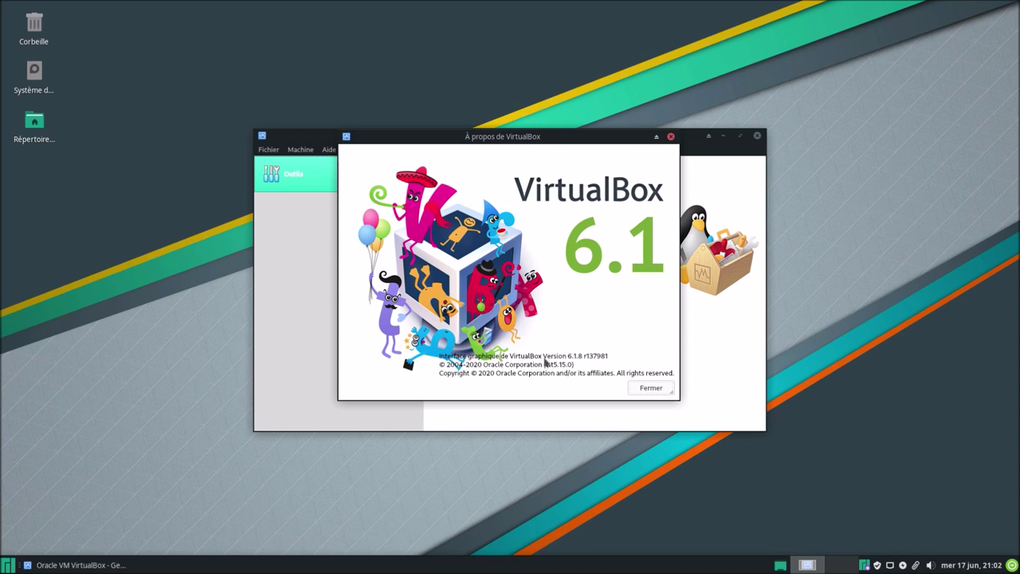
left_click(650, 388)
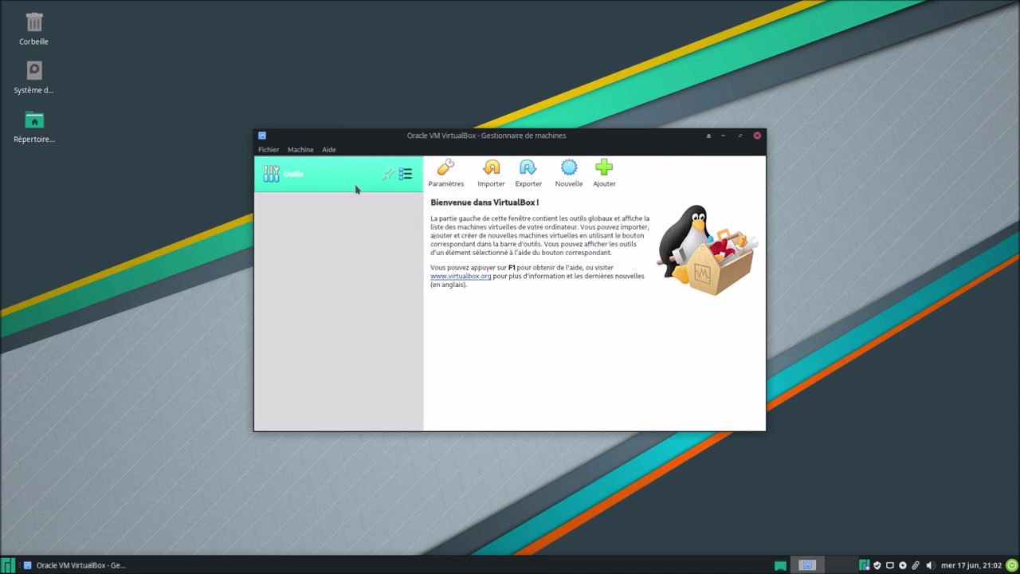
Review the update settings and installed extension packs in VirtualBox's preferences, and leave without changes
left_click(271, 150)
left_click(282, 169)
left_click(369, 204)
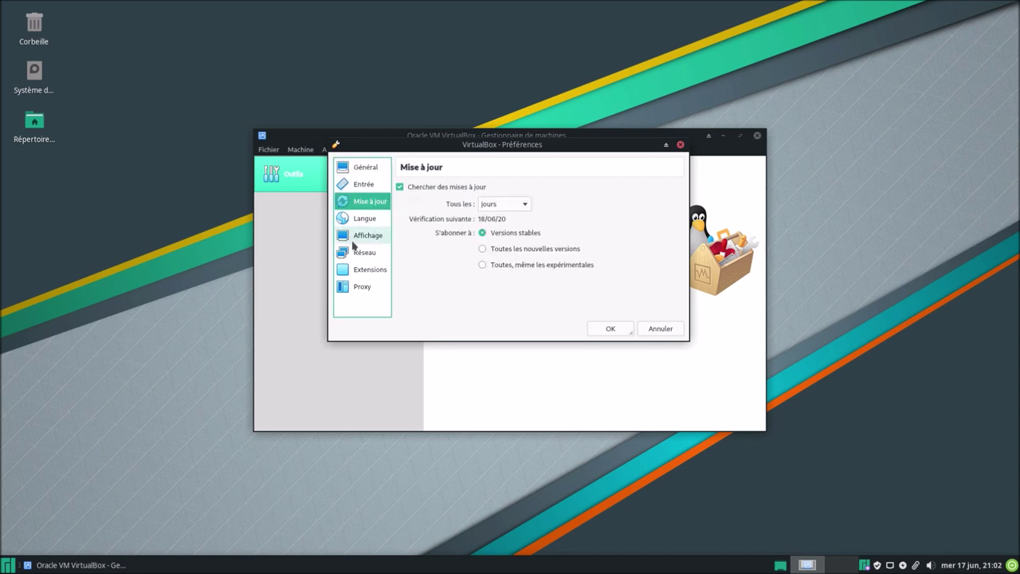
left_click(369, 270)
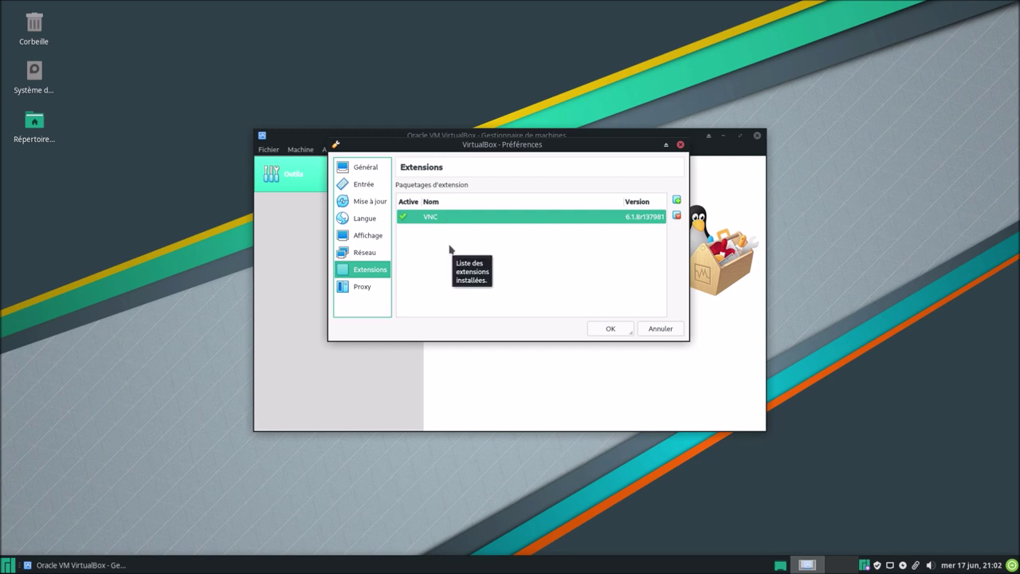
left_click(652, 330)
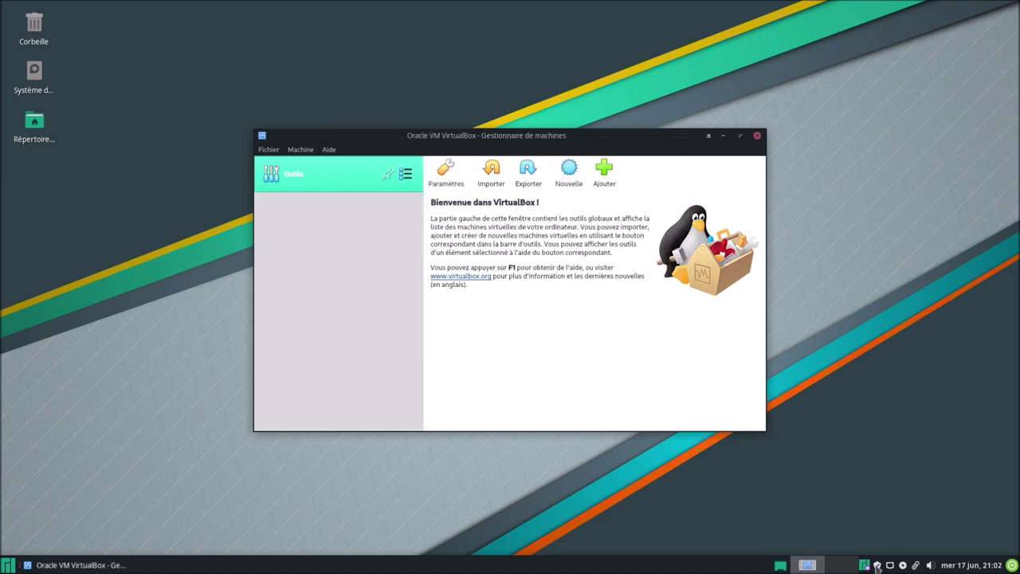
Switch to the Ajouter/supprimer des logiciels package manager, maximize it, and search the packages for "virtualbox-ex"
left_click(877, 566)
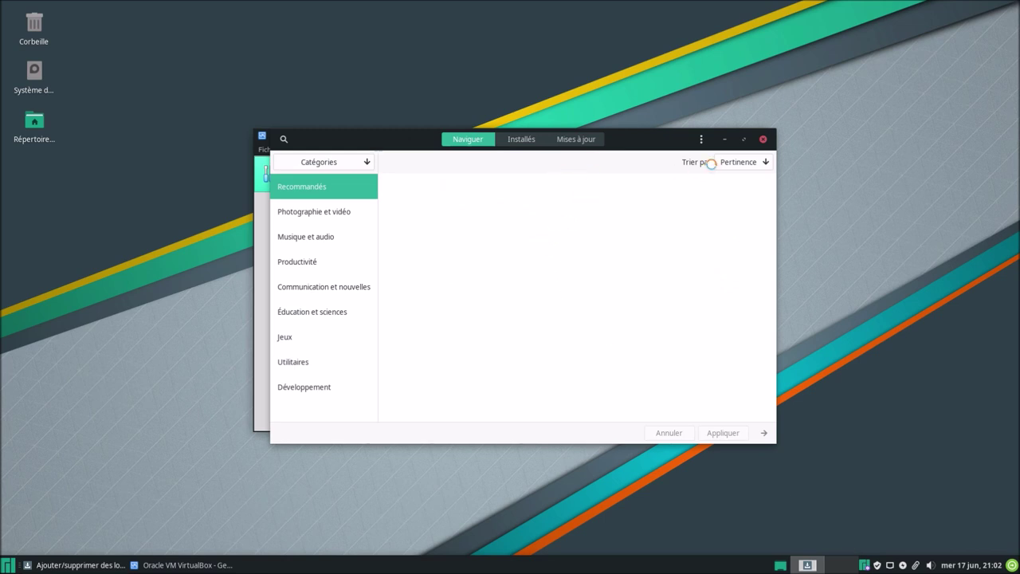
left_click(744, 140)
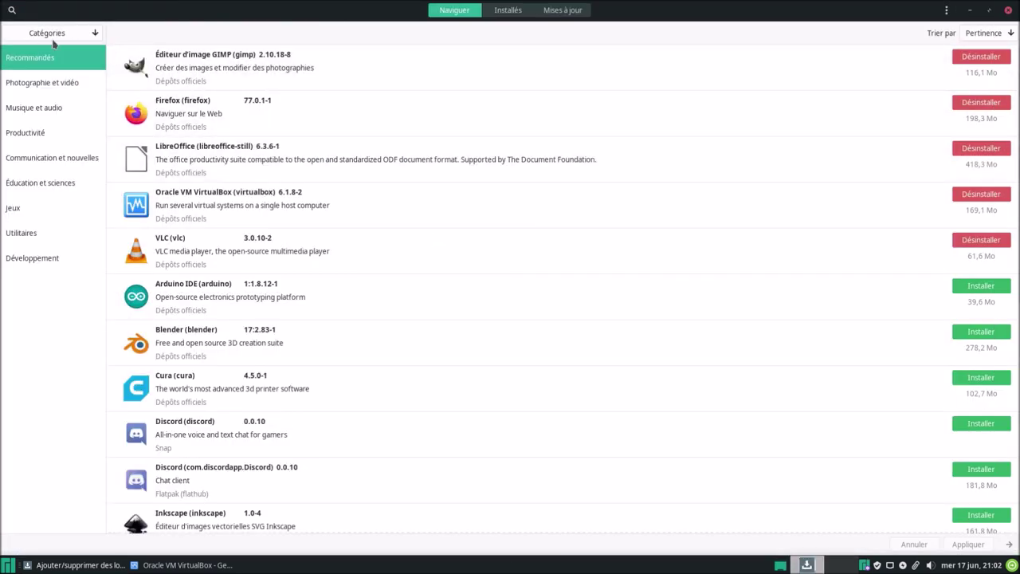
left_click(14, 10)
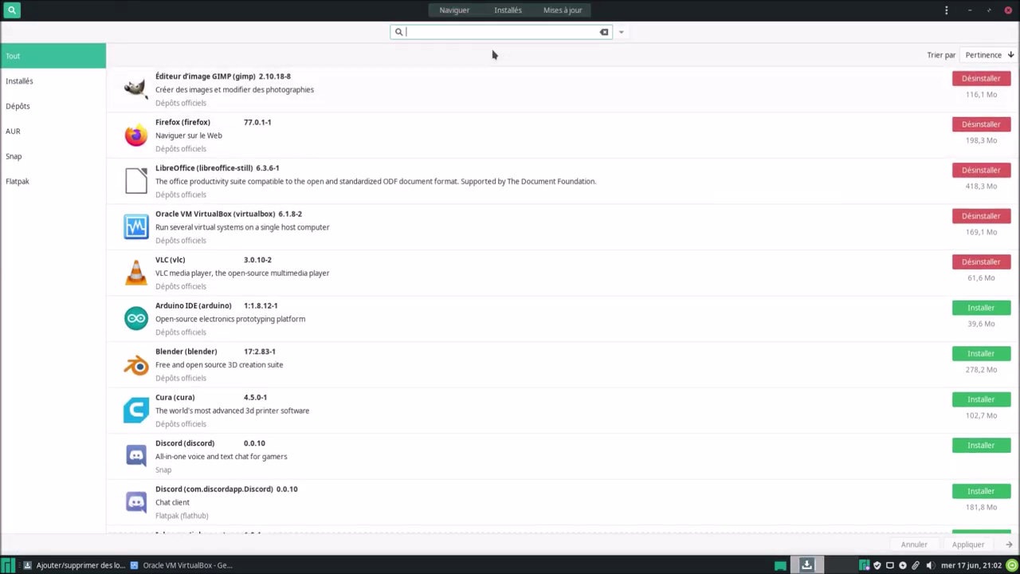
type("virtualb")
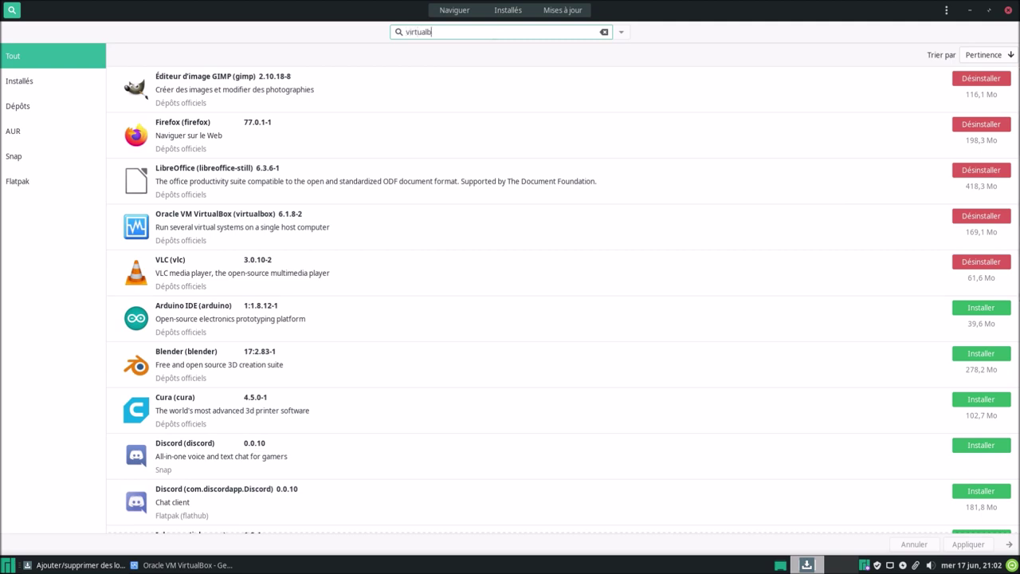
type("ox-ex")
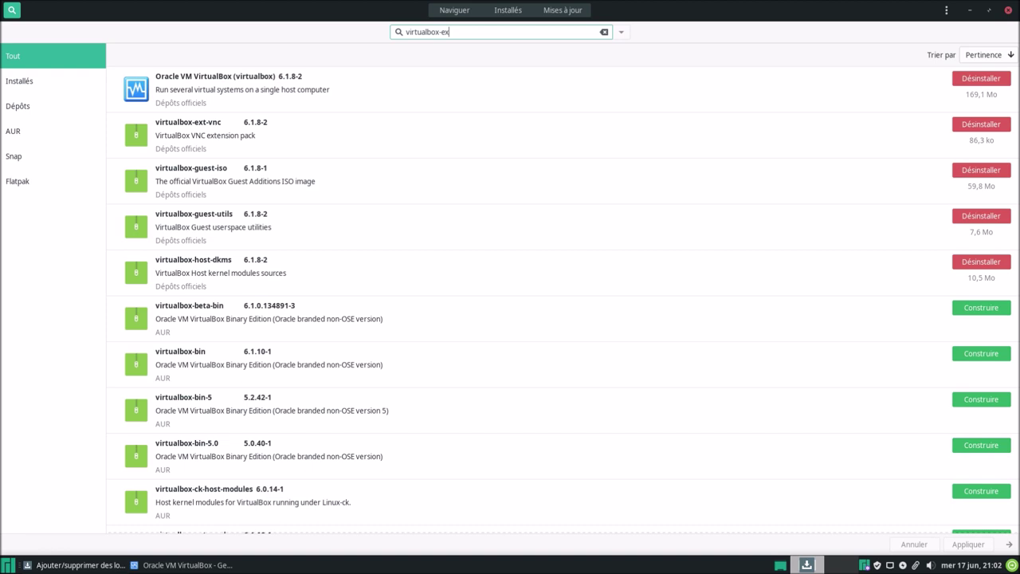
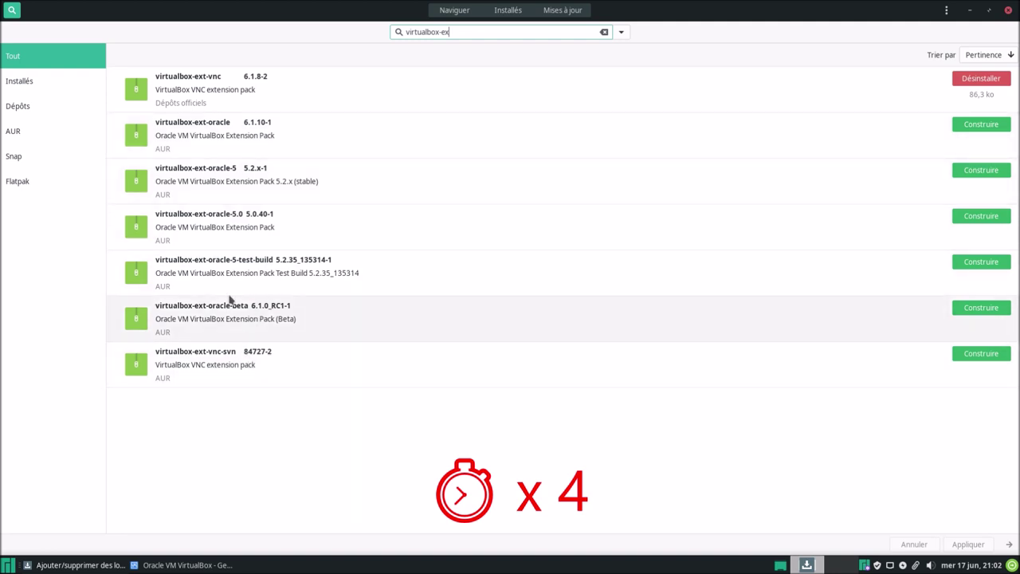
Broaden the package search to "virtualbox-" and look through the results for an Oracle extension pack
key("BackSpace")
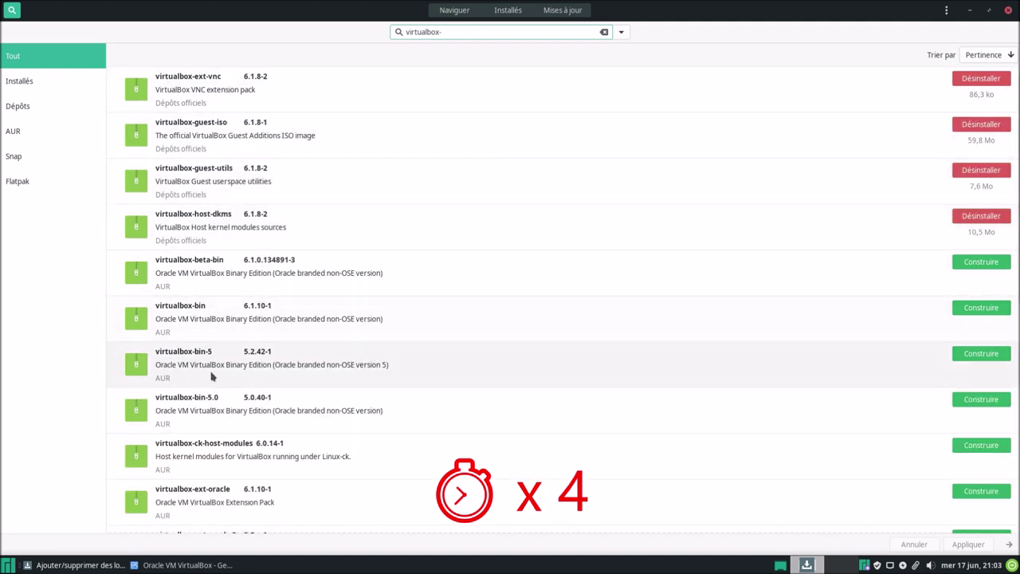
scroll(200, 398, "down", 1)
scroll(215, 446, "down", 2)
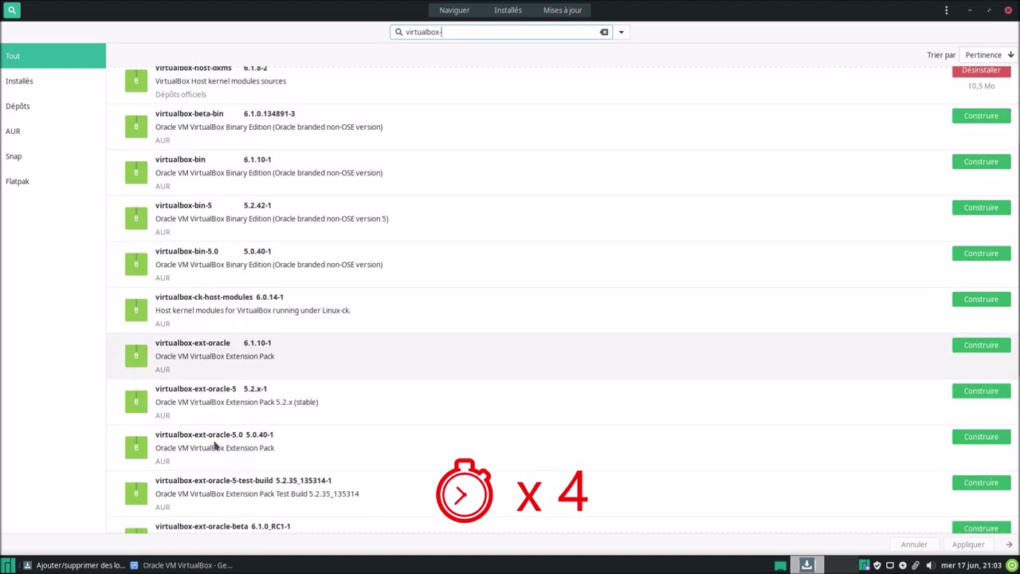
scroll(214, 446, "down", 5)
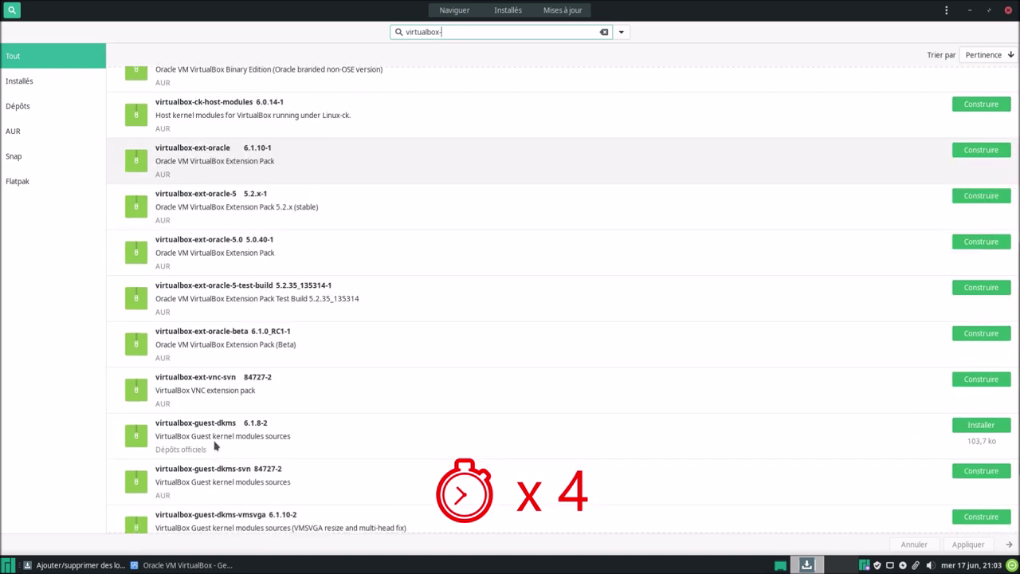
scroll(215, 446, "down", 12)
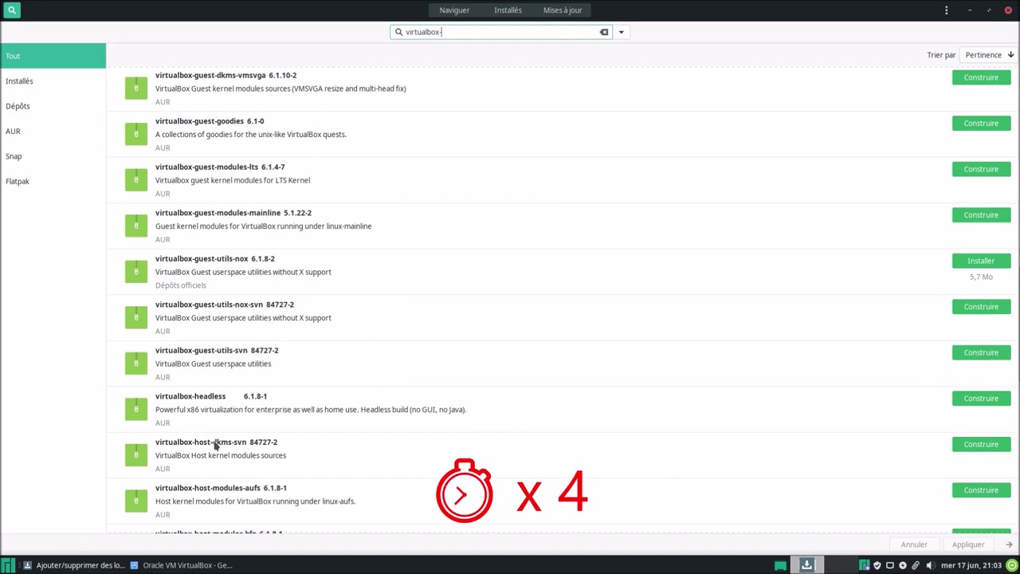
scroll(214, 446, "down", 3)
Try "virtualbox-pack" as the package search term, and shorten it to "virtualbo"
type("pack")
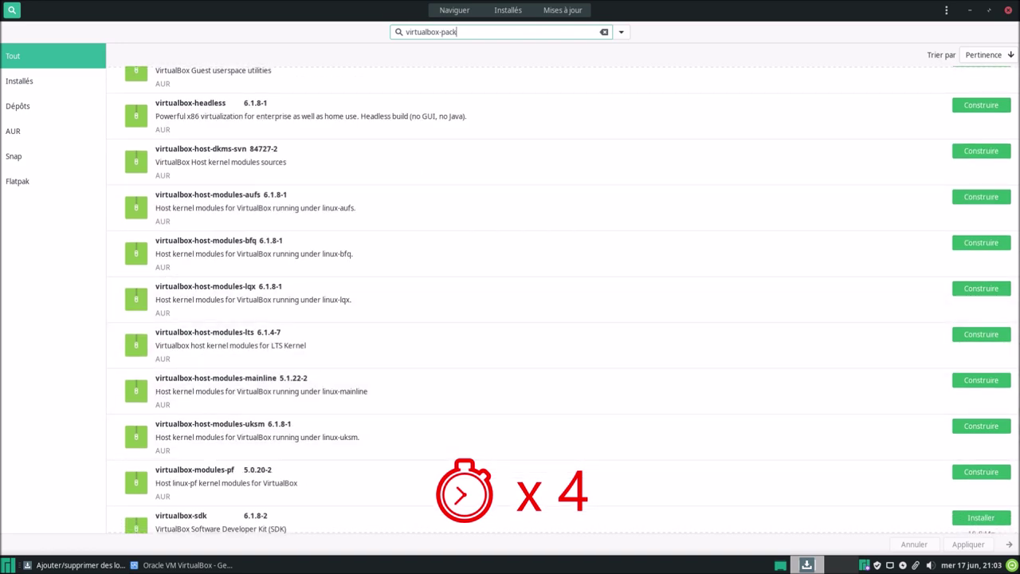
key("BackSpace")
key("BackSpace")
key("BackSpace")
key("BackSpace")
key("BackSpace")
key("BackSpace")
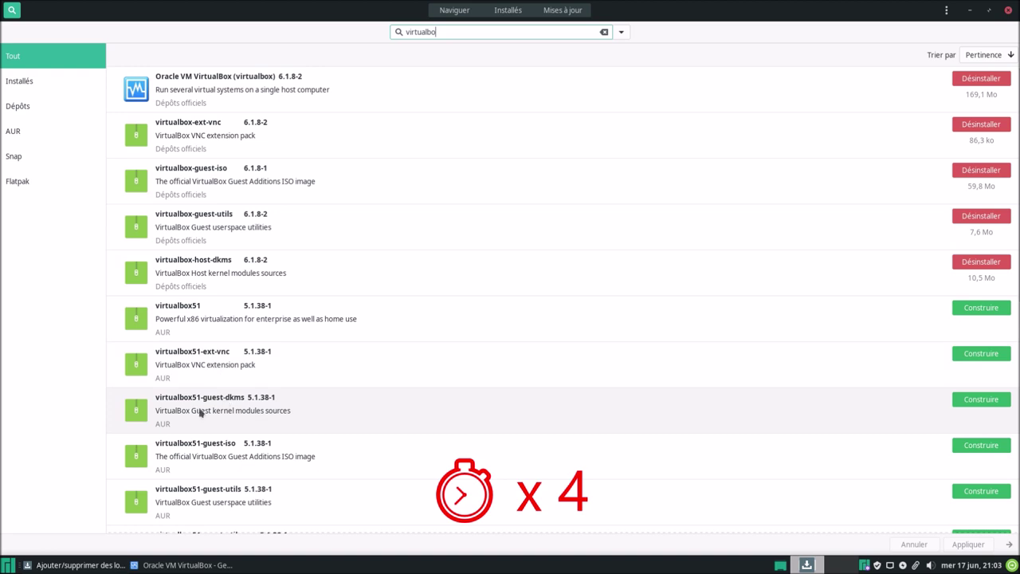
Look through the "virtualbo" package results for the Oracle extension packs and related modules, and close the package manager and VirtualBox
scroll(264, 454, "down", 5)
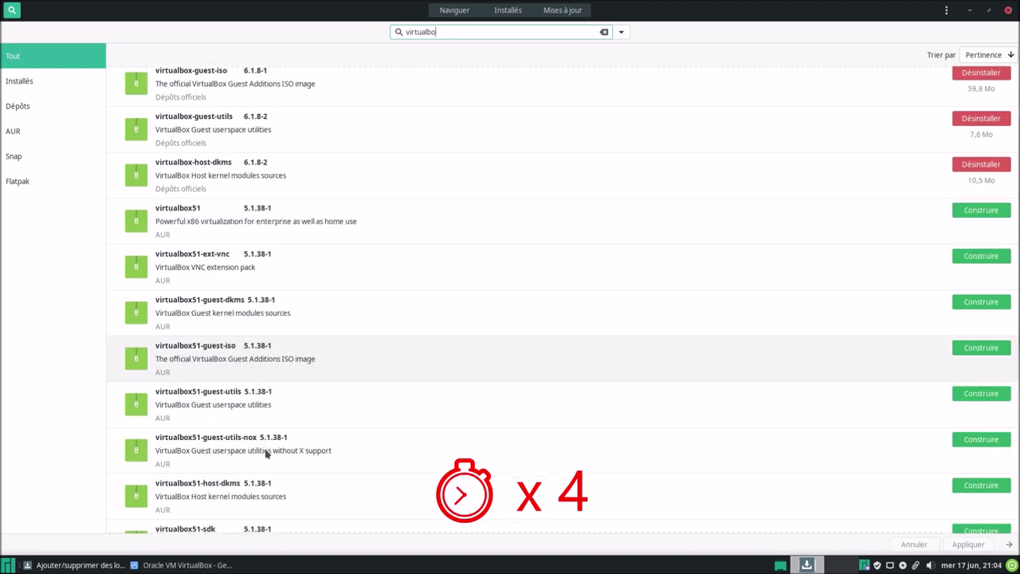
scroll(267, 455, "down", 10)
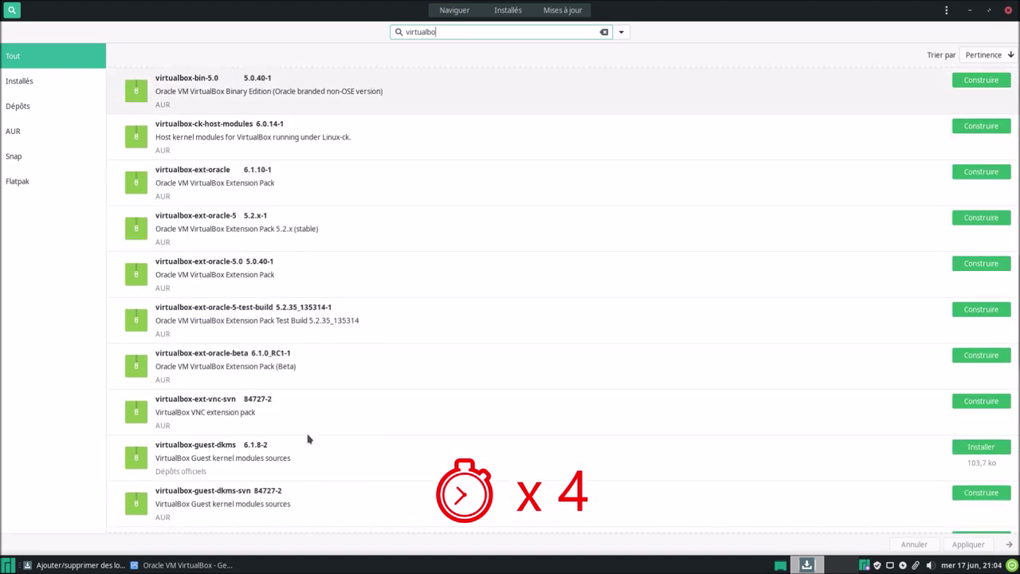
scroll(308, 439, "up", 15)
scroll(296, 420, "down", 8)
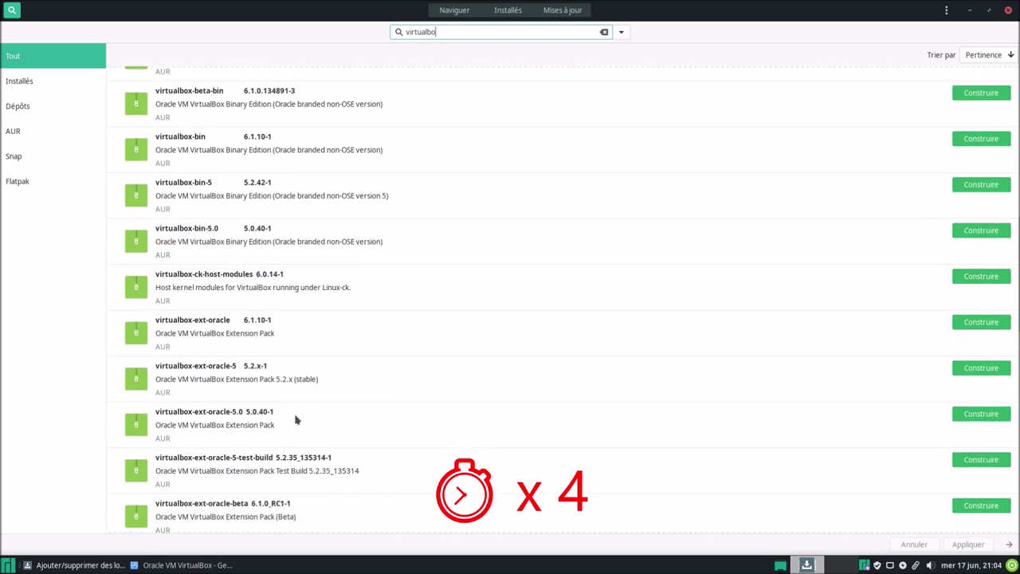
scroll(296, 419, "down", 1)
scroll(296, 420, "down", 2)
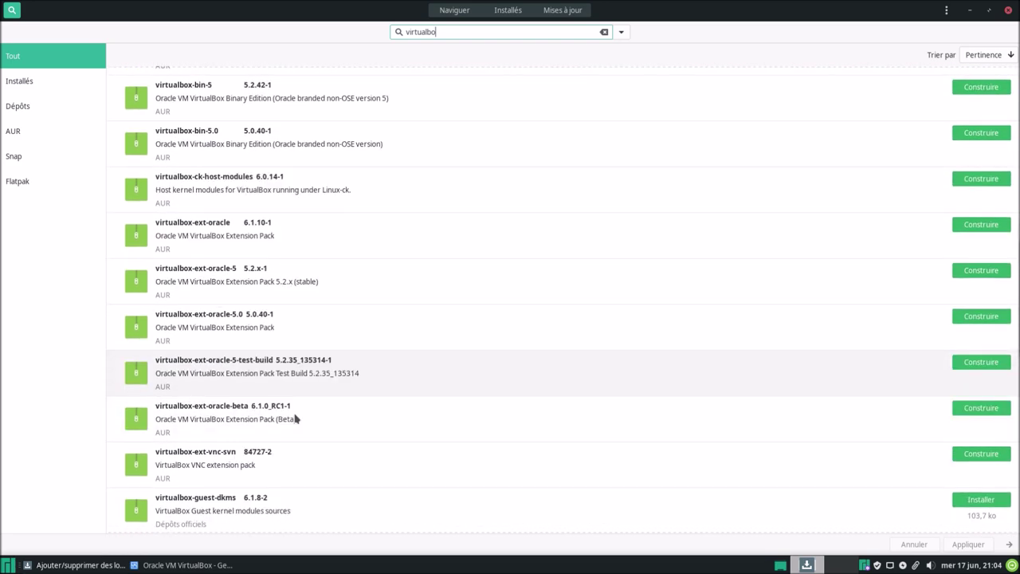
scroll(295, 419, "down", 2)
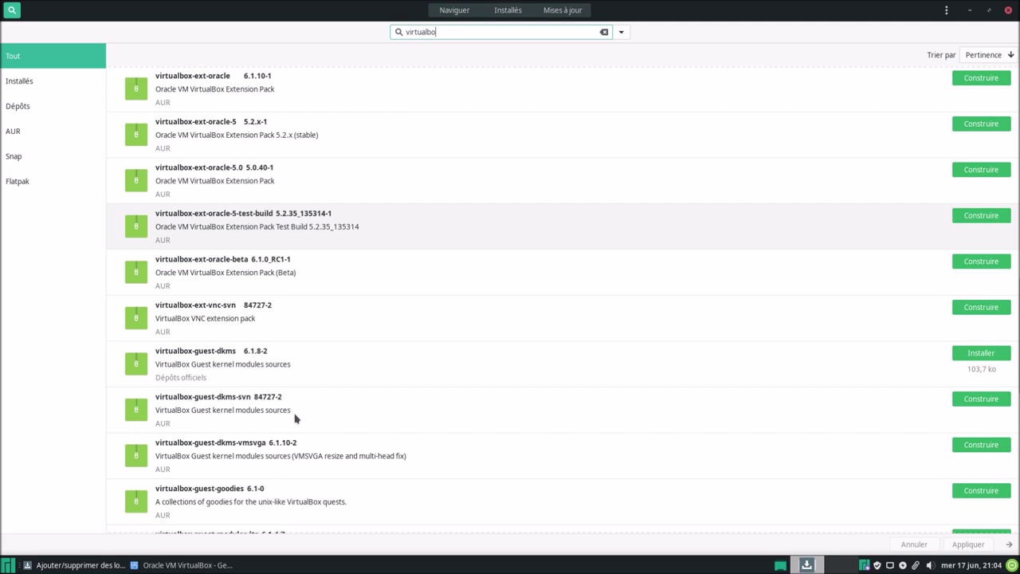
scroll(295, 418, "down", 1)
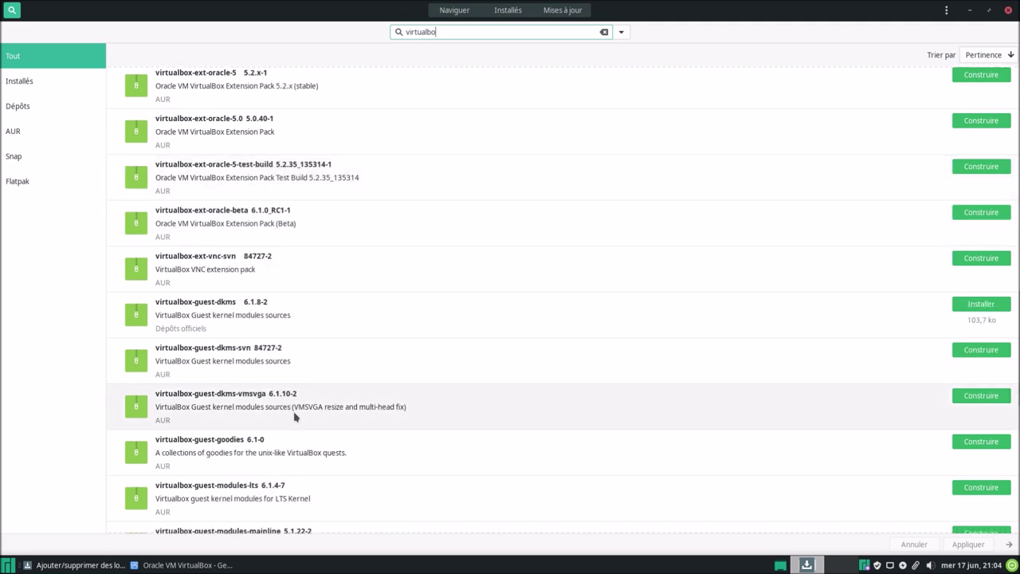
scroll(295, 416, "down", 2)
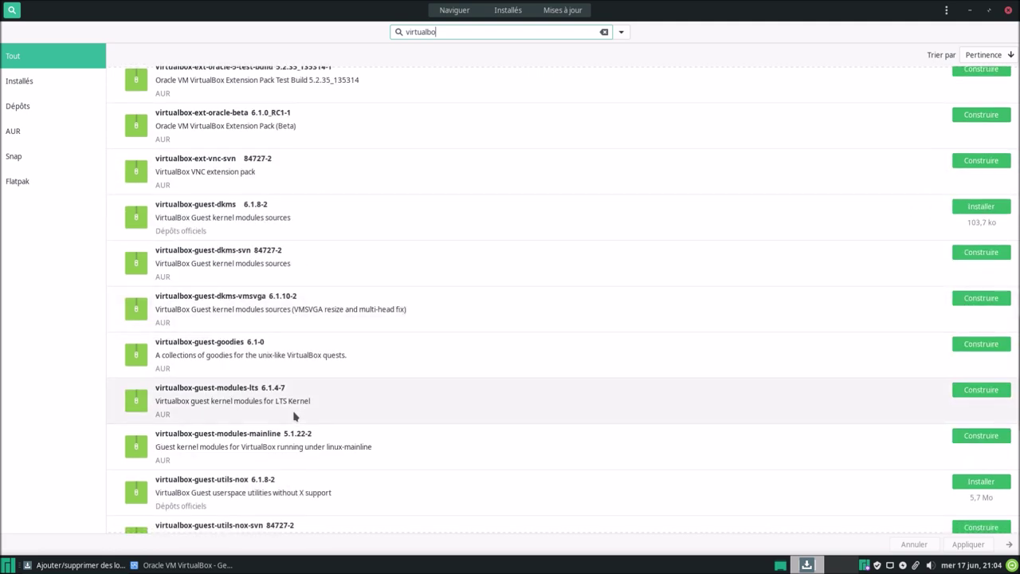
scroll(295, 416, "down", 1)
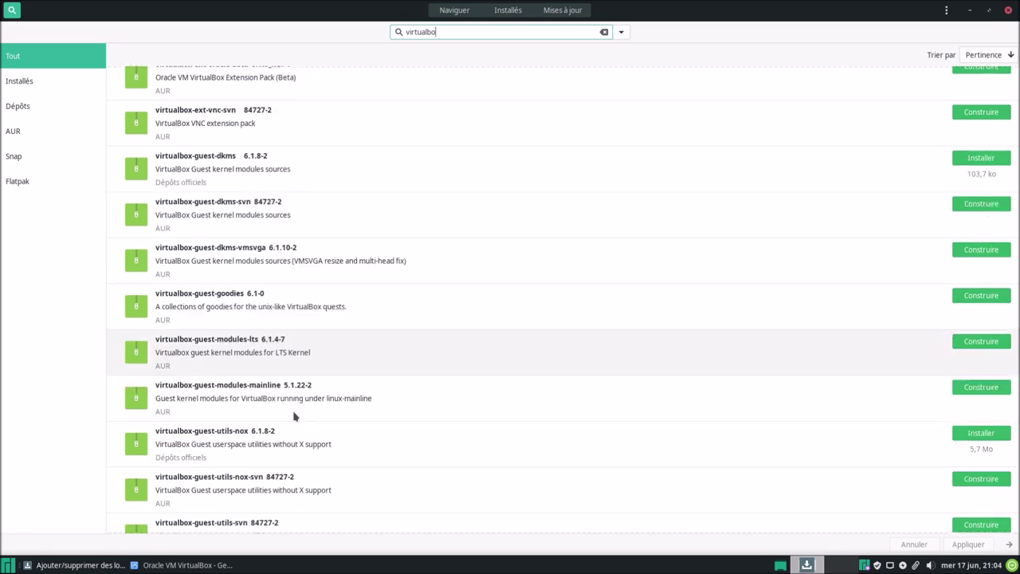
scroll(294, 416, "down", 3)
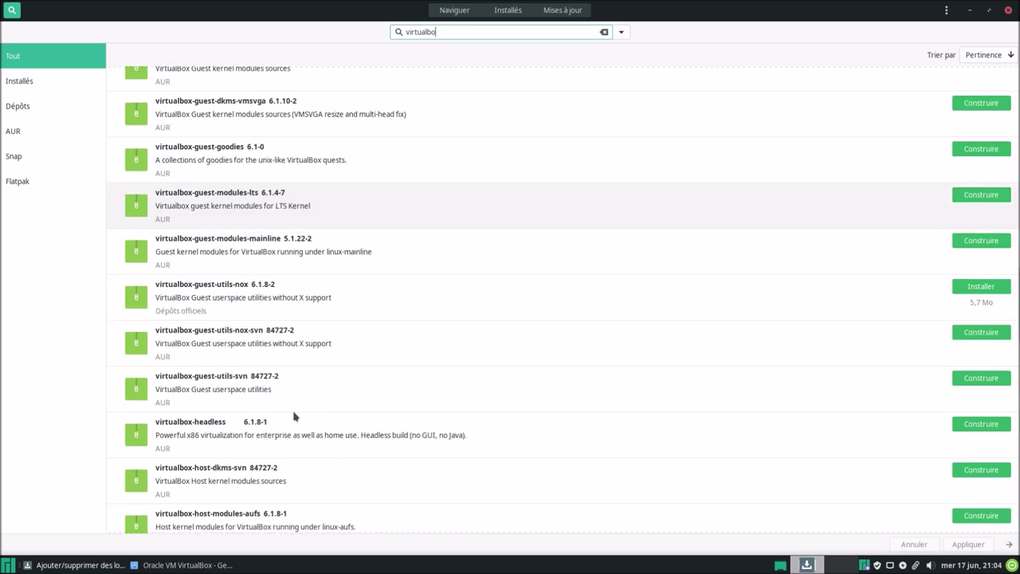
scroll(294, 416, "down", 4)
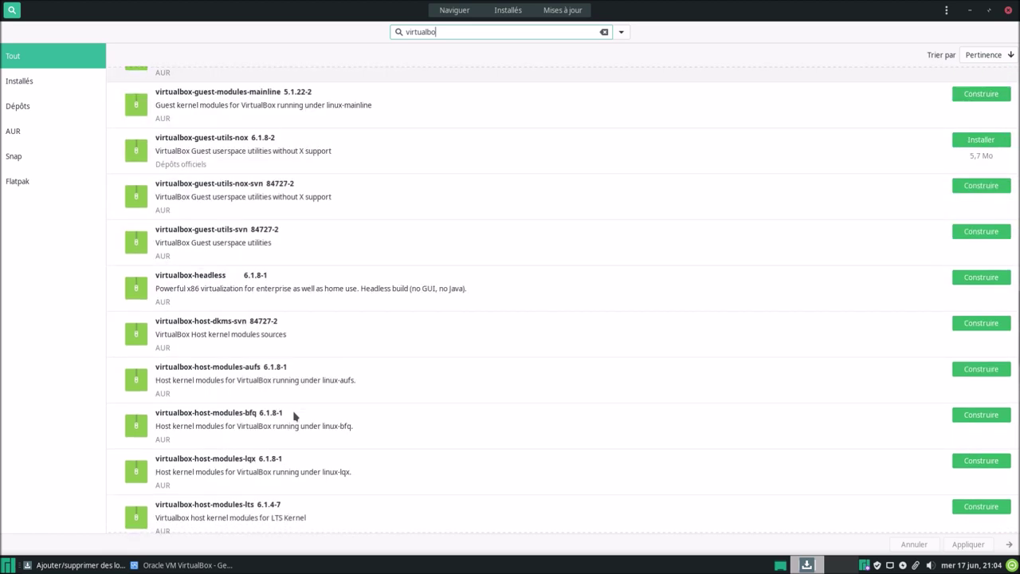
left_click(1008, 9)
left_click(757, 135)
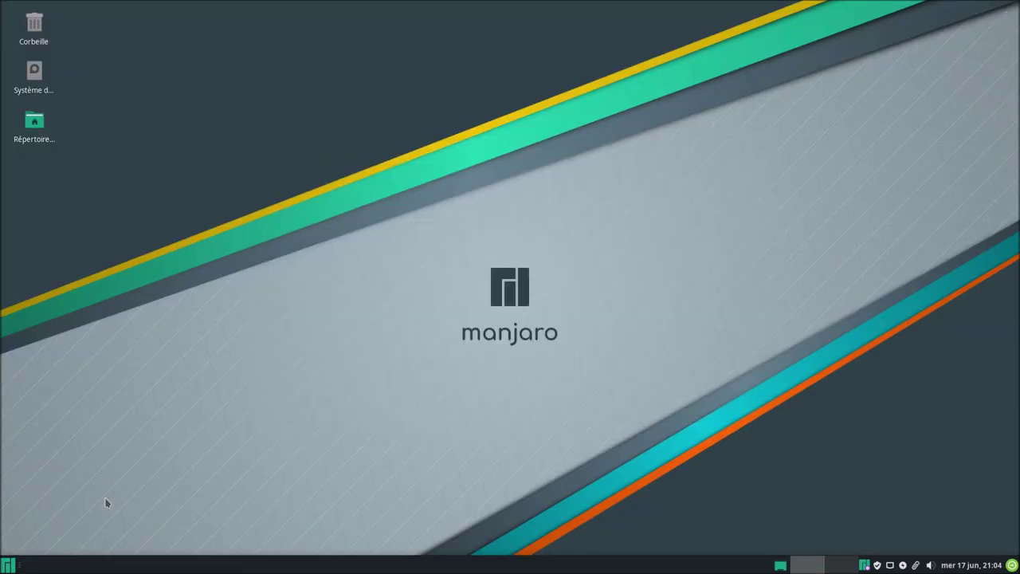
Search the installed applications for "vm" and clear the search term
left_click(11, 563)
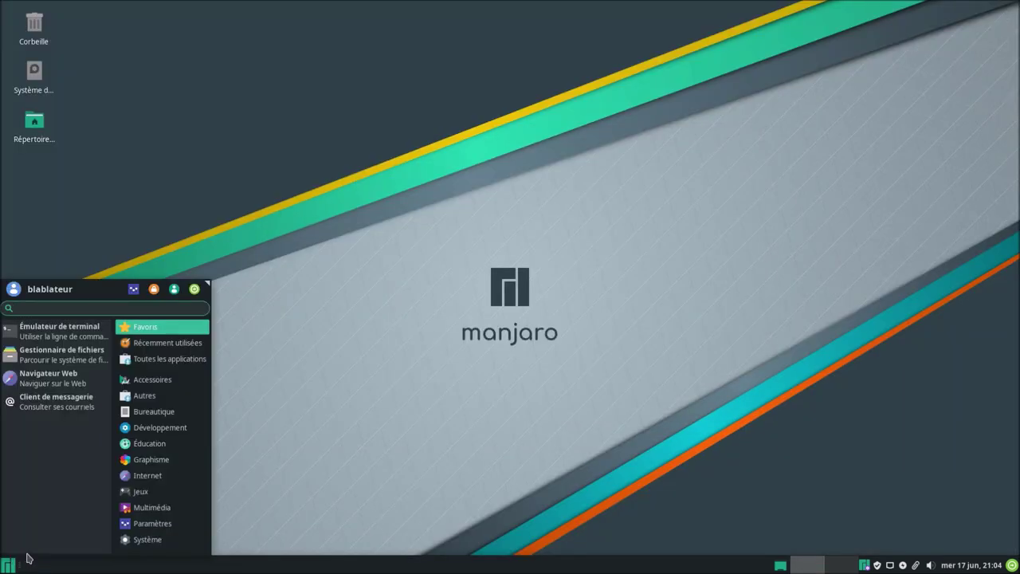
type("vm")
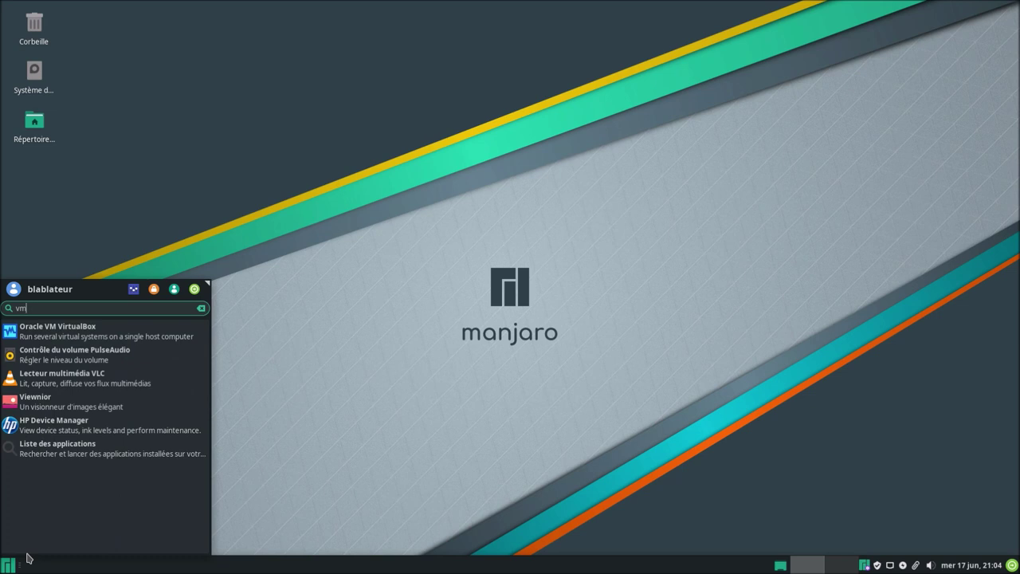
type("w")
key("BackSpace")
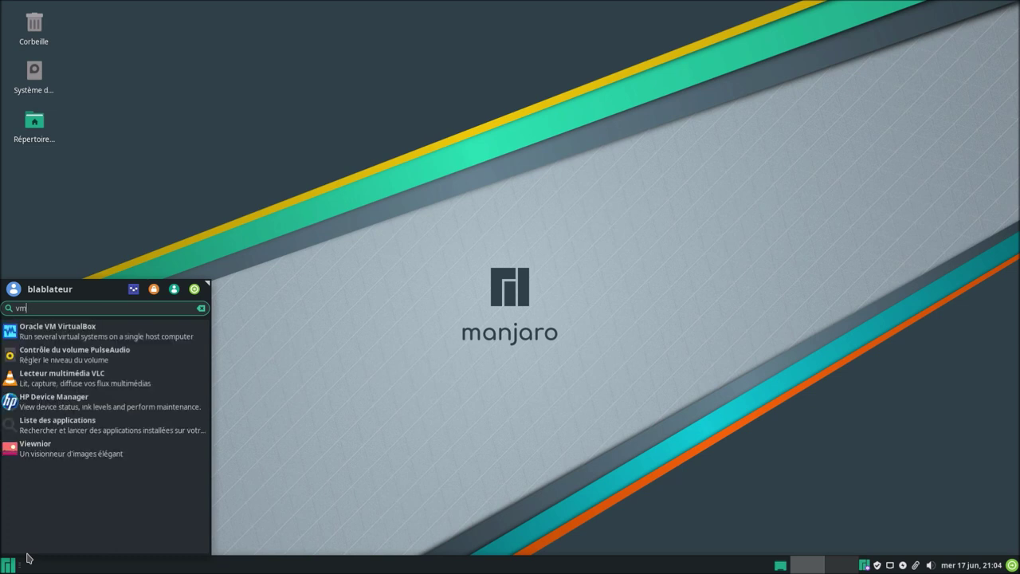
key("BackSpace")
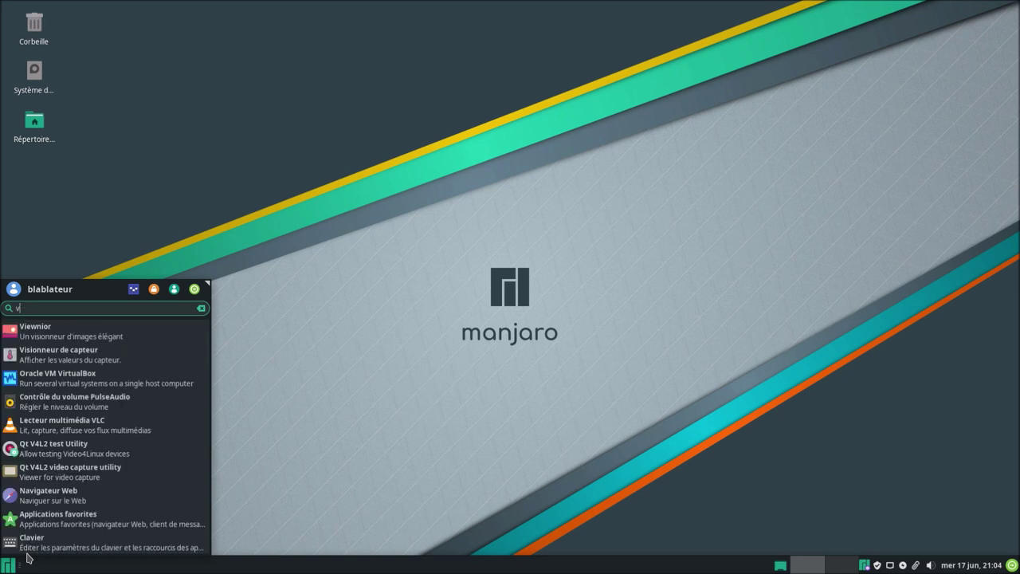
key("BackSpace")
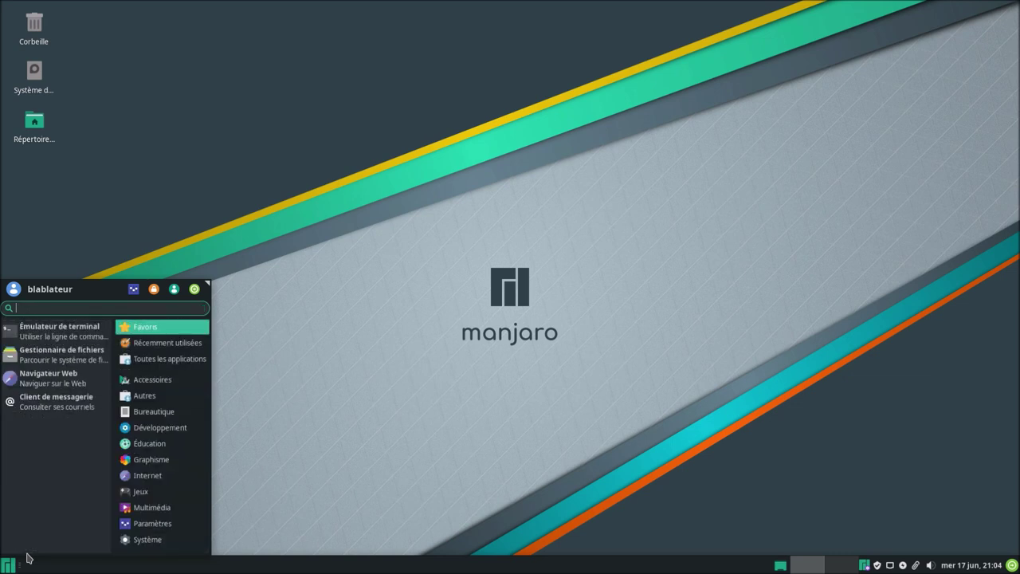
Reopen the Ajouter/supprimer des logiciels package manager and search the packages for "vmware-wo"
left_click(570, 385)
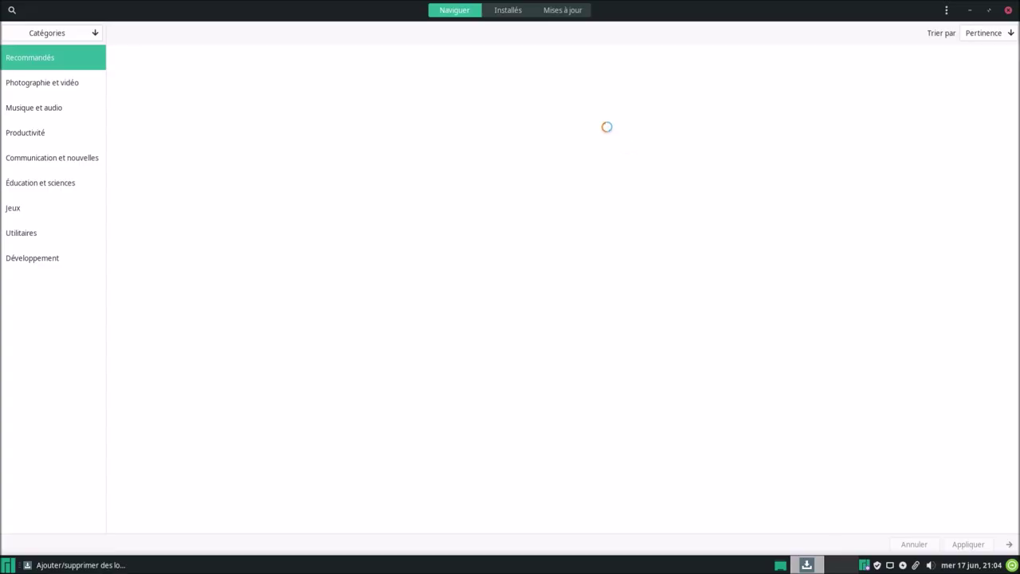
left_click(12, 9)
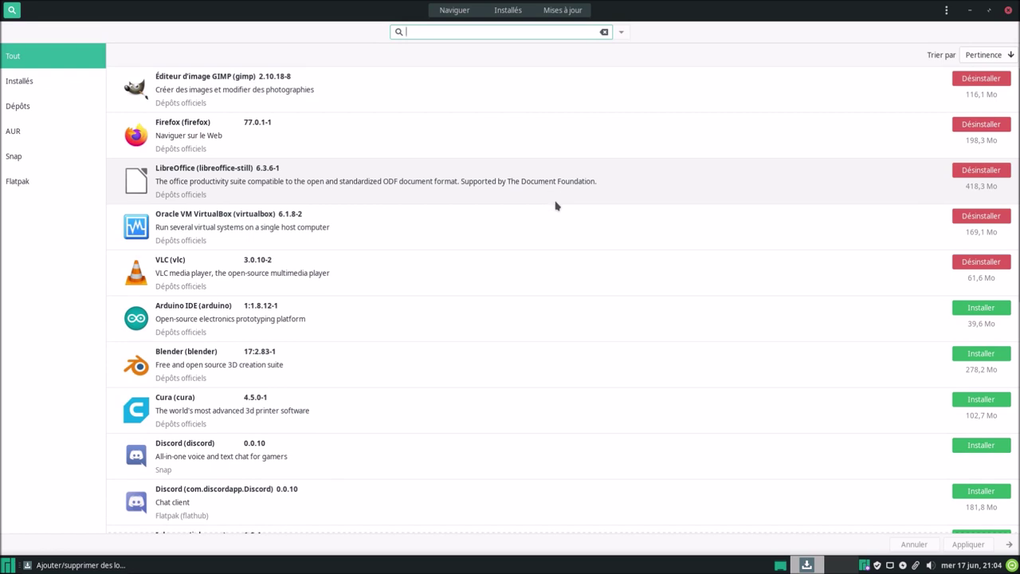
type("vmware")
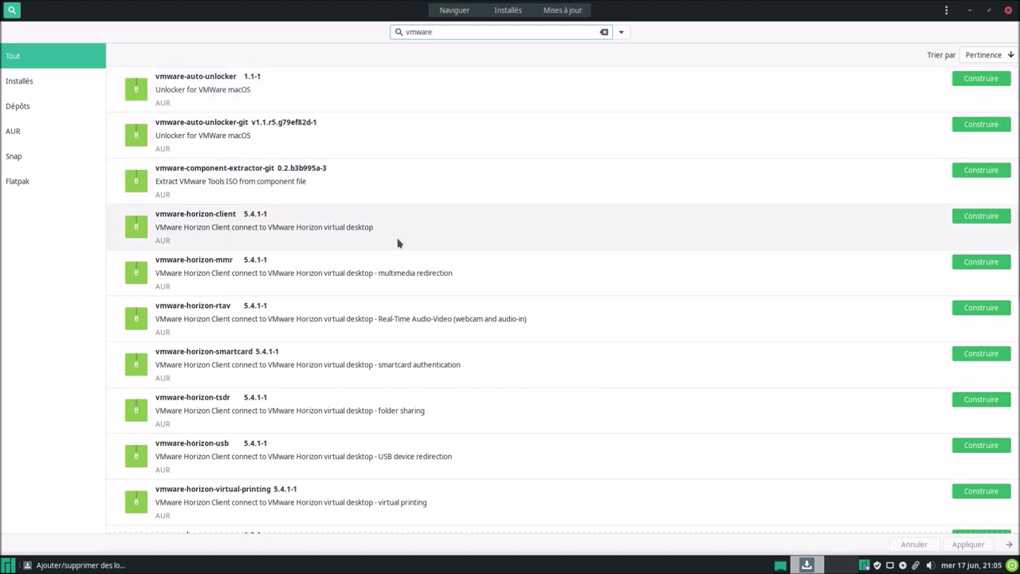
type("-wo")
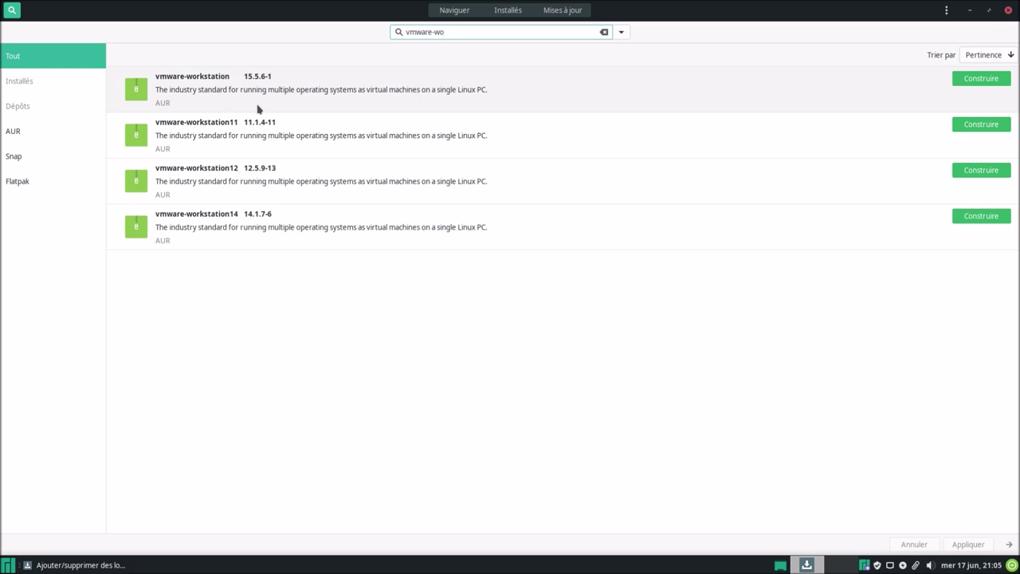
Build vmware-workstation 15.5.6-1 from the AUR, authenticating with the account password, and restore the package manager window to its smaller size
left_click(258, 108)
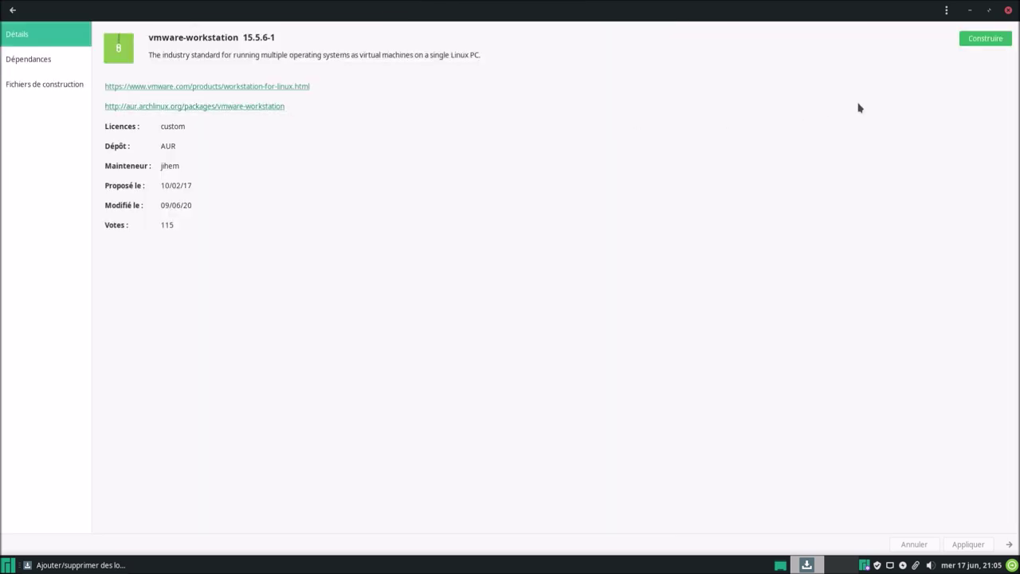
left_click(979, 42)
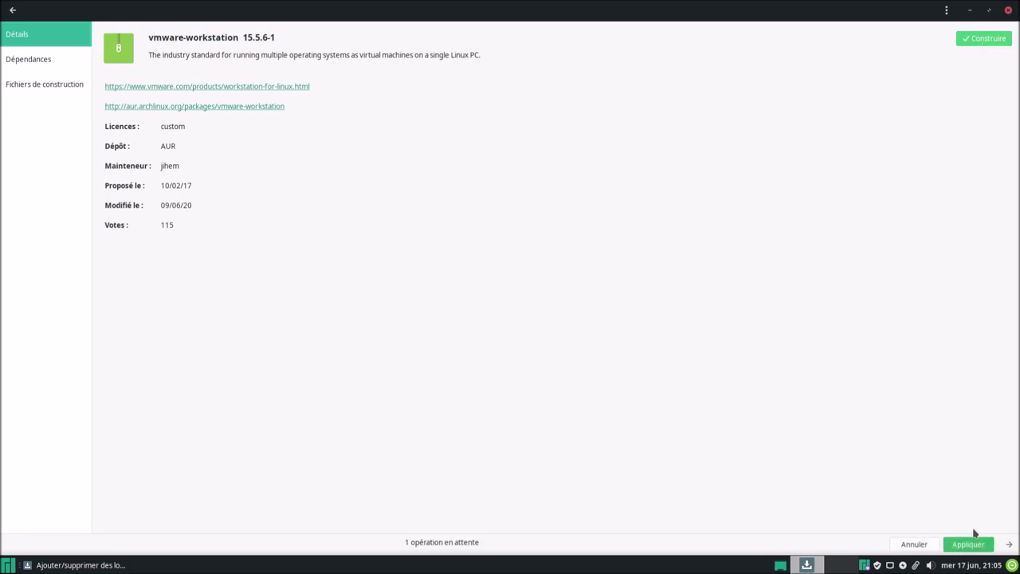
left_click(967, 544)
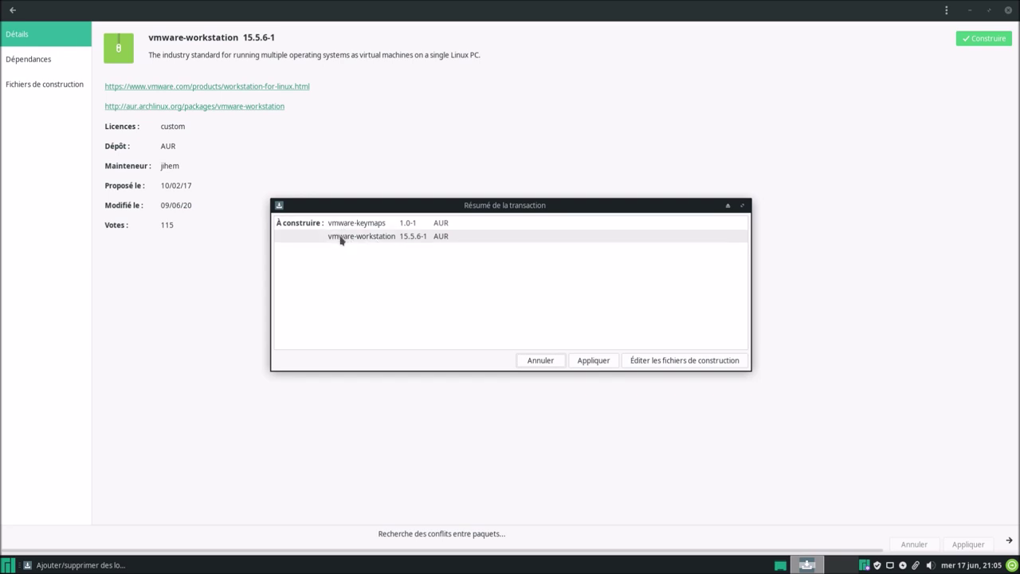
left_click(593, 360)
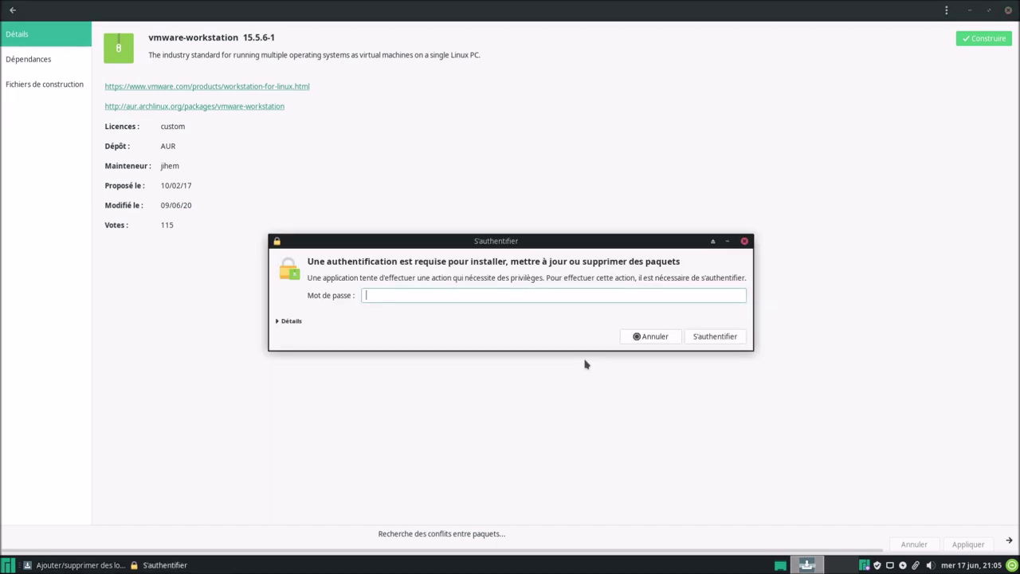
type("•")
key("Return")
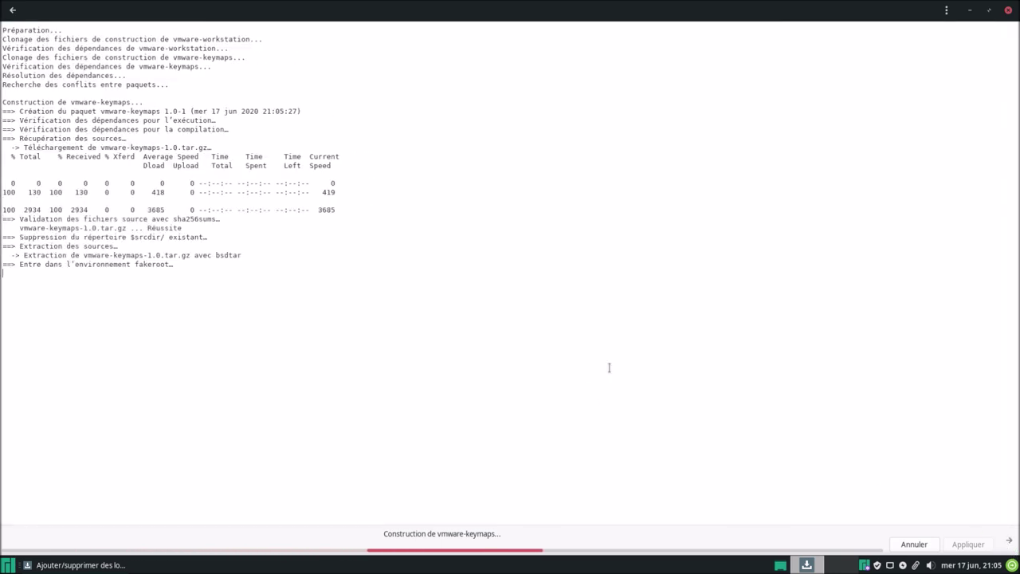
left_click(989, 11)
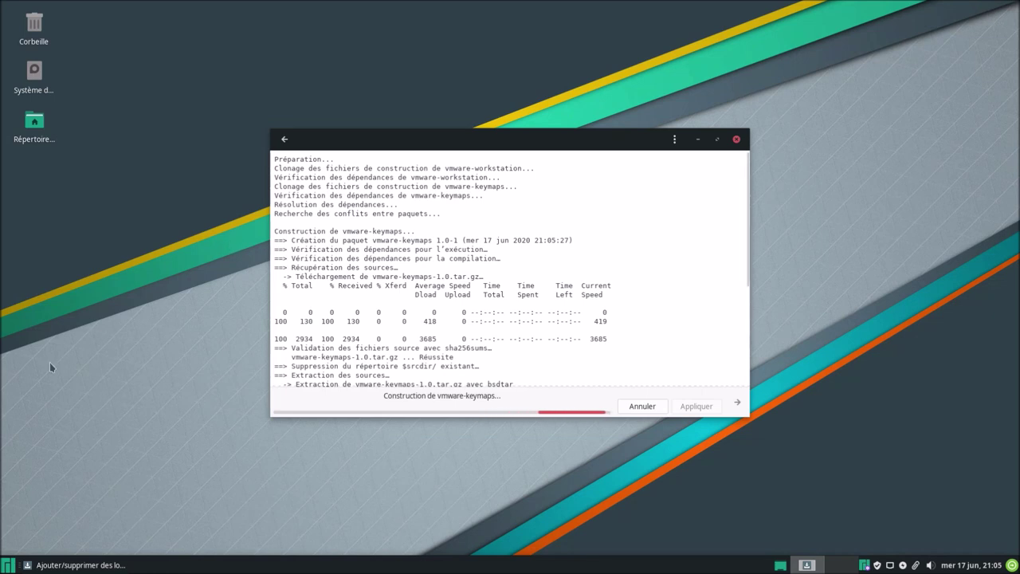
Enlarge the applications menu and look through the programs in the Accessoires category down to Xfburn
left_click(6, 566)
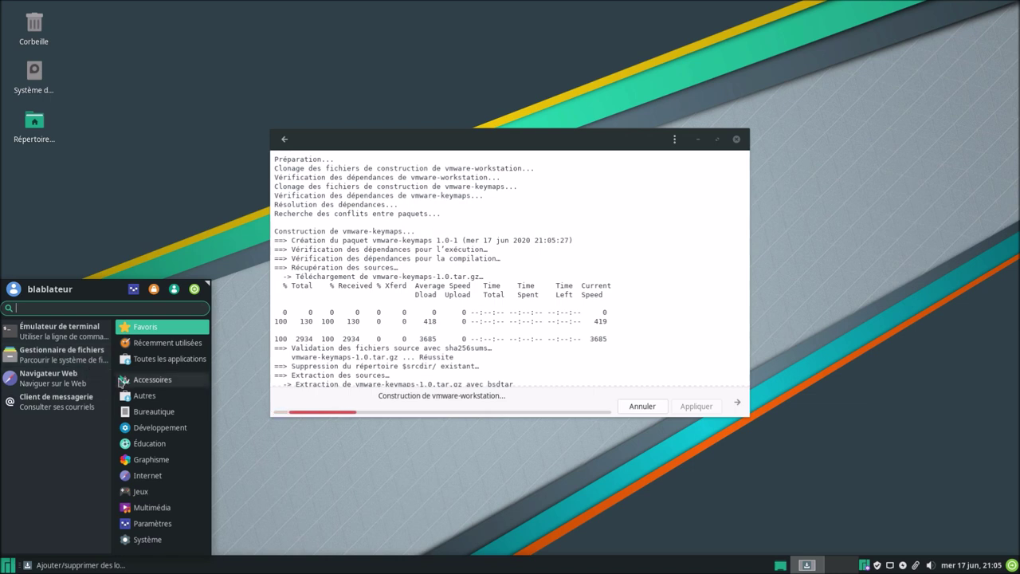
left_click(121, 381)
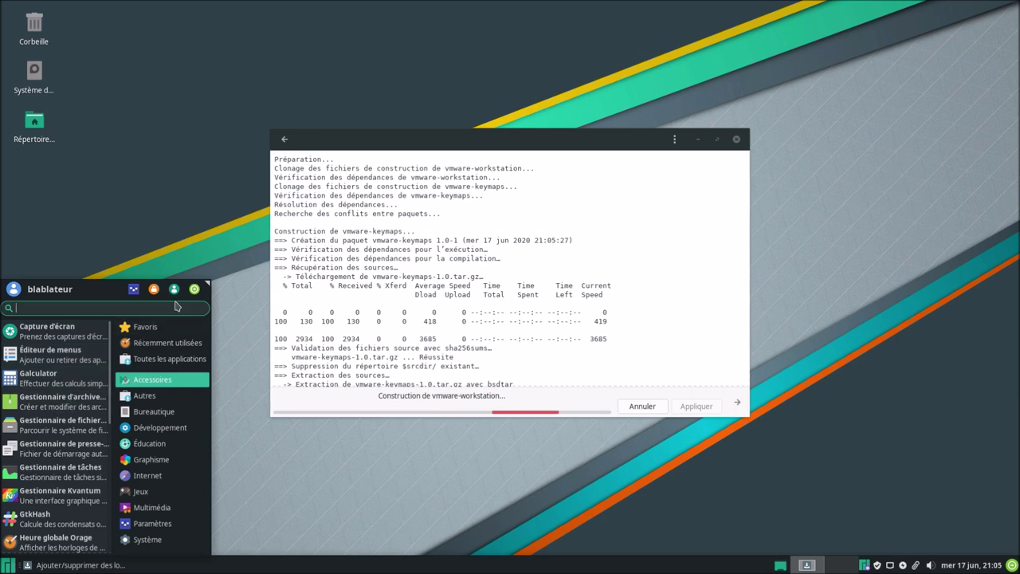
left_click_drag(209, 281, 372, 163)
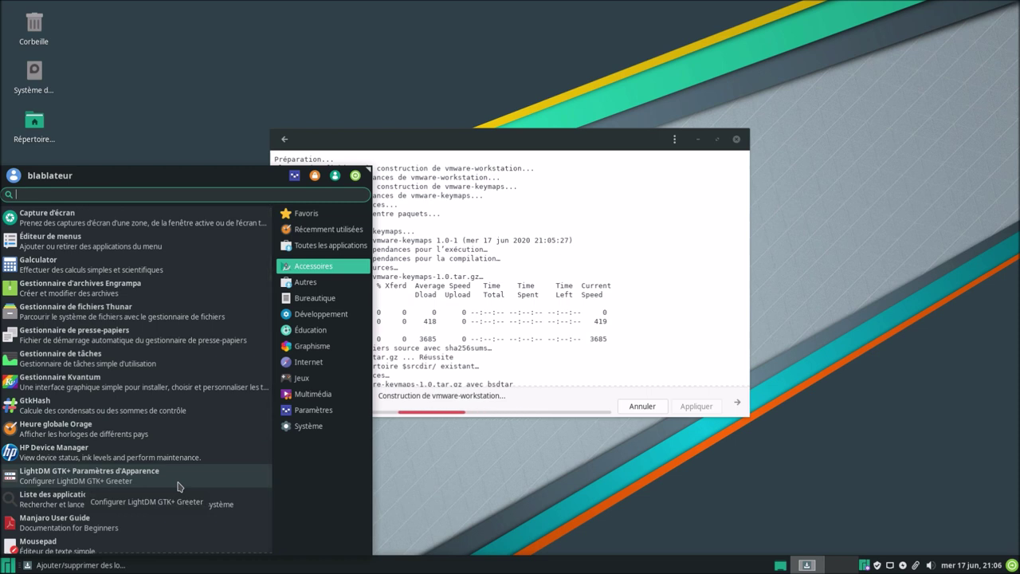
scroll(178, 486, "down", 2)
scroll(179, 486, "down", 1)
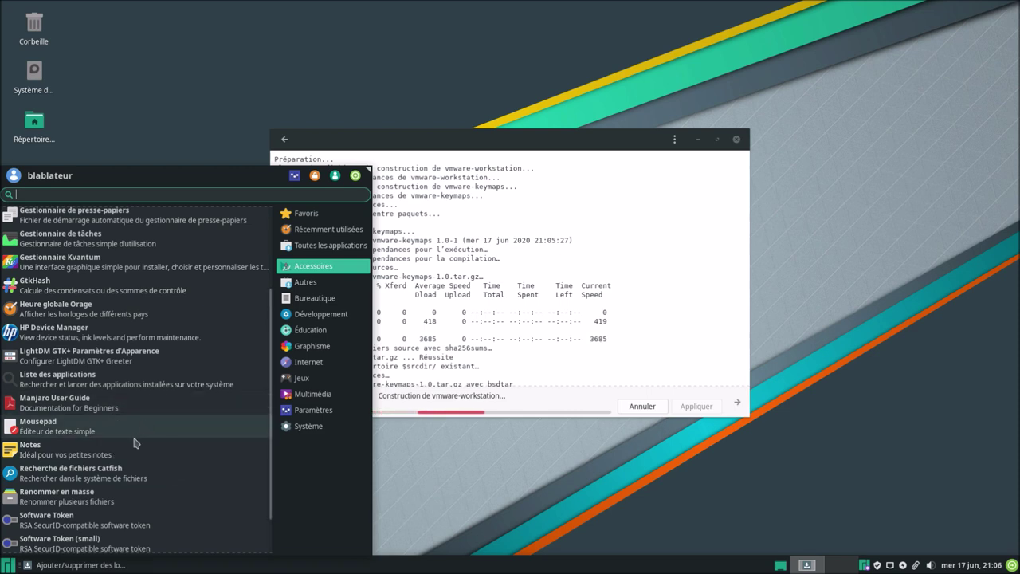
scroll(138, 485, "down", 1)
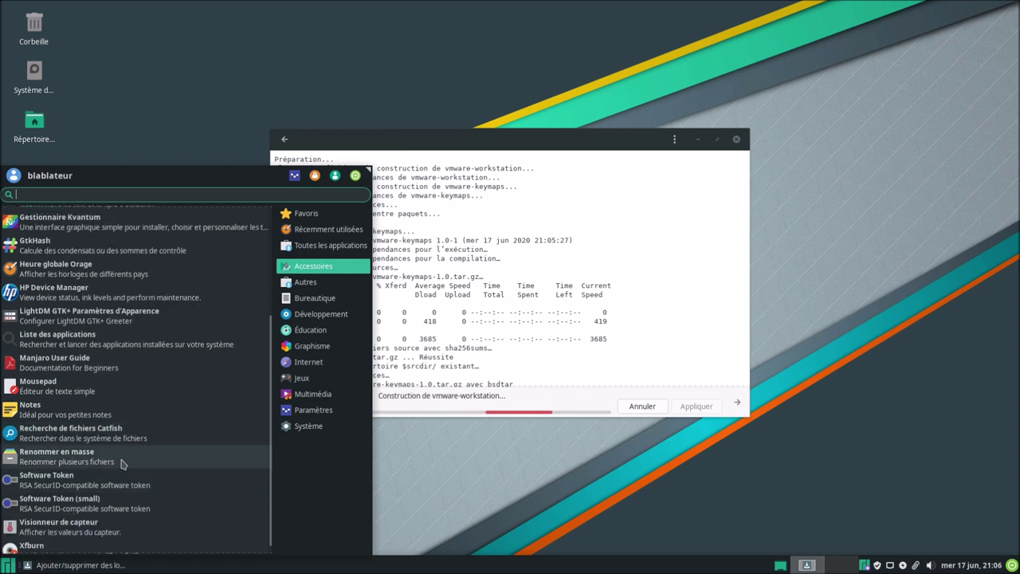
scroll(132, 466, "down", 1)
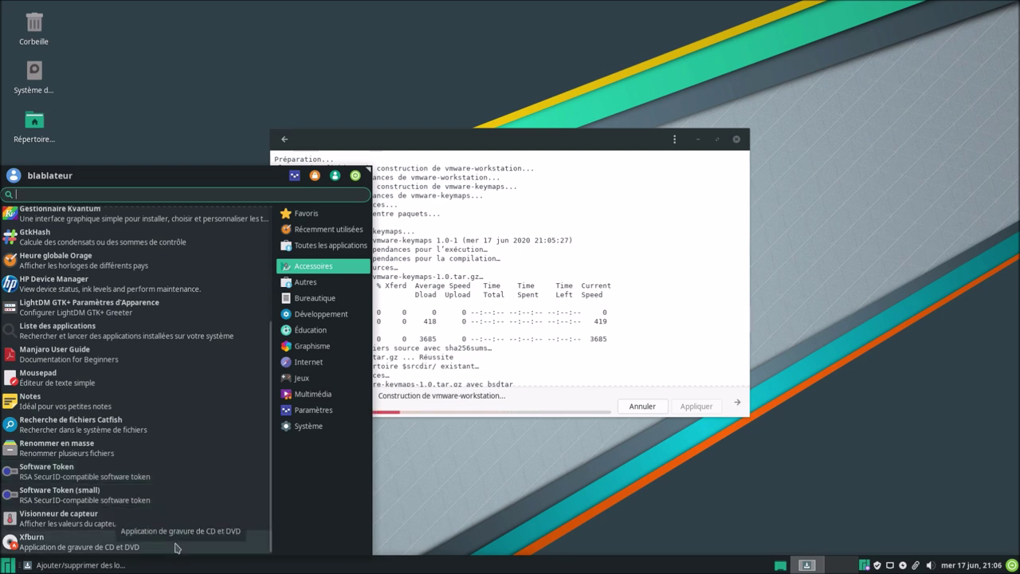
Launch LibreOffice from the Bureautique category and bring the applications menu back up
left_click(313, 301)
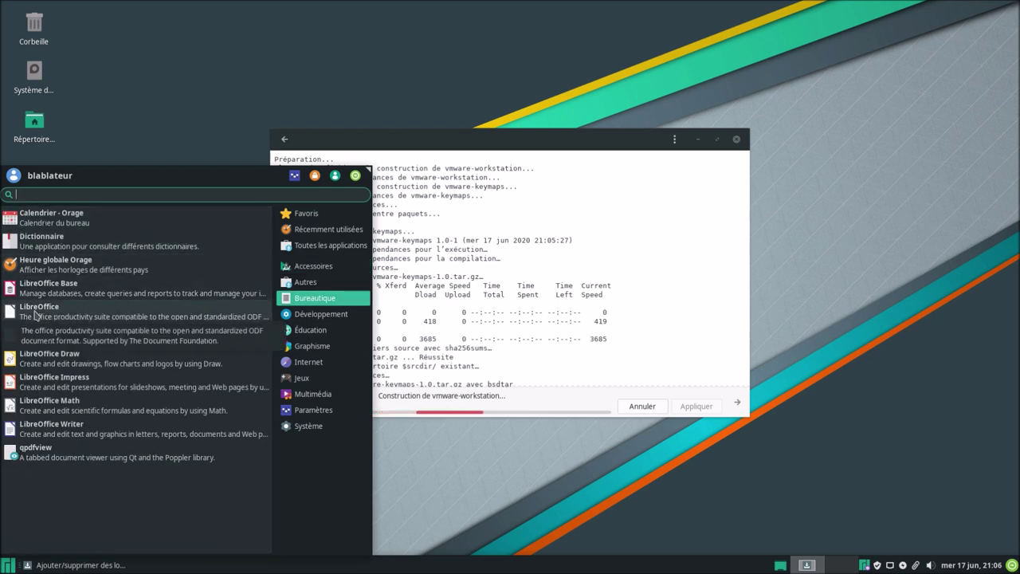
left_click(34, 312)
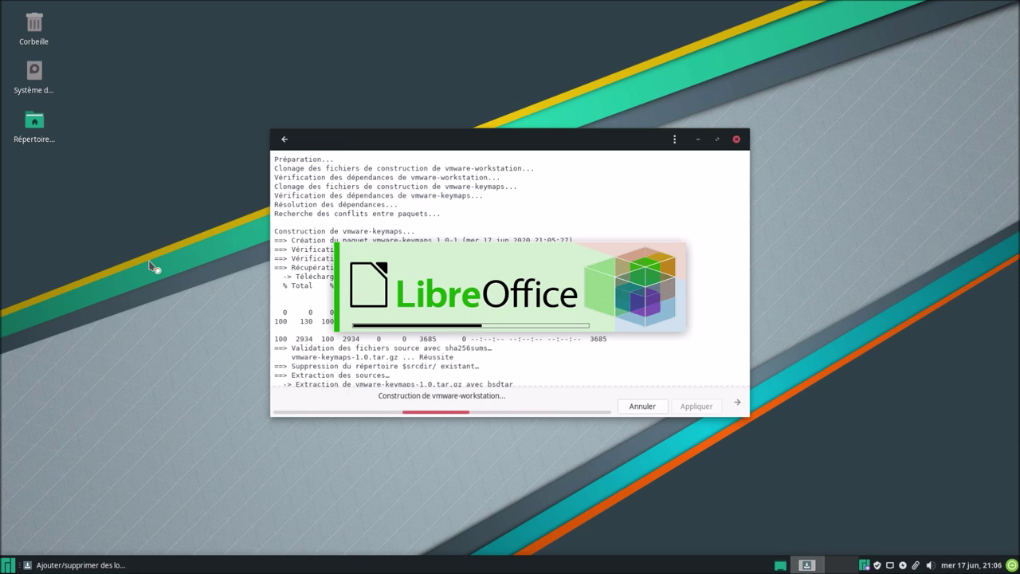
left_click(8, 565)
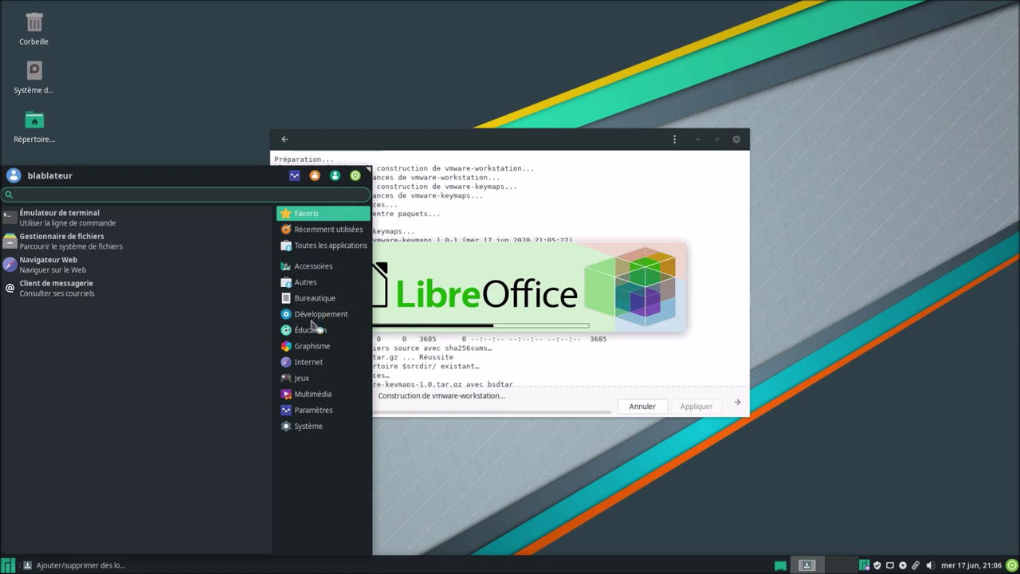
Launch the GIMP image editor from the Graphisme category of the applications menu
left_click(315, 348)
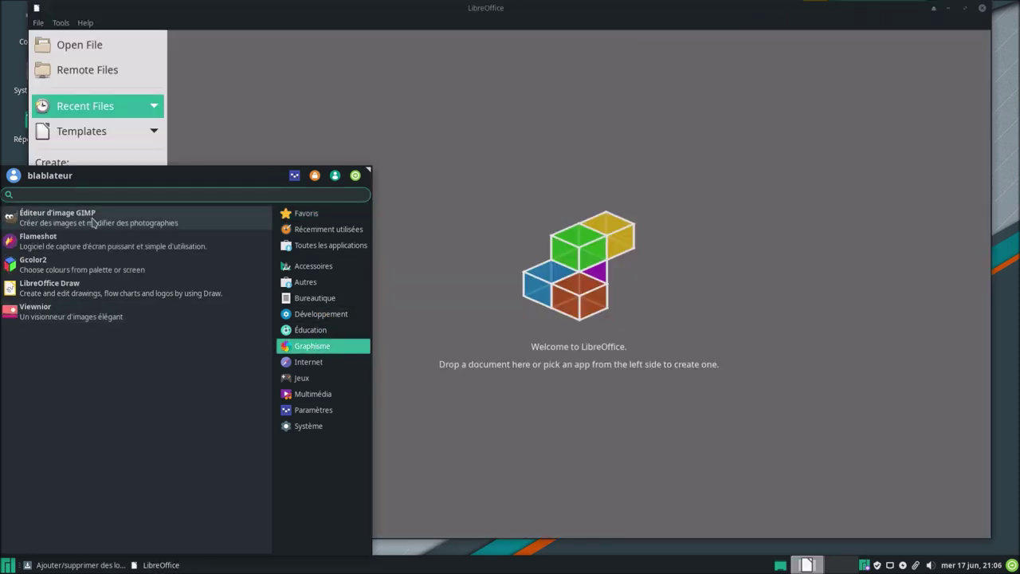
left_click(92, 222)
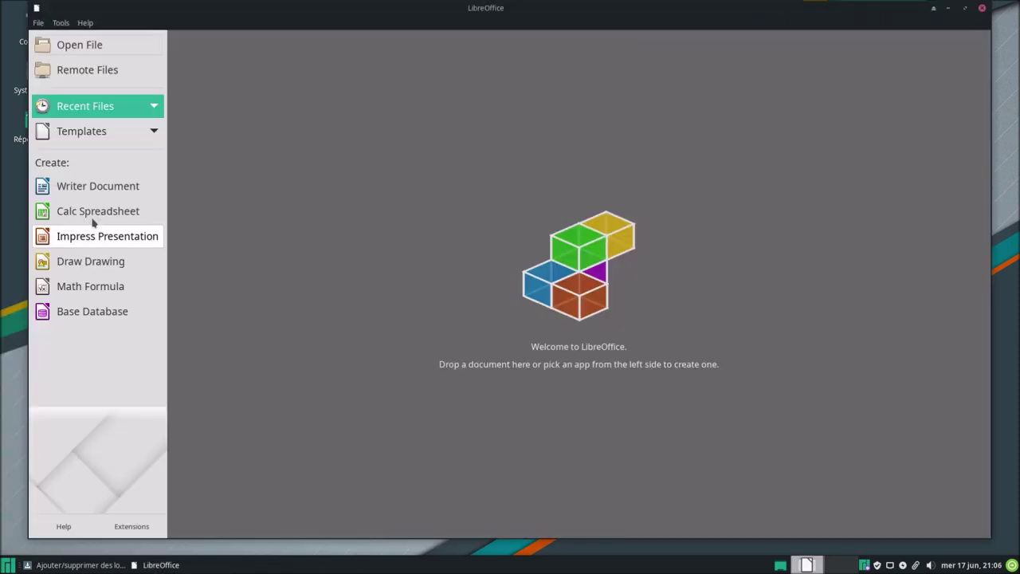
In the desktop's Apparence settings, preview several light, standard and dark Matcha styles and apply Matcha-dark-sea
left_click(10, 565)
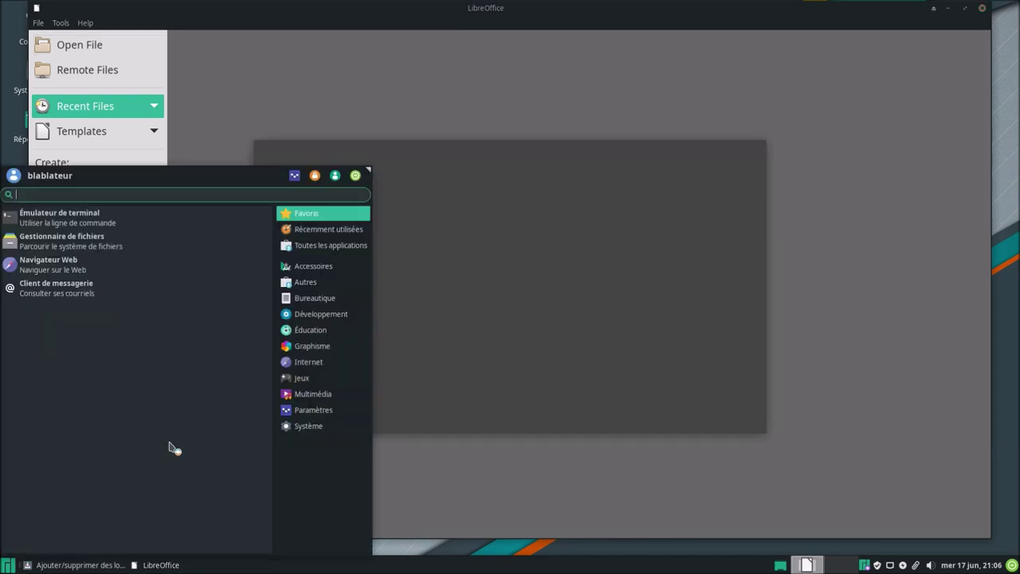
left_click(293, 179)
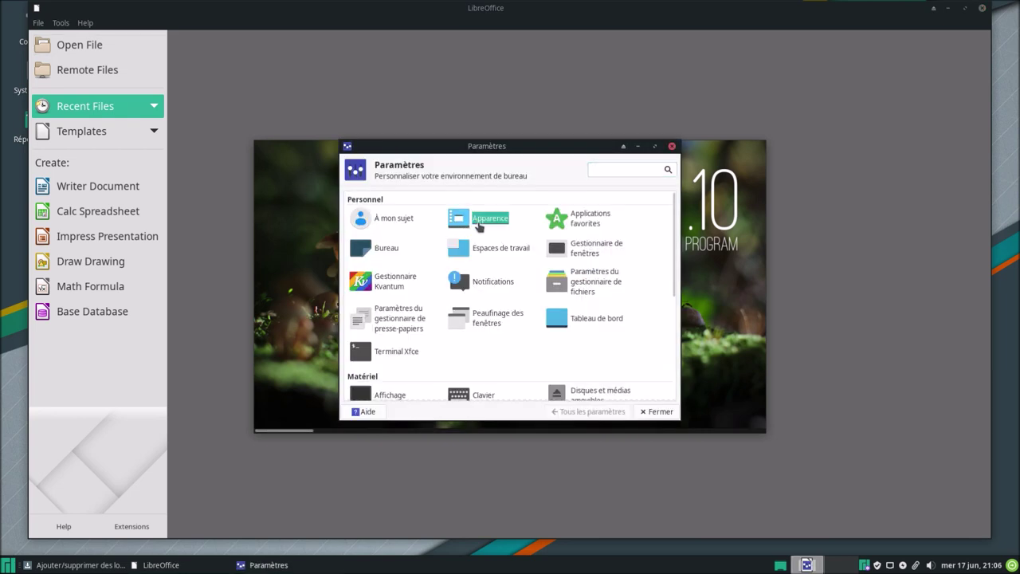
left_click(478, 222)
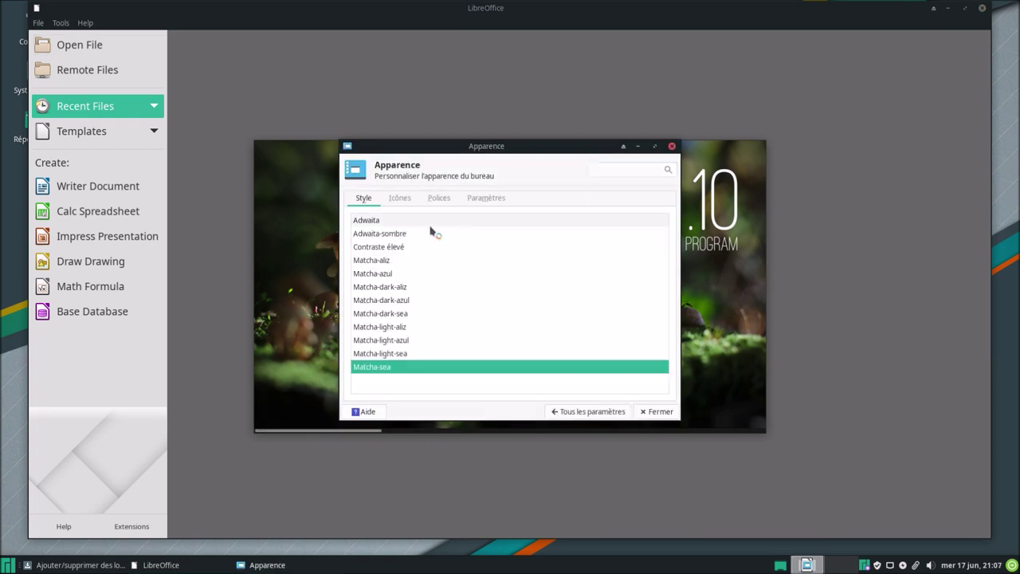
left_click(411, 355)
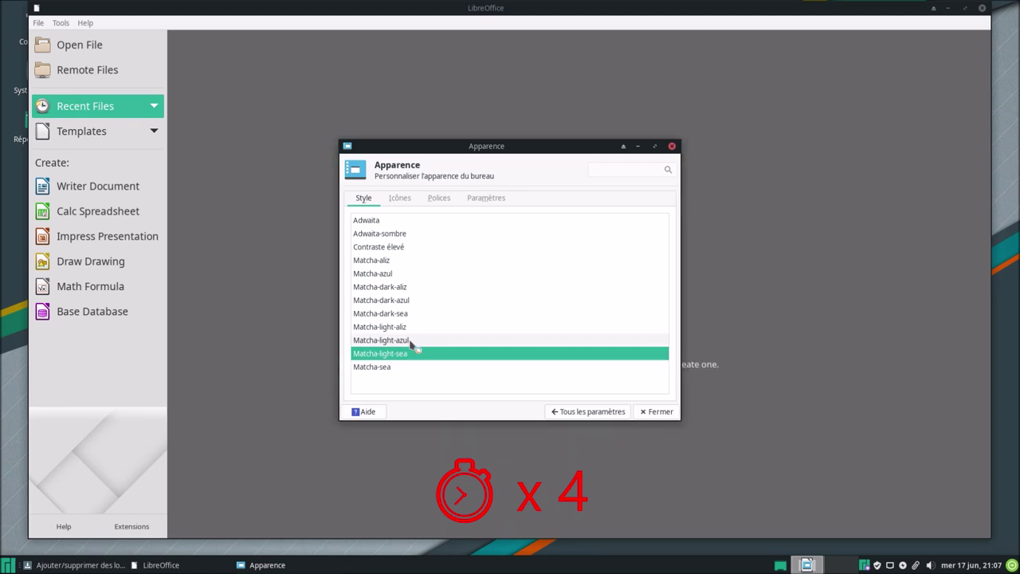
left_click(410, 340)
left_click(418, 327)
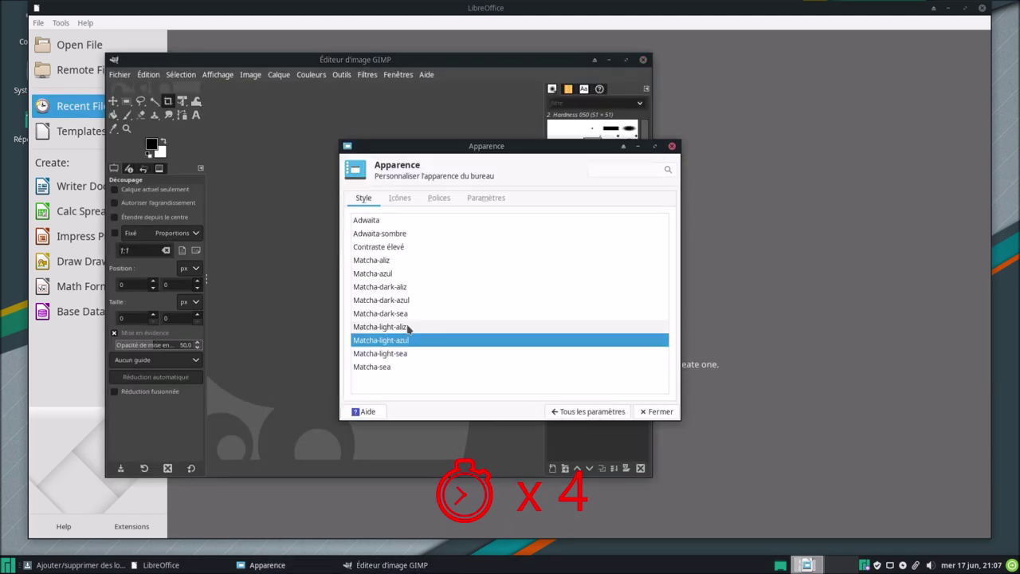
left_click(388, 261)
left_click(390, 274)
left_click(393, 287)
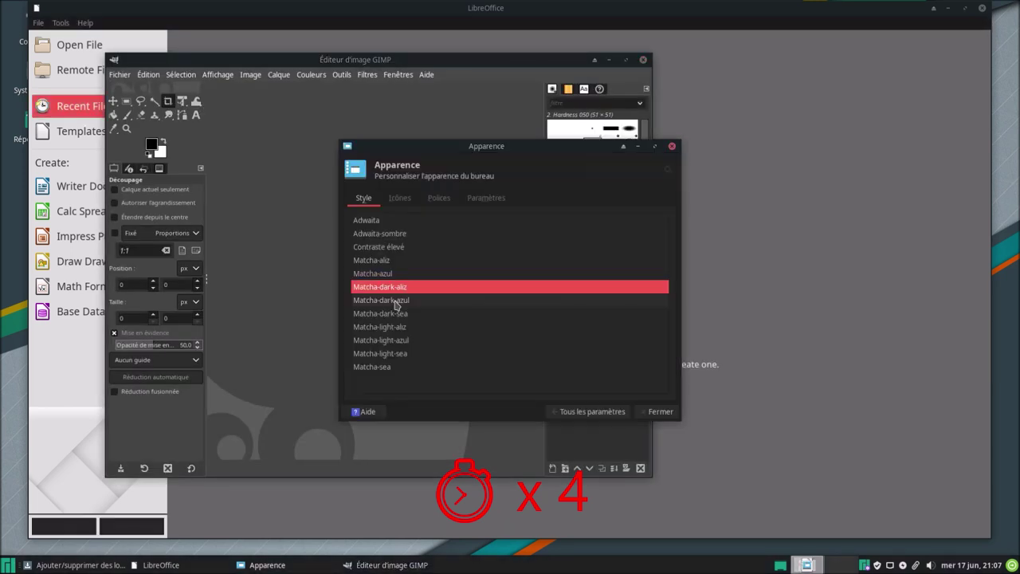
left_click(405, 301)
left_click(392, 368)
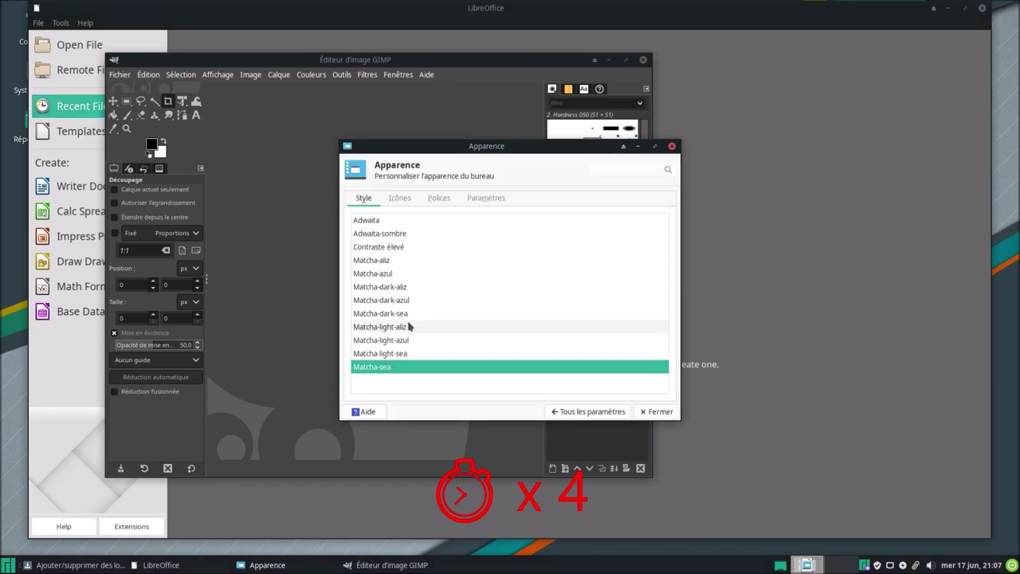
left_click(406, 314)
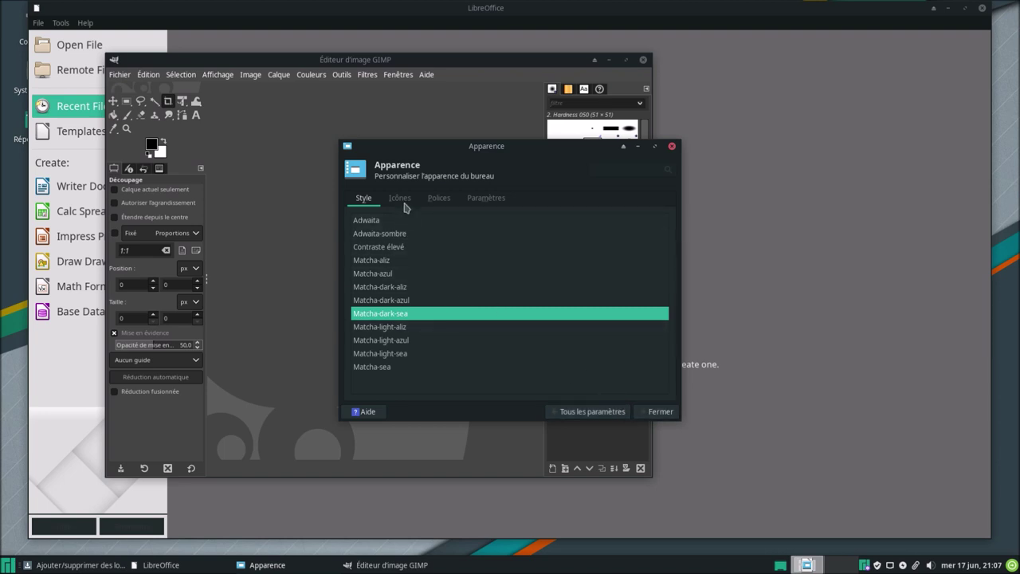
Set the window manager theme to Matcha-dark-sea and close the settings window
left_click(594, 412)
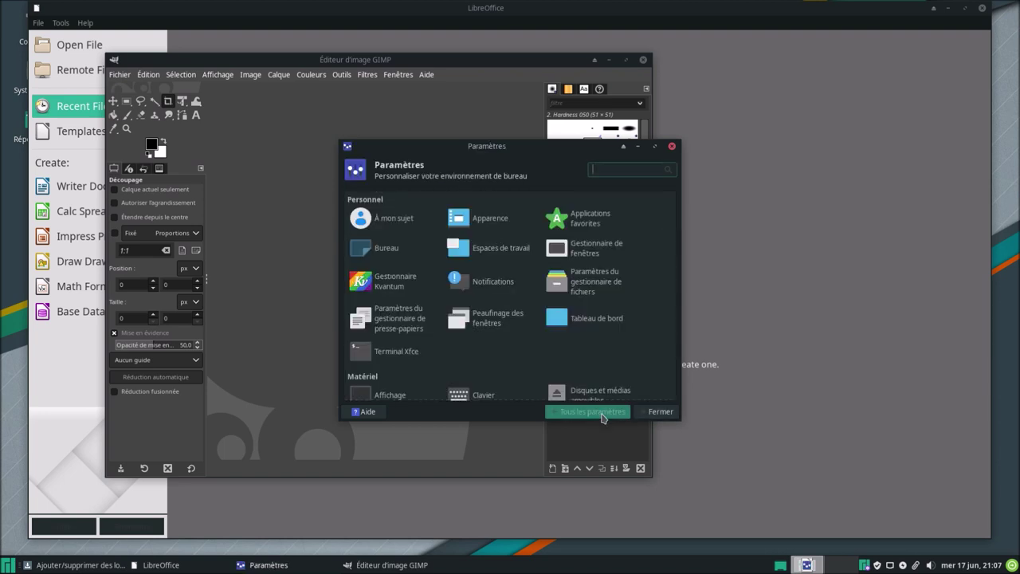
left_click(597, 252)
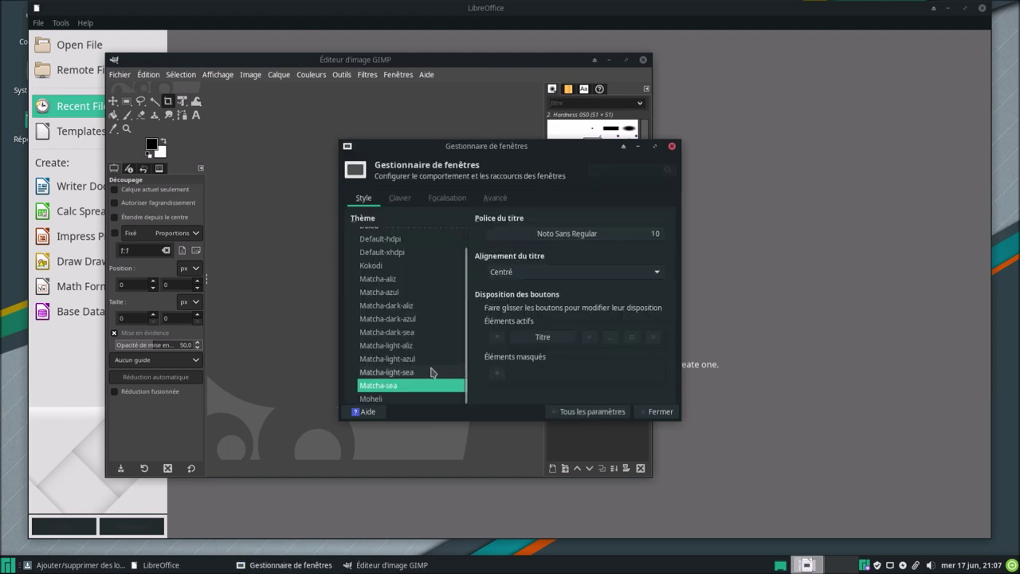
left_click(391, 332)
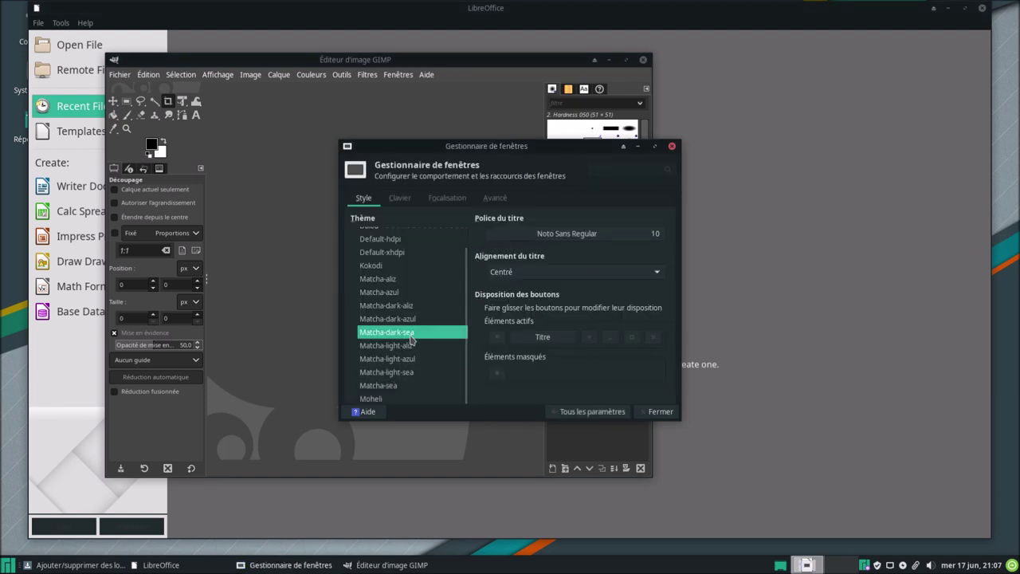
left_click(616, 414)
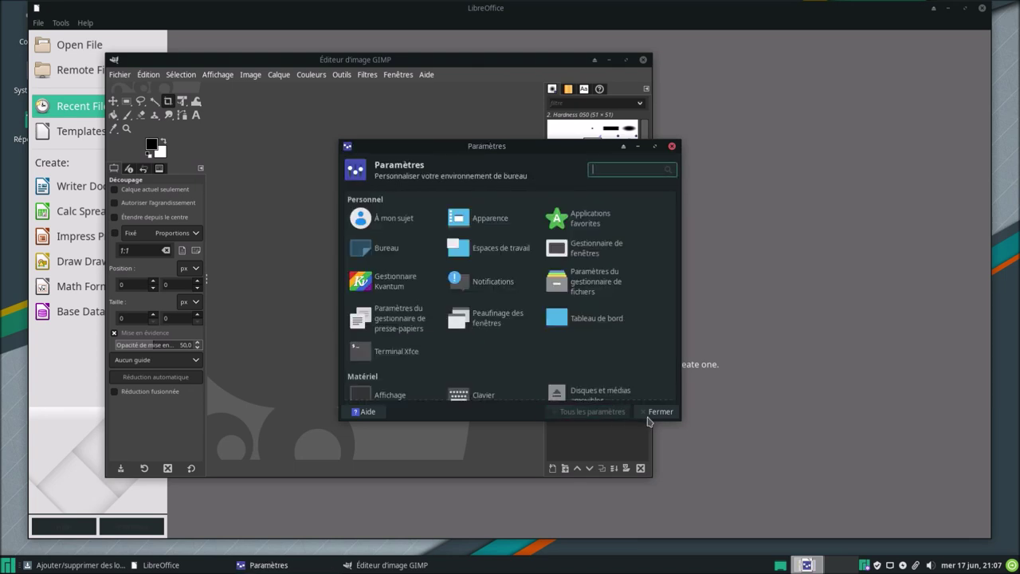
left_click(655, 413)
Reposition the GIMP window, check its version in the À propos information, and quit GIMP
left_click_drag(574, 71, 726, 98)
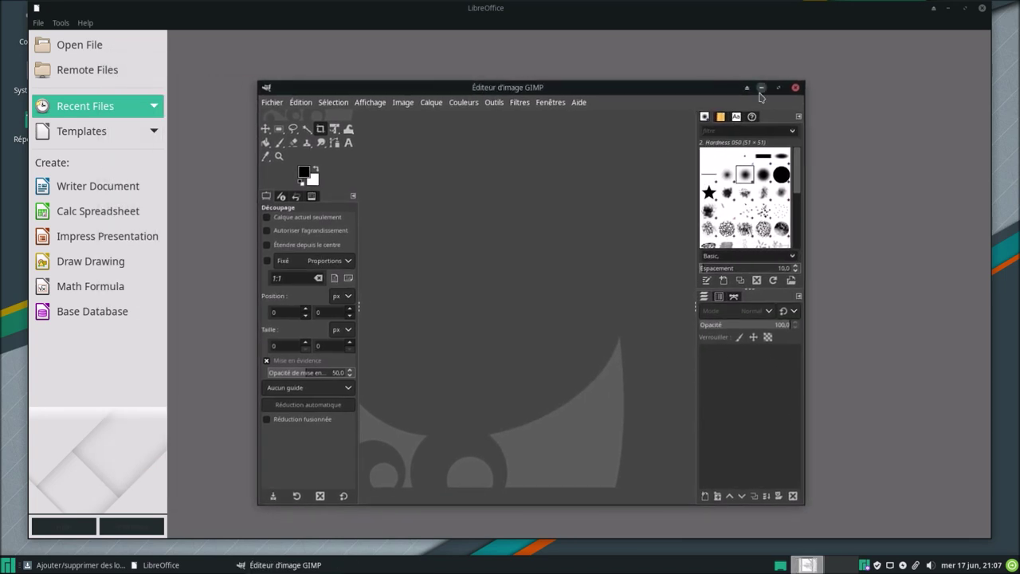
left_click(579, 105)
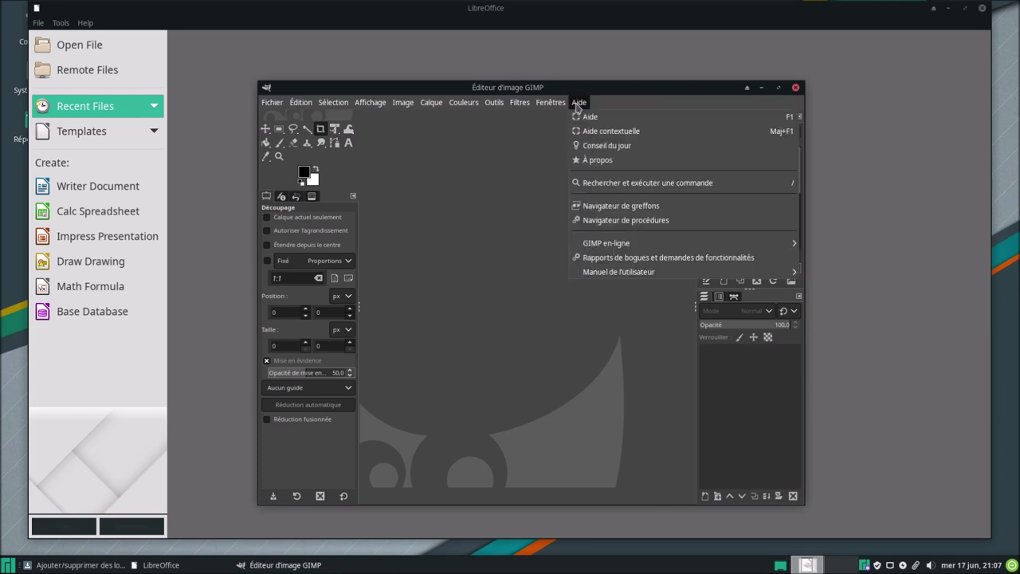
left_click(602, 162)
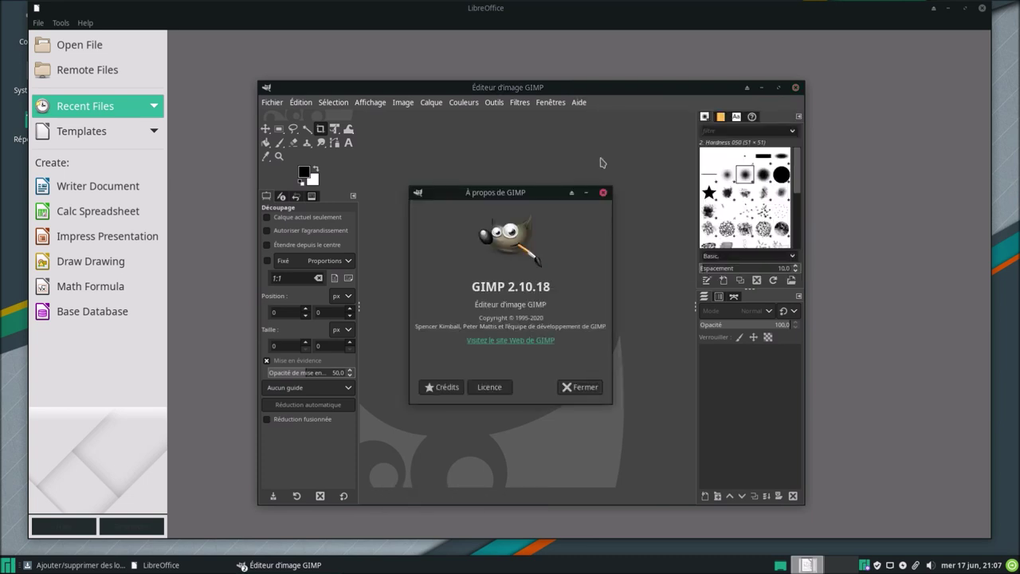
left_click(581, 388)
left_click(271, 103)
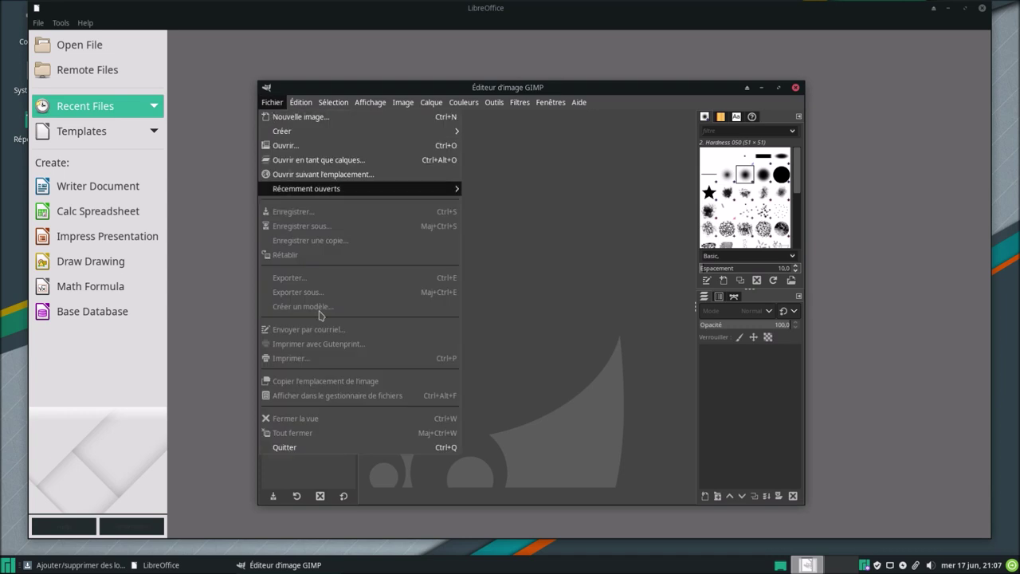
left_click(319, 448)
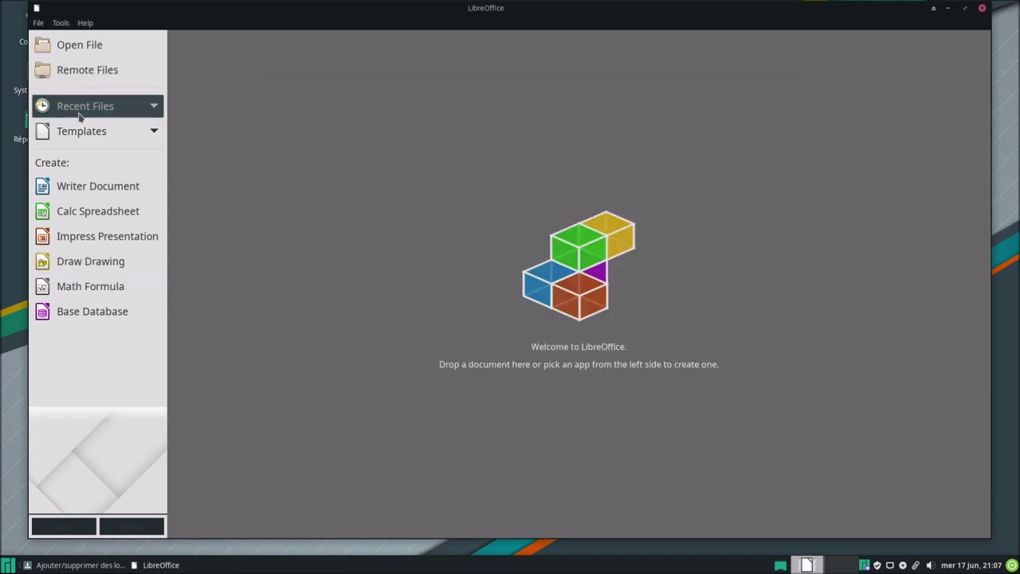
Check the LibreOffice version in its About information and close the dialog
left_click(84, 22)
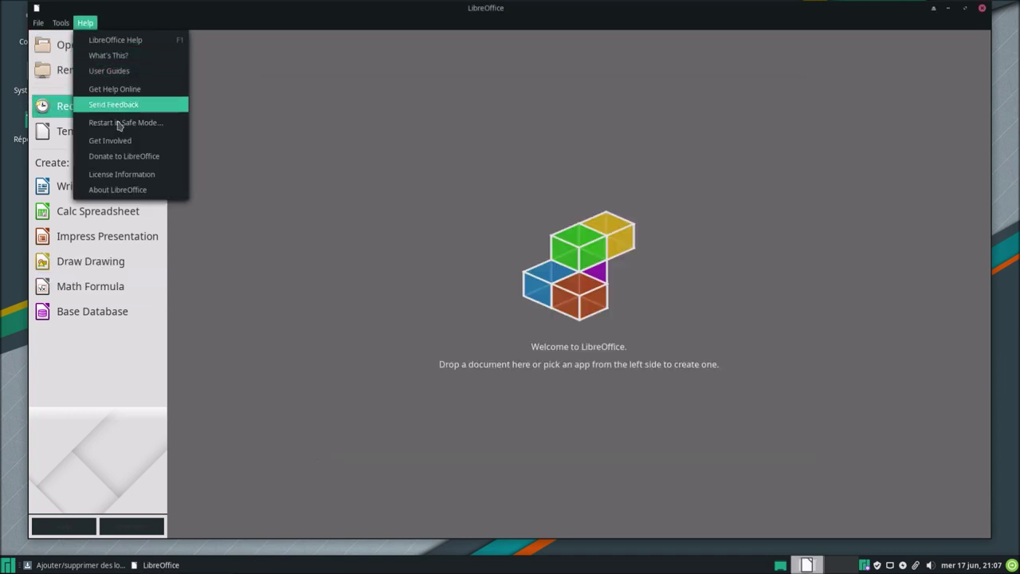
left_click(137, 188)
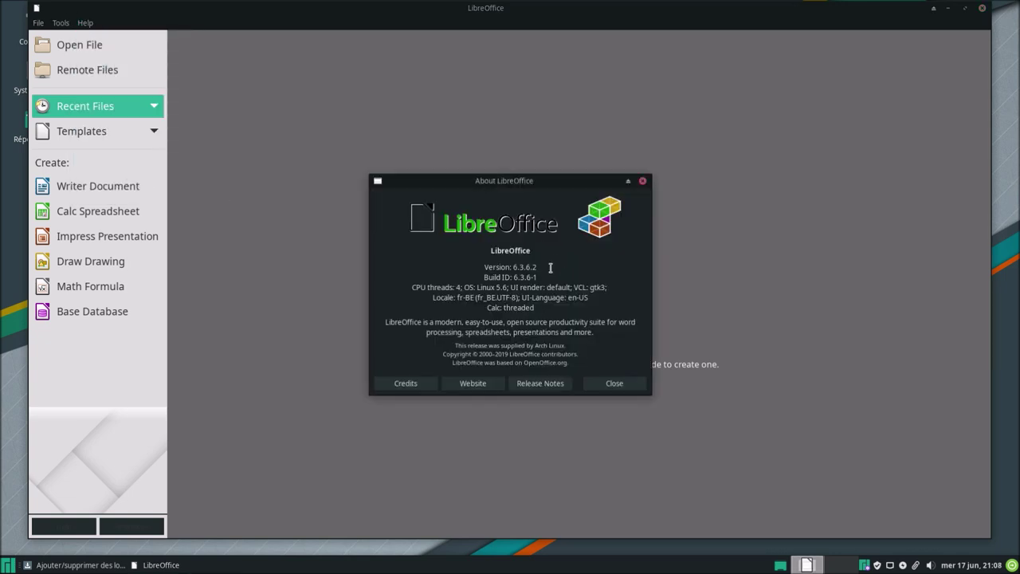
left_click(614, 384)
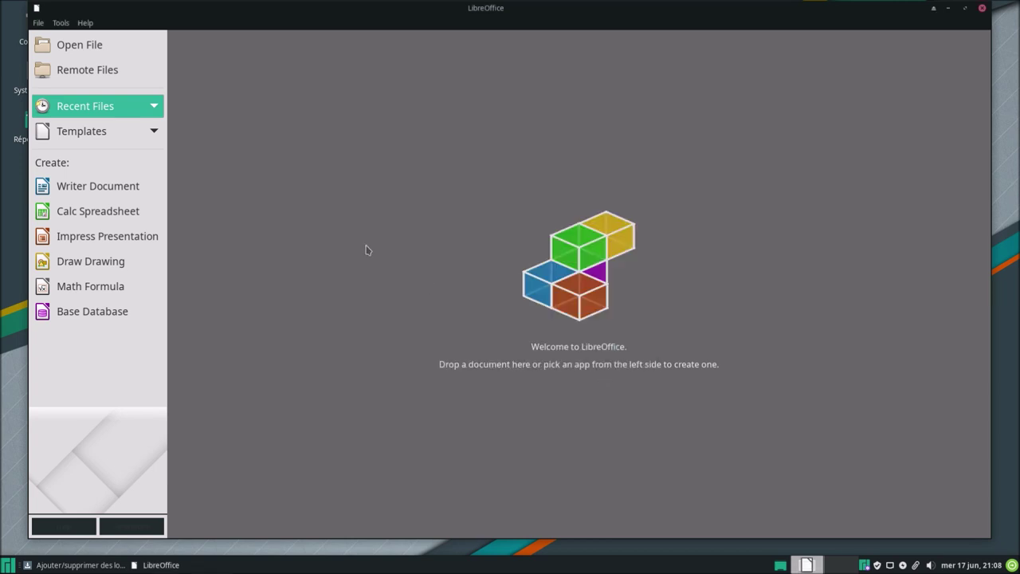
Create a blank Writer document, dismiss the tip of the day, look through the Help commands, and close LibreOffice
left_click(38, 22)
left_click(335, 65)
left_click(127, 187)
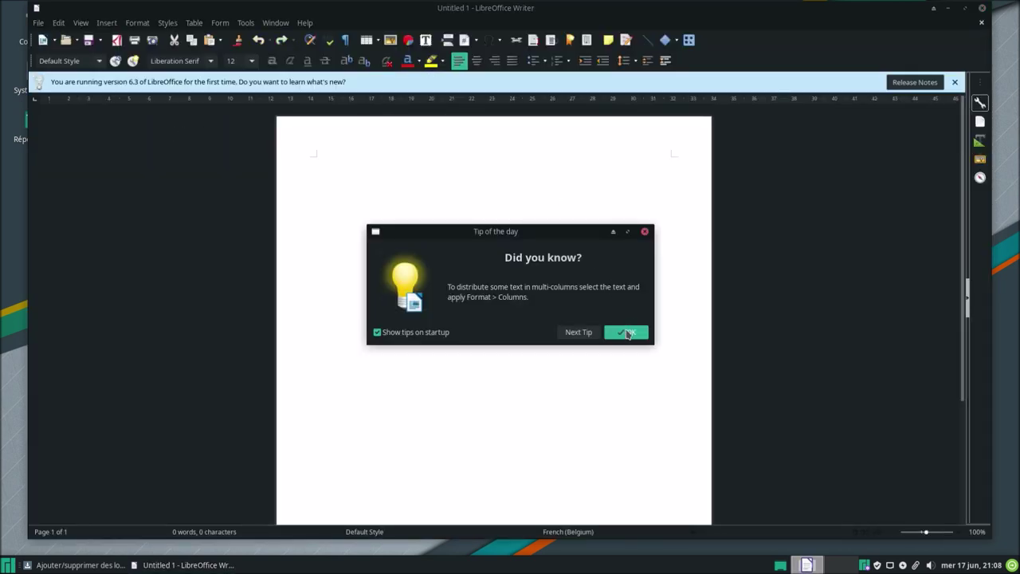
left_click(627, 329)
left_click(304, 23)
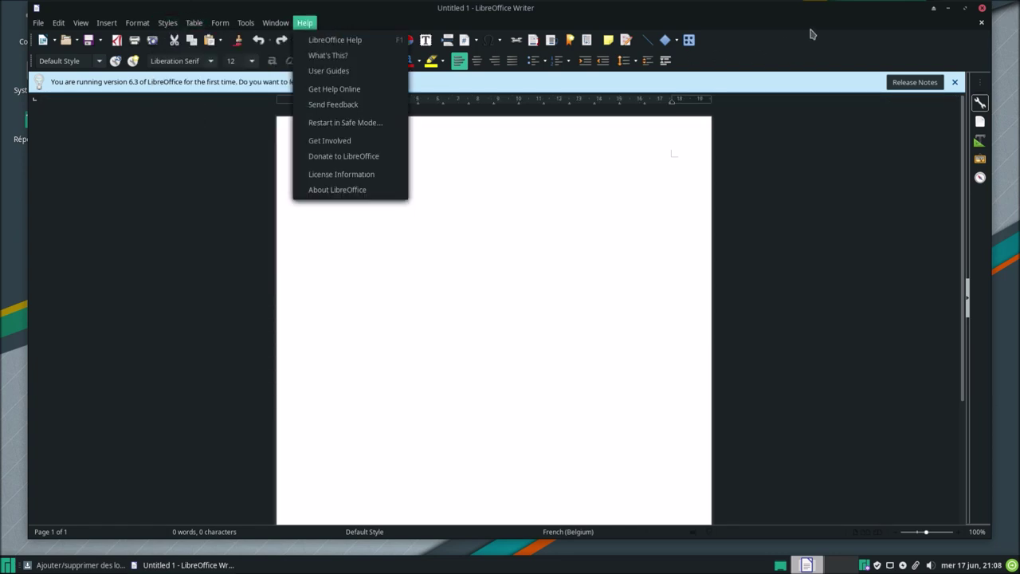
left_click(813, 34)
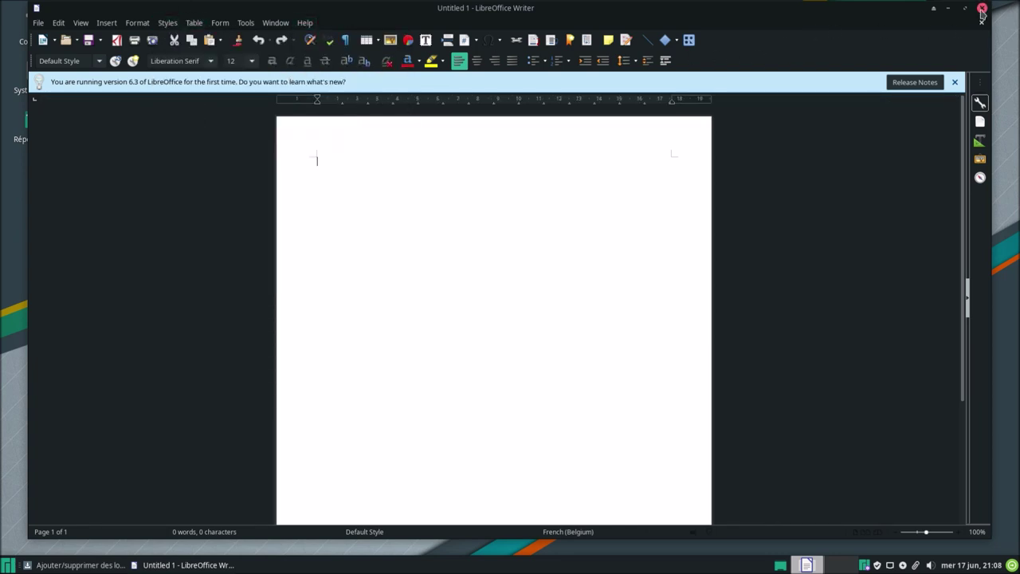
left_click(983, 10)
left_click(6, 566)
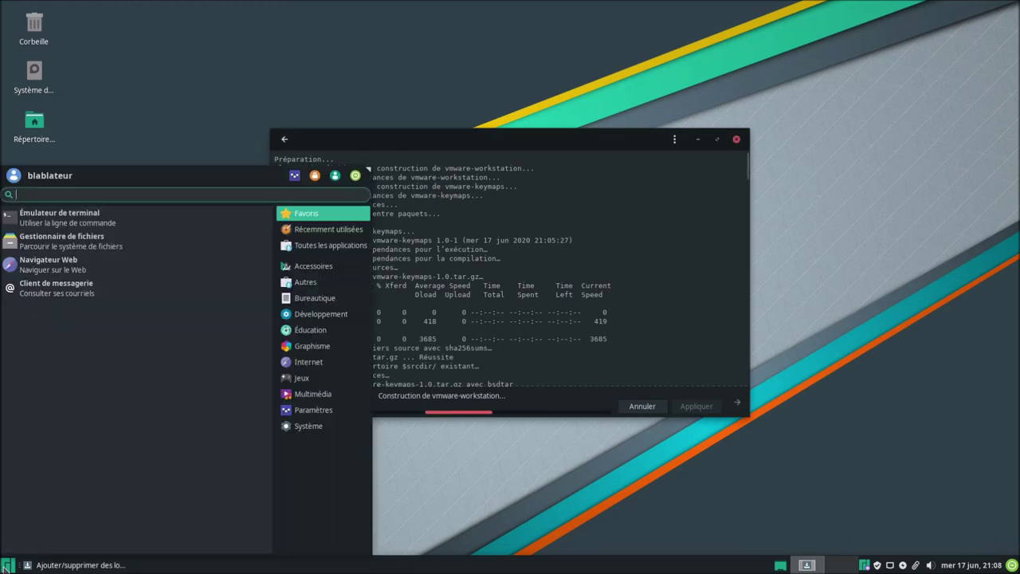
left_click(722, 471)
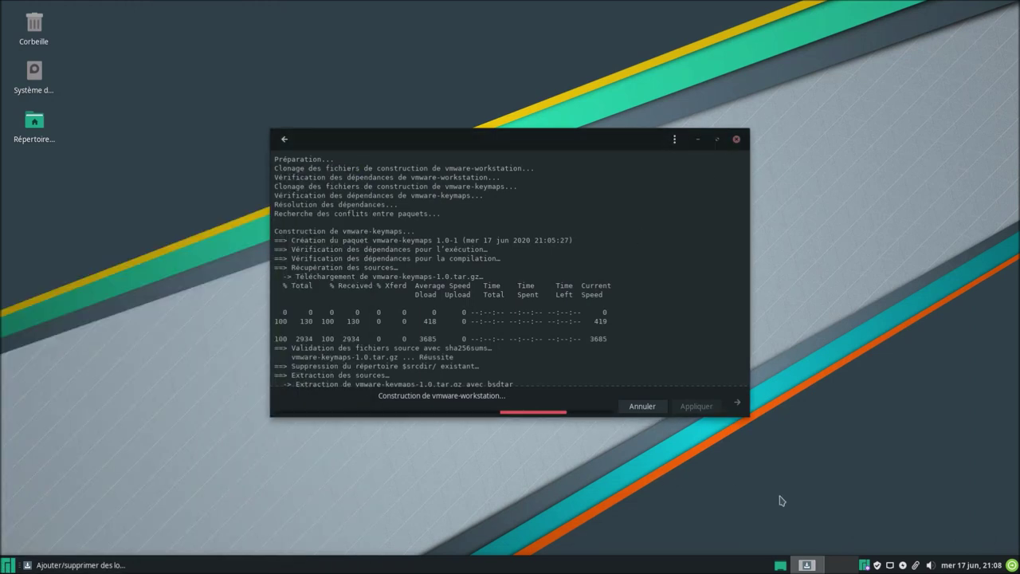
Install the available language packages through the Manjaro settings manager, authenticating with the account password
right_click(867, 566)
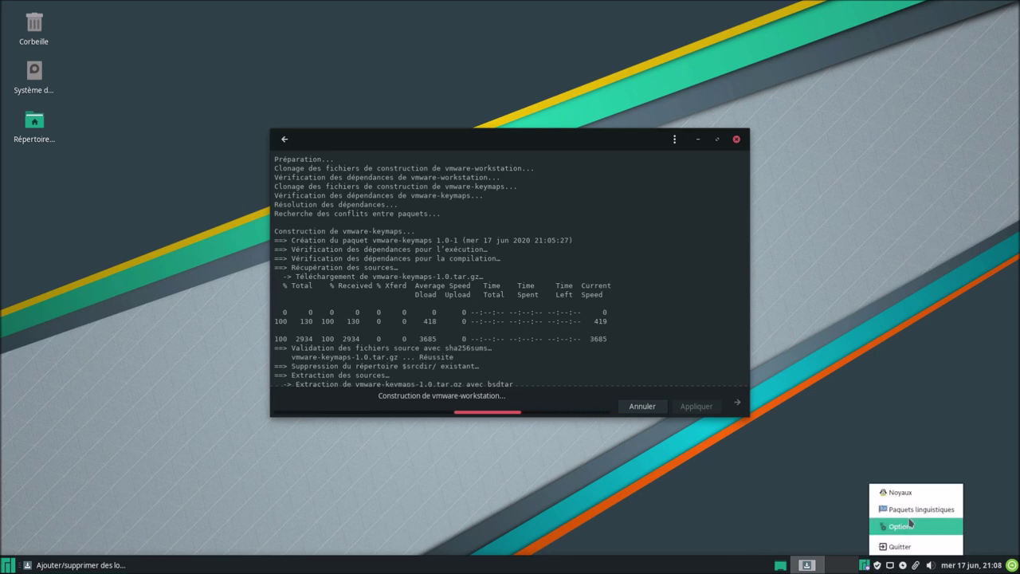
left_click(910, 518)
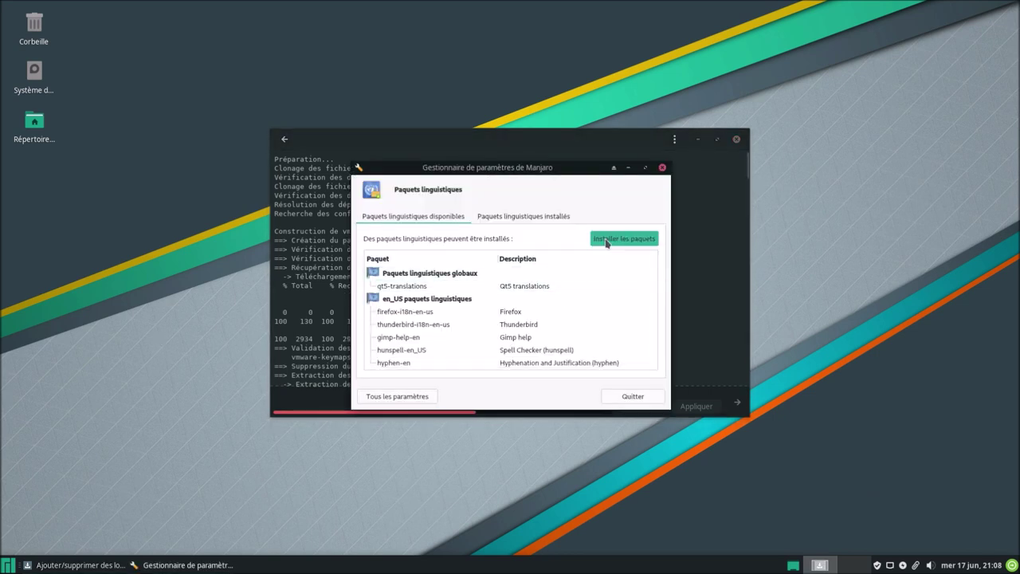
left_click(605, 239)
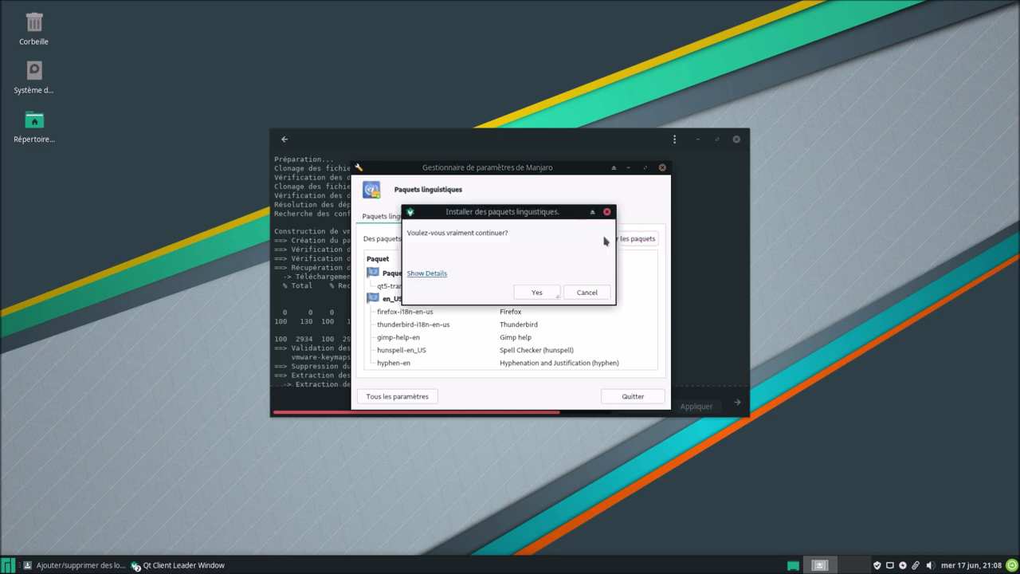
left_click(558, 293)
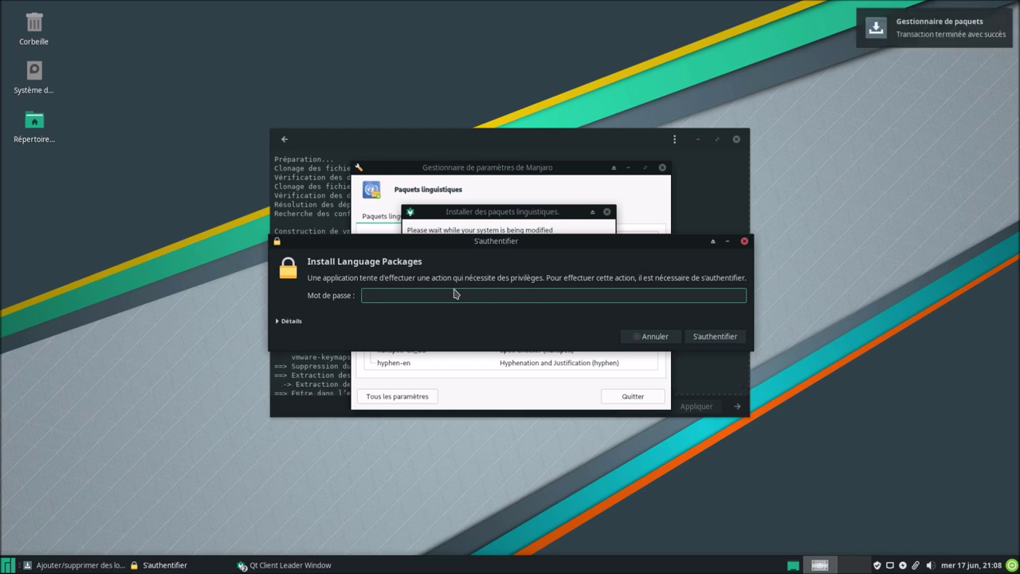
key("Return")
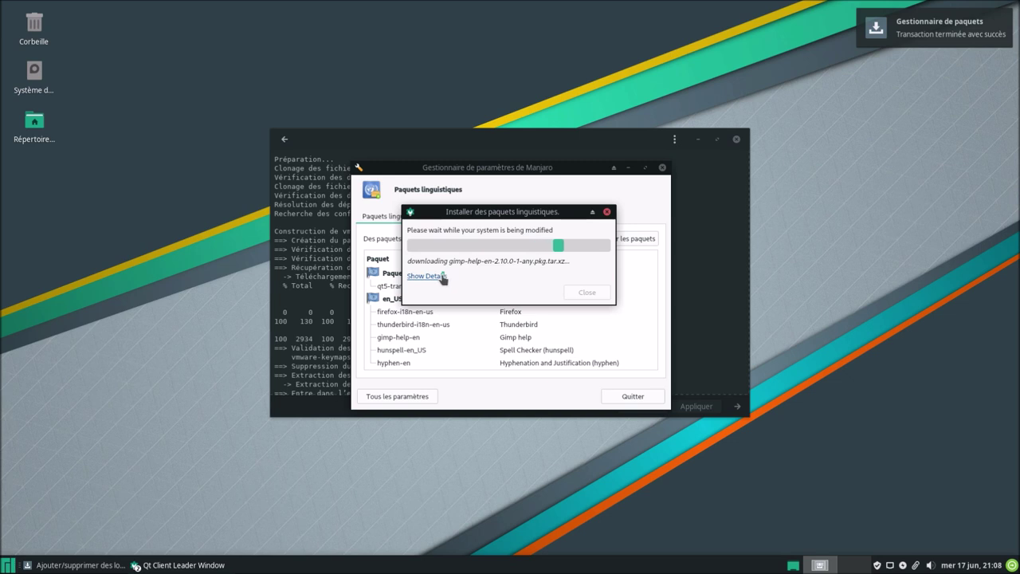
Show the details of the language package installation and move its window and the Manjaro settings manager apart
left_click(427, 276)
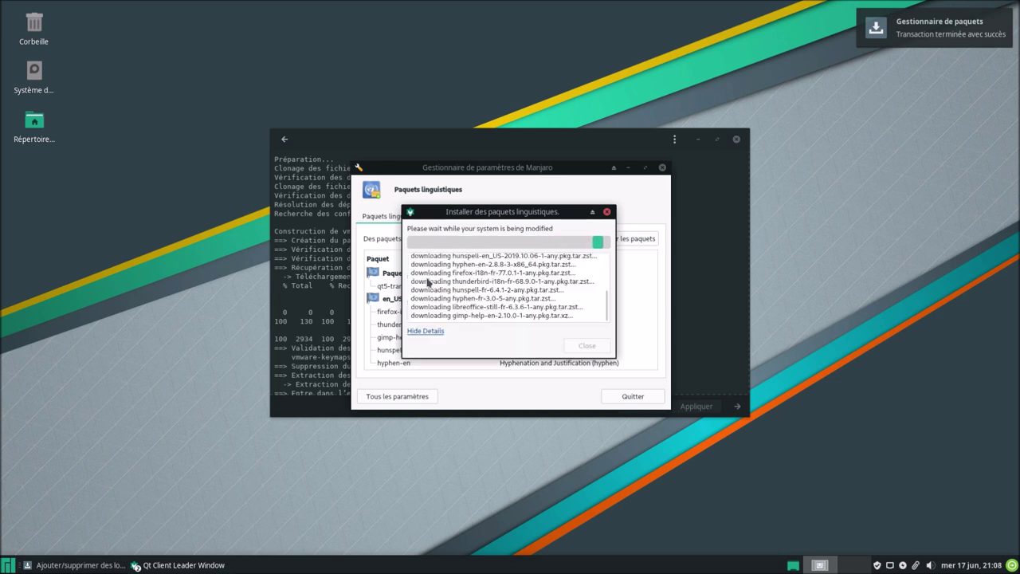
left_click_drag(512, 216, 799, 342)
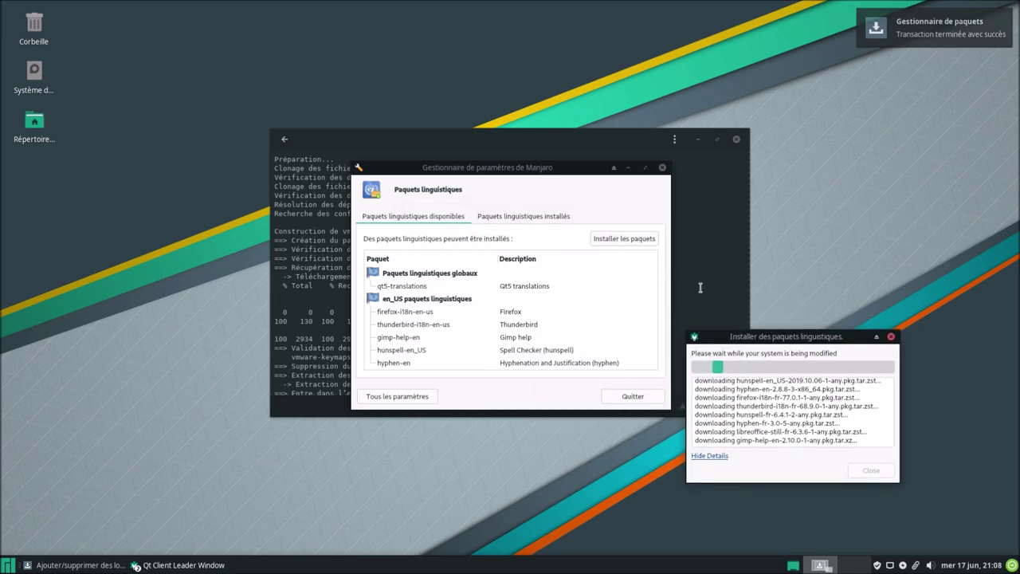
left_click_drag(423, 167, 245, 40)
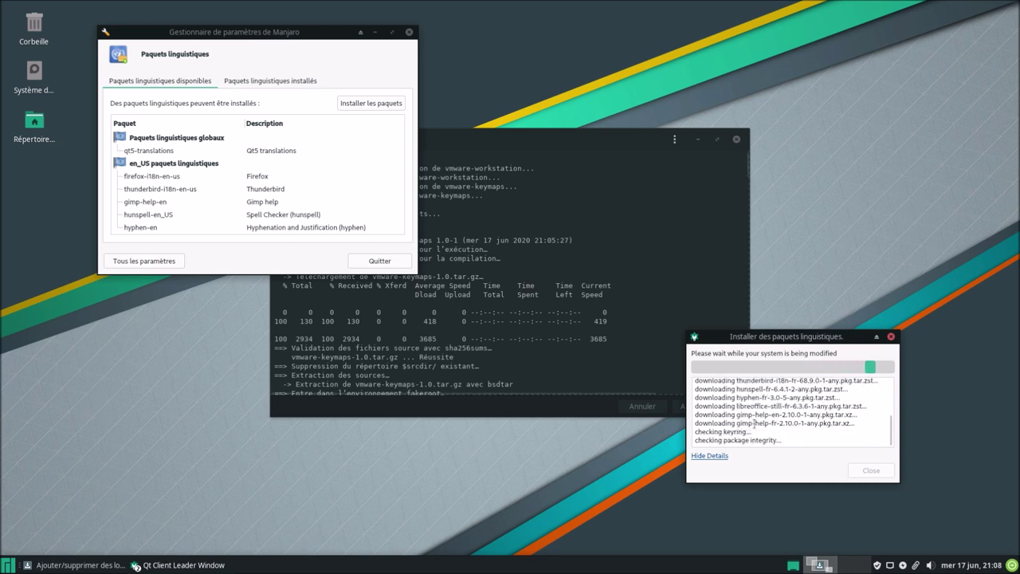
Check the VMware Workstation installation output, then close the software manager, the language package installation dialog and the Manjaro settings manager
left_click(602, 145)
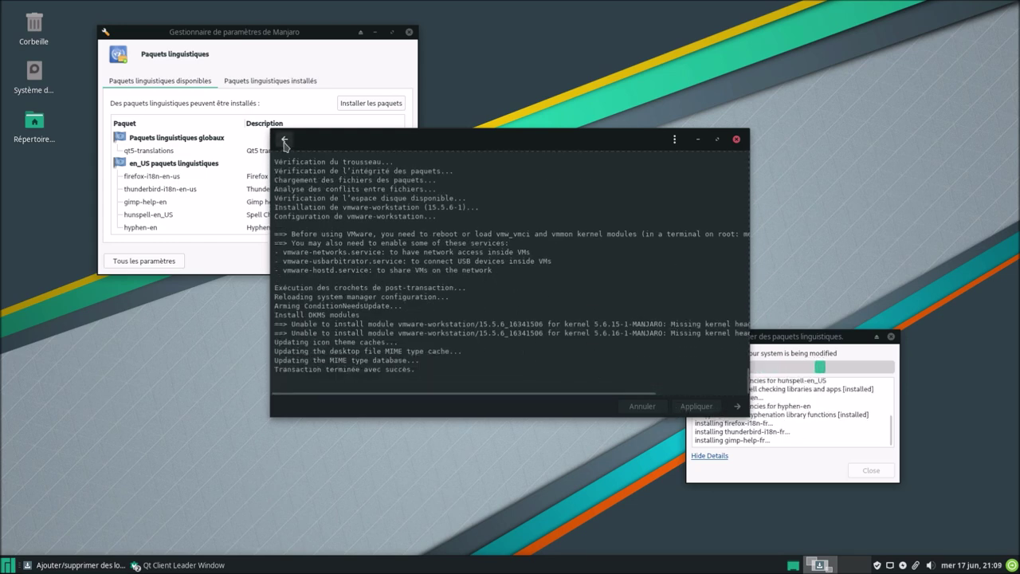
left_click(285, 139)
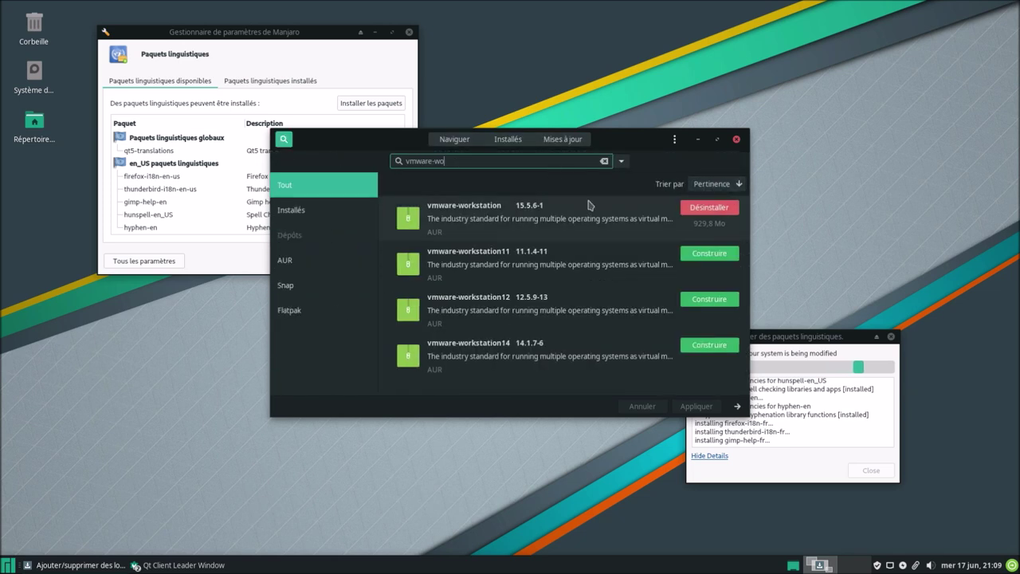
left_click(736, 140)
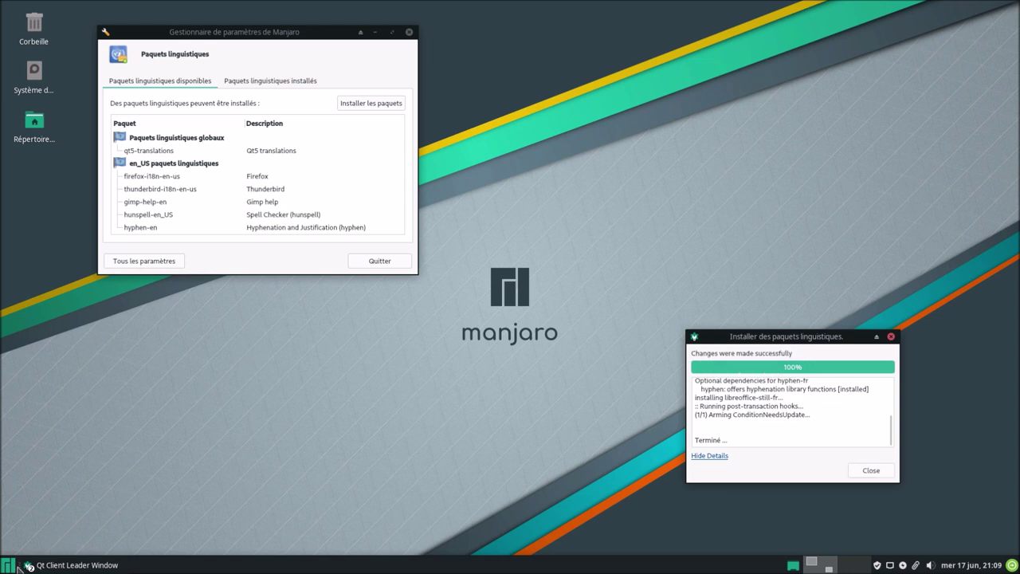
left_click(867, 472)
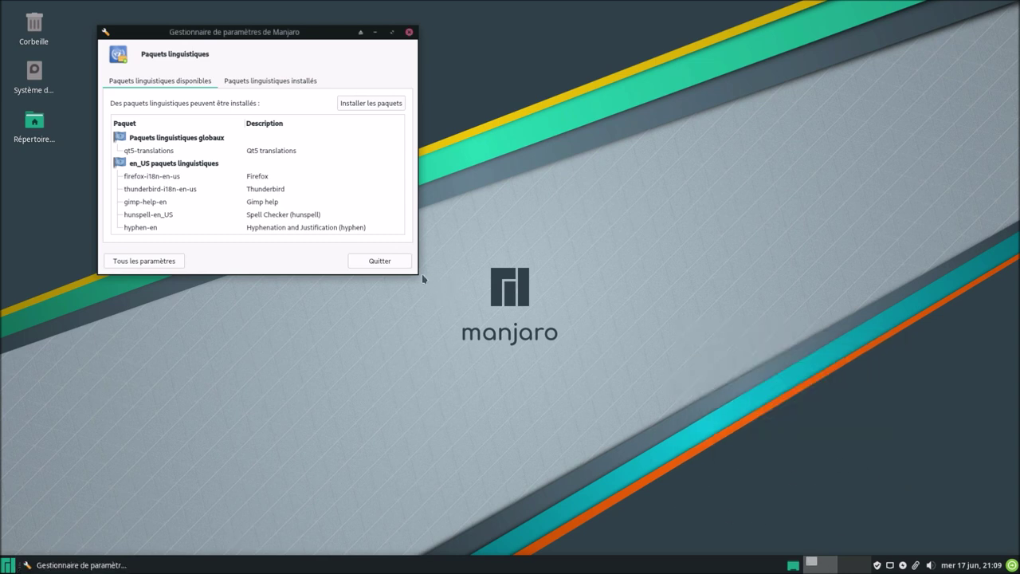
left_click(379, 260)
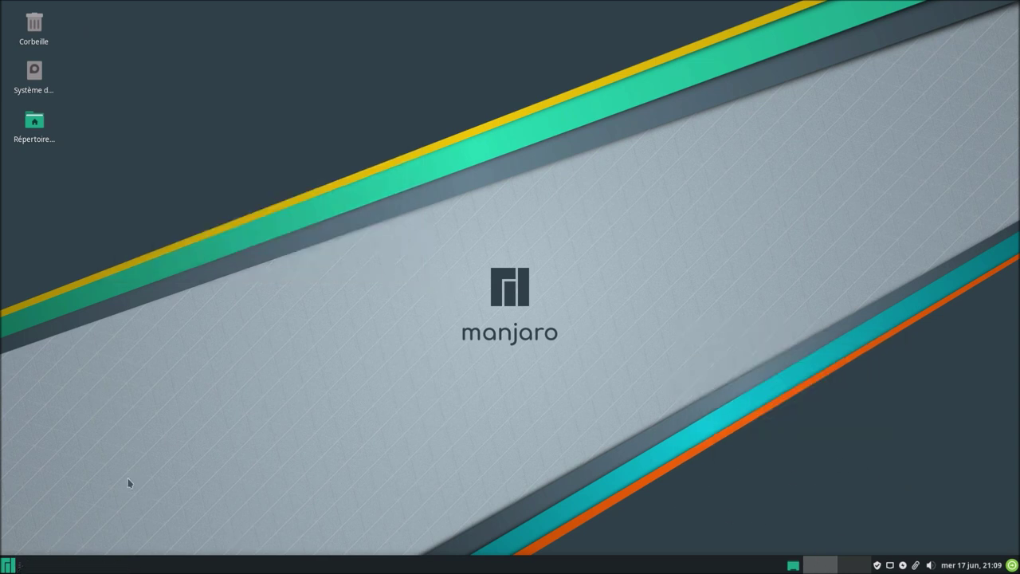
Launch LibreOffice, create a blank Writer document to check the interface language, and close it
left_click(8, 565)
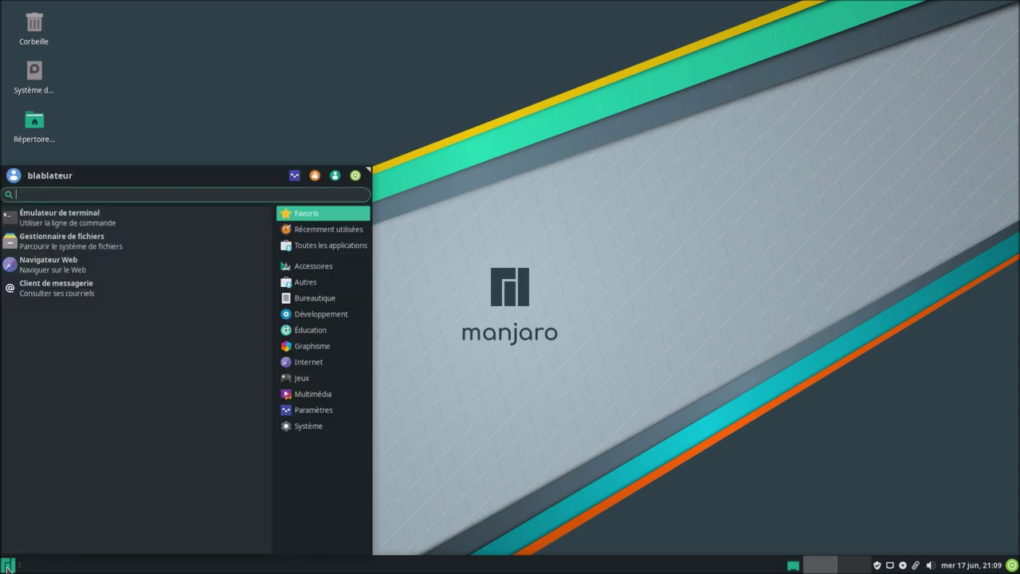
type("lib")
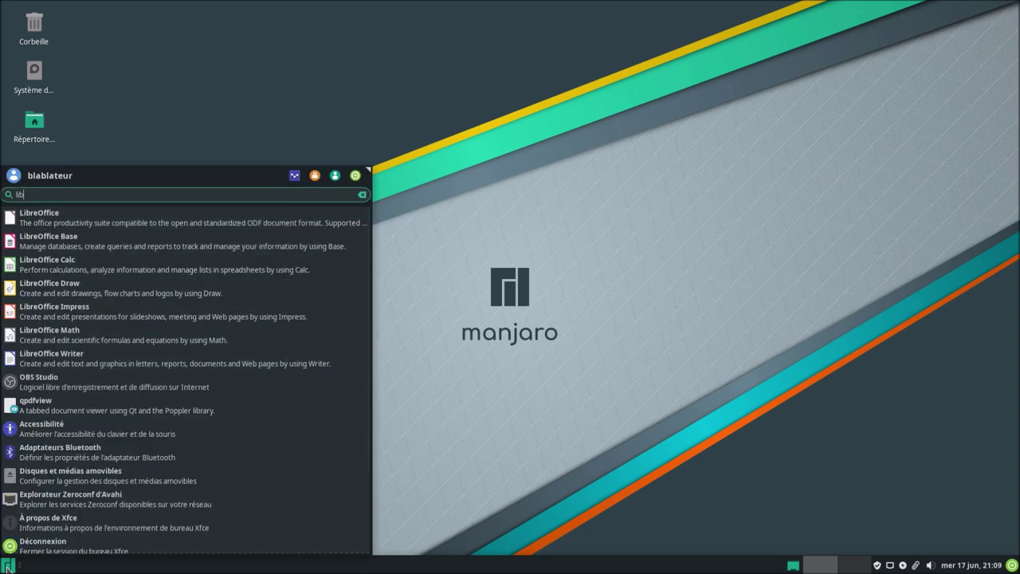
key("Return")
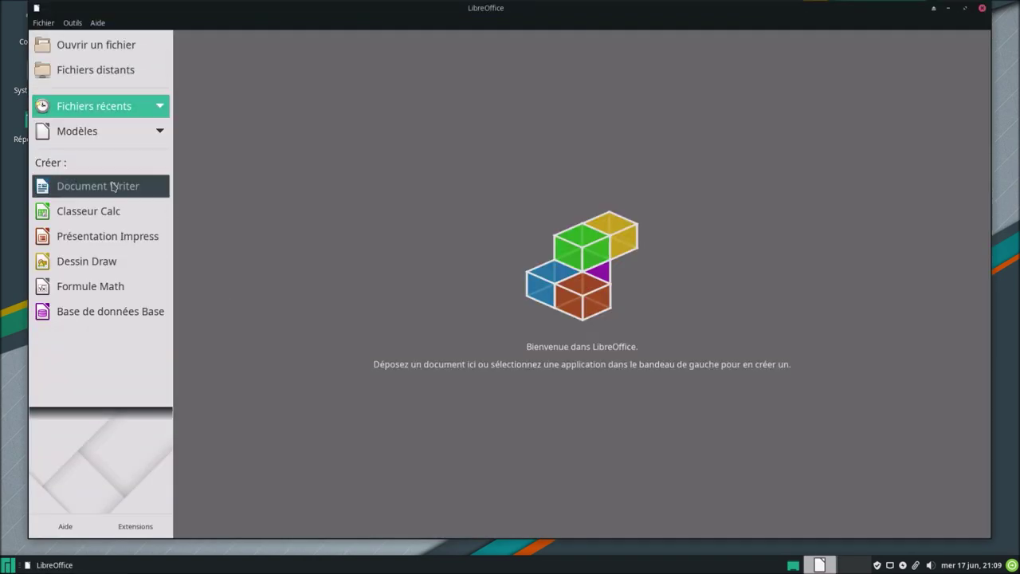
left_click(112, 185)
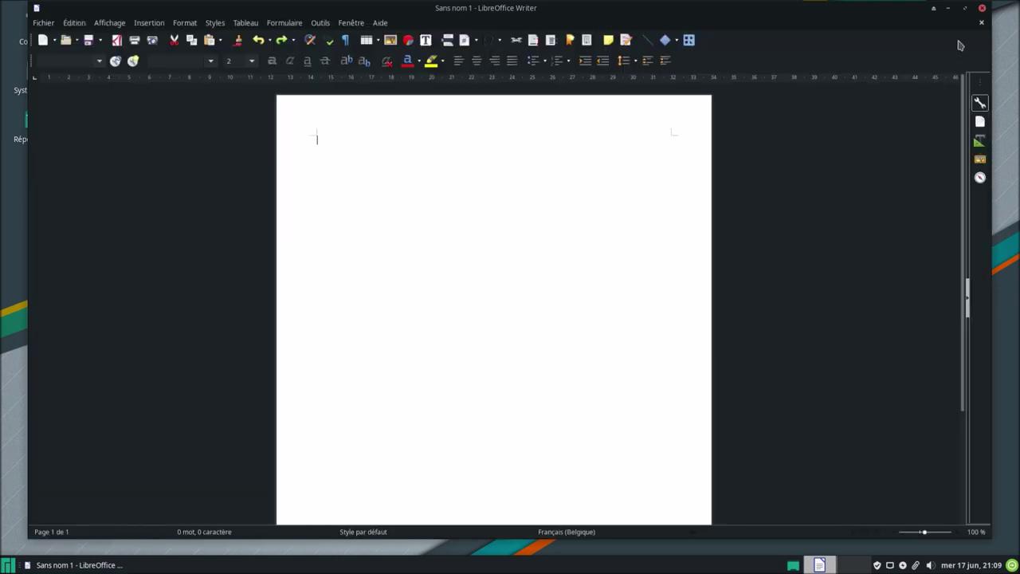
left_click(982, 9)
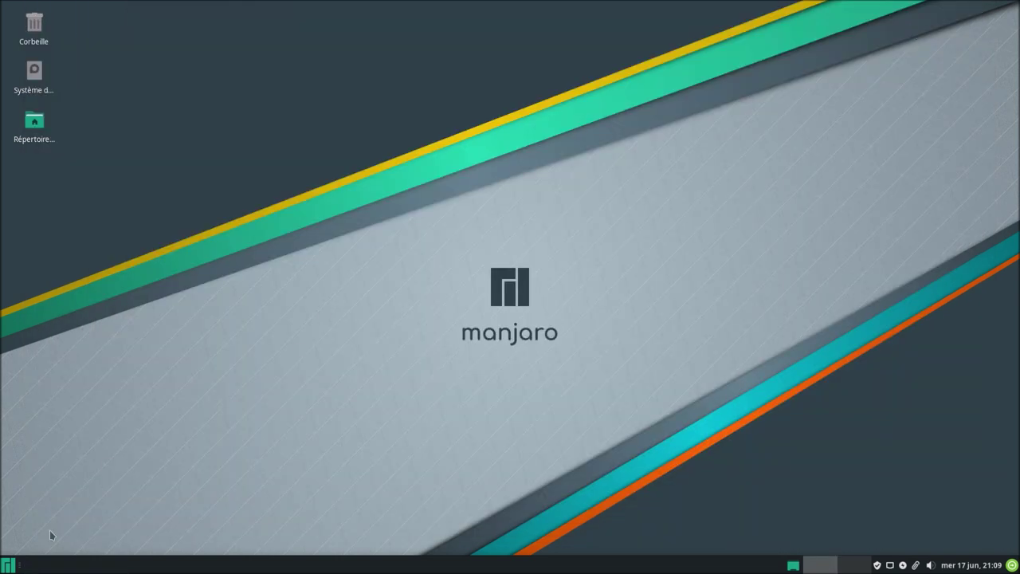
Find and launch Oracle VM VirtualBox, look at its machine manager, and close it
left_click(9, 566)
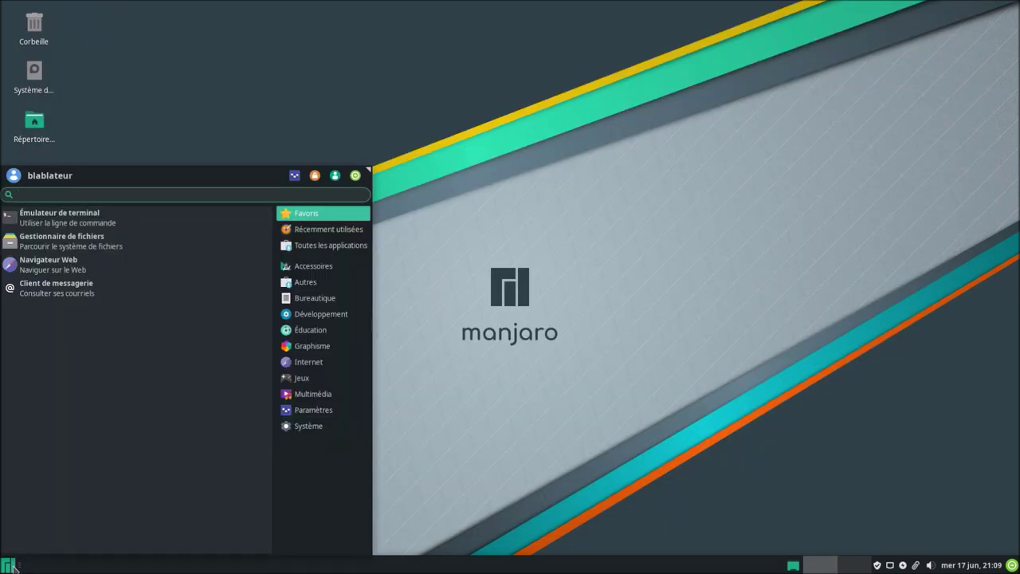
type("vir")
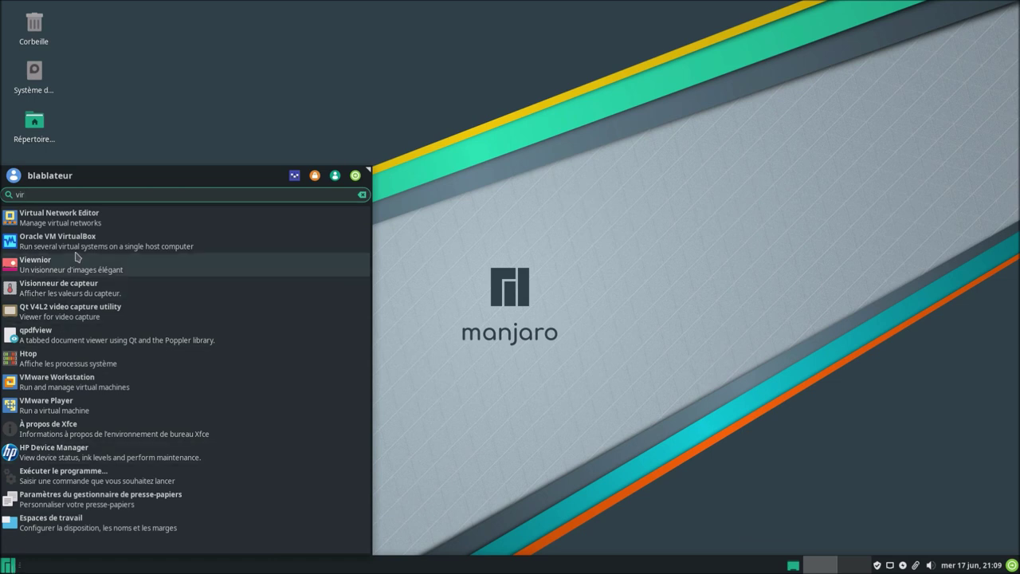
left_click(77, 253)
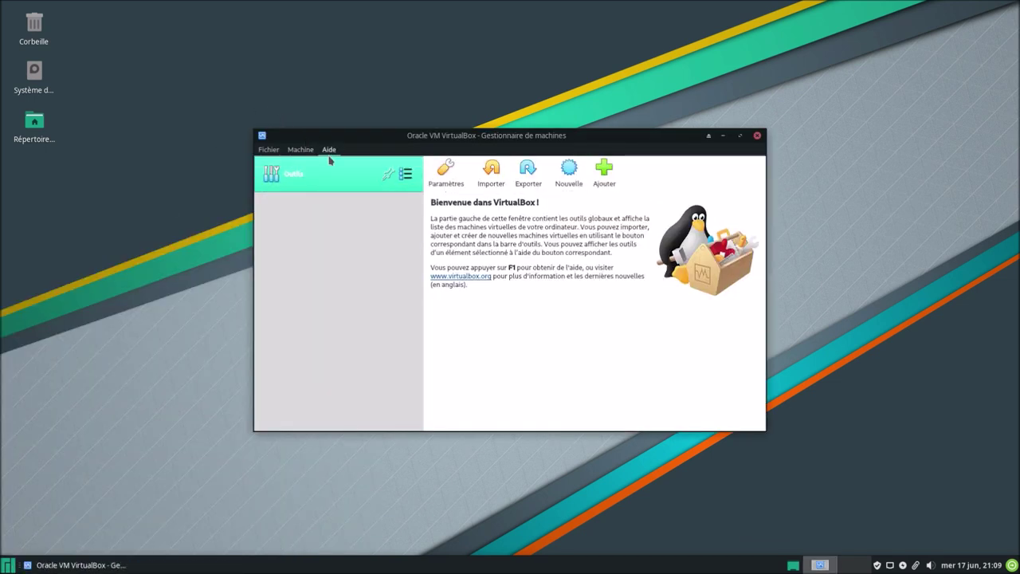
left_click(329, 150)
left_click(353, 149)
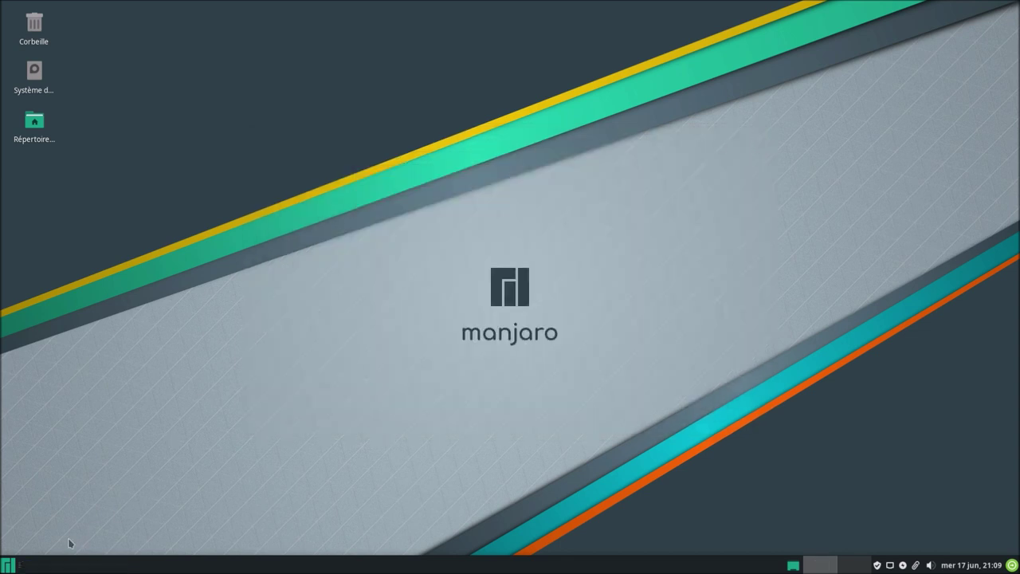
Search the installed applications for "vm" and launch VMware Workstation
left_click(12, 565)
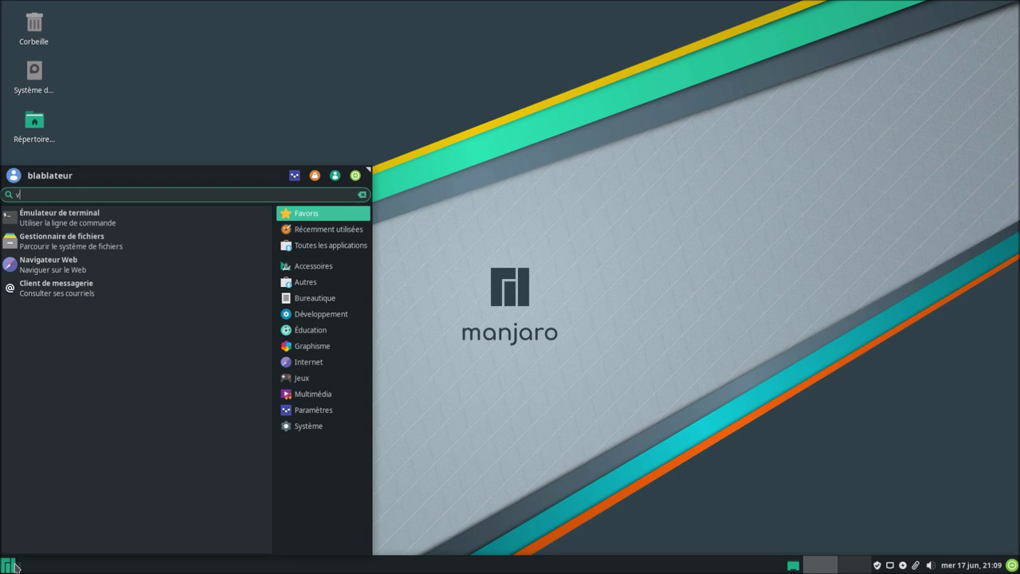
type("vm")
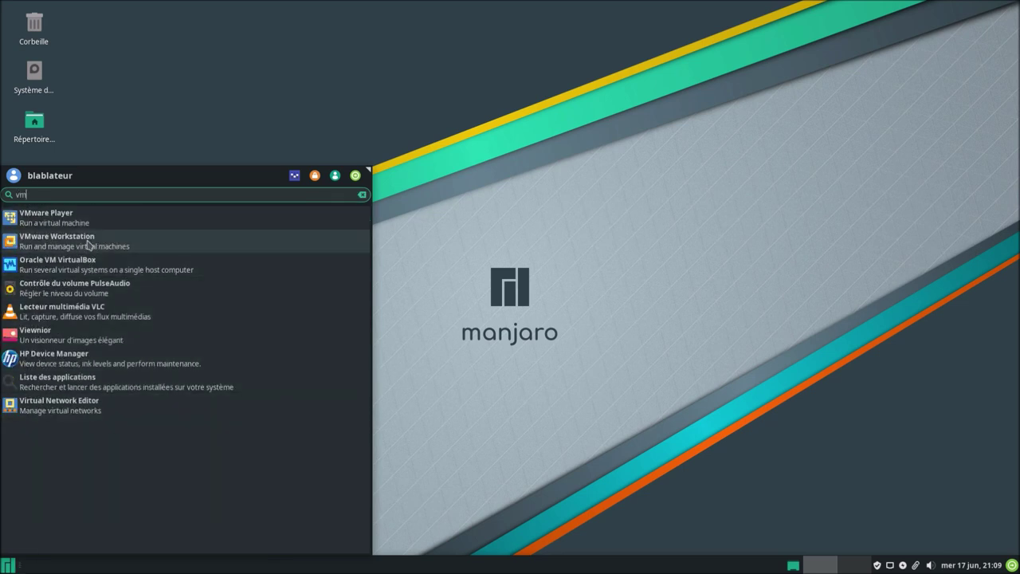
left_click(88, 244)
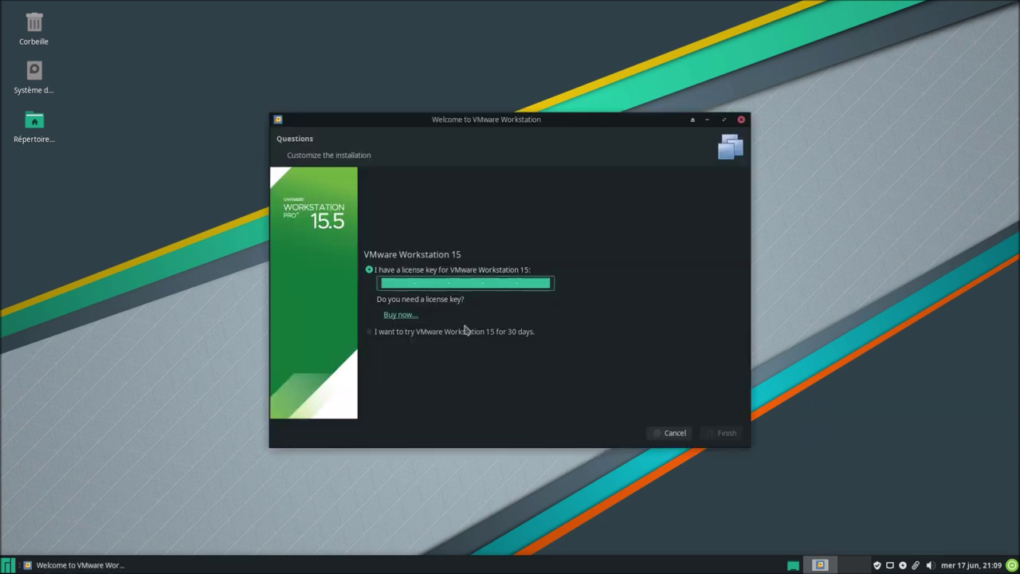
Start the 30-day trial of VMware Workstation 15, authenticating with the account password, and dismiss the evaluation notice
left_click(467, 331)
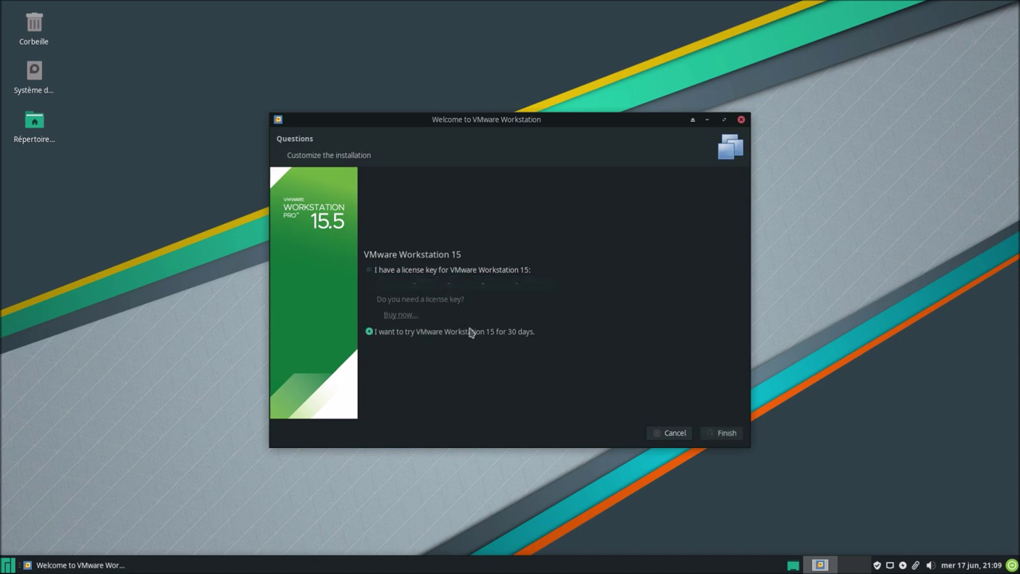
left_click(709, 437)
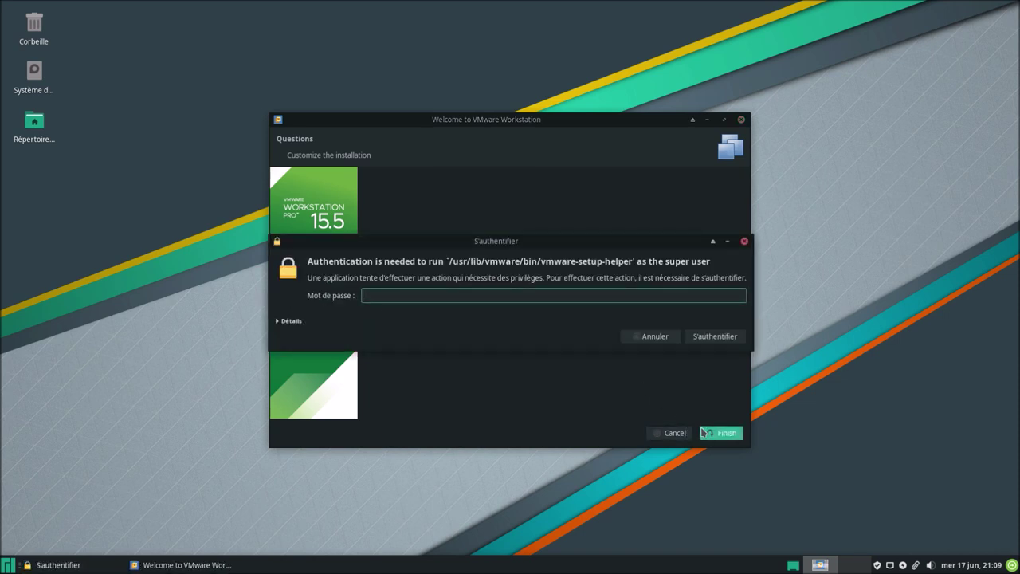
key("Return")
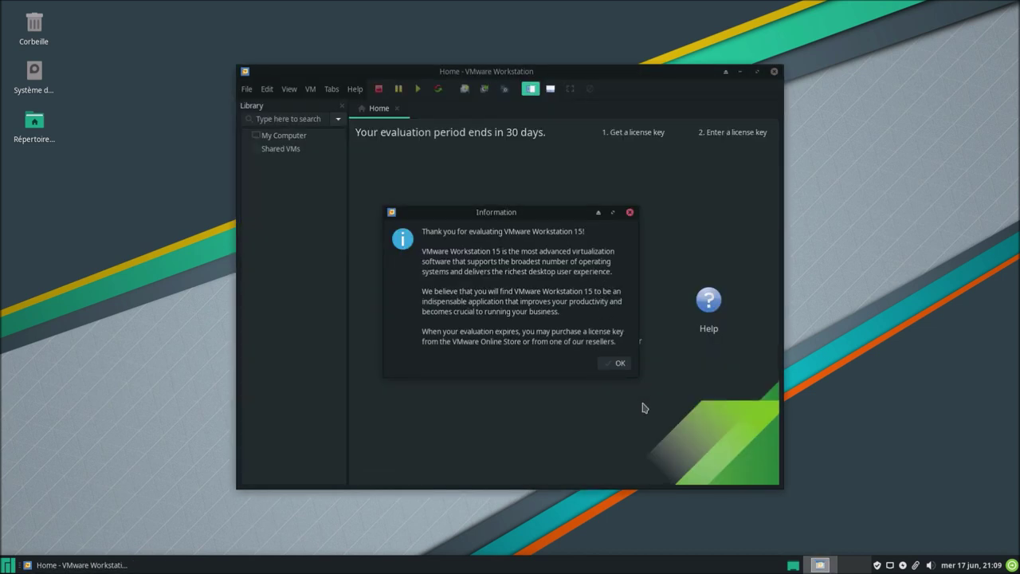
left_click(630, 365)
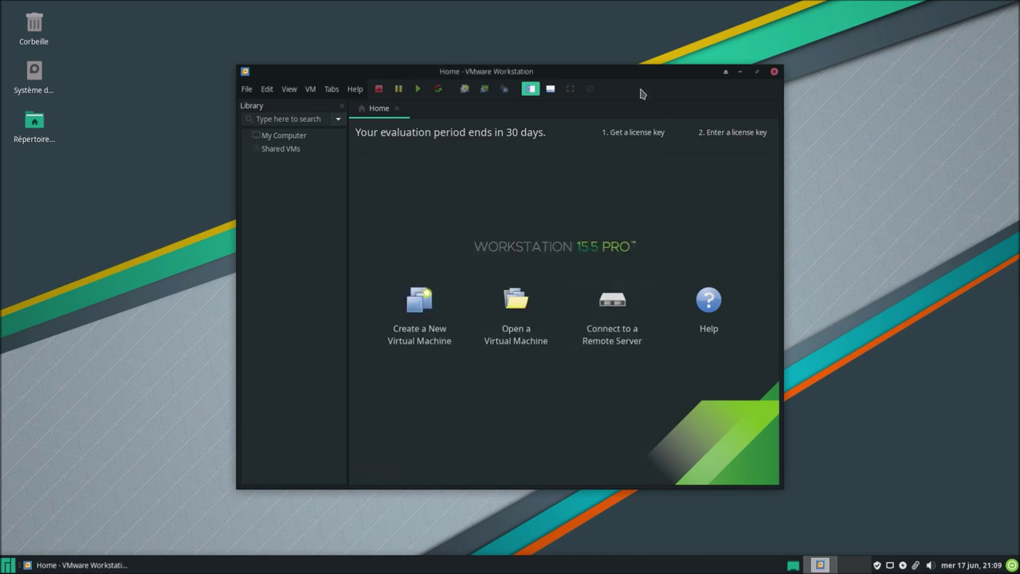
left_click_drag(634, 76, 604, 76)
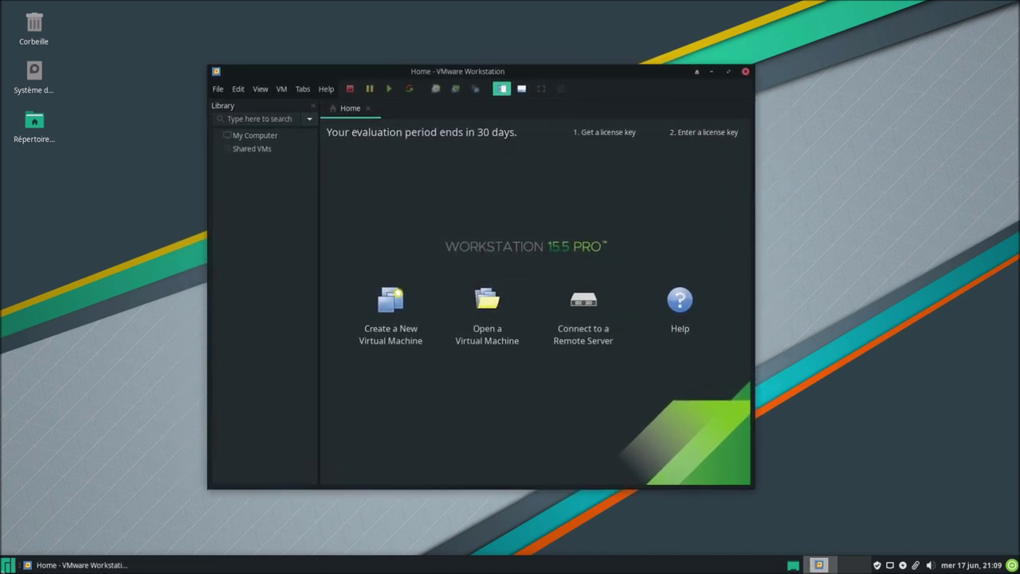
Browse the installed applications in the Multimédia, Paramètres and Système categories
left_click(7, 565)
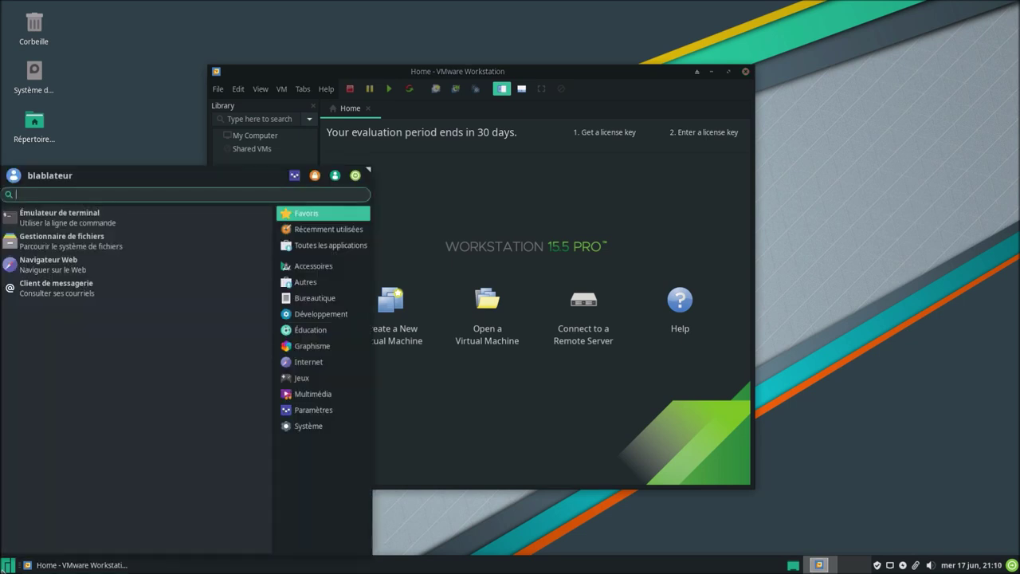
left_click(324, 395)
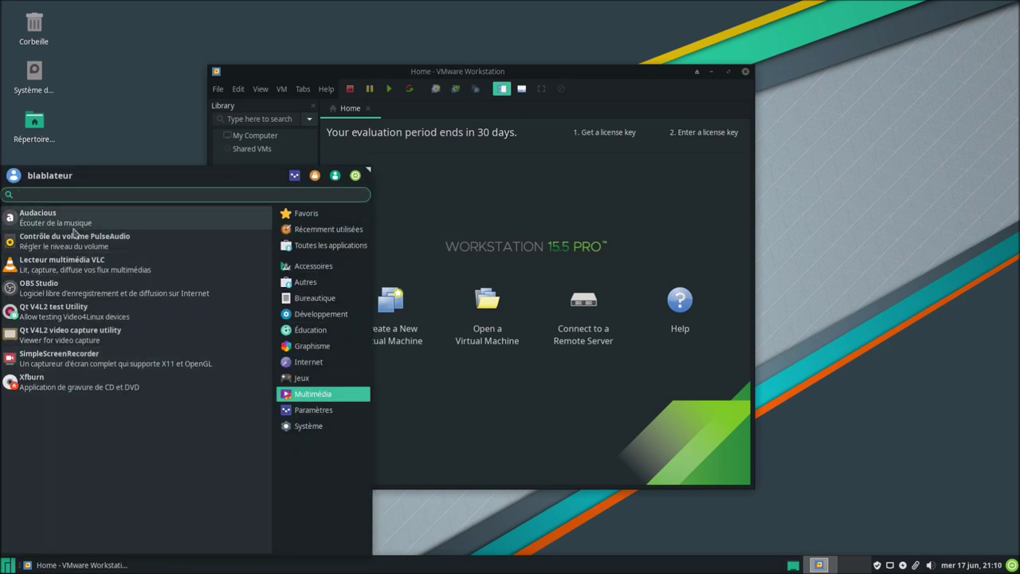
left_click(323, 410)
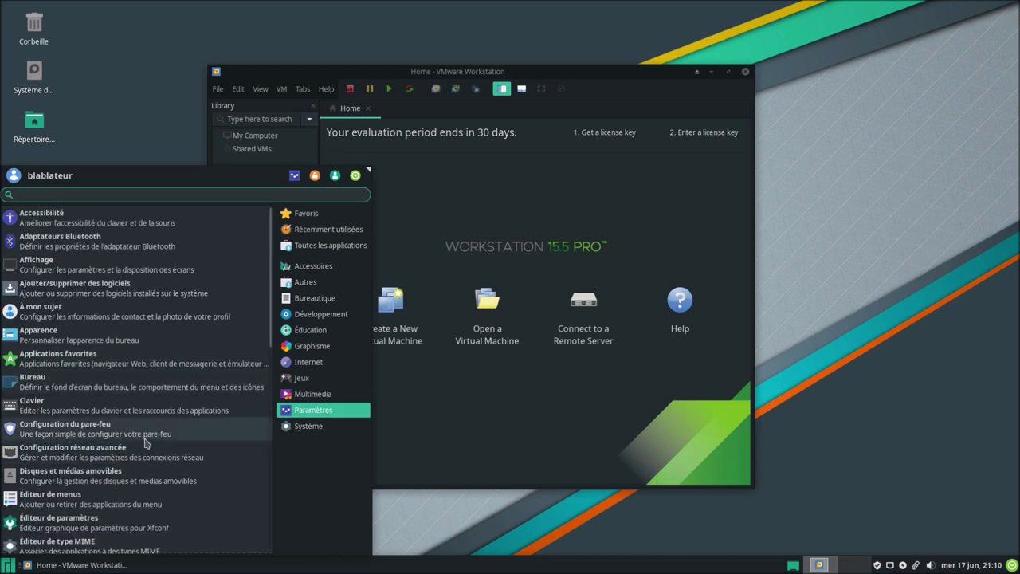
scroll(145, 444, "down", 10)
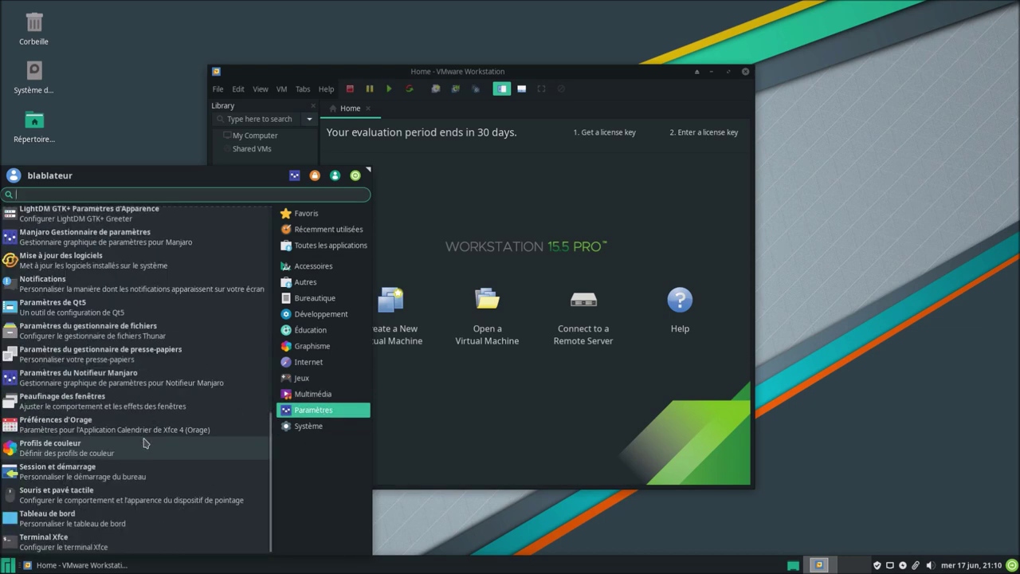
left_click(296, 431)
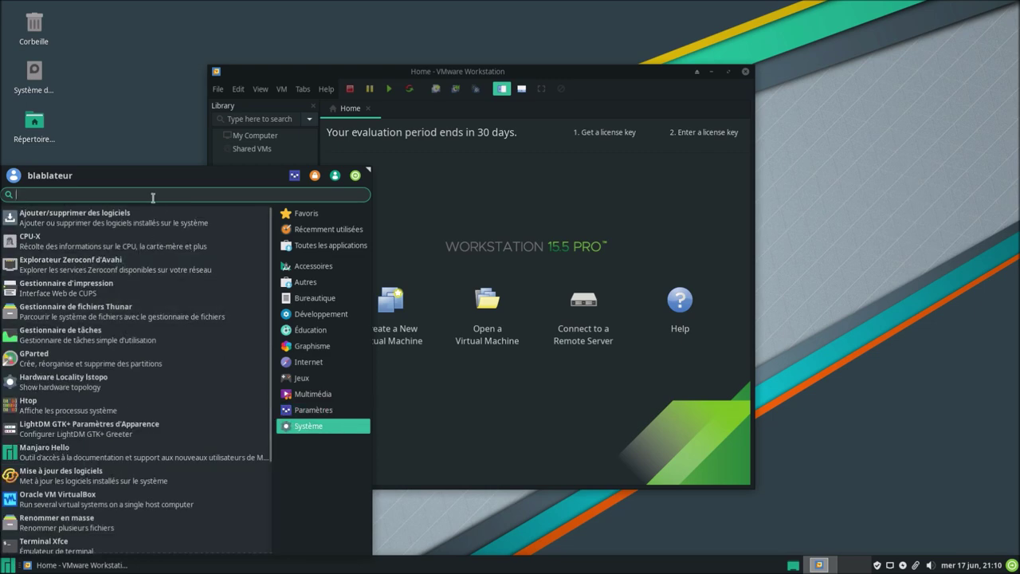
Search the installed applications for "stacer", clear the search, and close the application menu
type("sta")
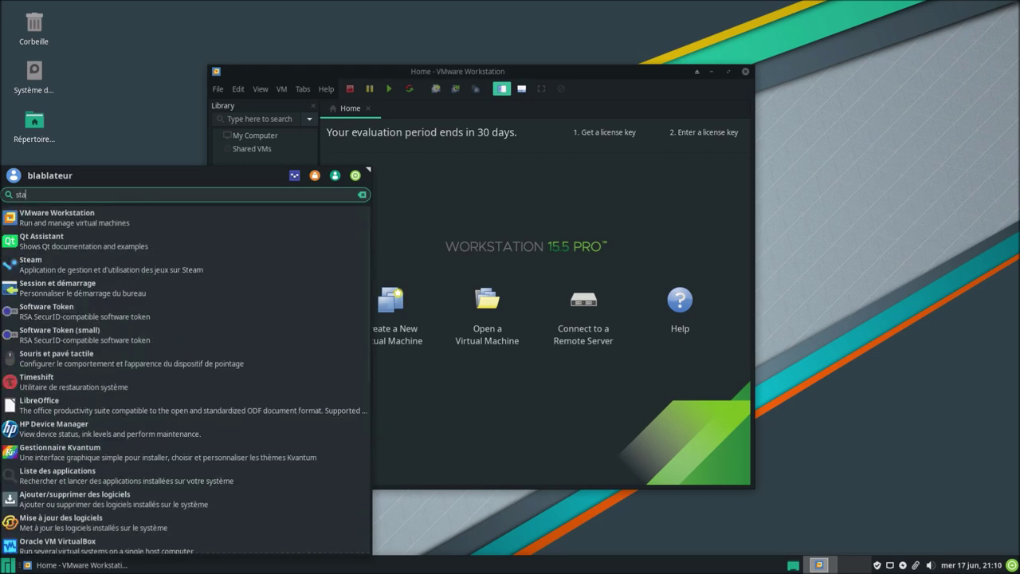
type("c")
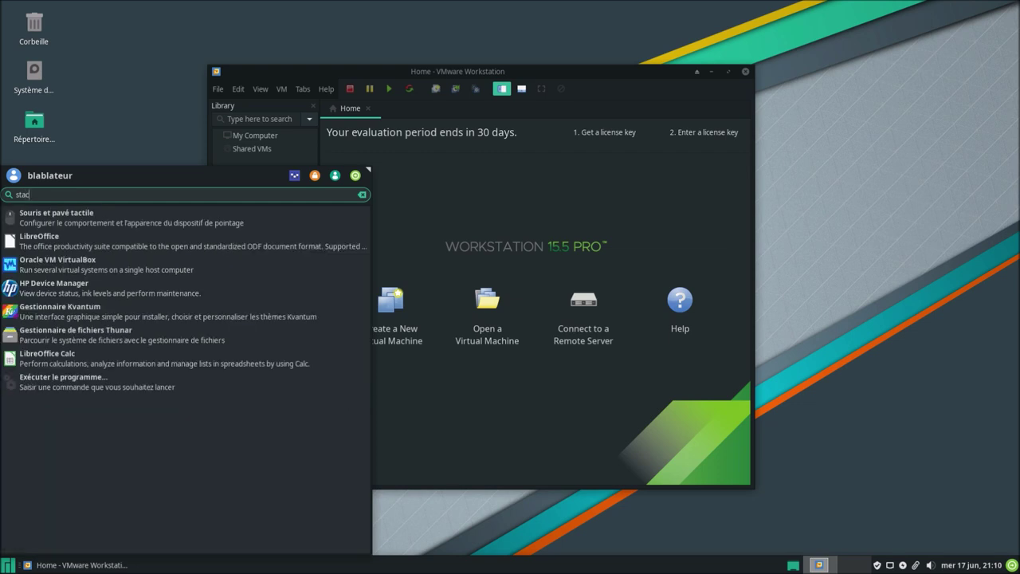
type("er")
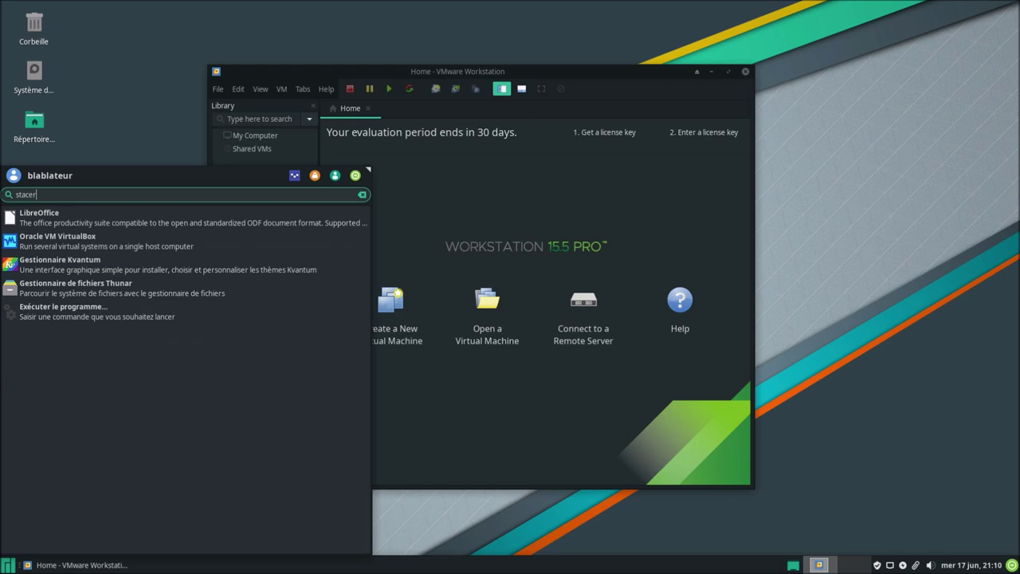
key("BackSpace")
key("BackSpace")
key("BackSpace")
key("BackSpace")
key("BackSpace")
key("BackSpace")
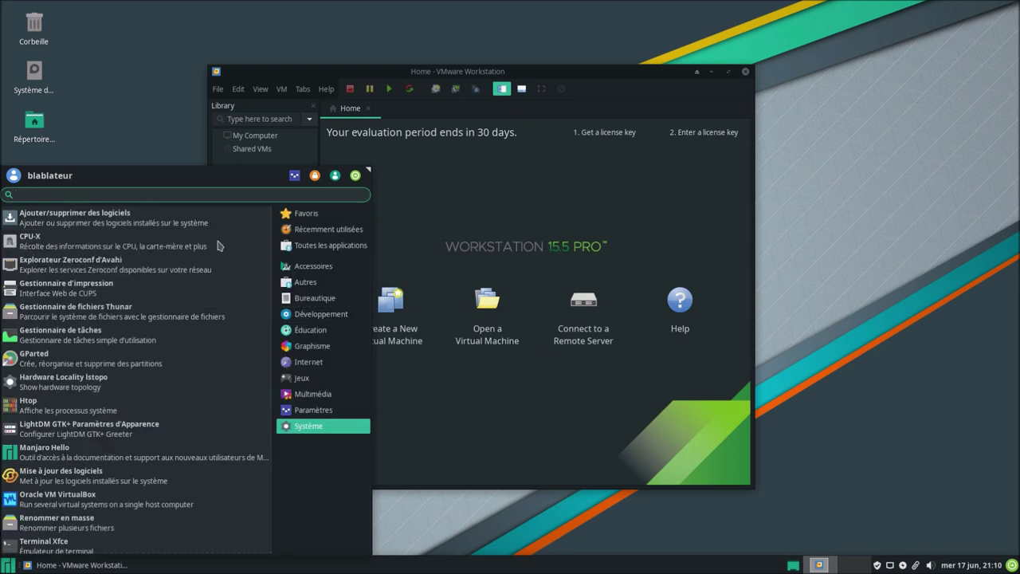
left_click(782, 335)
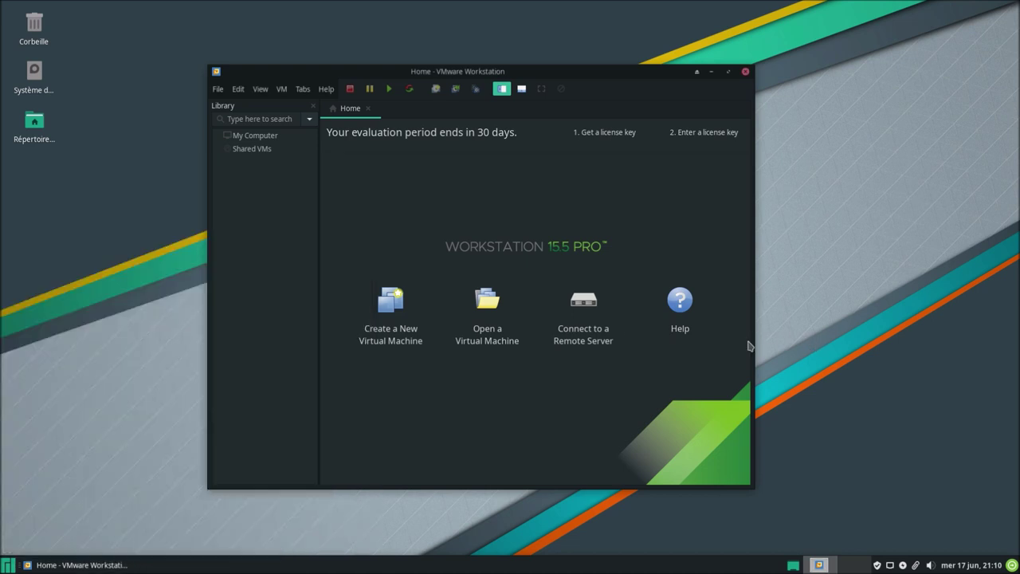
Search the installed applications for "stac" and close the application menu
left_click(9, 566)
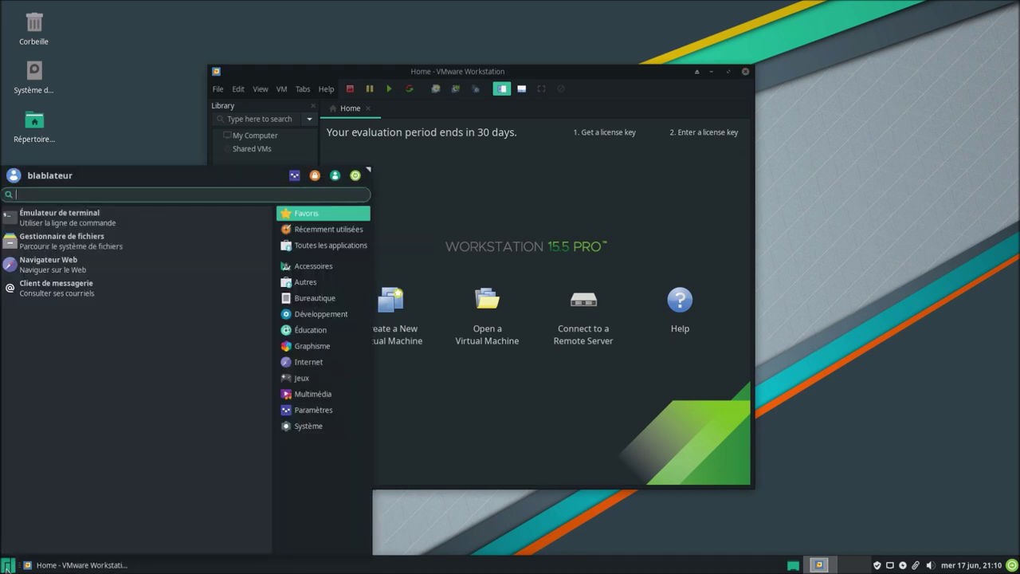
type("sta")
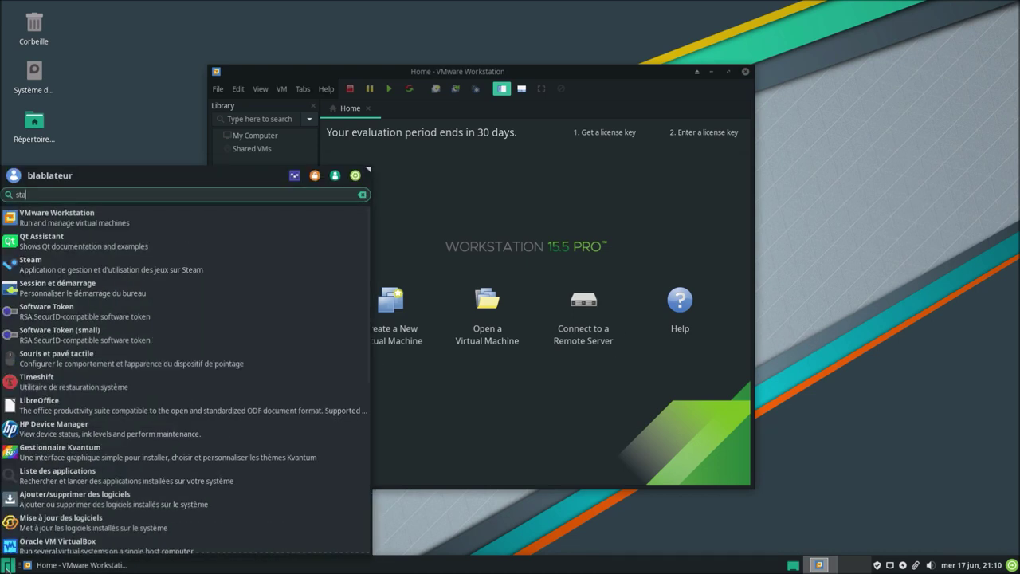
type("c")
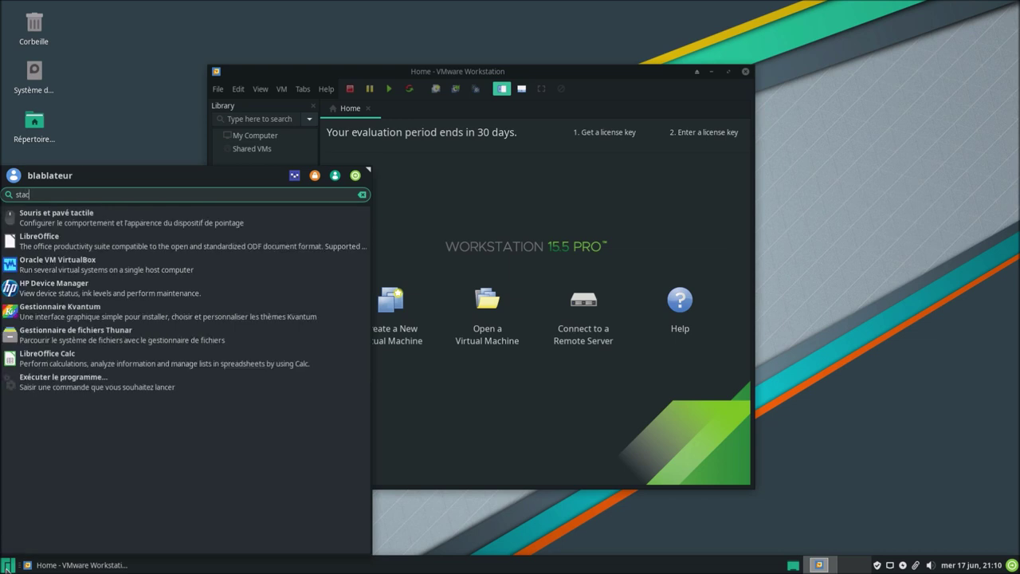
key("Escape")
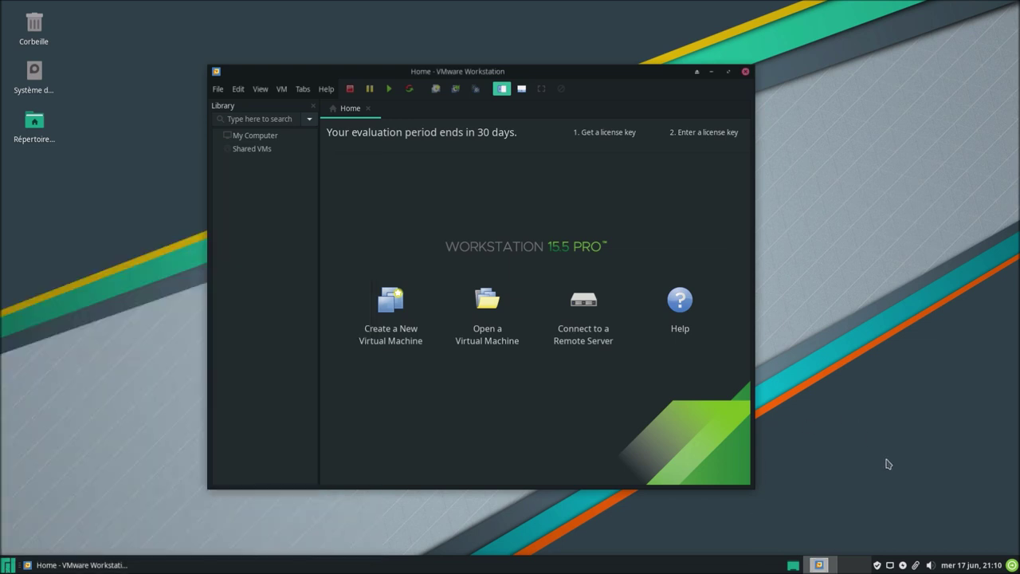
Open the software manager from the system tray, maximize its window and search for "stacer"
left_click(877, 566)
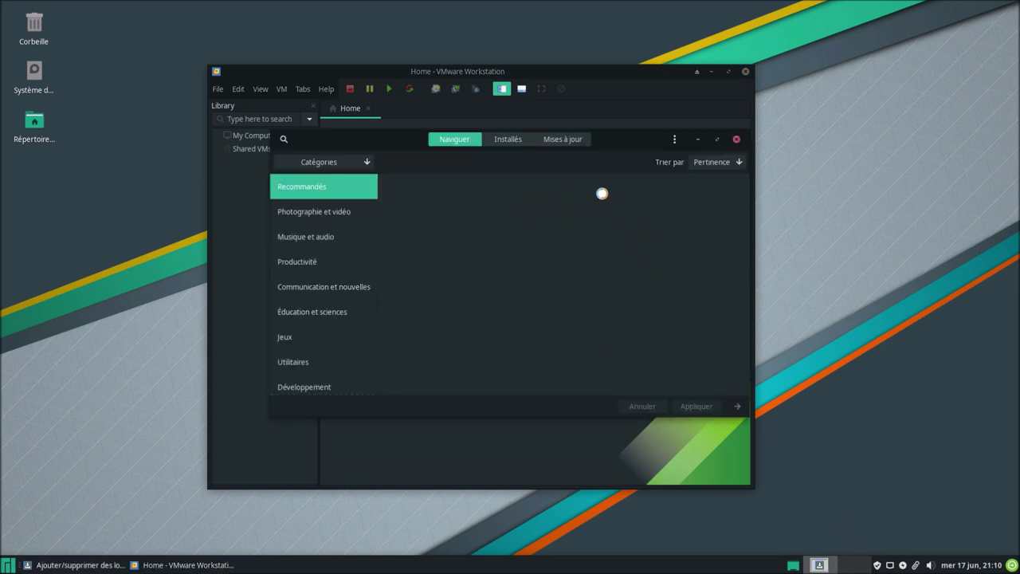
left_click_drag(643, 145, 563, 166)
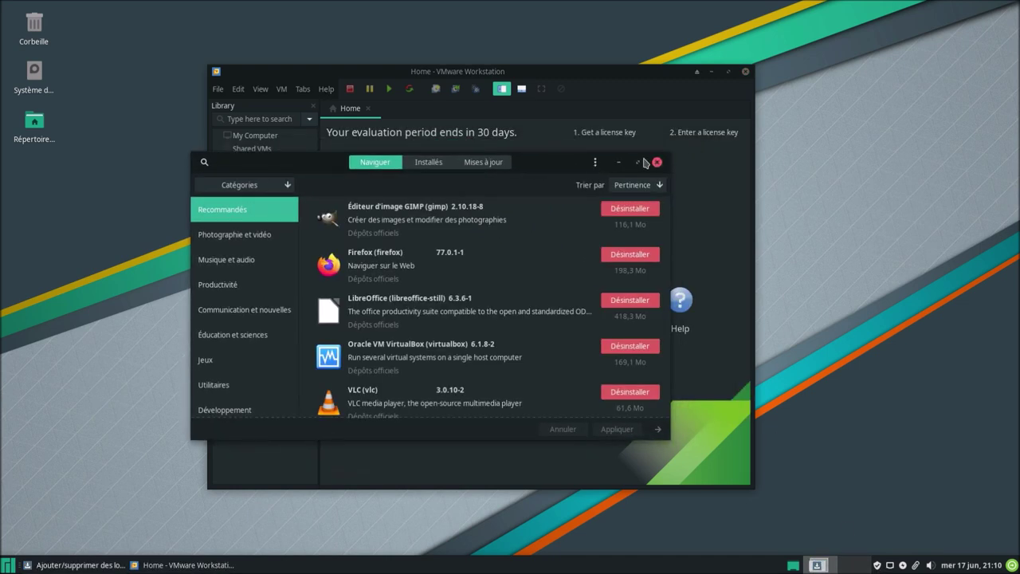
left_click(638, 162)
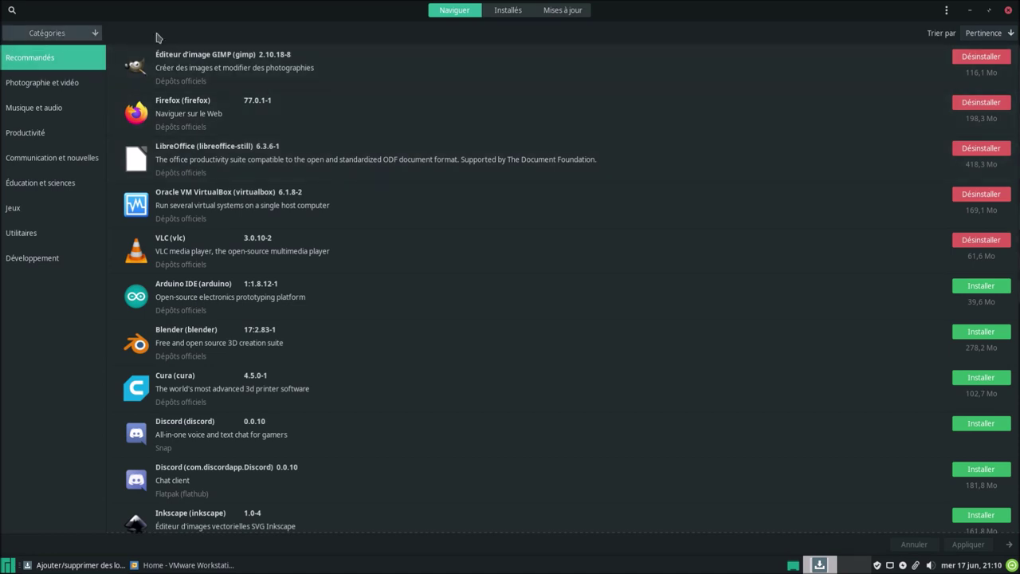
left_click(12, 11)
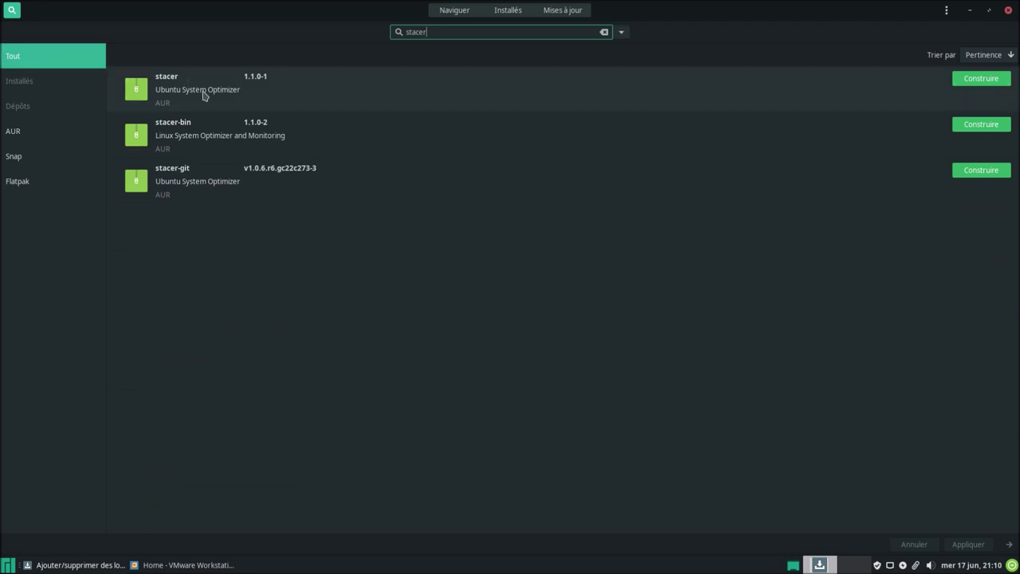
Start building the AUR package stacer 1.1.0-1, authenticating with the account password, and show its build output in a restored window
left_click(970, 81)
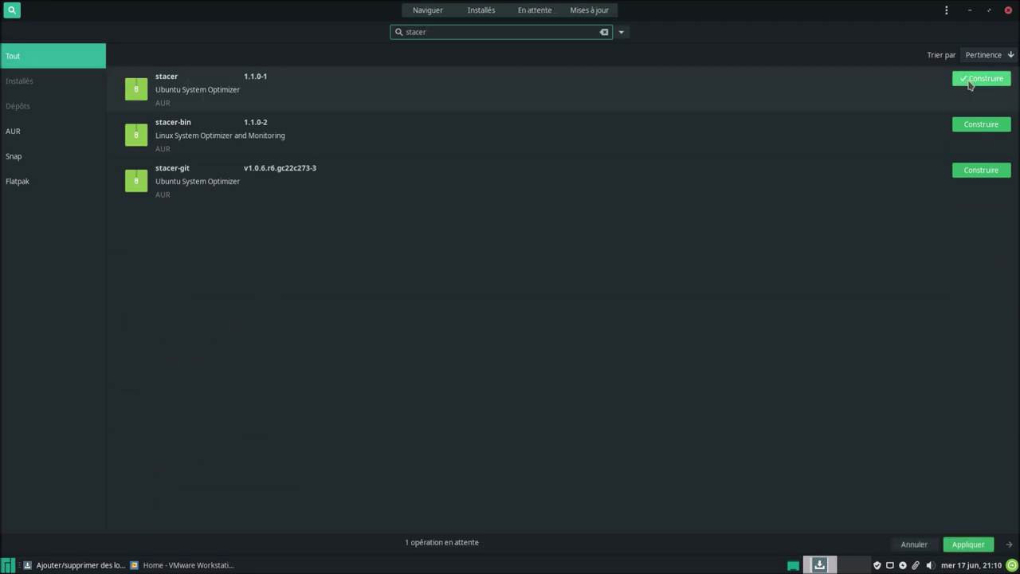
left_click(969, 544)
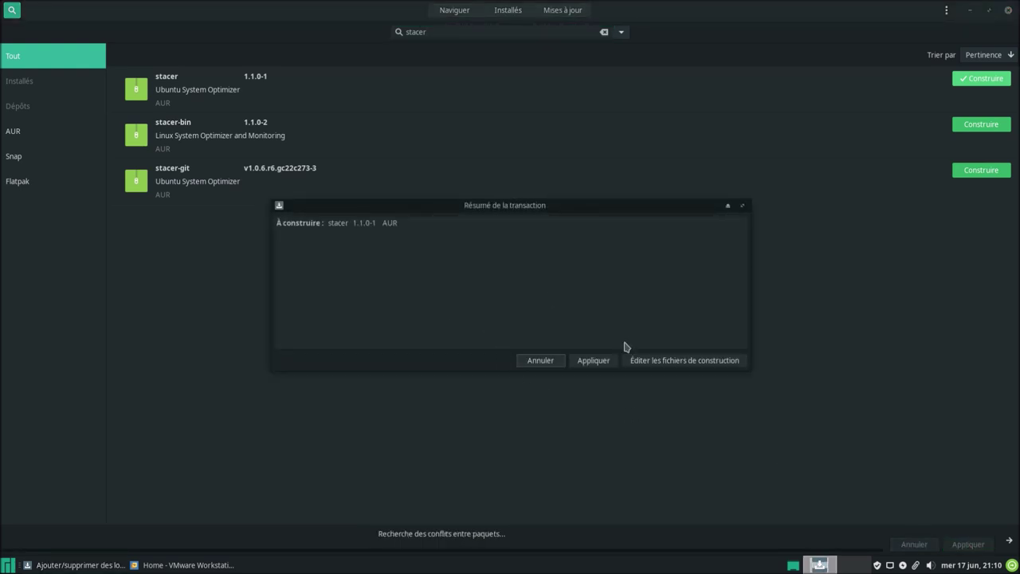
left_click(593, 363)
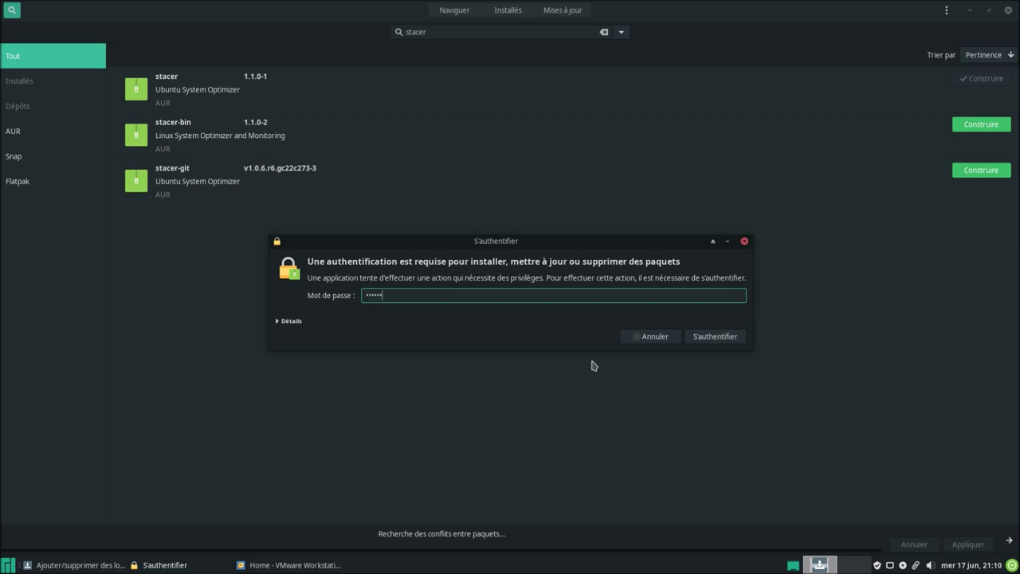
key("Return")
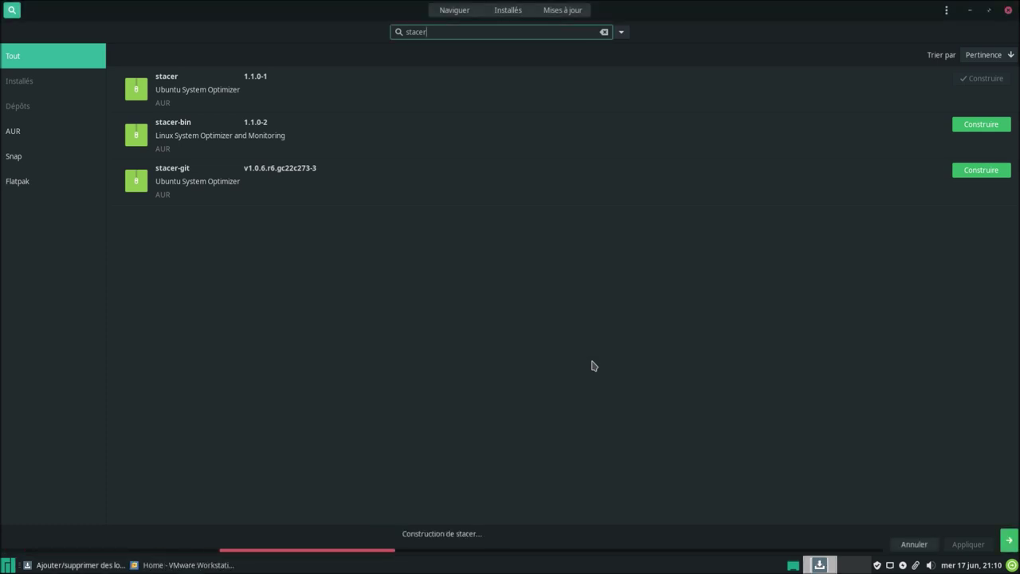
left_click(1009, 540)
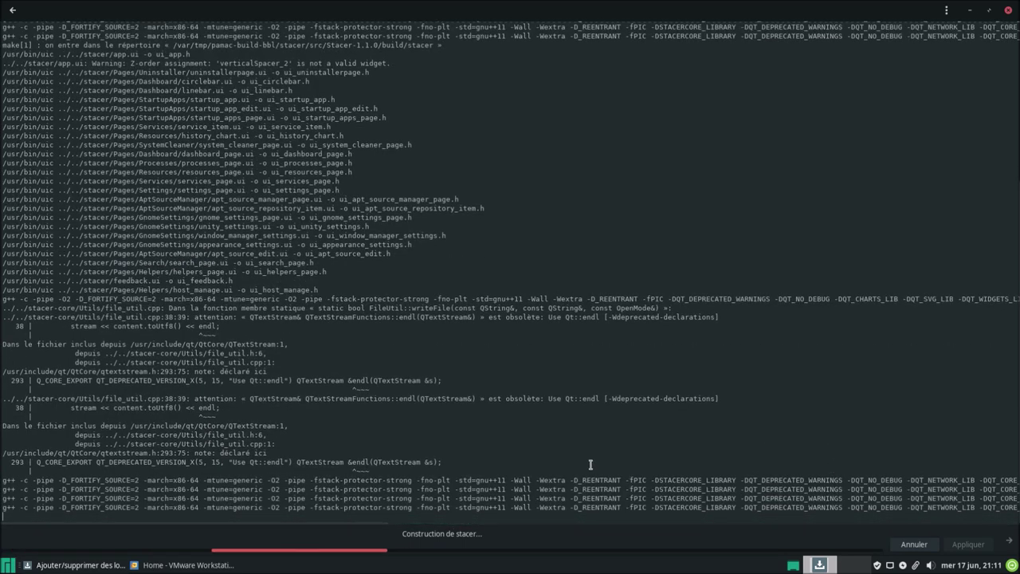
left_click(988, 10)
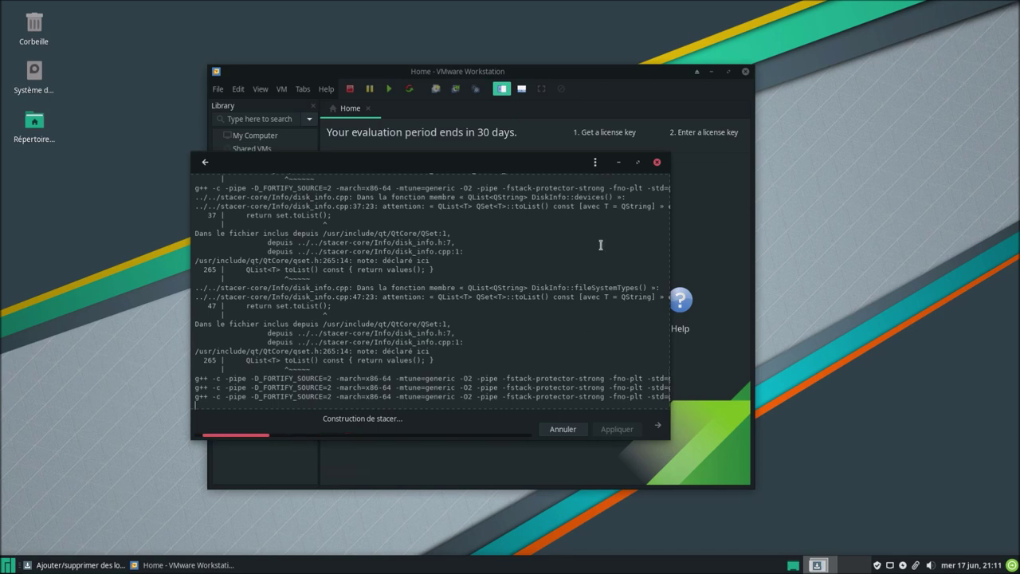
Move the VMware Workstation window aside, view its product and license information, and quit the program
left_click_drag(596, 67, 847, 68)
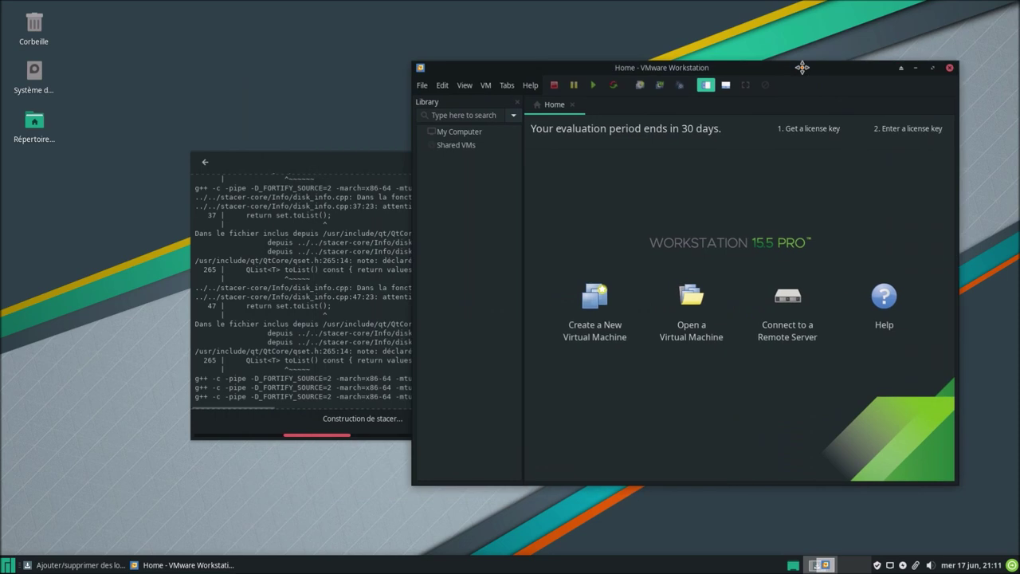
left_click(531, 86)
left_click(571, 221)
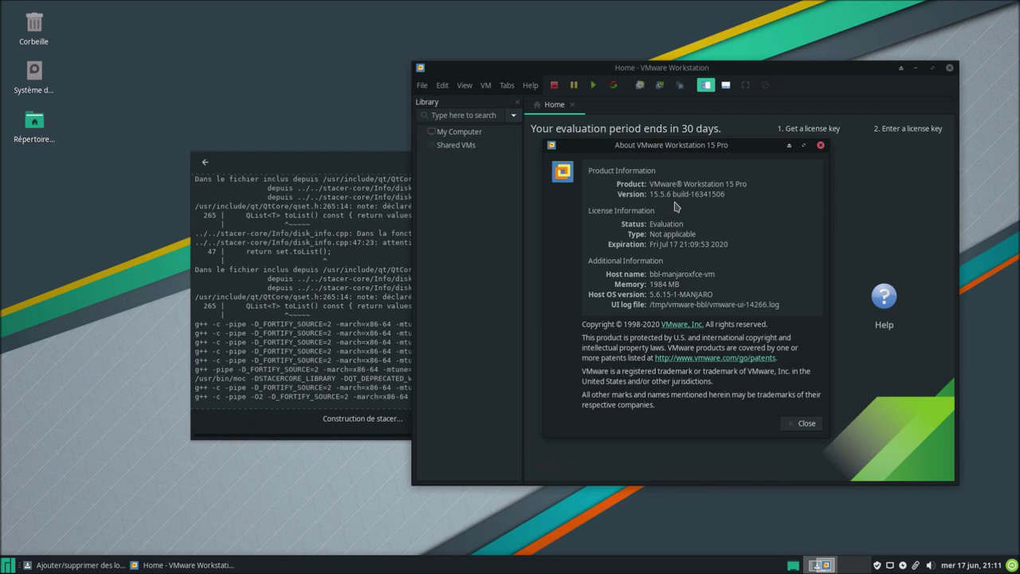
left_click(802, 424)
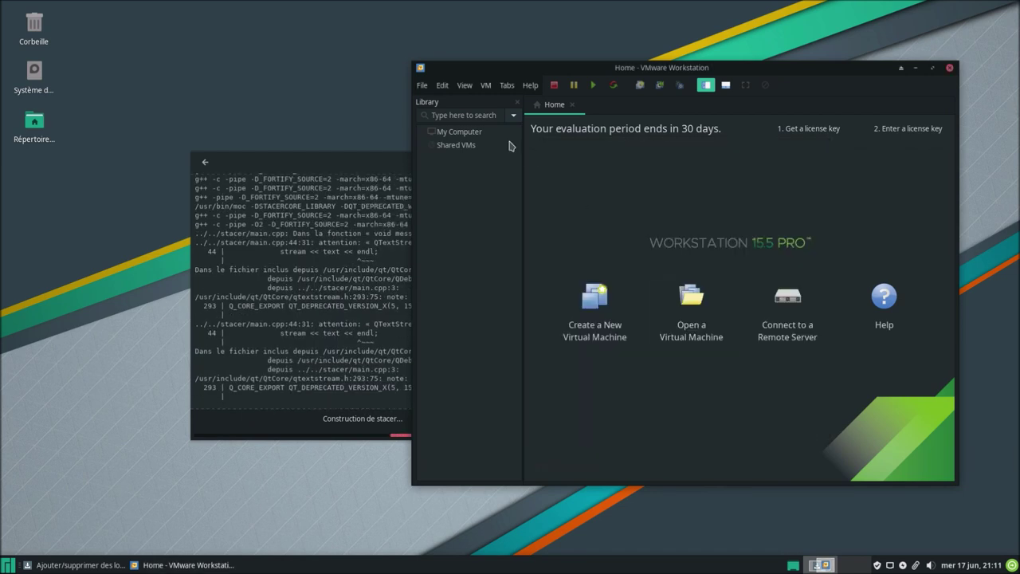
left_click(423, 85)
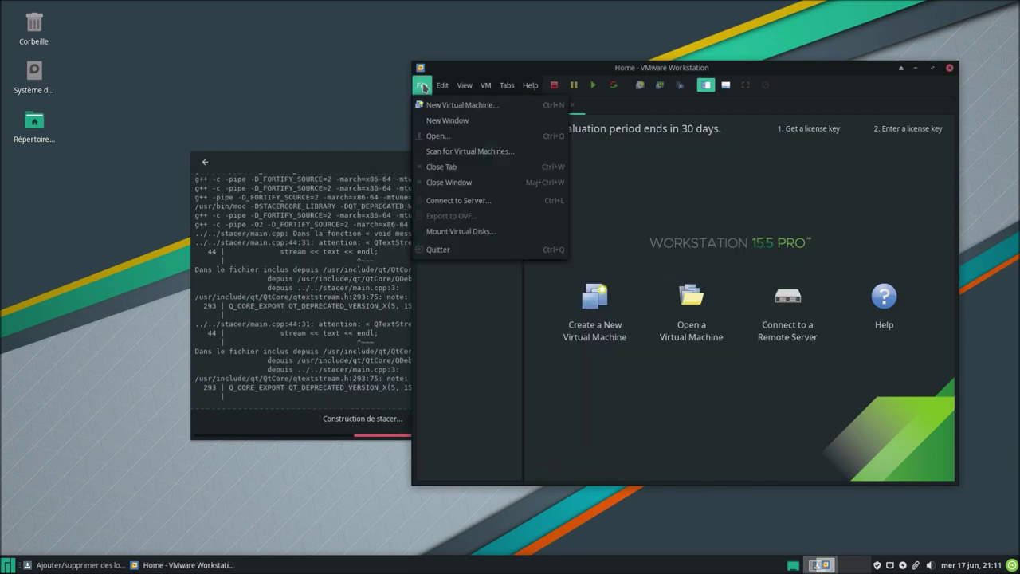
left_click(440, 251)
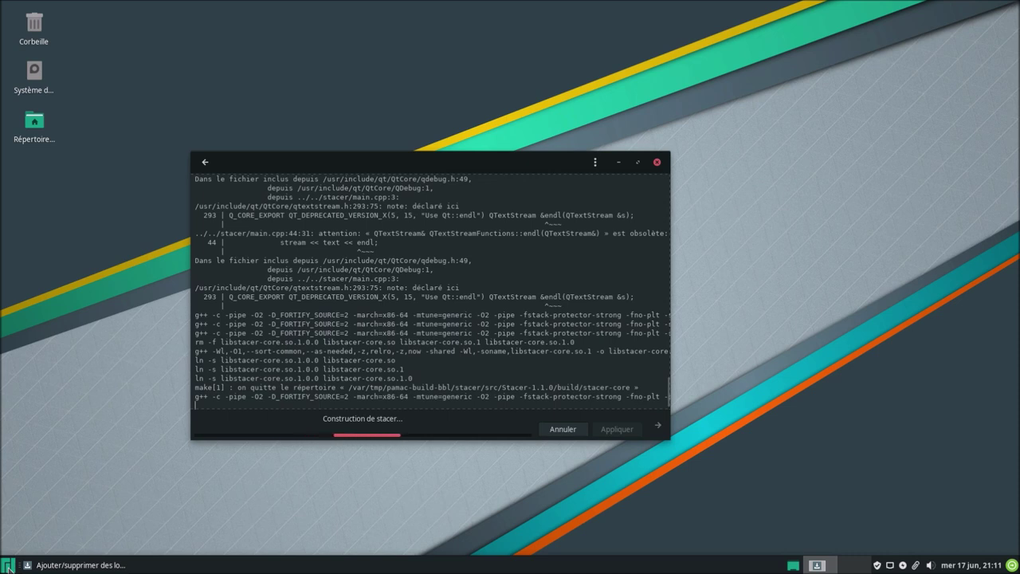
Browse the installed applications in the Multimédia category and close the application menu
right_click(120, 331)
left_click(64, 276)
key("super")
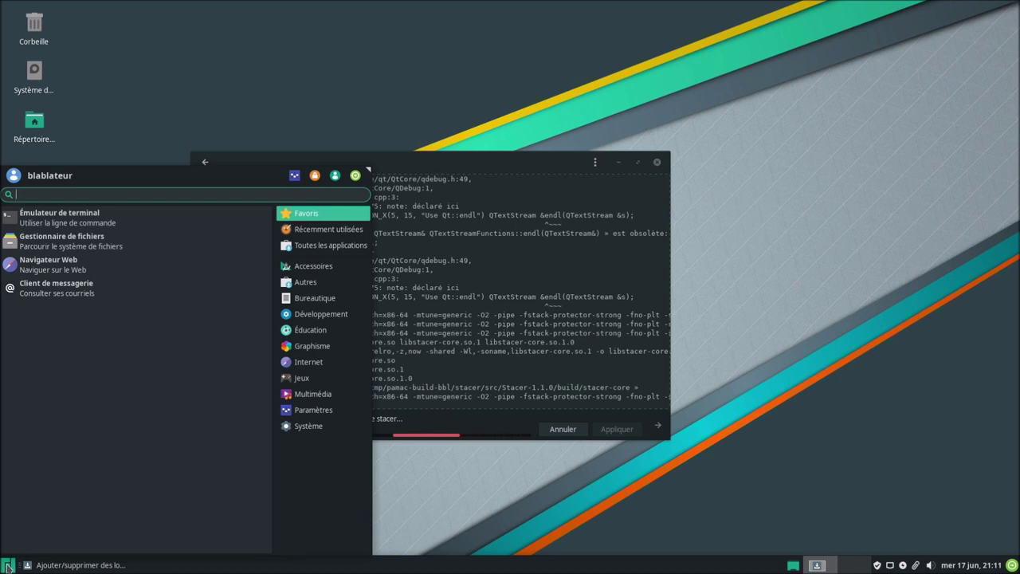
left_click(330, 394)
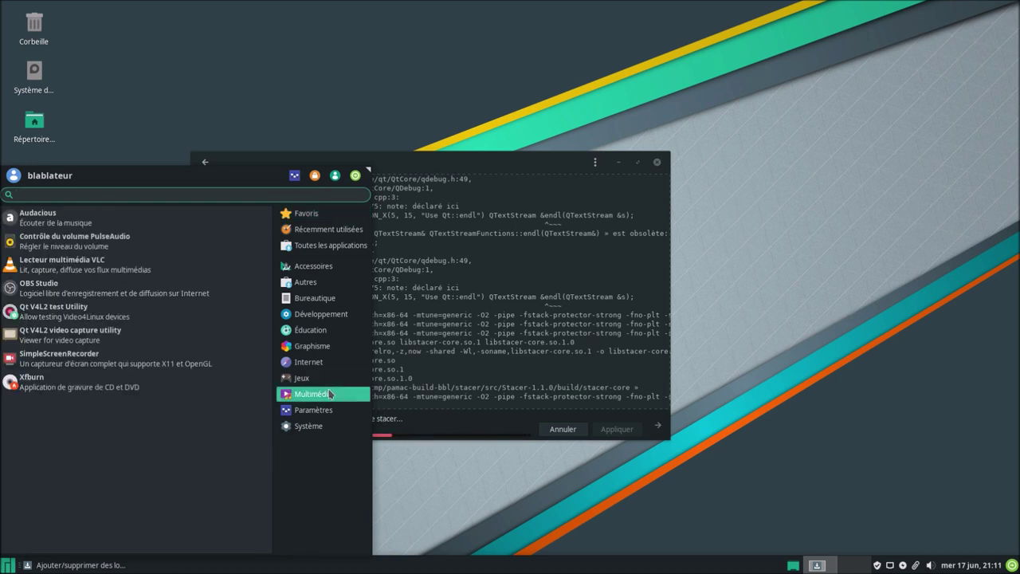
left_click(423, 107)
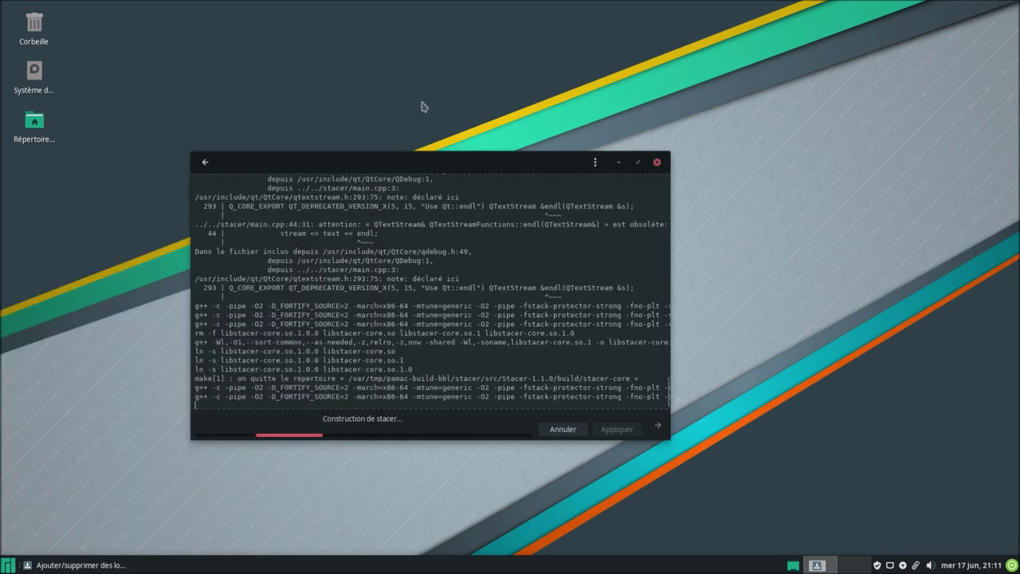
Leave the virtual machine's full-screen mode and examine the host's CPU and memory usage in Moniteur système
left_click_drag(455, 162, 536, 165)
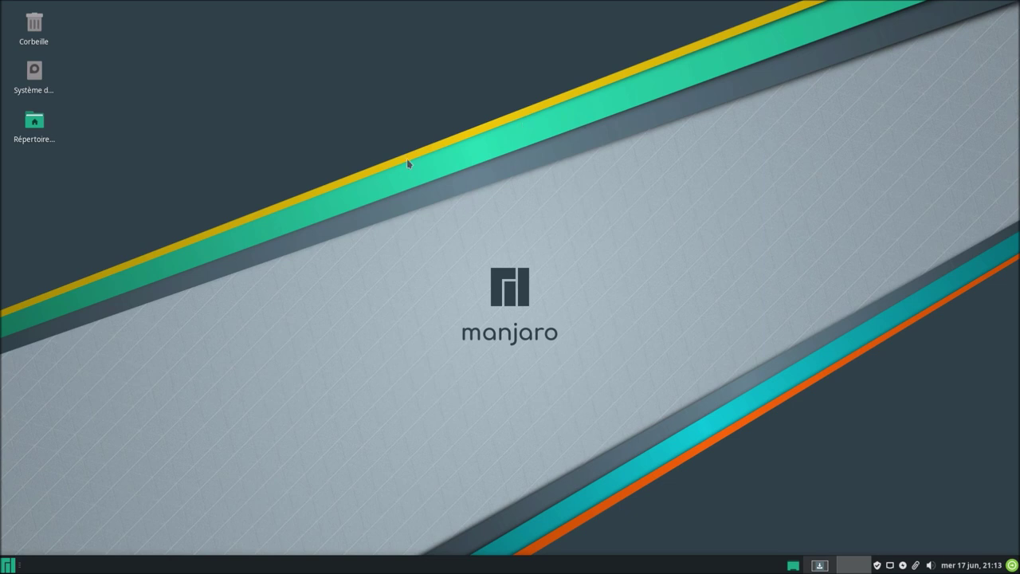
mouse_move(558, 41)
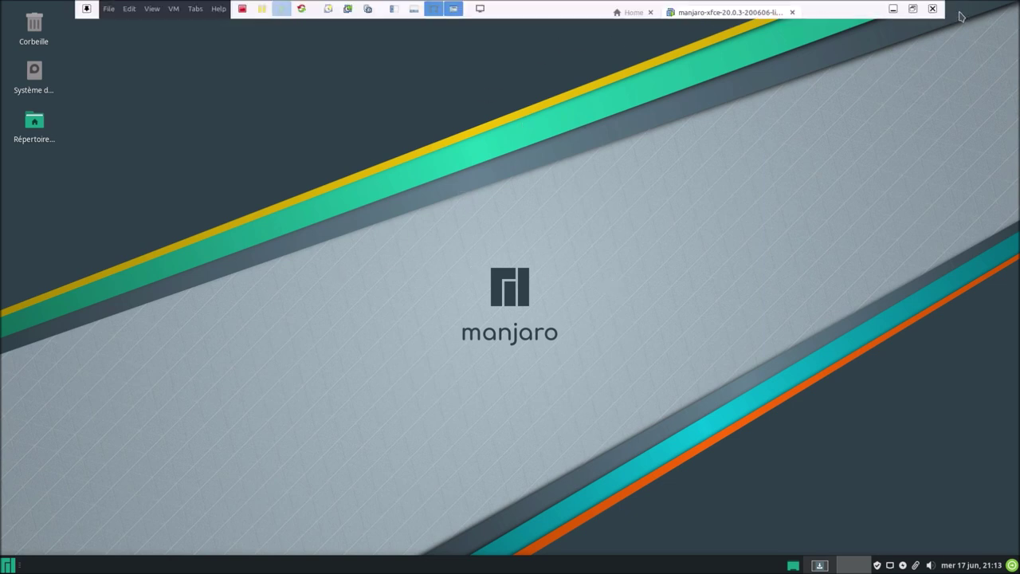
left_click(917, 13)
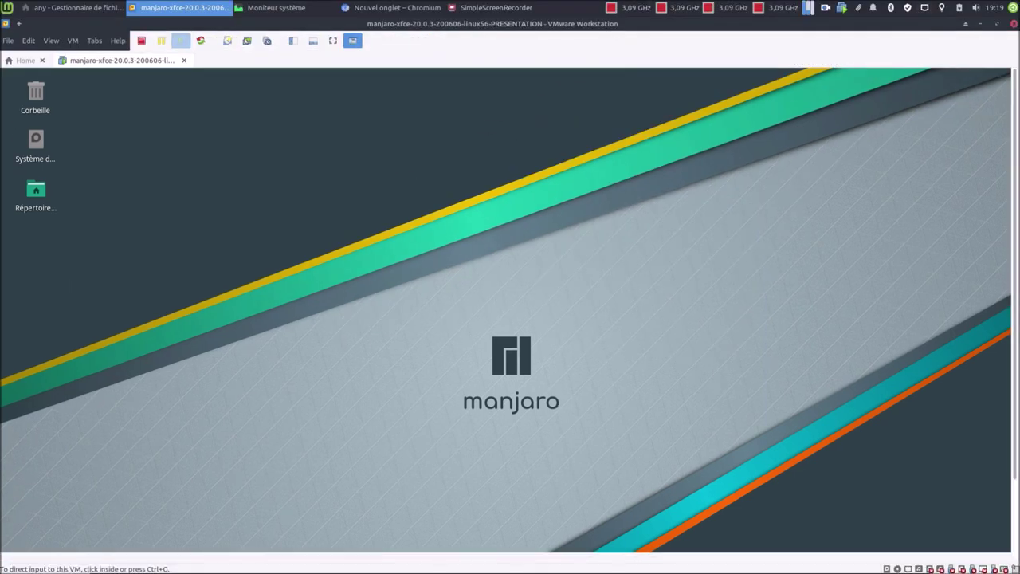
left_click(276, 7)
left_click_drag(618, 49, 553, 50)
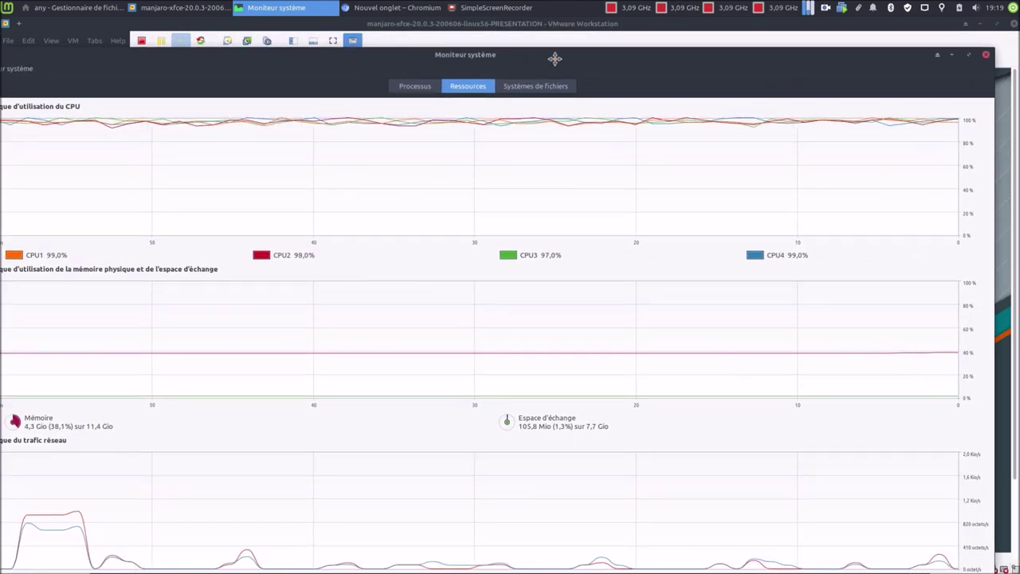
left_click_drag(553, 58, 834, 154)
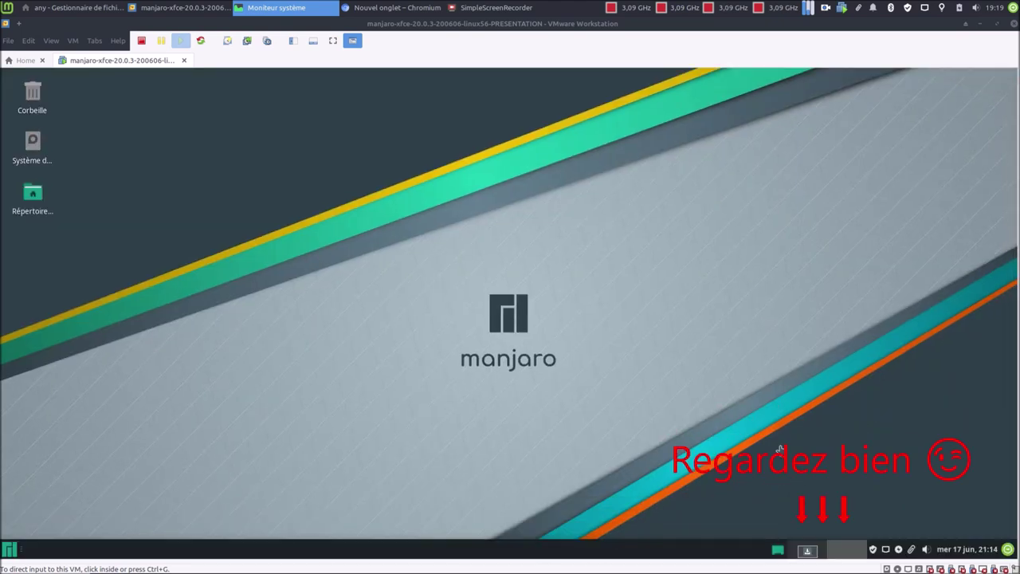
Return to the virtual machine's first workspace and read the end of the stacer build output
left_click(804, 421)
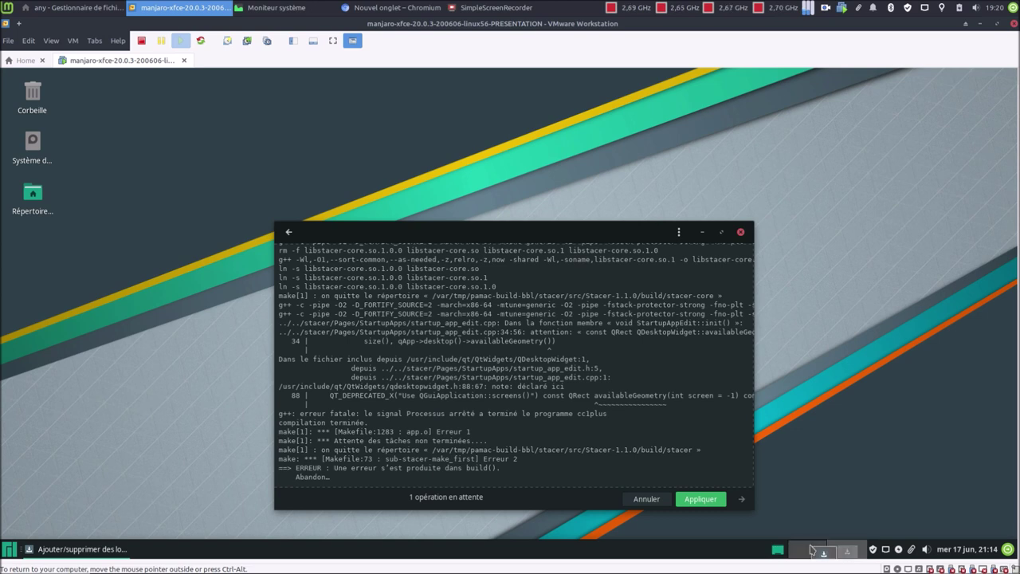
left_click(848, 551)
left_click(808, 552)
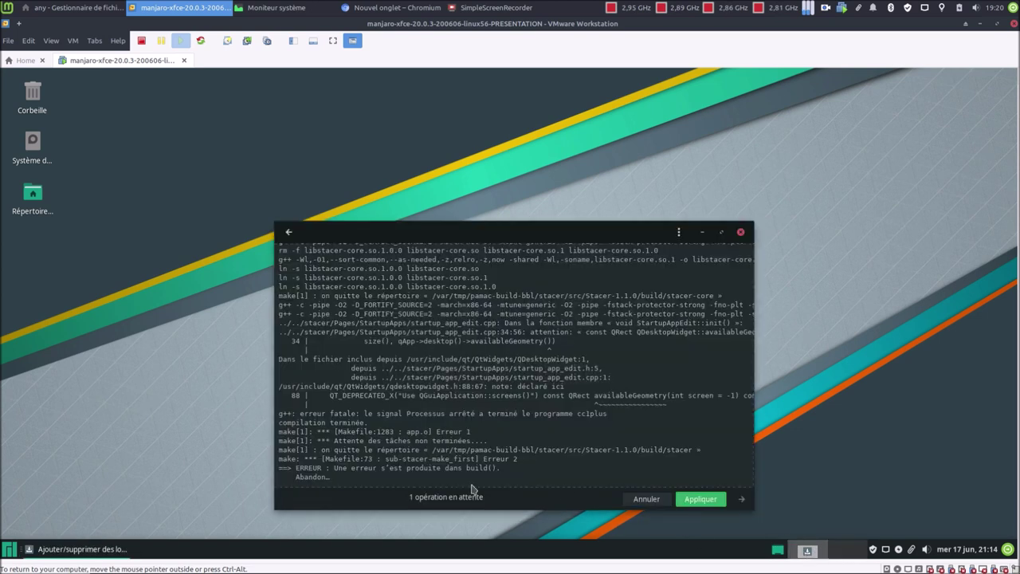
scroll(482, 471, "down", 1)
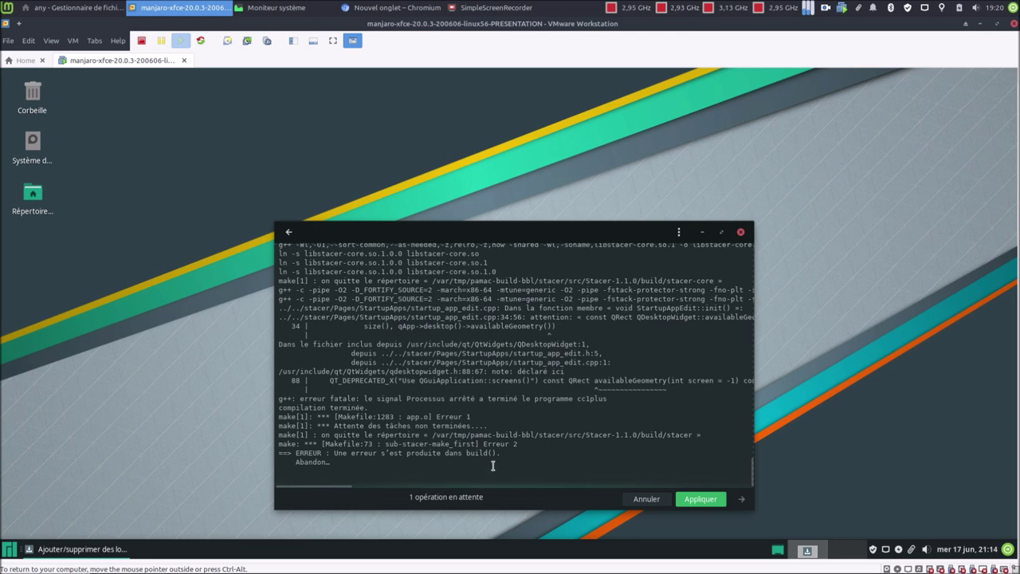
Leave the build output, clear the "stacer" search and return to the recommended software list
left_click(289, 235)
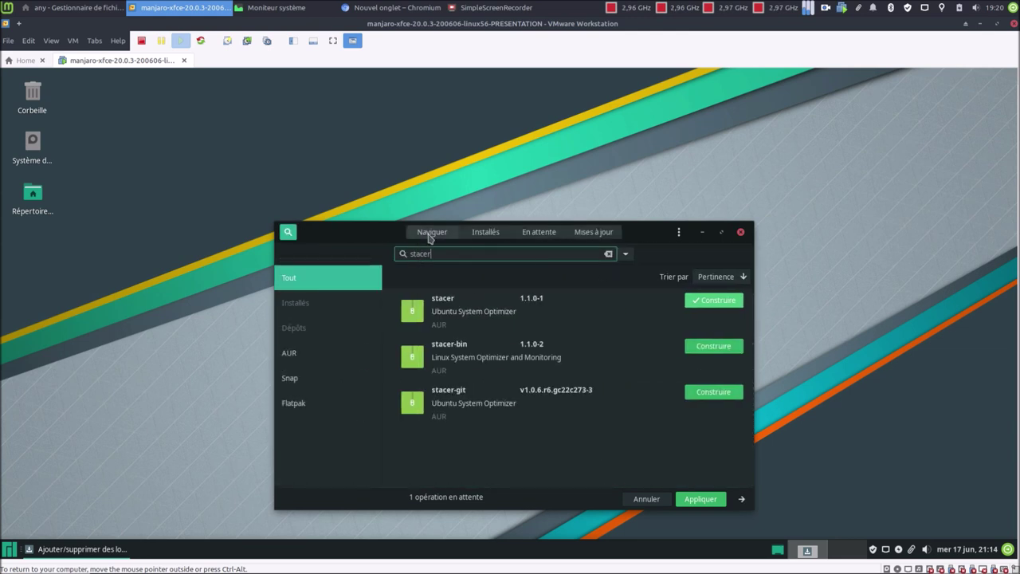
left_click(610, 255)
left_click(426, 235)
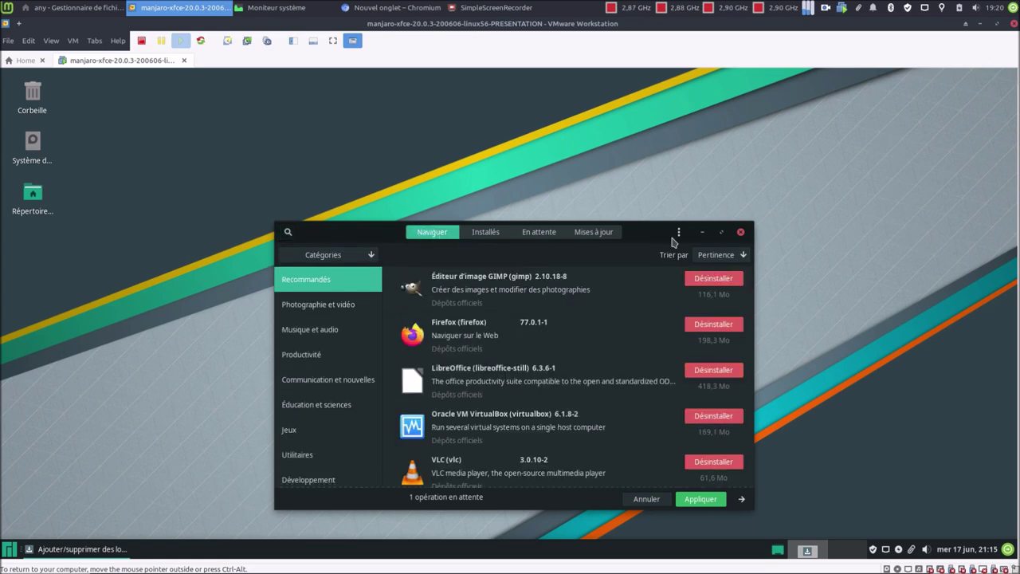
Maximise the software manager window and switch the virtual machine to full-screen mode
left_click(721, 233)
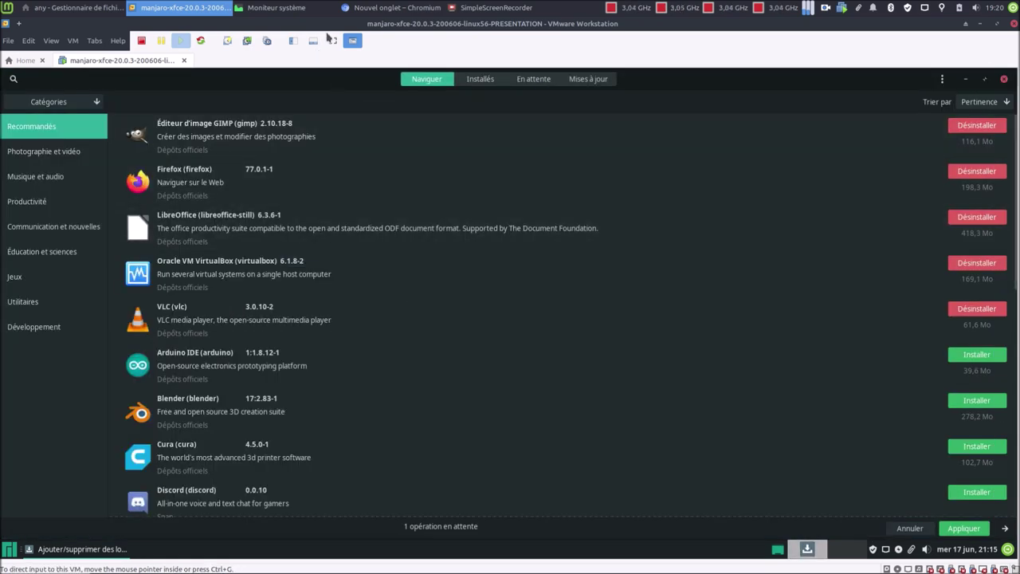
key("ctrl+alt+Return")
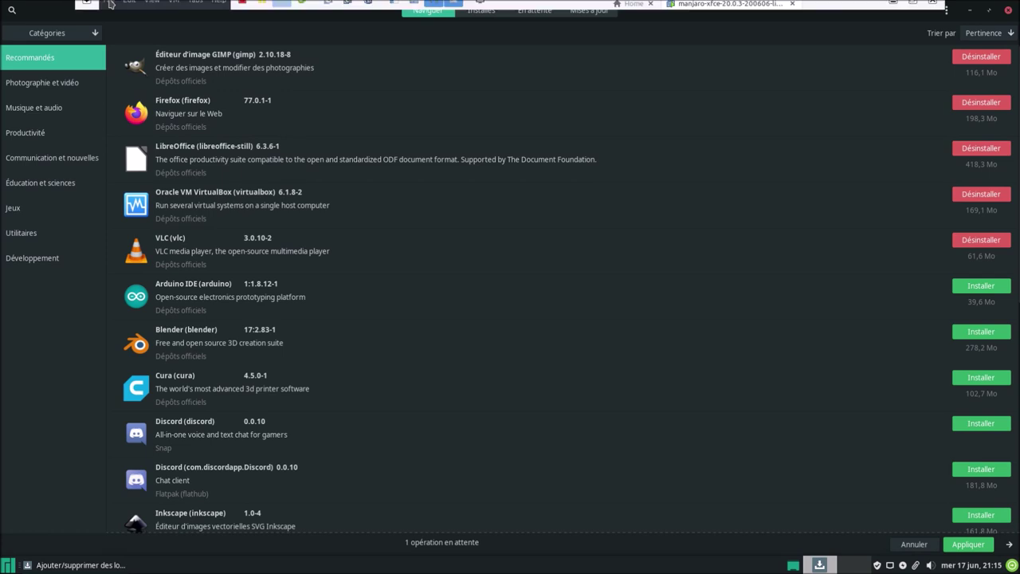
left_click(149, 9)
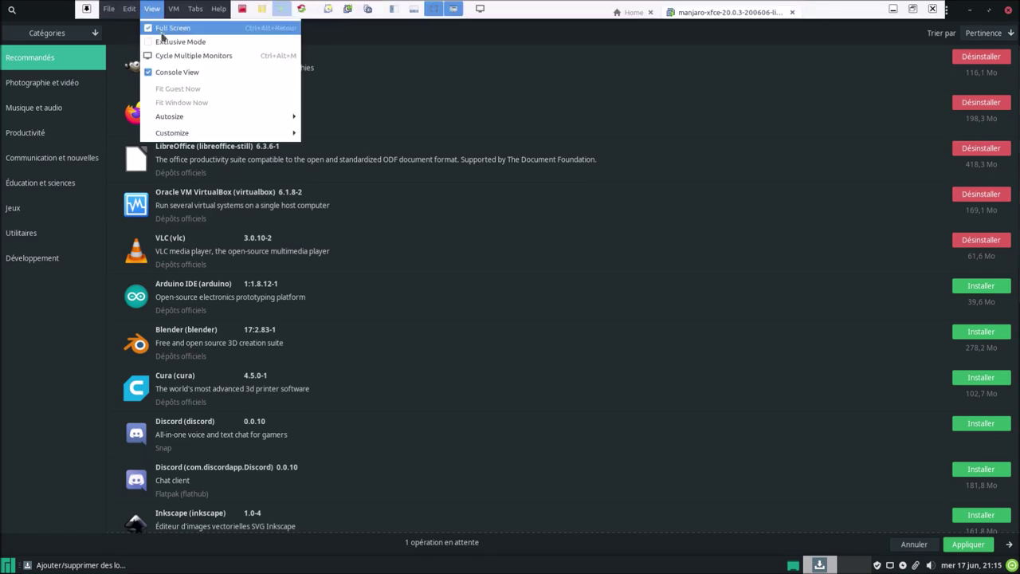
left_click(305, 45)
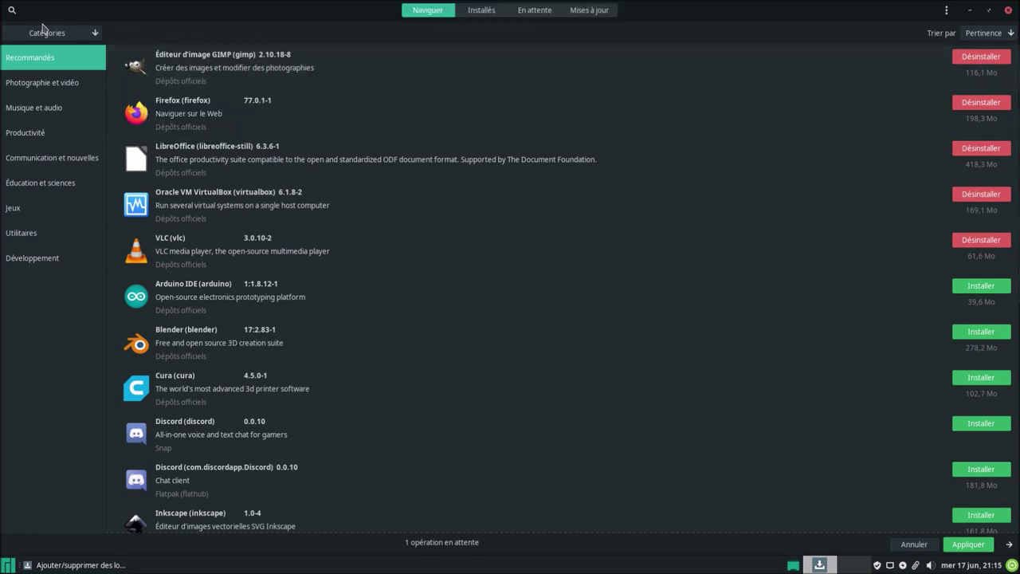
Find the gnome-system-monitor package and install it with its dependency, authenticating with the account password
left_click(12, 10)
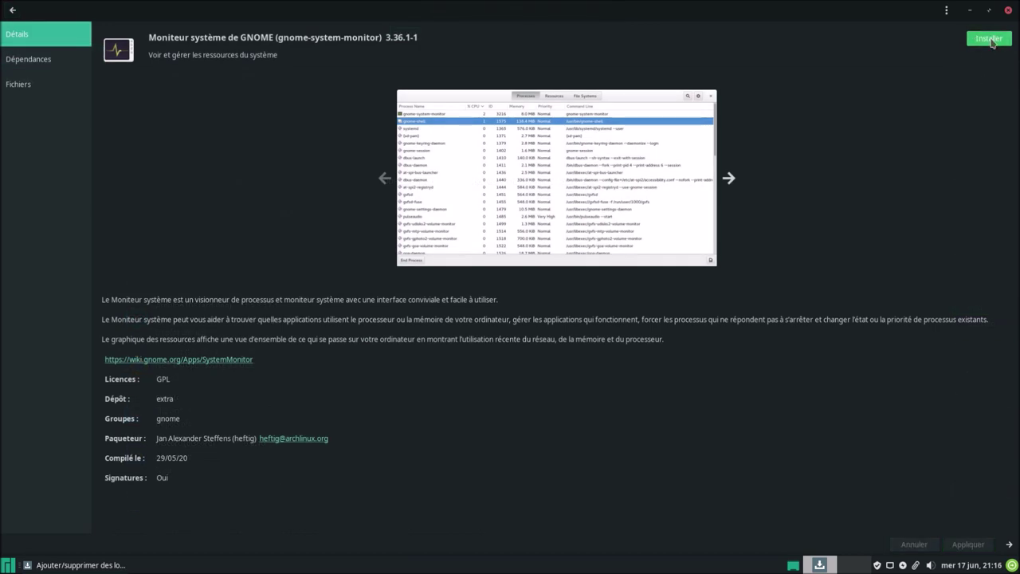
left_click(967, 544)
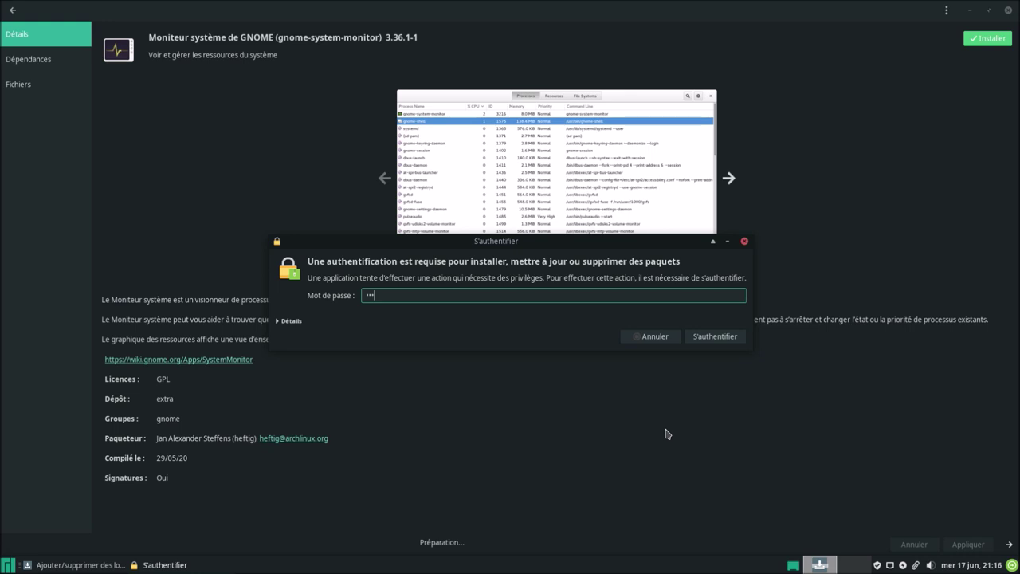
key("Return")
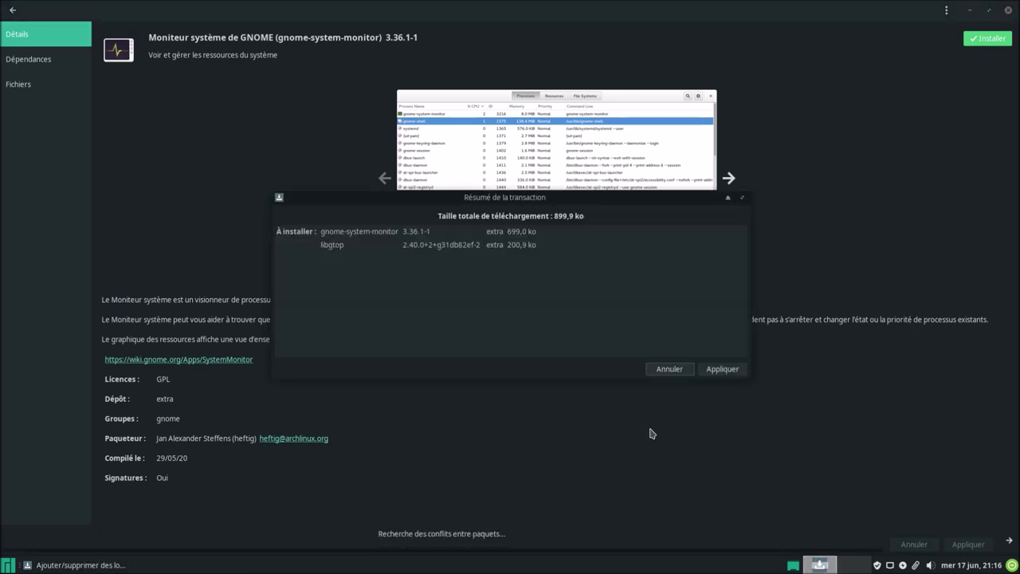
left_click(718, 370)
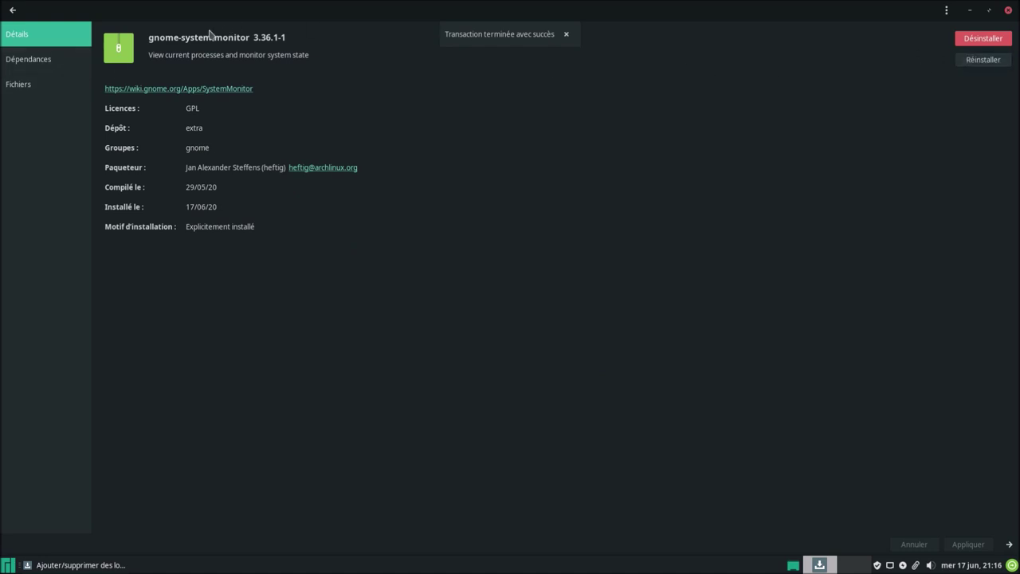
Search the applications for "moni", launch Moniteur système, show its resource graphs and move its window clear of the package details
left_click(10, 566)
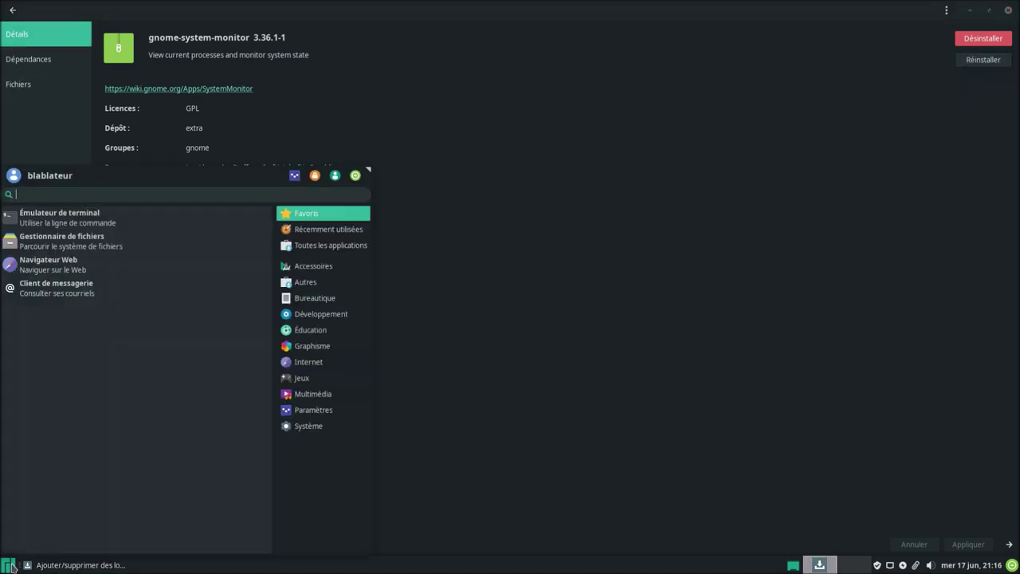
type("moni")
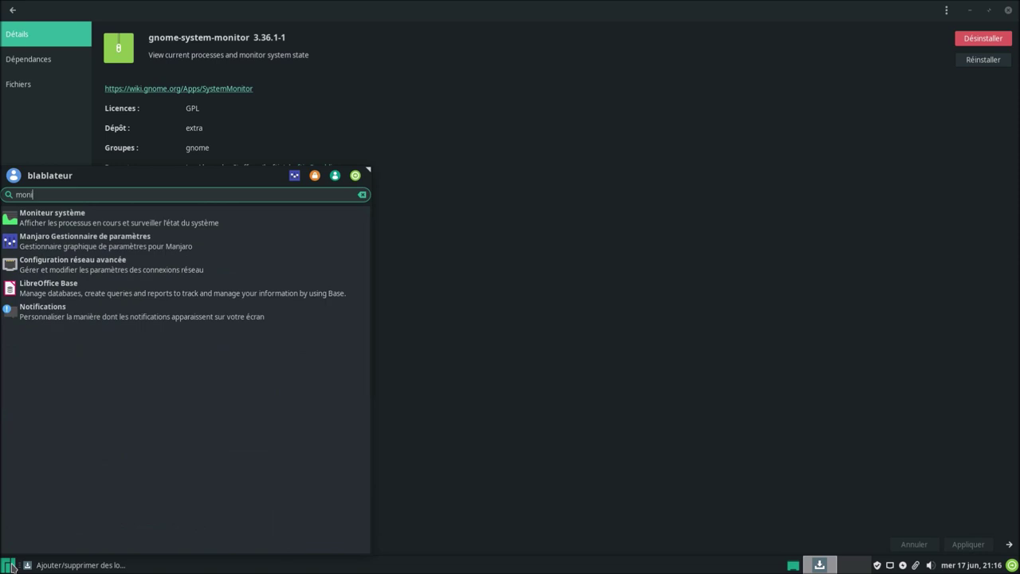
left_click(110, 229)
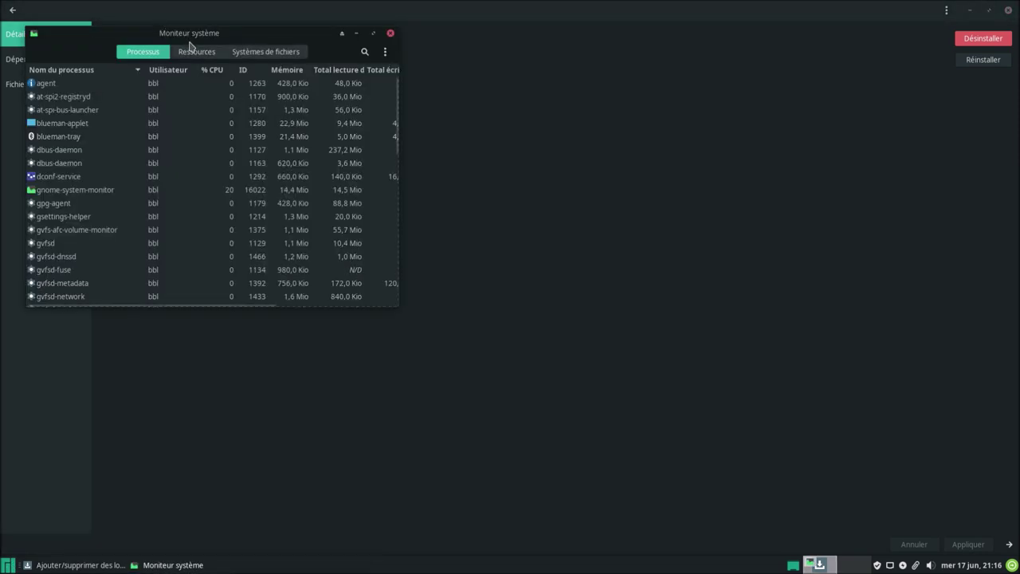
left_click(193, 50)
left_click_drag(120, 34, 635, 122)
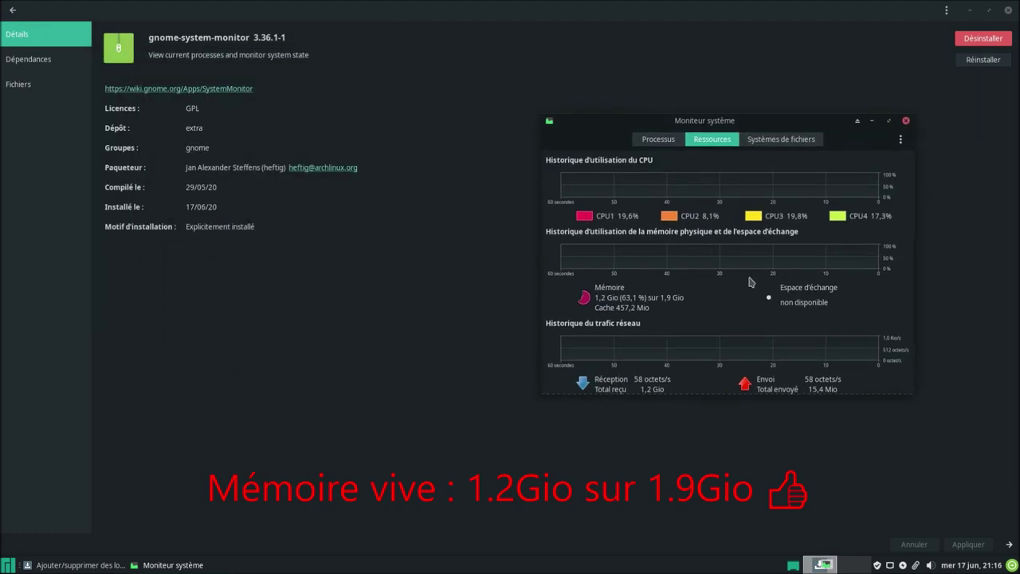